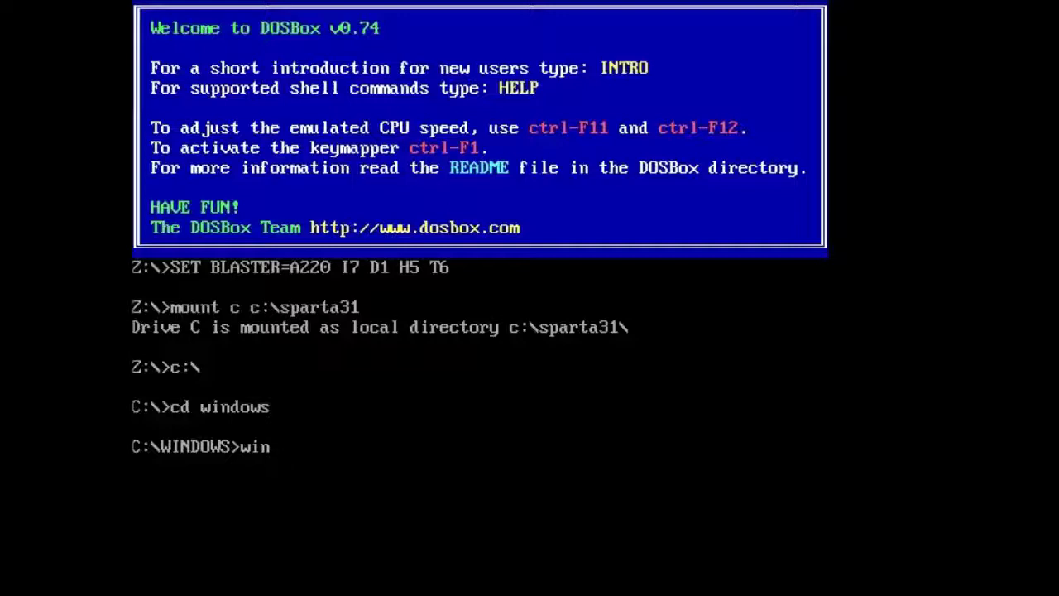
Start Windows from the C:\WINDOWS prompt and dismiss the VNETSUP device error
key(Return)
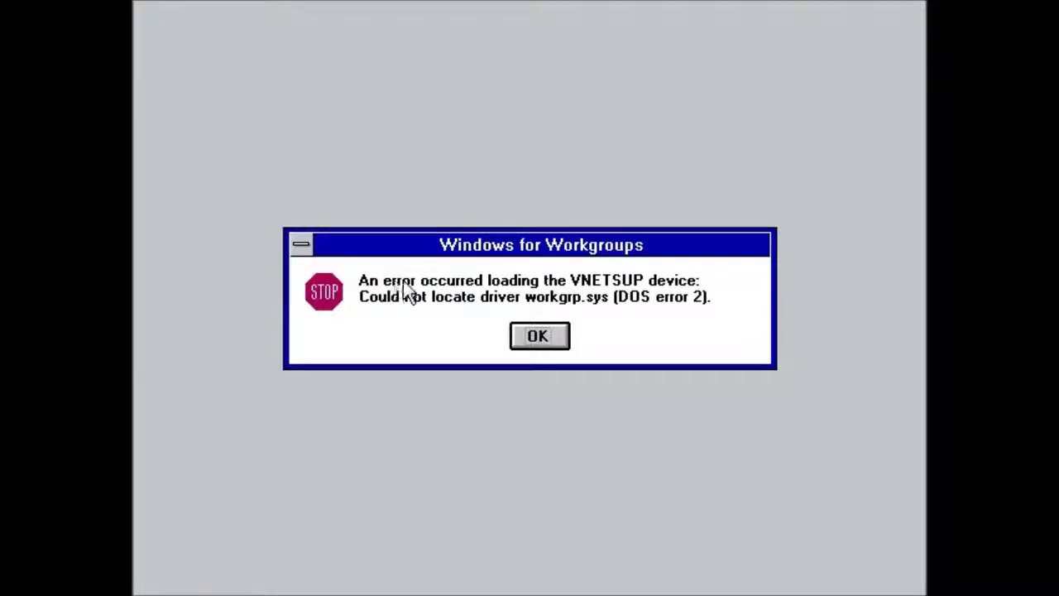
click(536, 331)
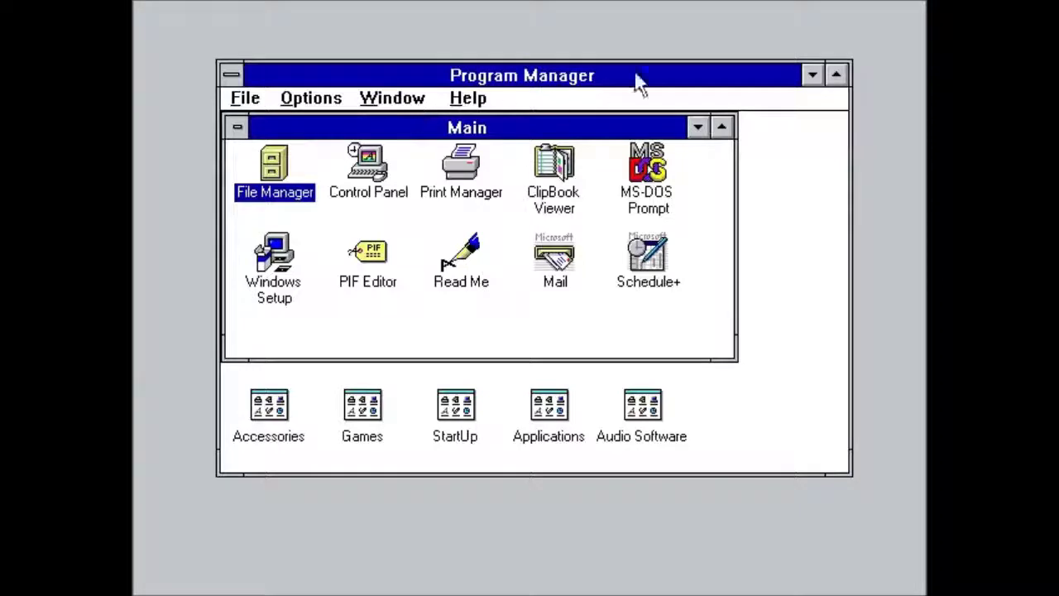
Maximize the Program Manager window, restore it to its normal size and minimize it to the desktop
click(836, 80)
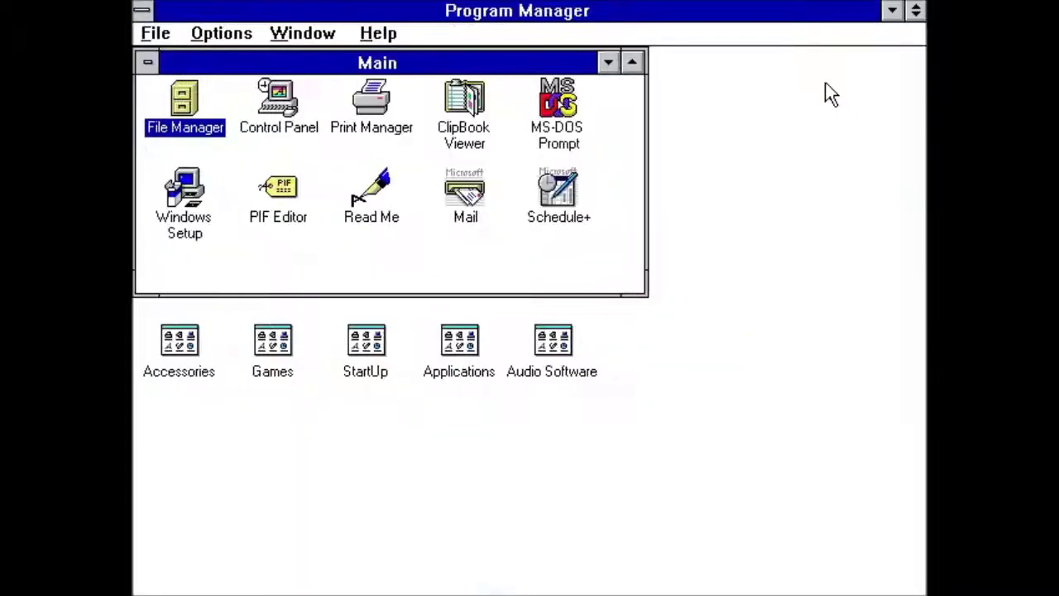
click(917, 11)
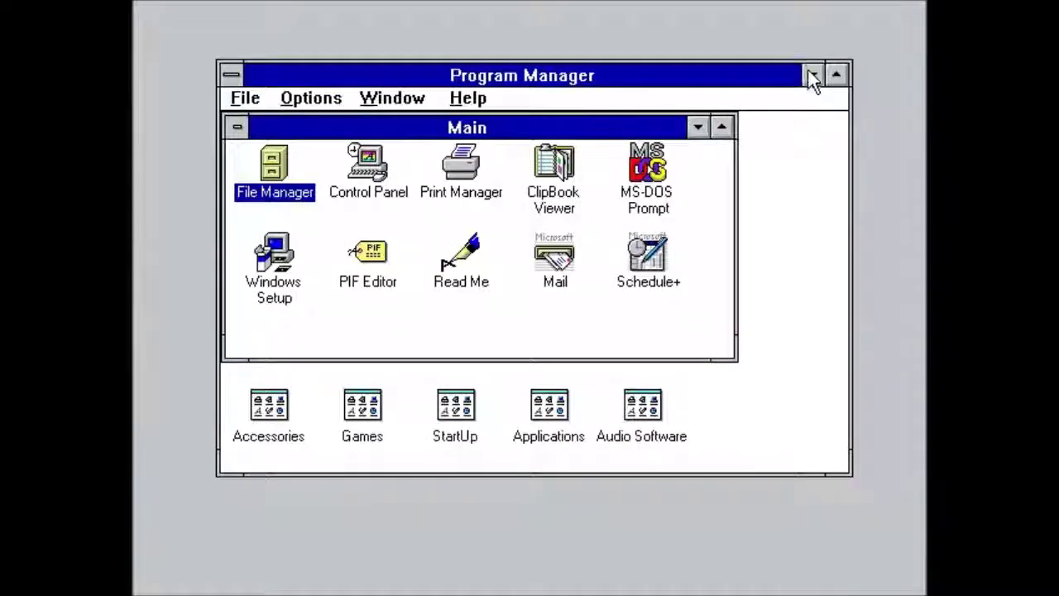
click(809, 74)
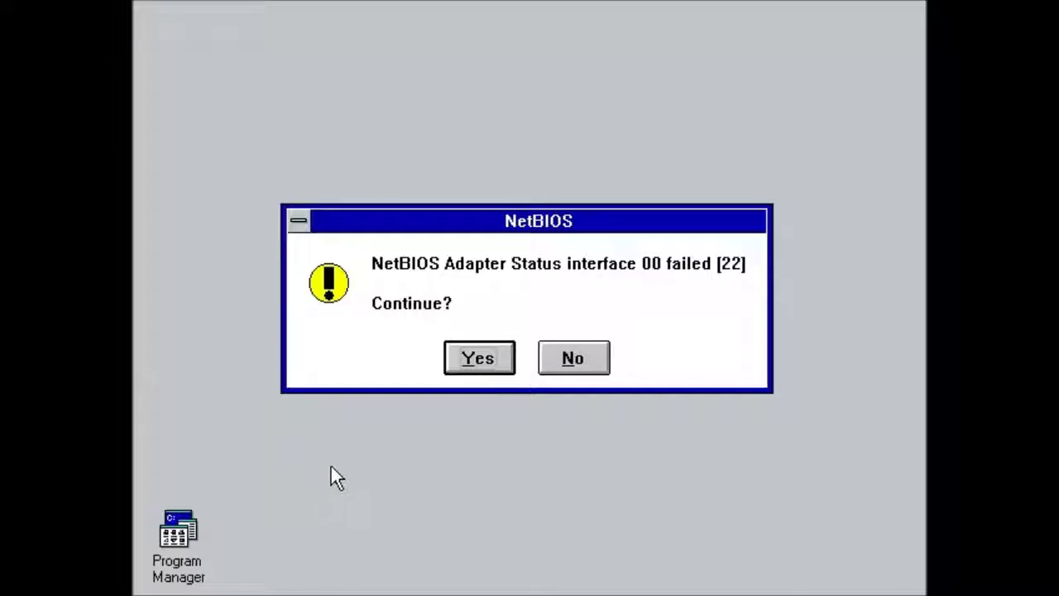
Accept the NetBIOS alerts and reopen the minimized Program Manager window
click(508, 369)
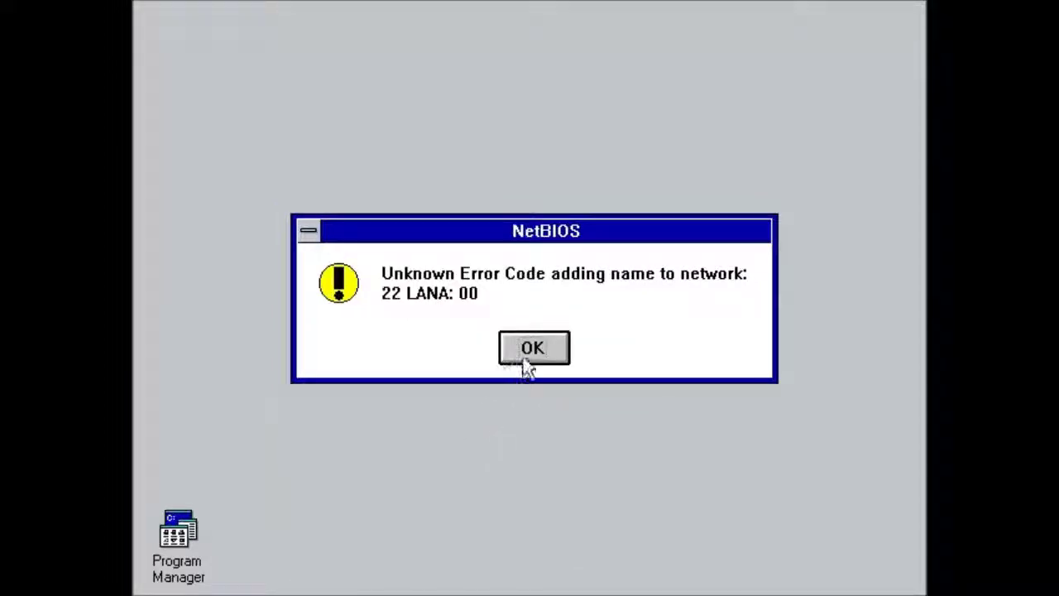
click(522, 357)
click(531, 356)
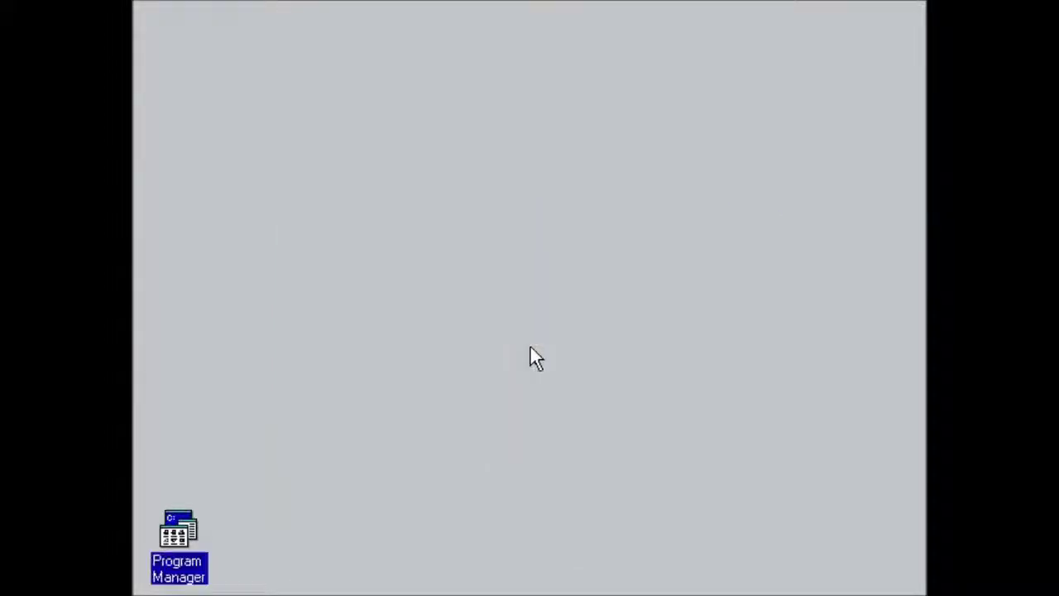
double_click(189, 530)
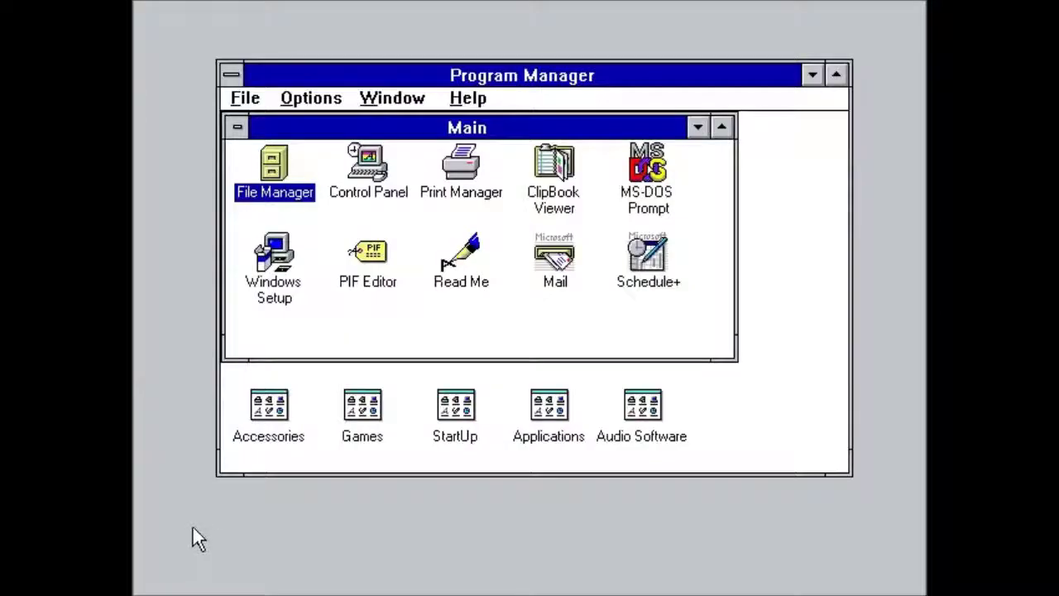
Call up the Exit Windows prompt and cancel it, and view the Task List of running programs before closing it
double_click(229, 77)
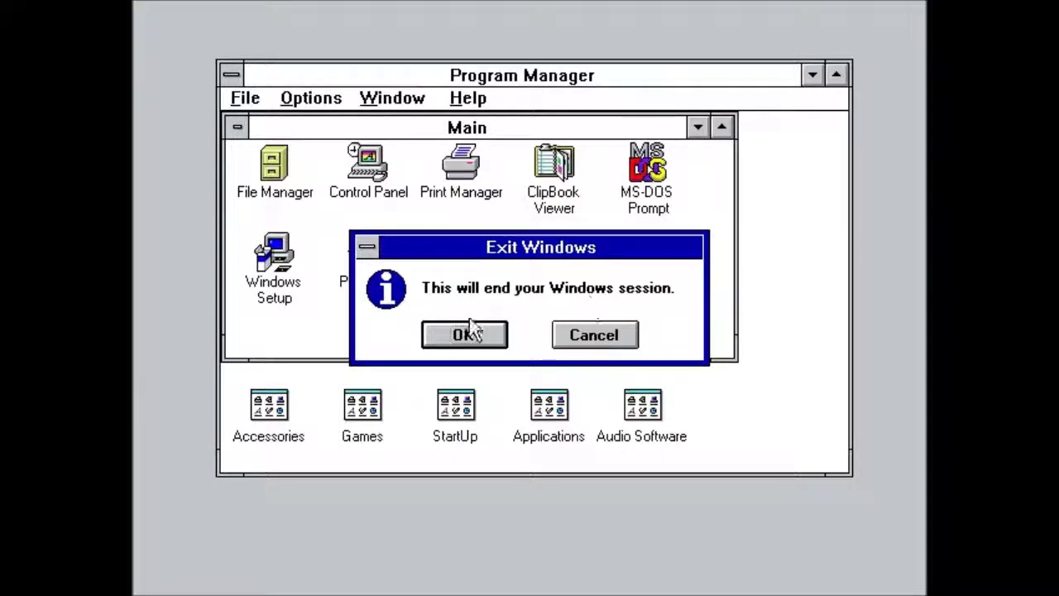
click(591, 334)
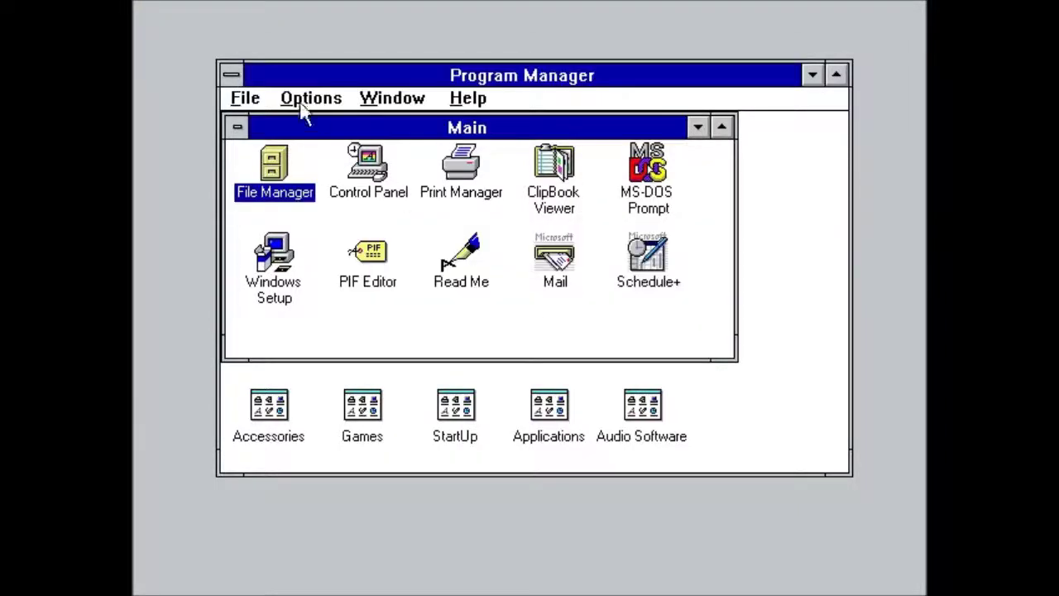
click(230, 76)
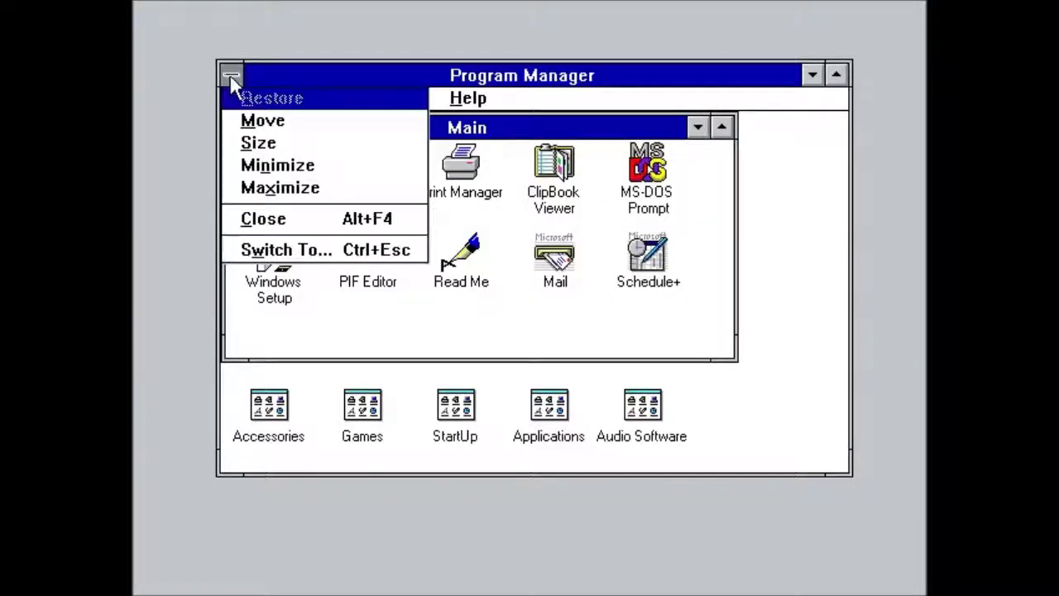
click(316, 249)
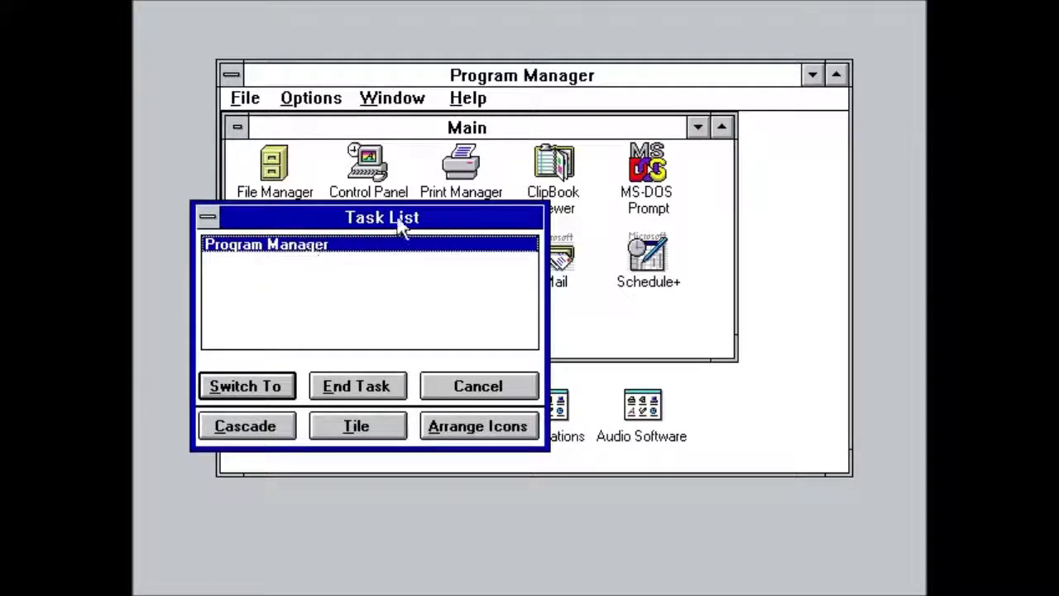
double_click(208, 240)
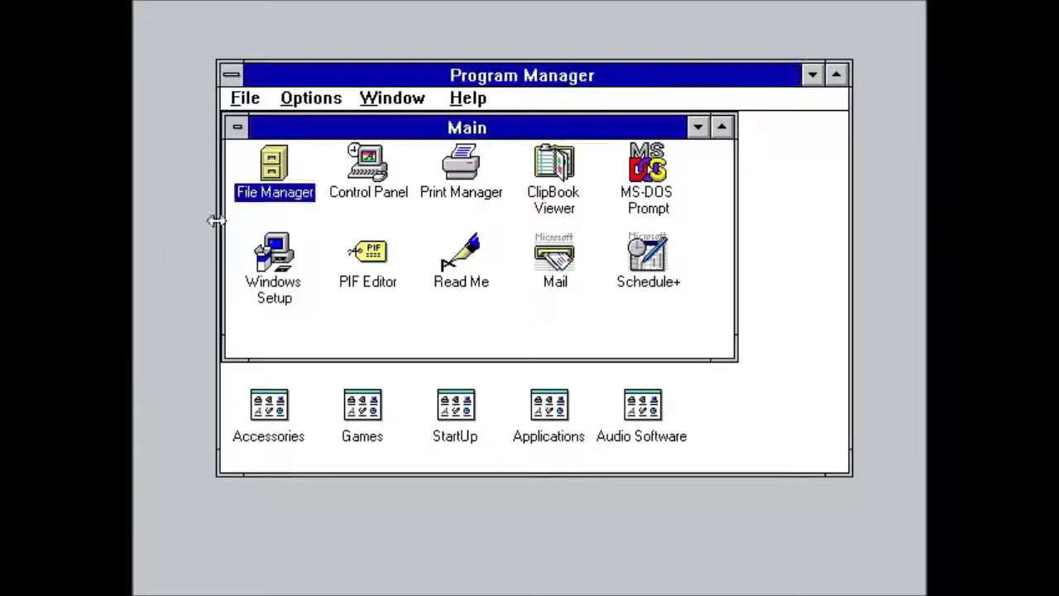
Run winver from Program Manager to check the Windows version, and close the version box
click(245, 99)
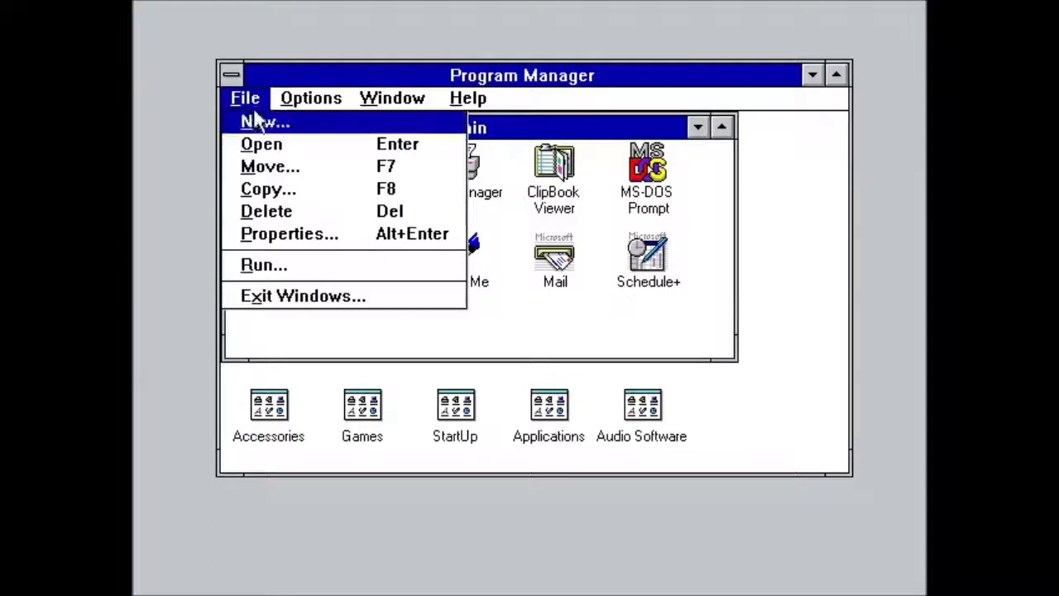
click(273, 267)
text(winv)
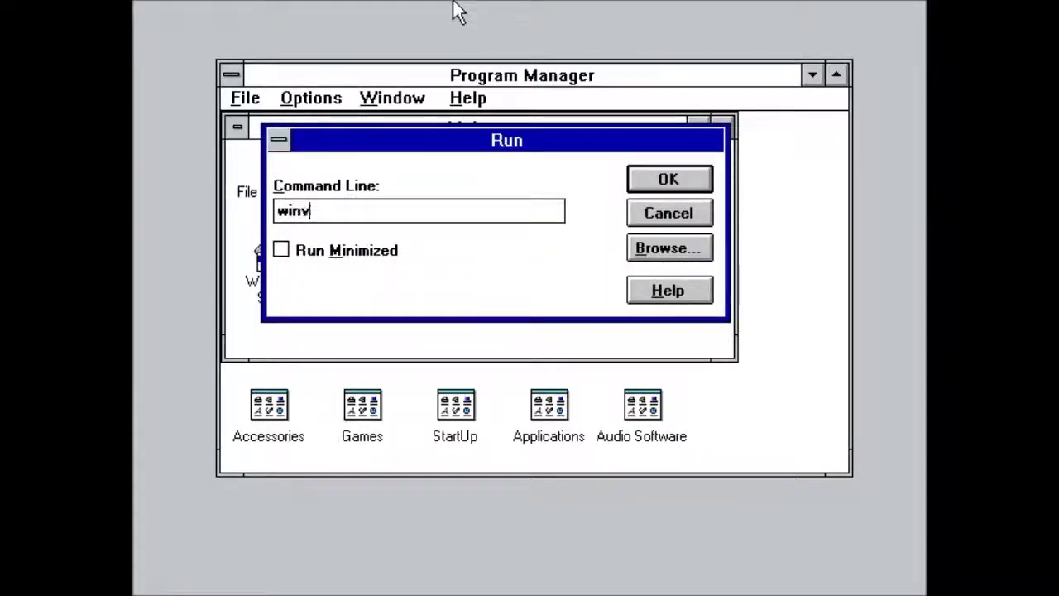
text(er)
key(Return)
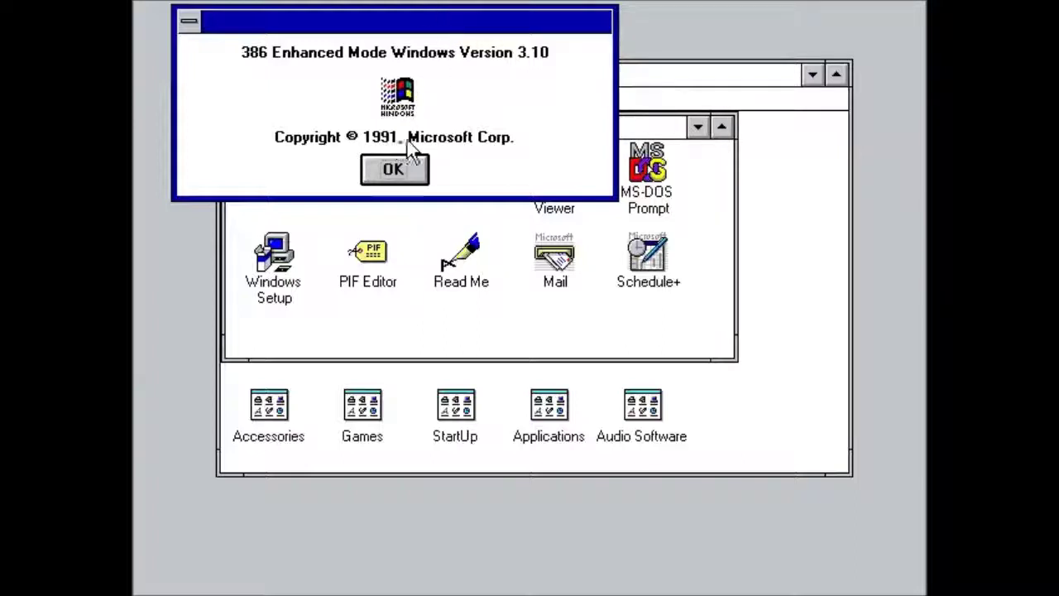
click(398, 167)
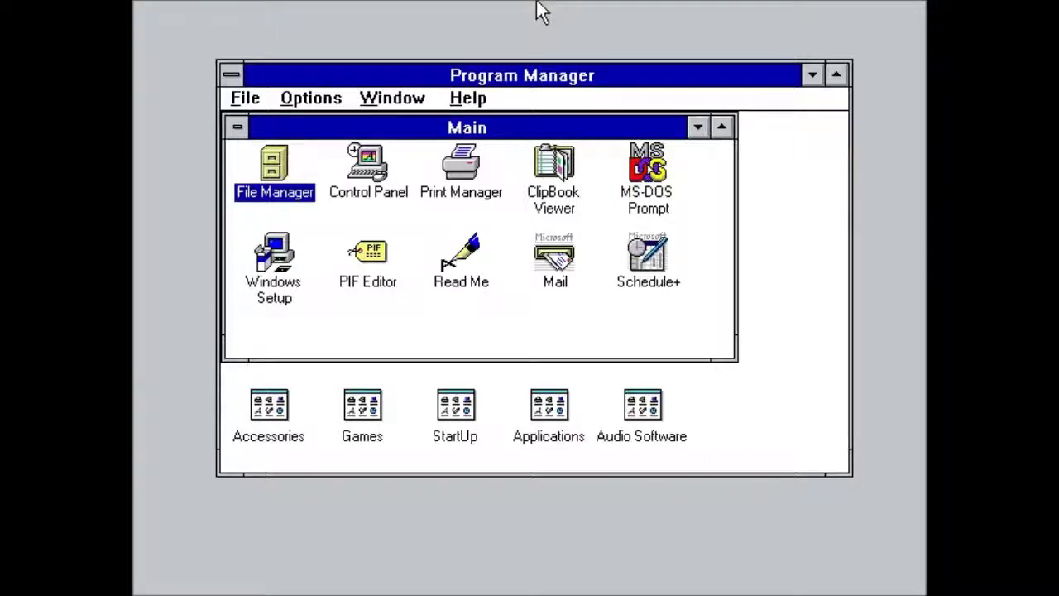
Look through Program Manager's options and window commands, and view its About information
click(320, 104)
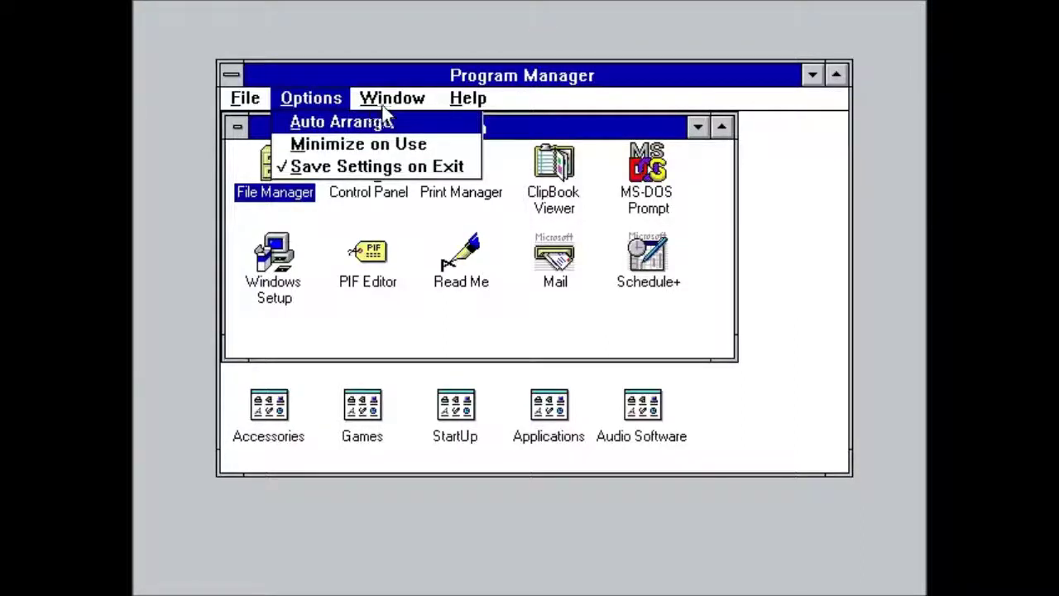
click(404, 105)
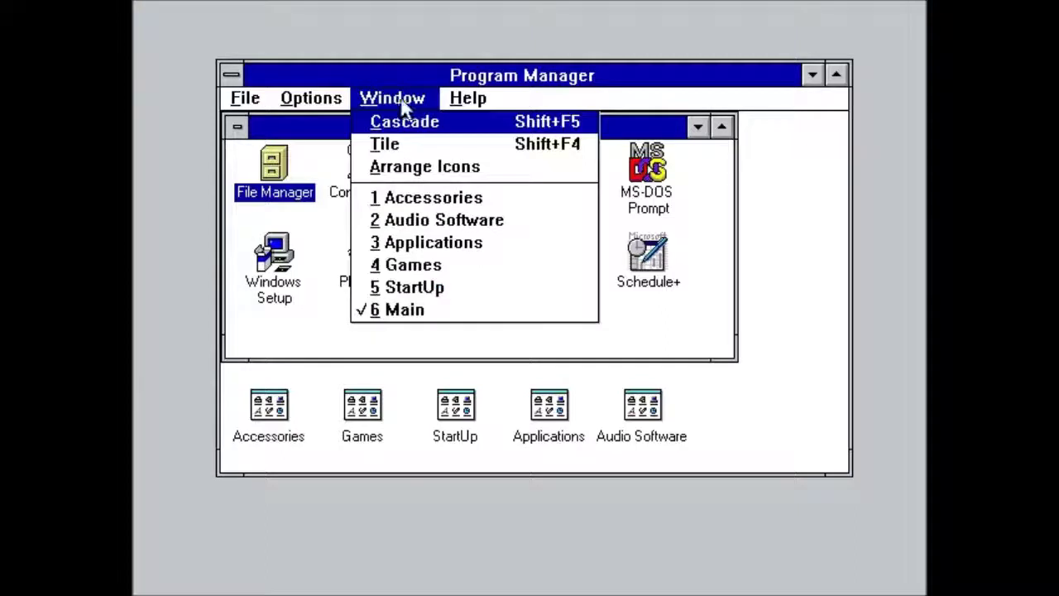
mouse_move(461, 99)
click(491, 232)
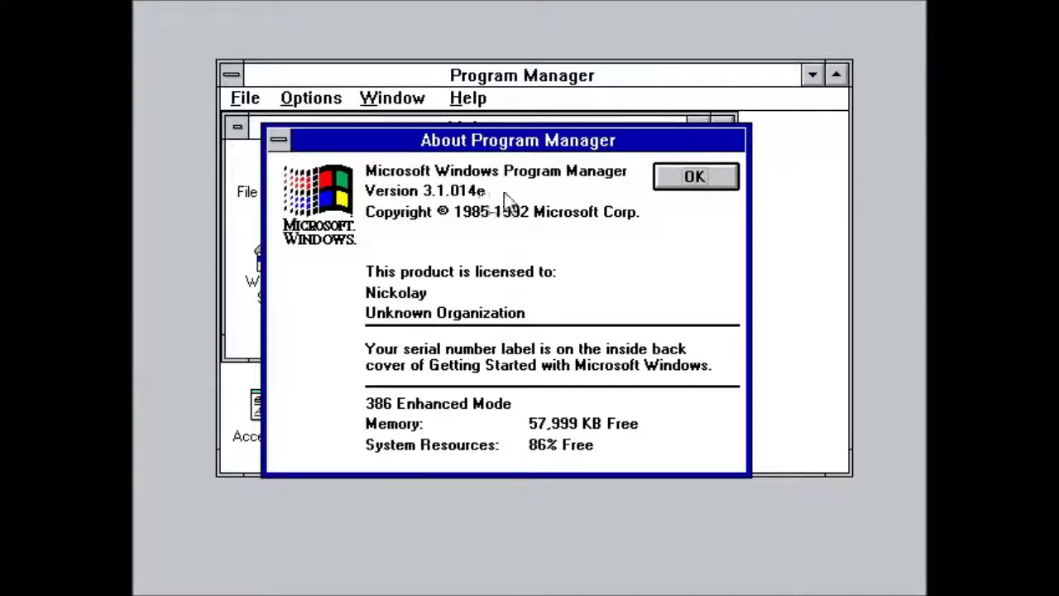
click(711, 177)
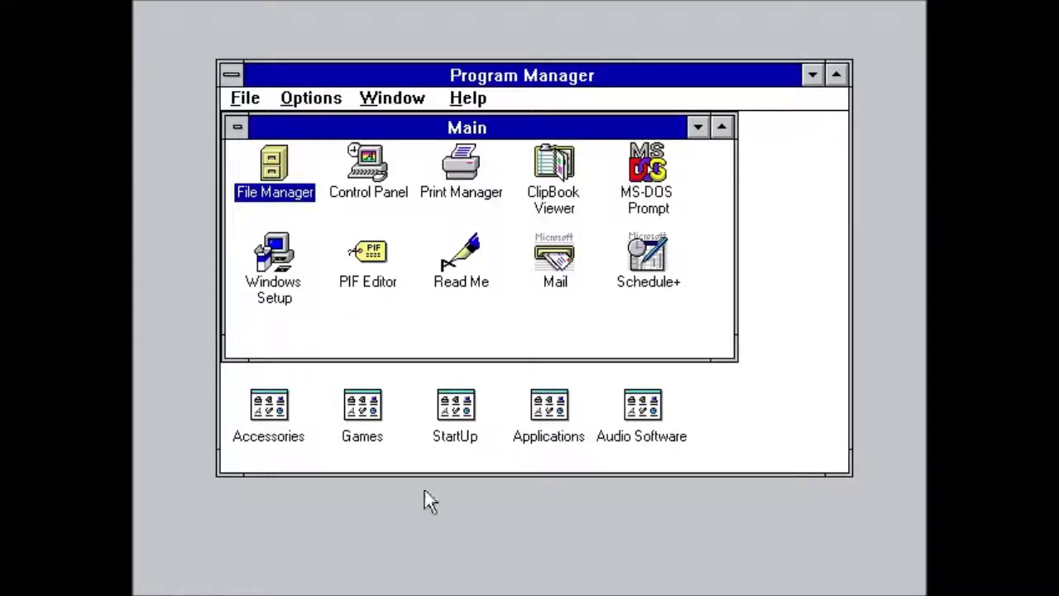
Open File Manager and maximize its window
double_click(274, 169)
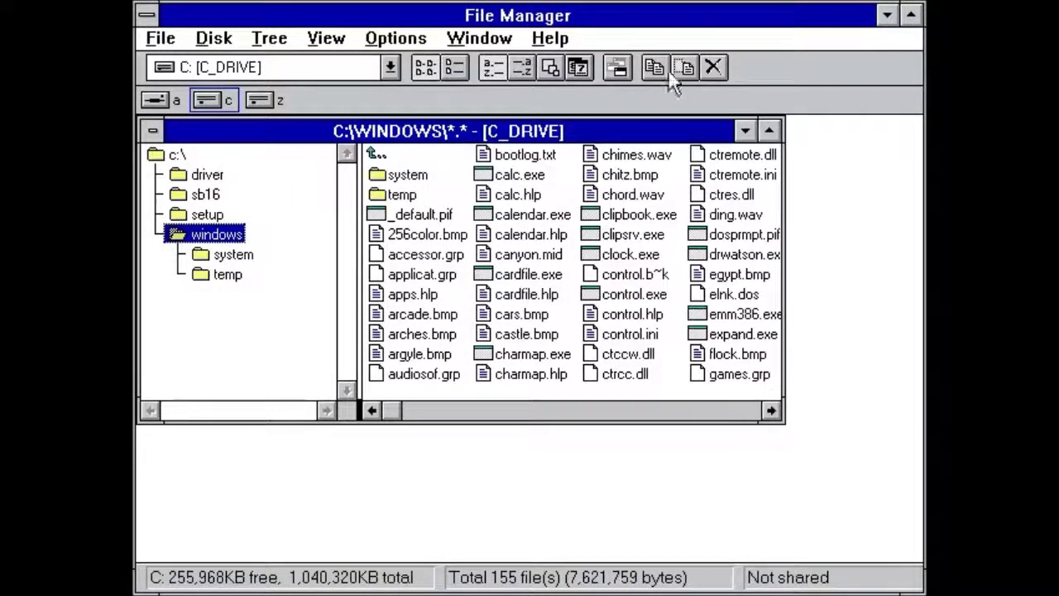
click(910, 15)
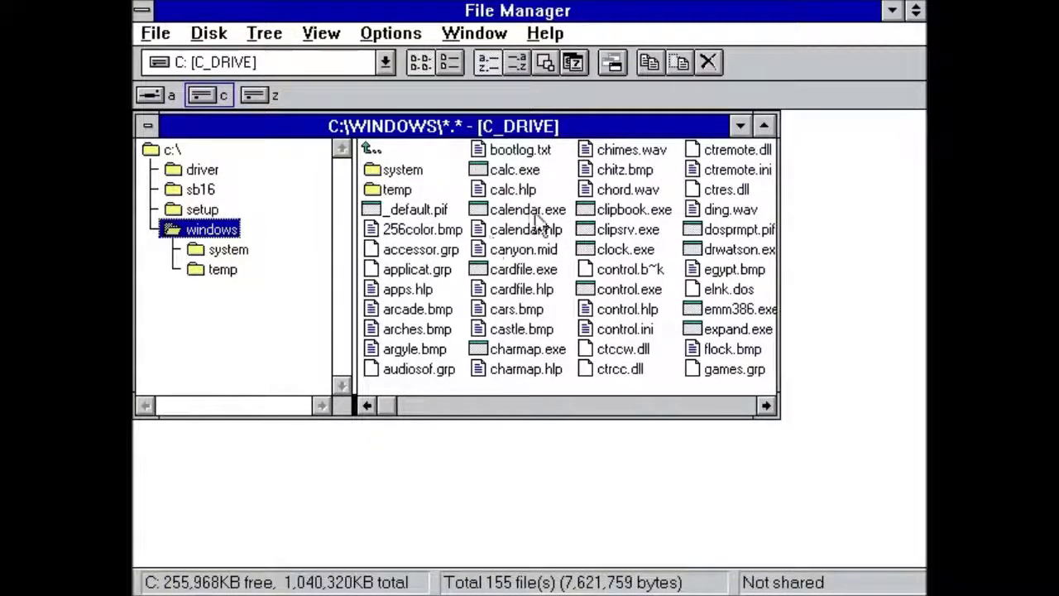
Open canyon.mid from C:\WINDOWS in Media Player with a time scale, play it and skip ahead in the track
double_click(531, 252)
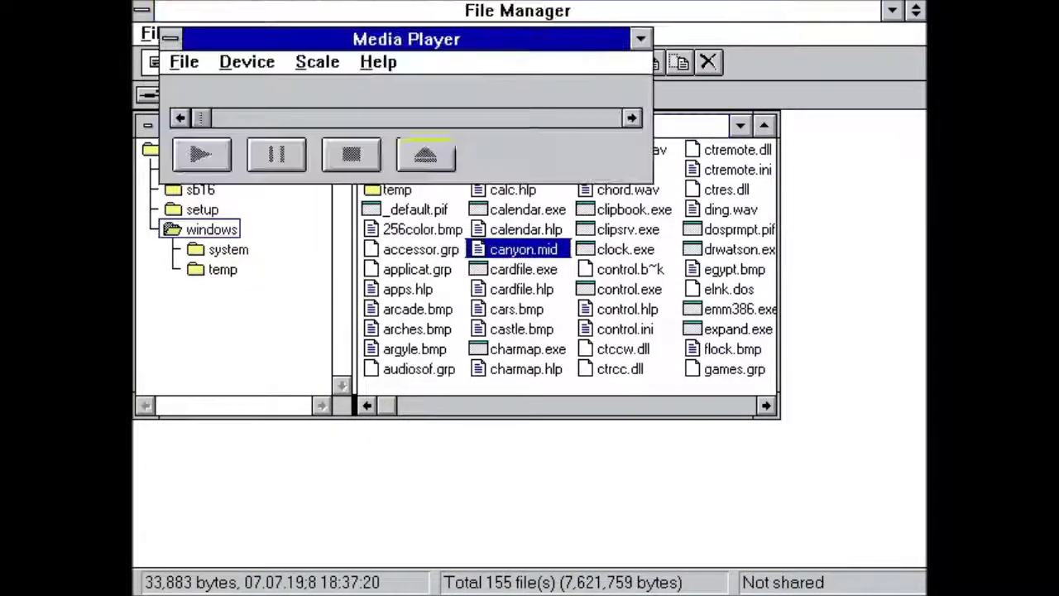
click(323, 69)
click(323, 85)
click(224, 162)
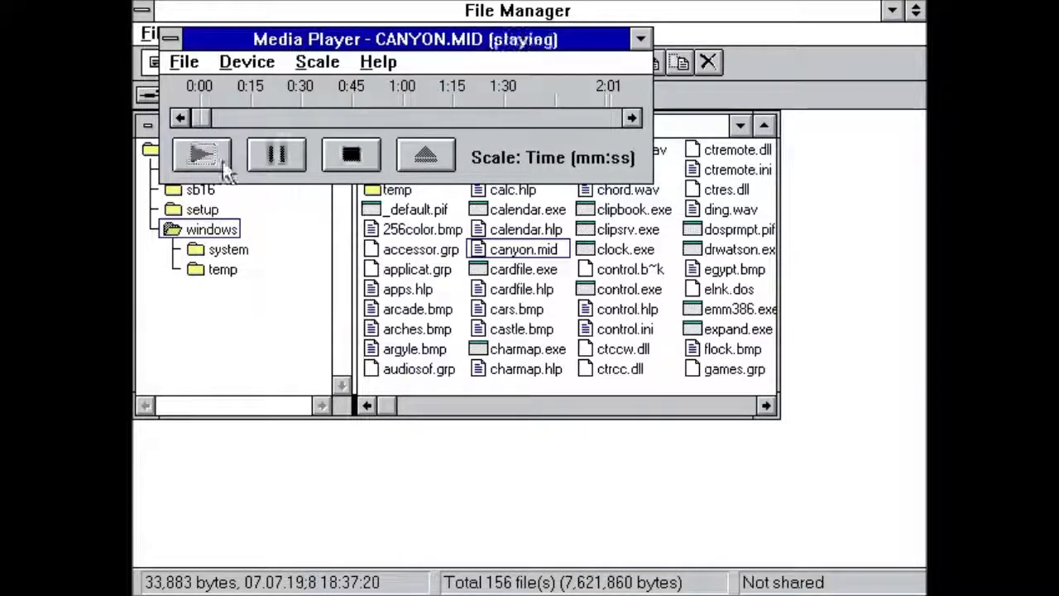
click(326, 120)
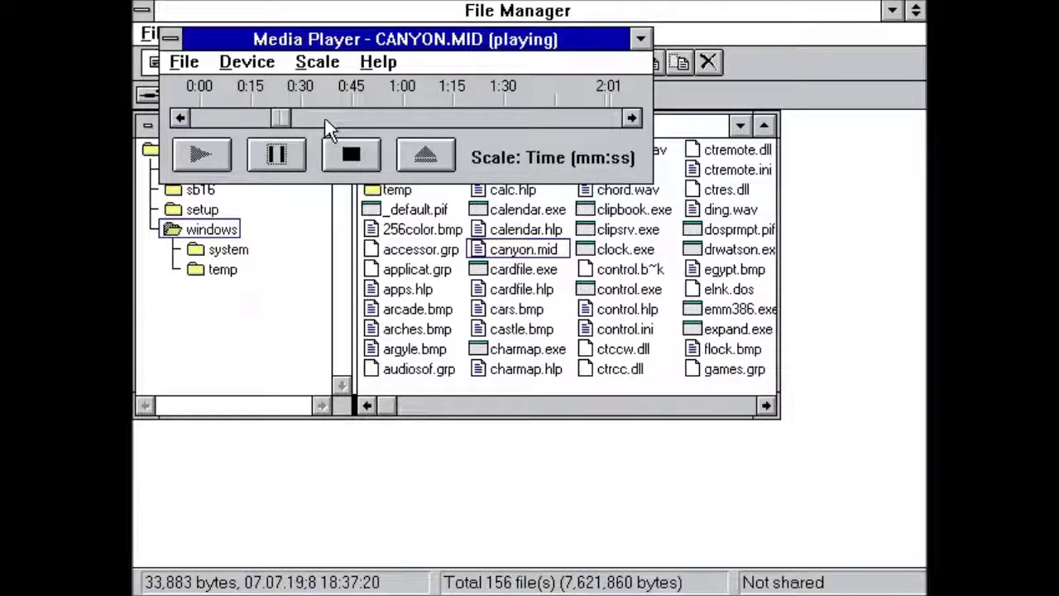
Stop the playback of canyon.mid and close Media Player
click(347, 162)
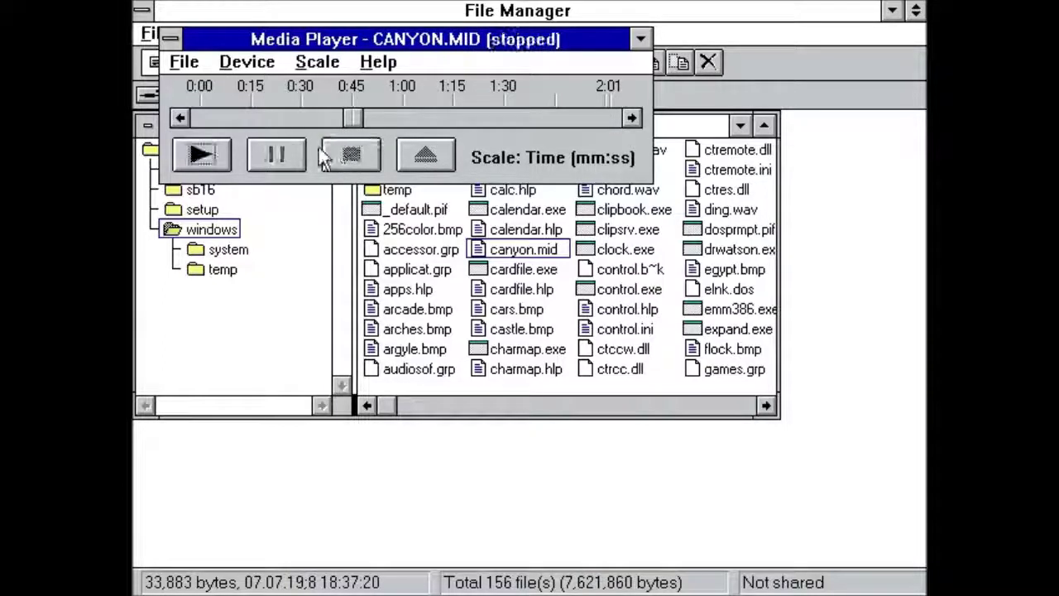
click(171, 39)
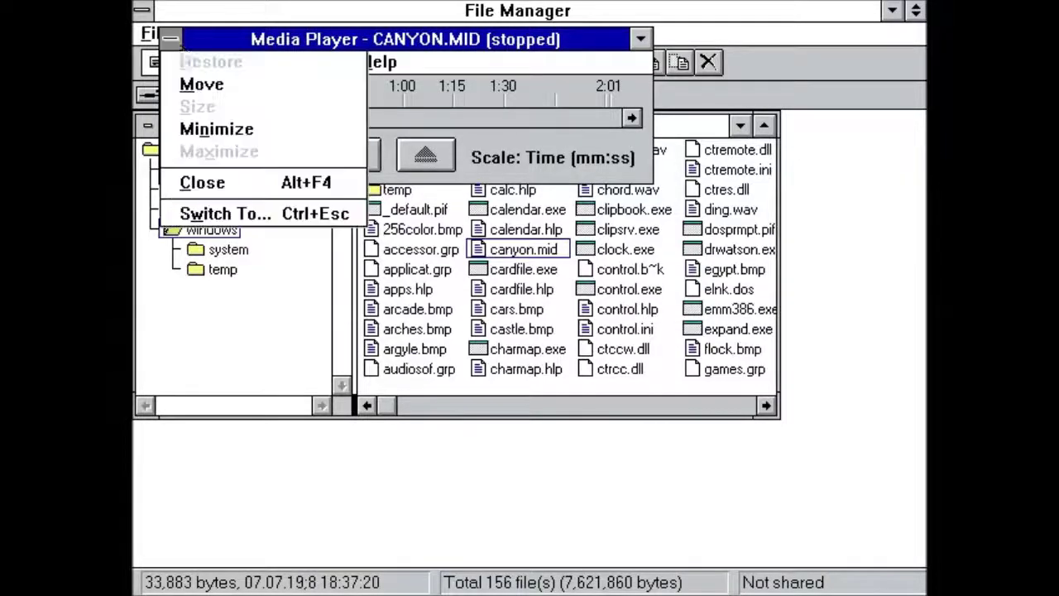
click(170, 39)
double_click(171, 40)
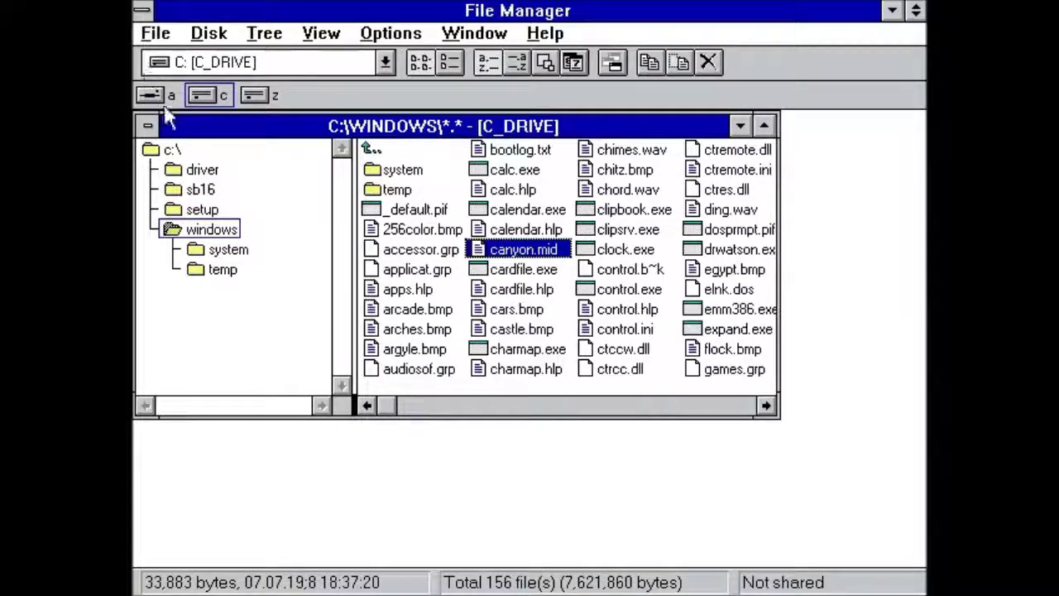
Look through File Manager's file, tree, window and help commands, and close File Manager
click(142, 33)
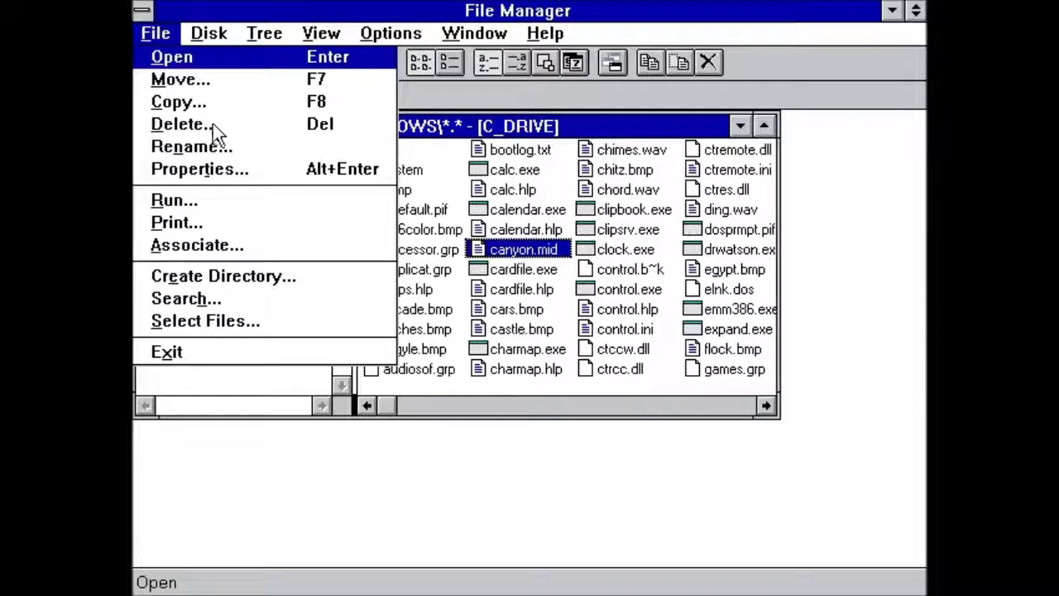
click(209, 33)
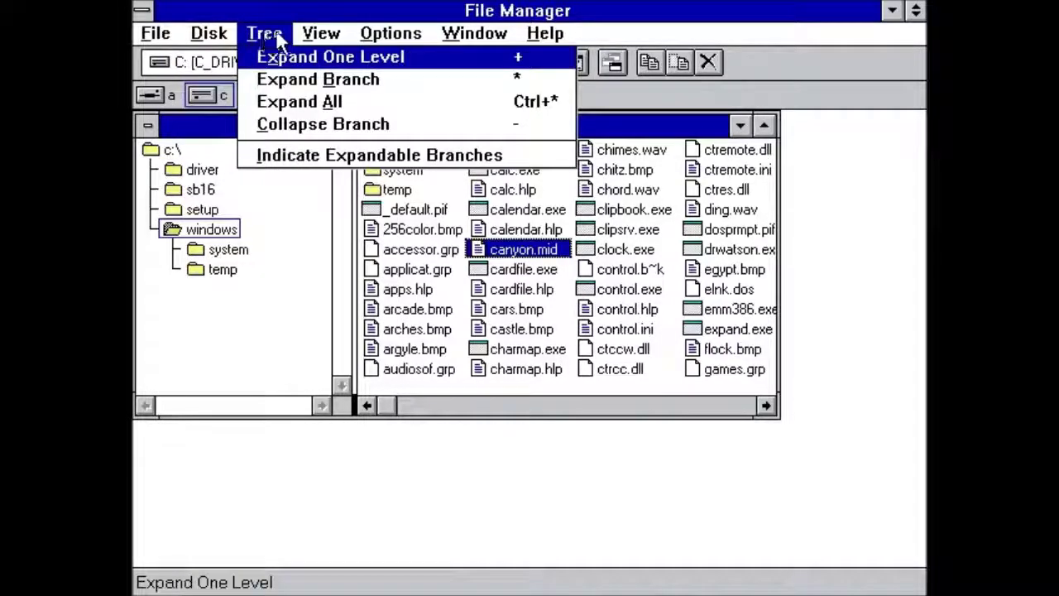
mouse_move(321, 34)
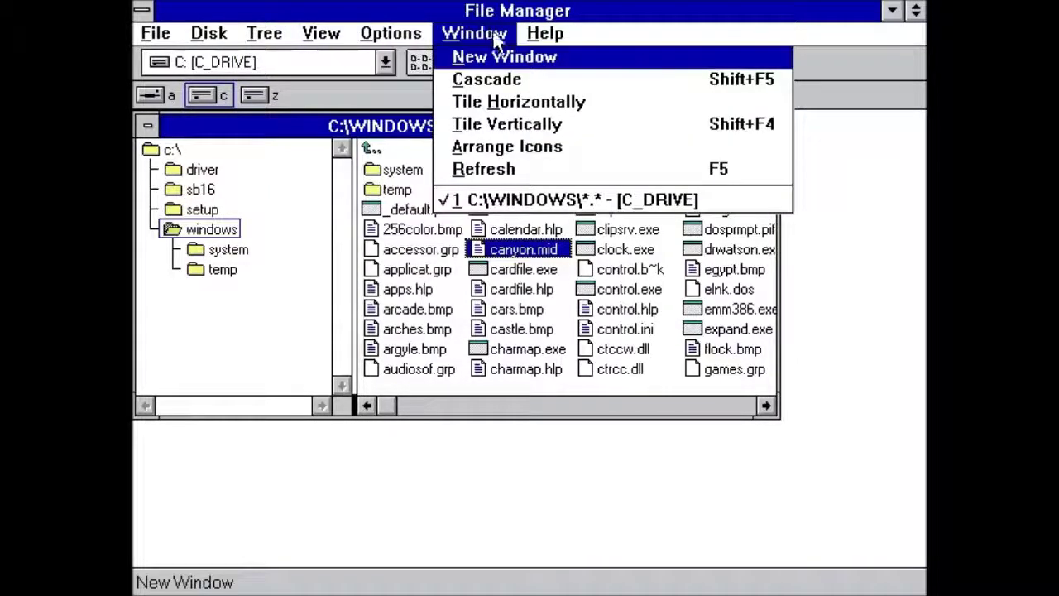
mouse_move(550, 39)
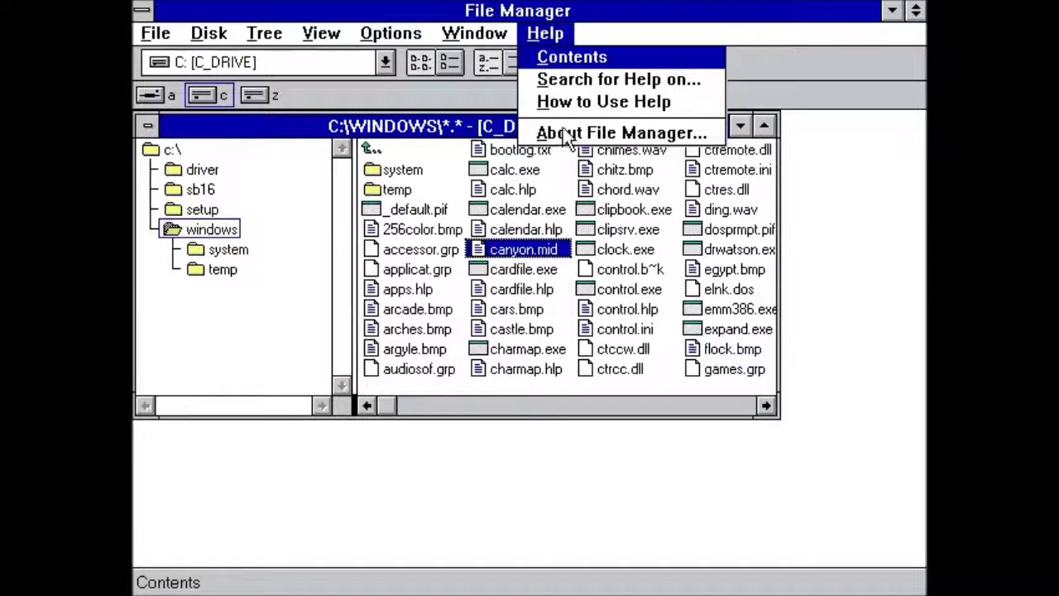
mouse_move(145, 16)
click(173, 153)
Open Control Panel, view the Color settings with the expanded color palette, and close them without changes
double_click(364, 177)
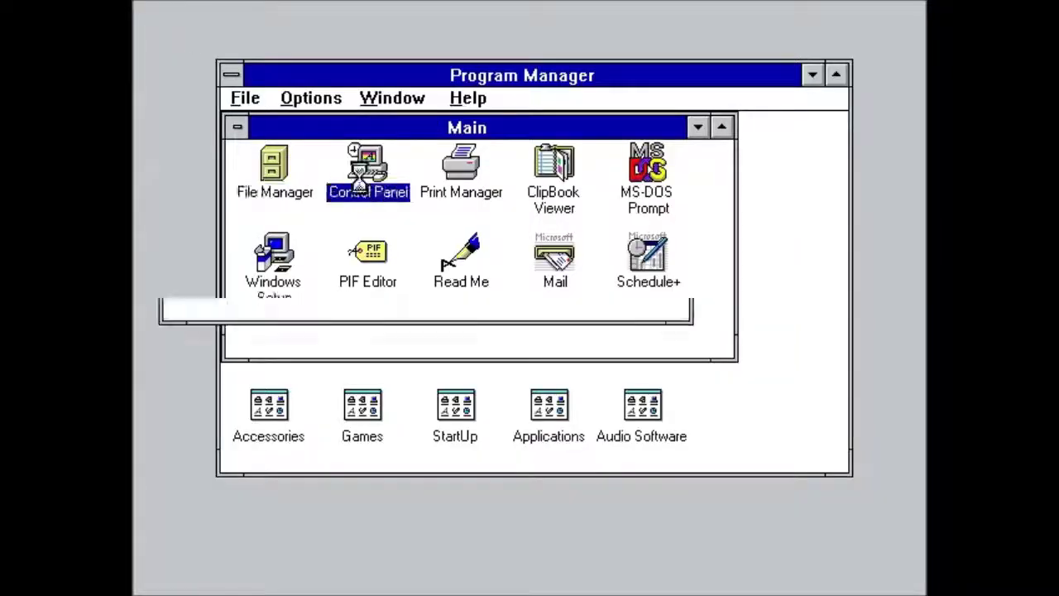
double_click(198, 112)
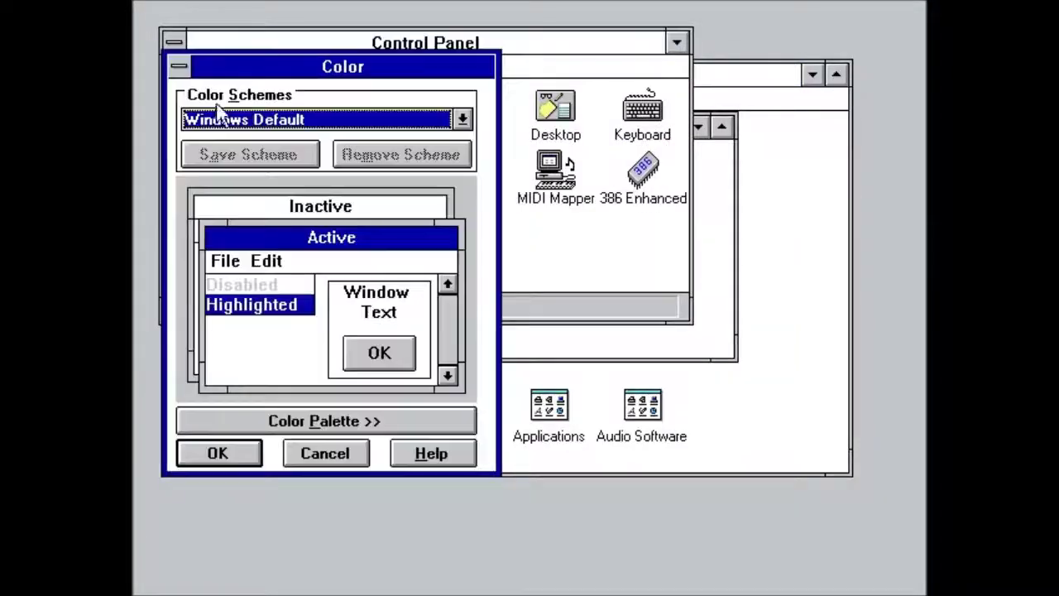
click(336, 421)
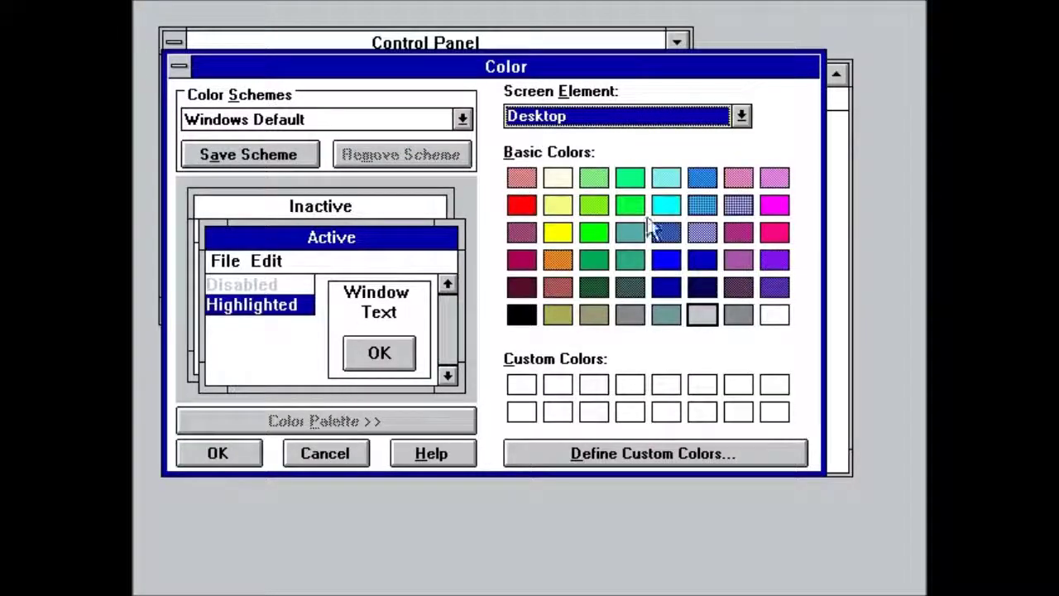
click(323, 452)
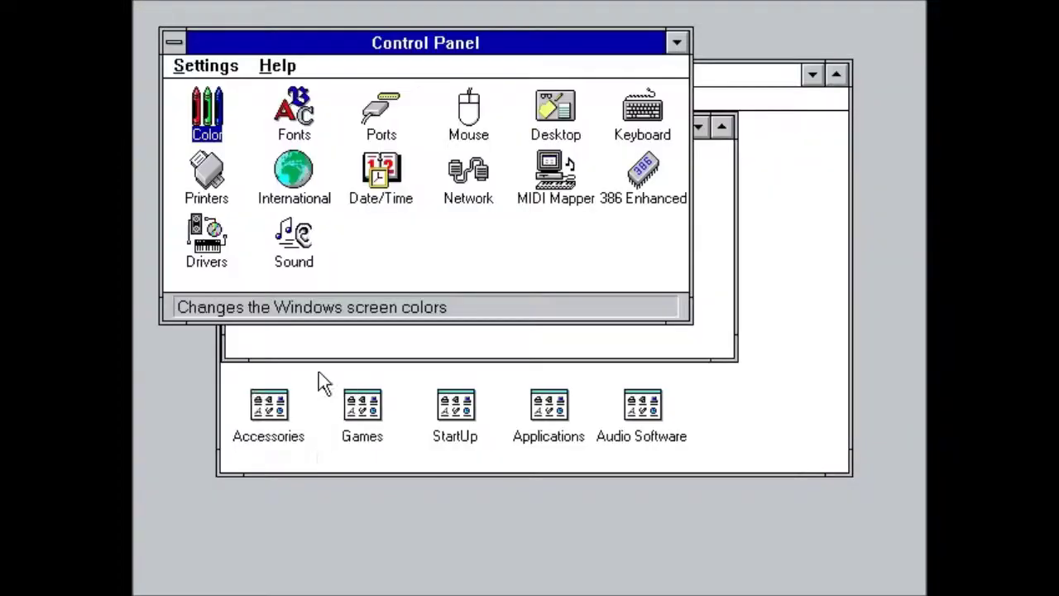
Look through the list of installed fonts in Control Panel's Fonts settings and close it
double_click(293, 111)
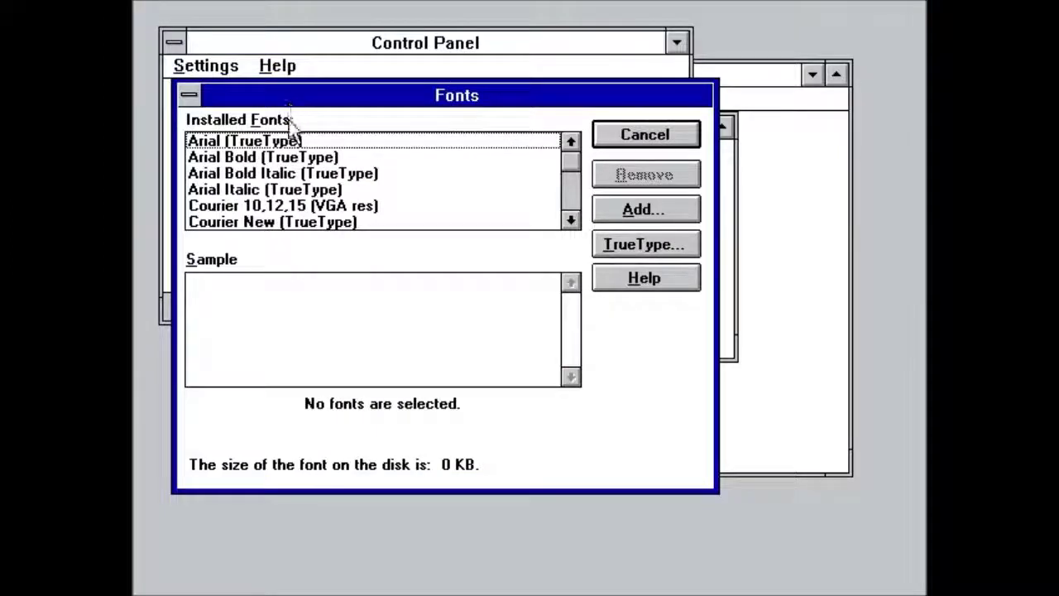
drag(572, 219, 573, 219)
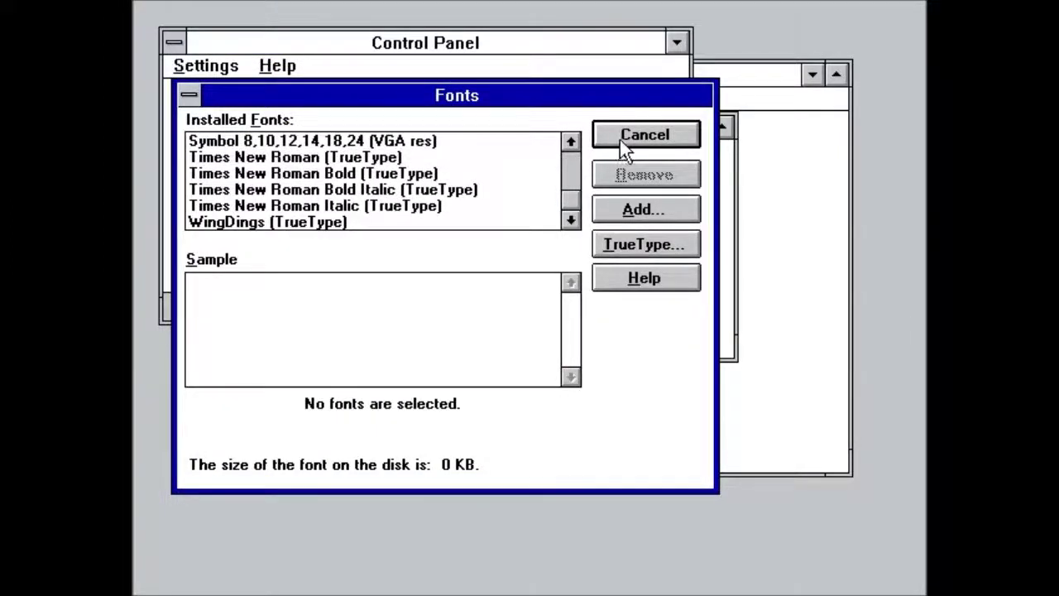
click(619, 144)
View the COM1 port settings and the Mouse settings, cancelling both without changes
double_click(374, 124)
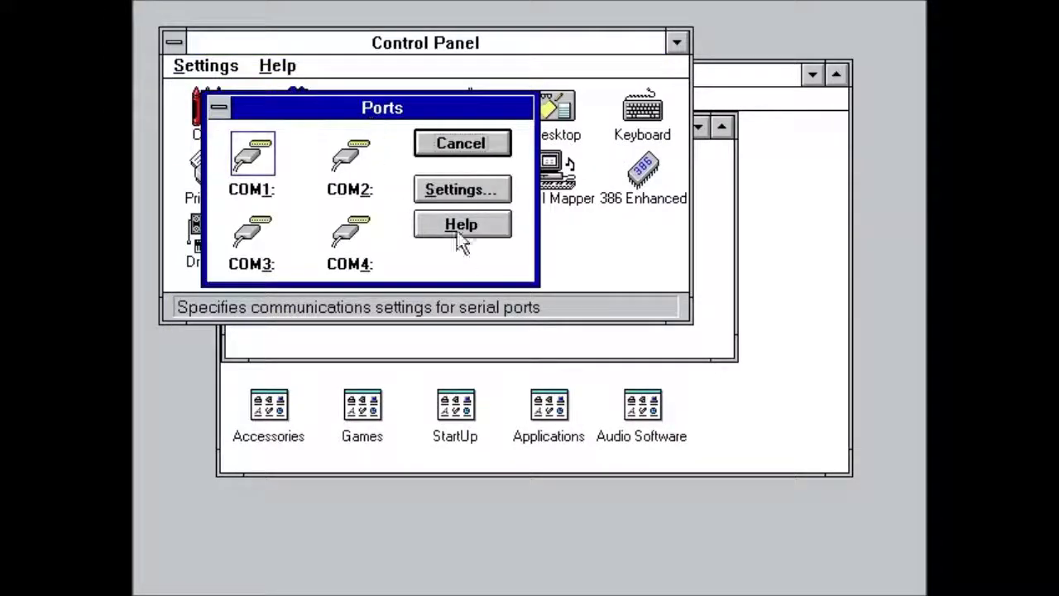
click(465, 190)
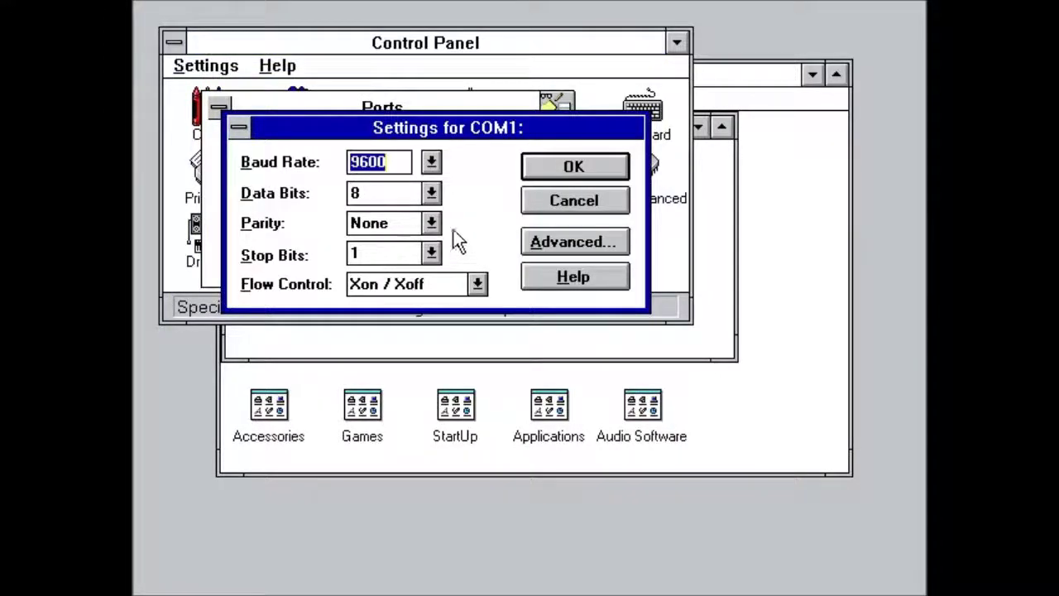
click(532, 201)
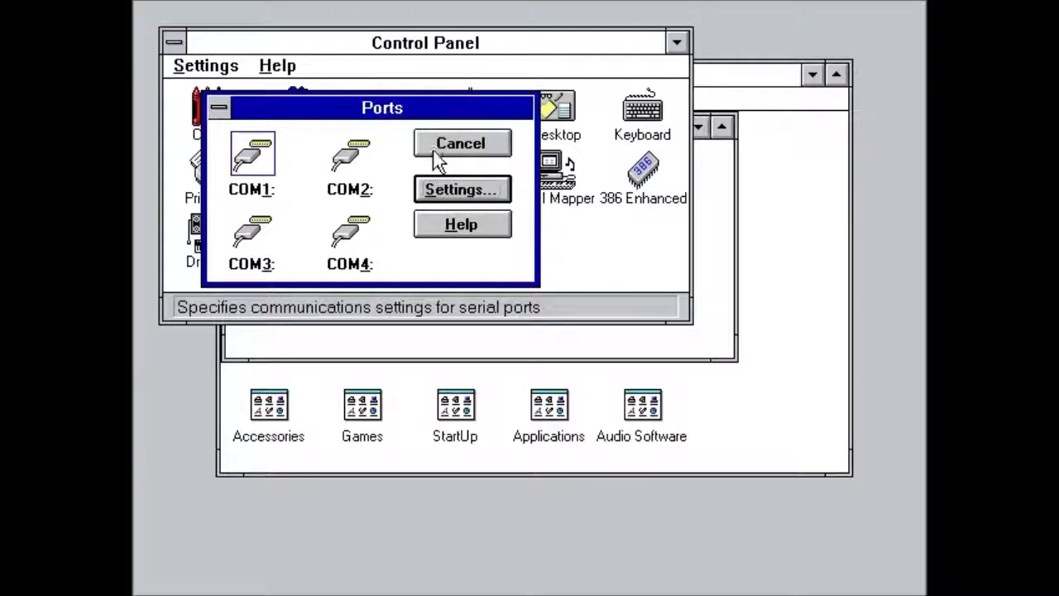
click(440, 163)
double_click(471, 115)
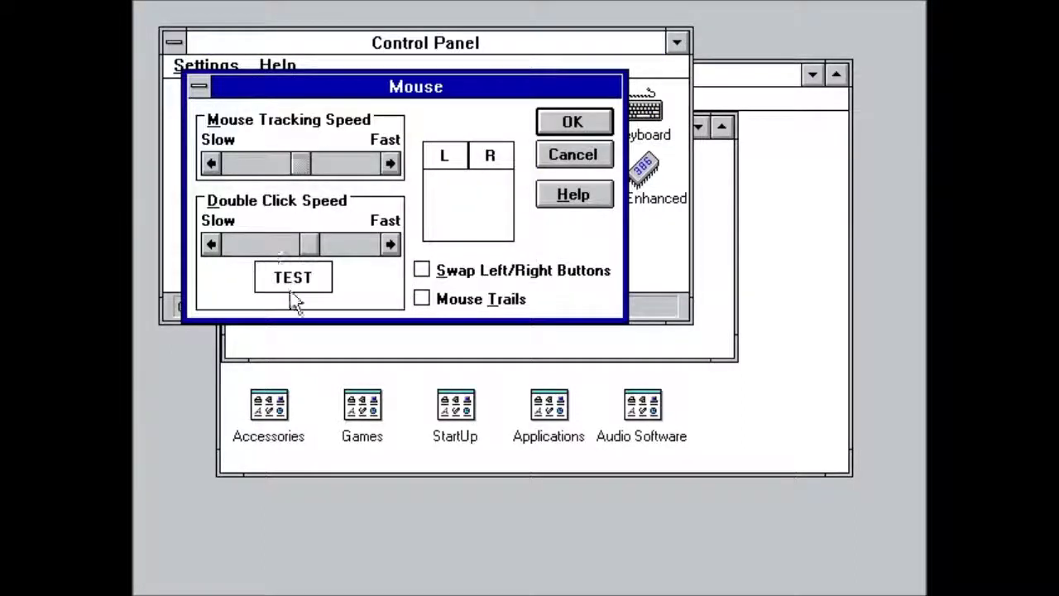
click(563, 159)
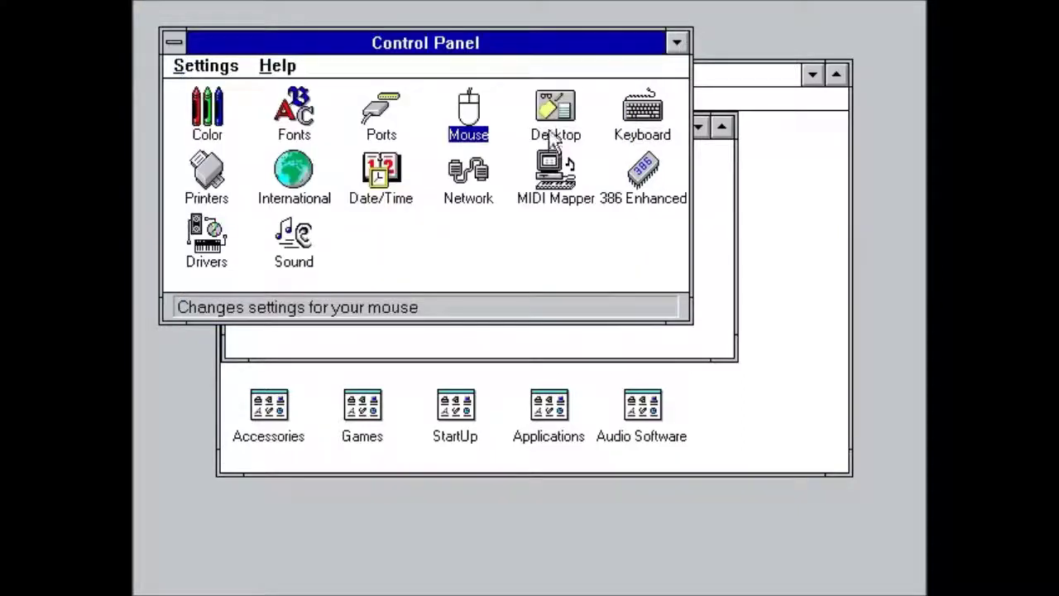
Open the Desktop settings and look at the available background patterns without choosing one
double_click(551, 124)
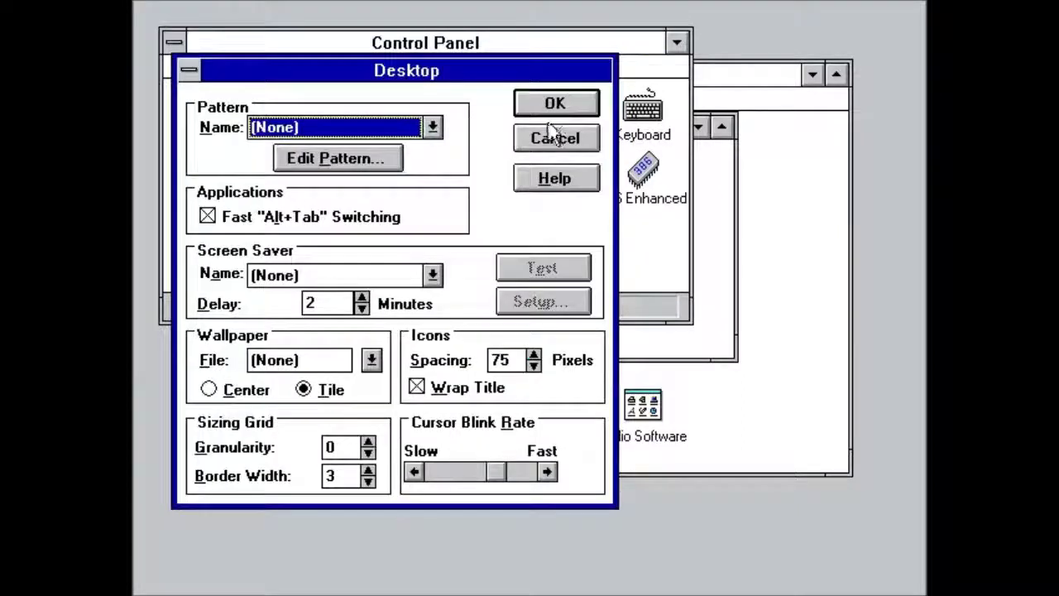
click(431, 129)
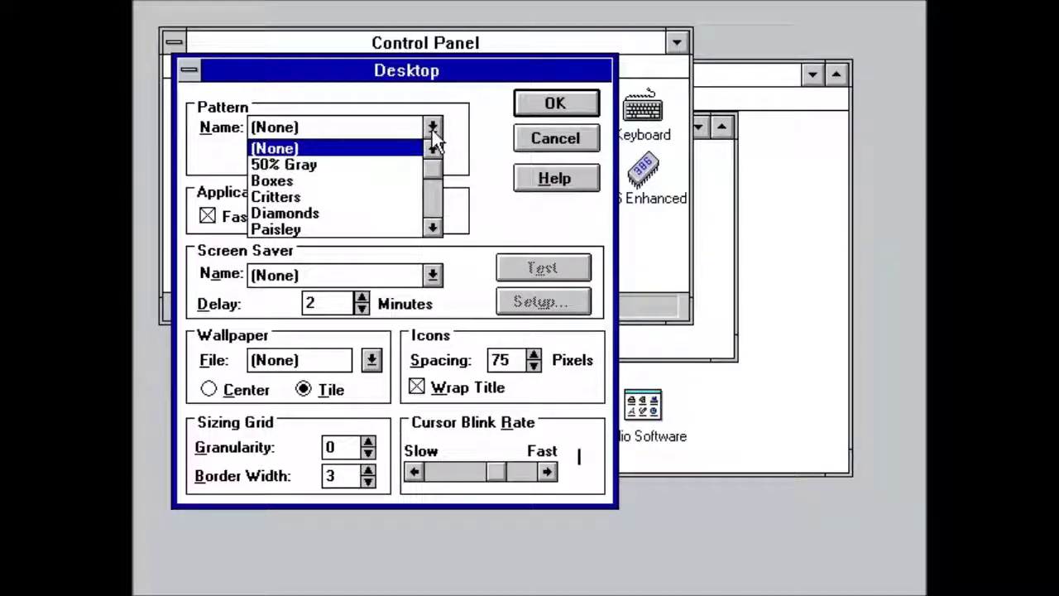
click(433, 132)
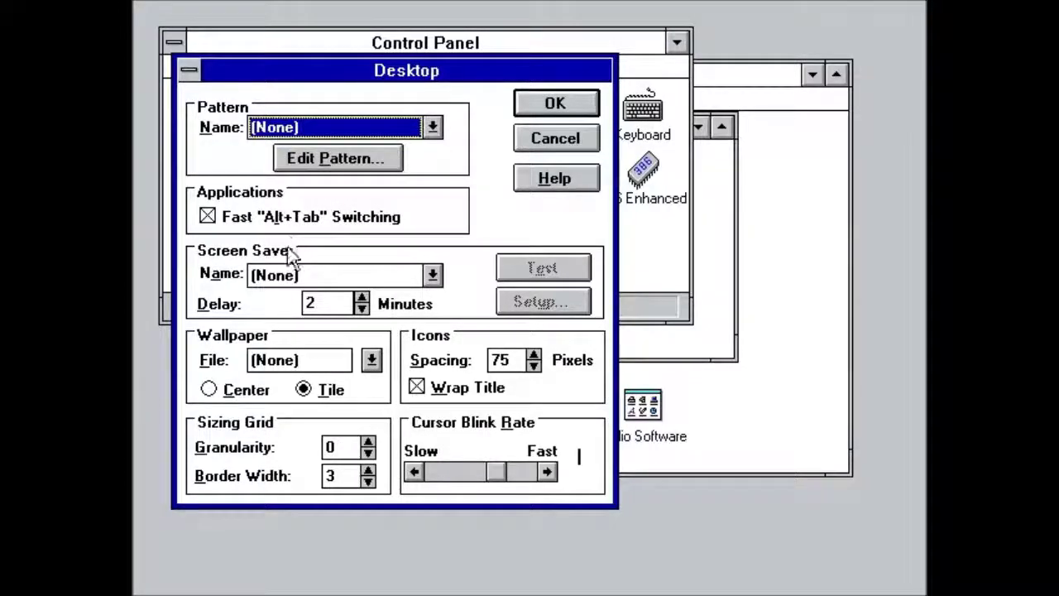
Choose the Blank Screen screen saver, test it and check its setup options
click(432, 275)
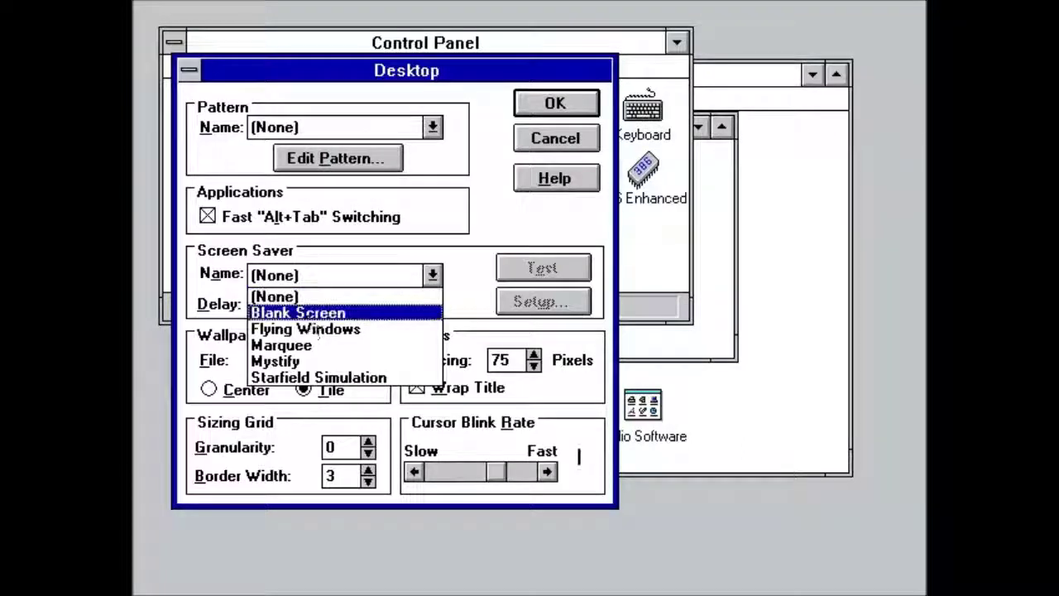
click(299, 313)
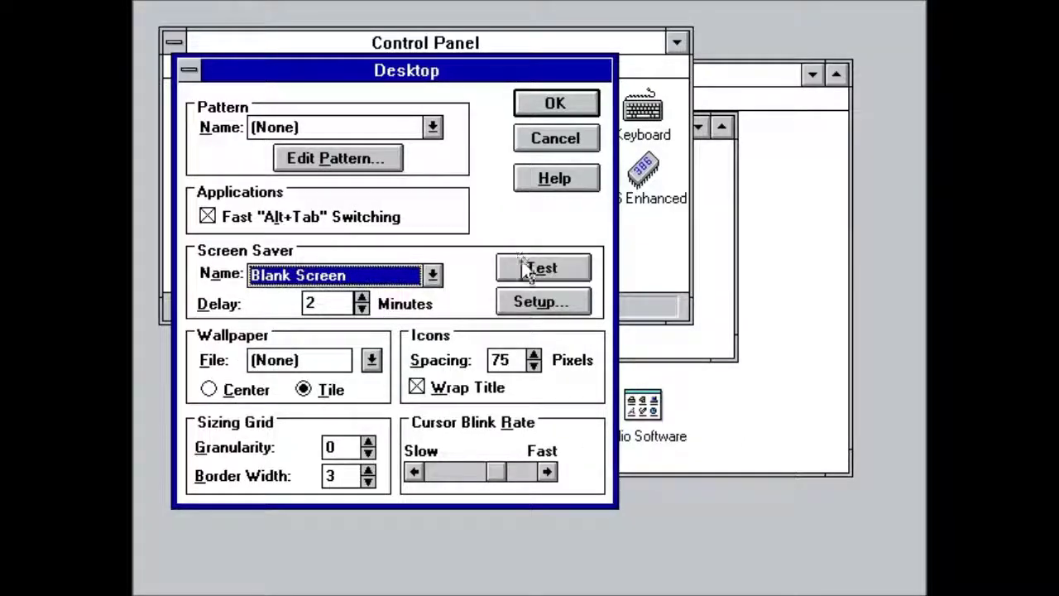
click(529, 263)
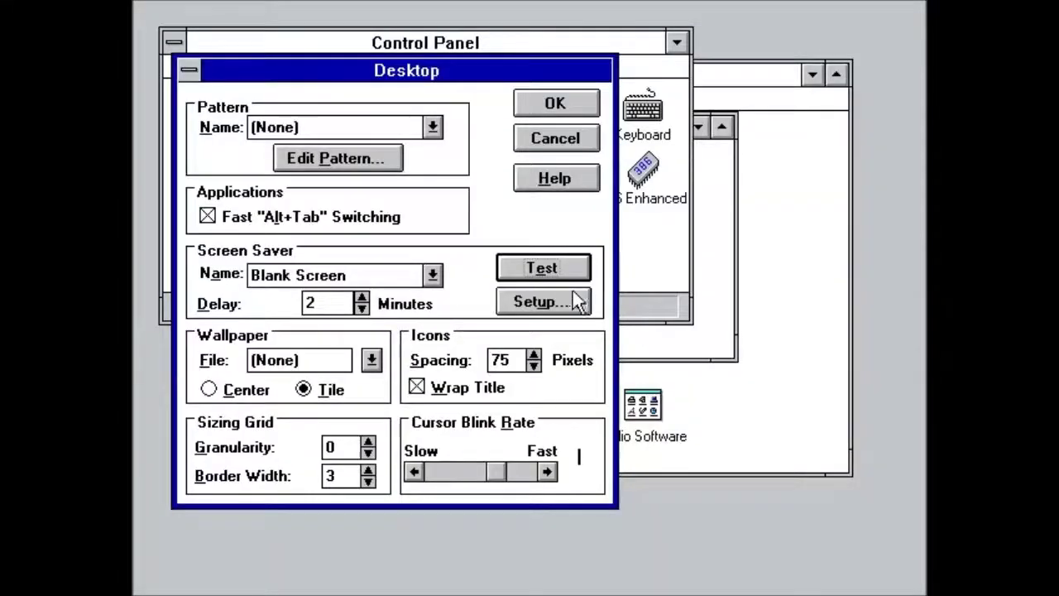
click(572, 300)
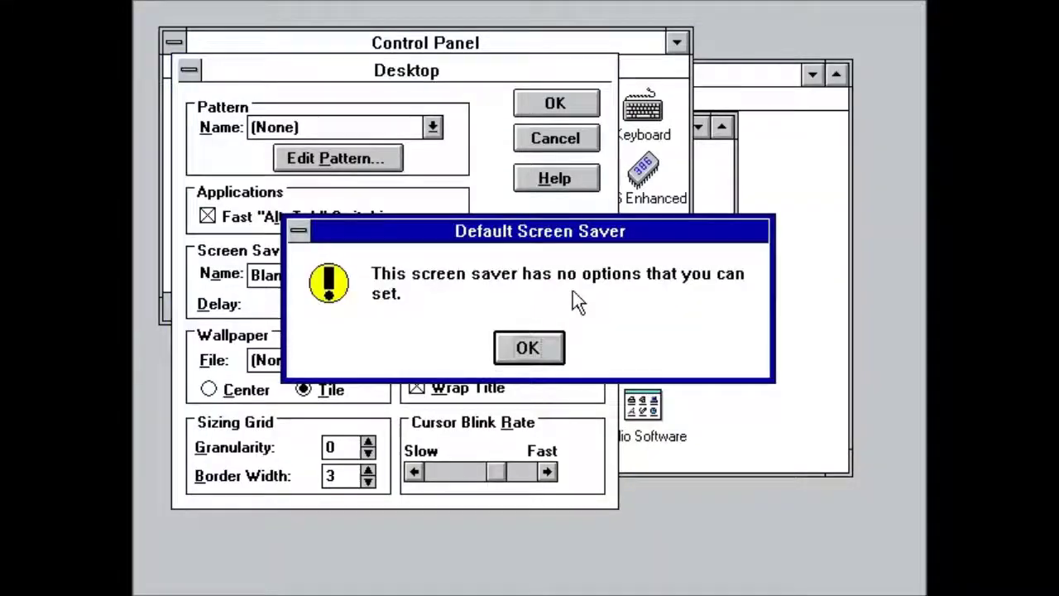
click(529, 349)
Choose the Flying Windows screen saver, test it, and view its setup options without changing them
click(432, 275)
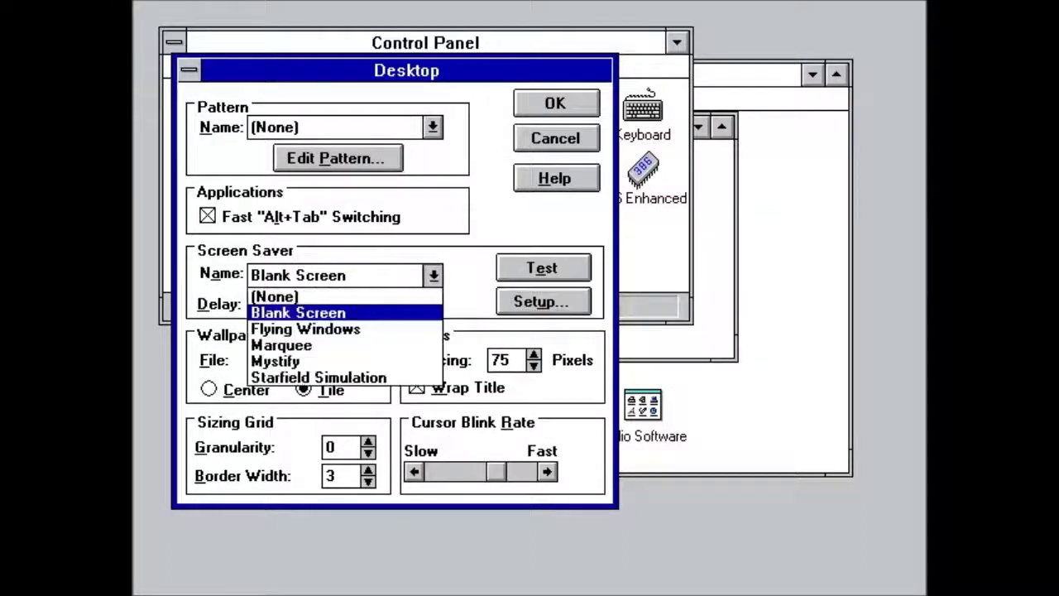
click(349, 329)
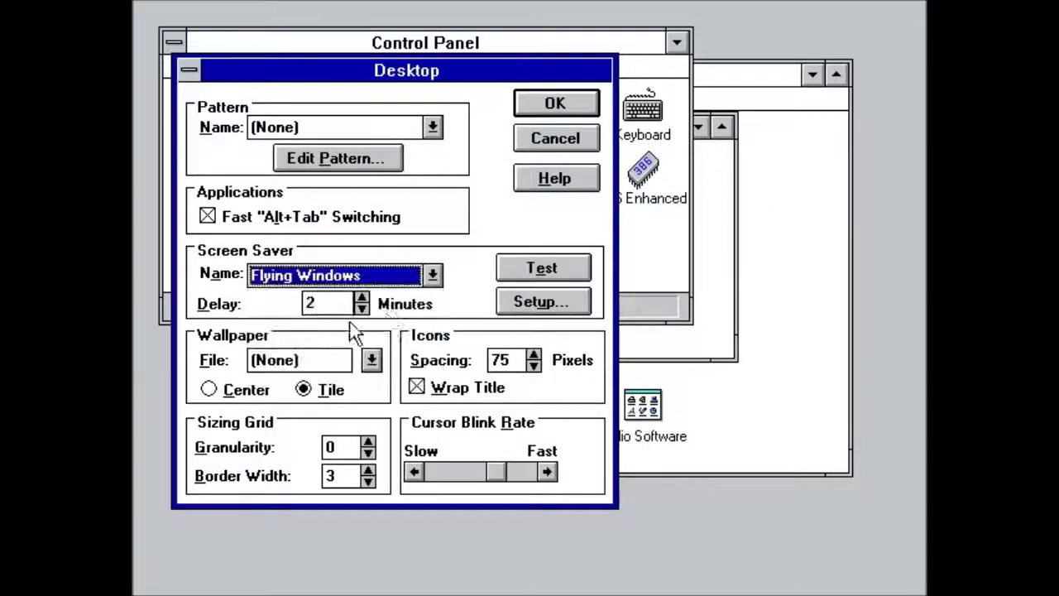
click(568, 270)
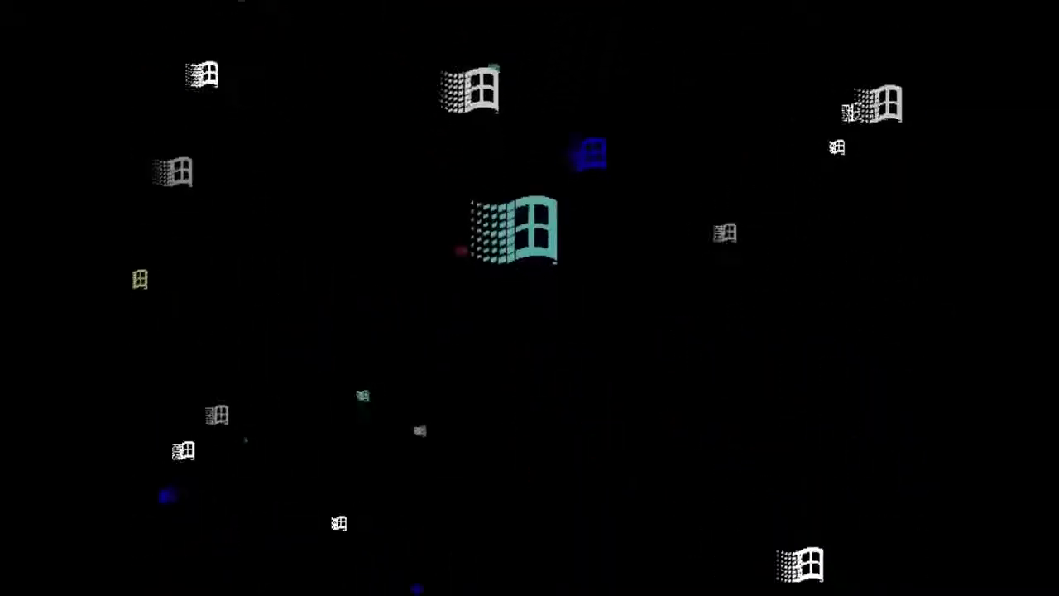
mouse_move(552, 247)
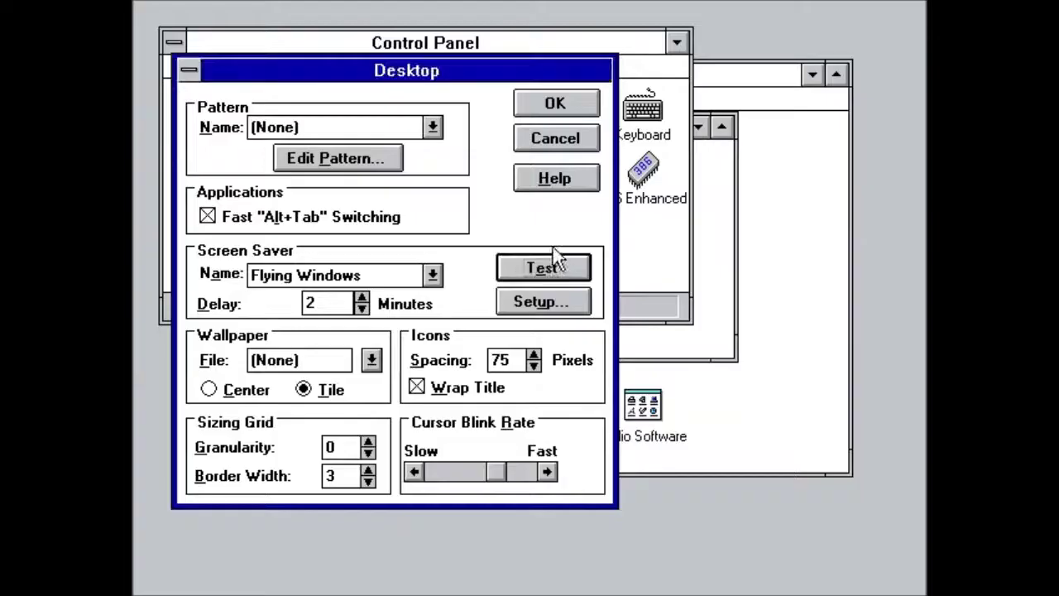
click(524, 303)
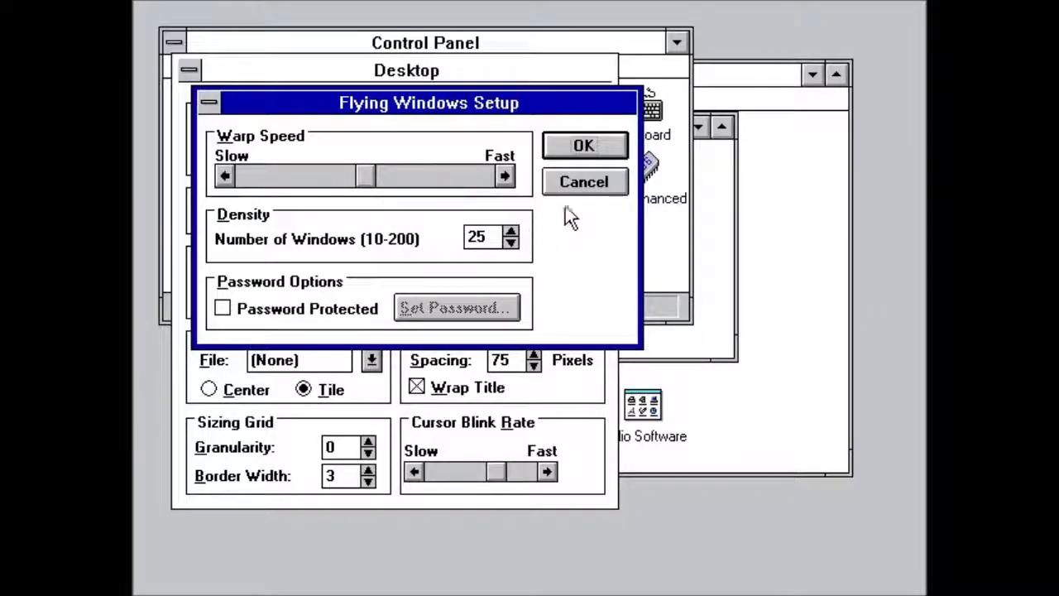
click(584, 181)
Choose the Marquee screen saver, test it, and look at the background colors in its setup
click(432, 275)
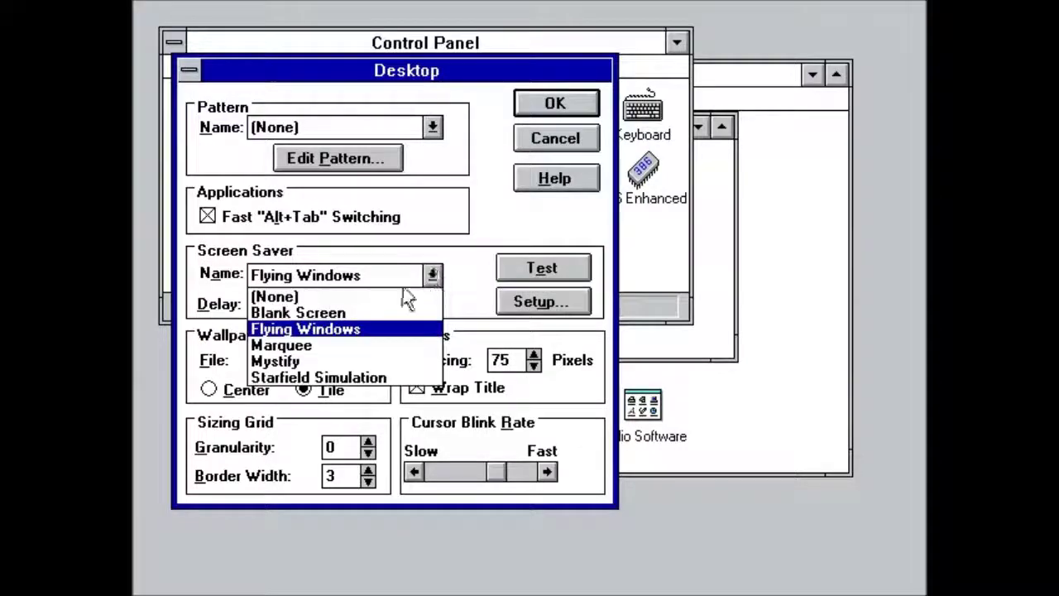
click(315, 346)
click(545, 273)
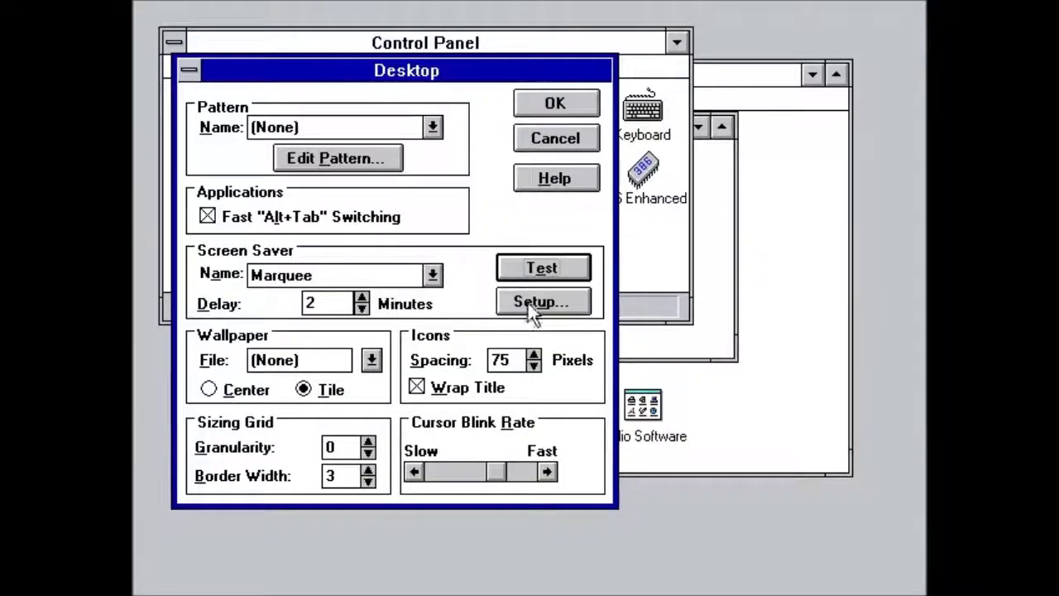
click(529, 303)
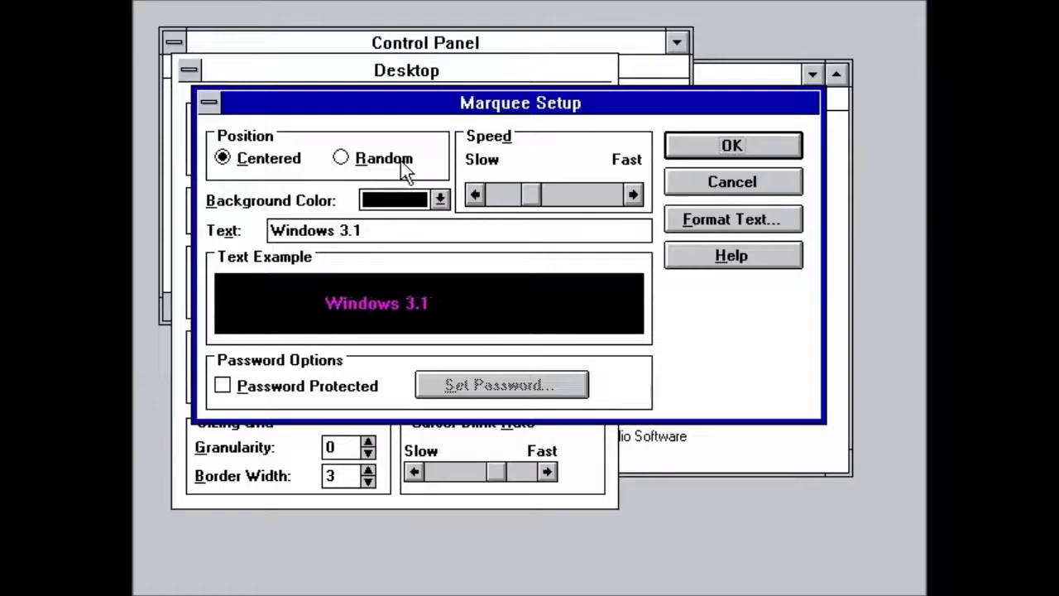
click(440, 199)
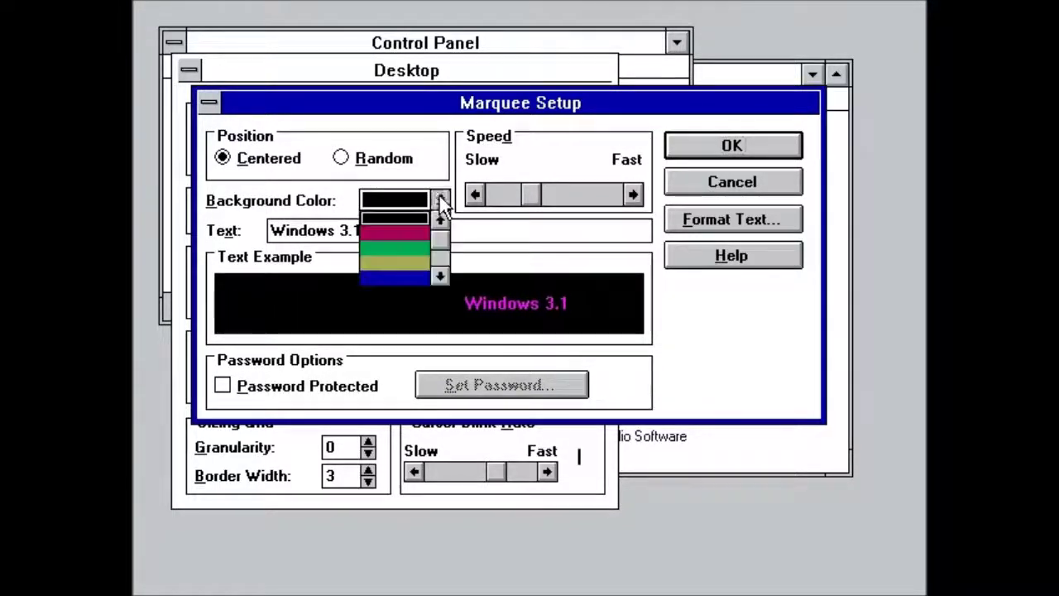
click(440, 199)
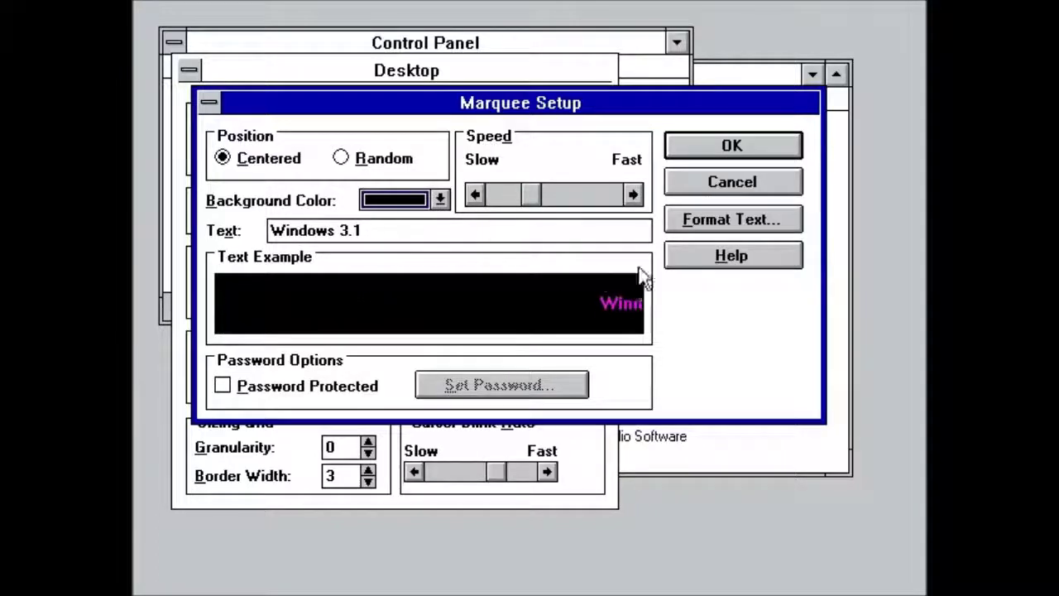
Apply the Strikeout effect to the marquee text
click(743, 220)
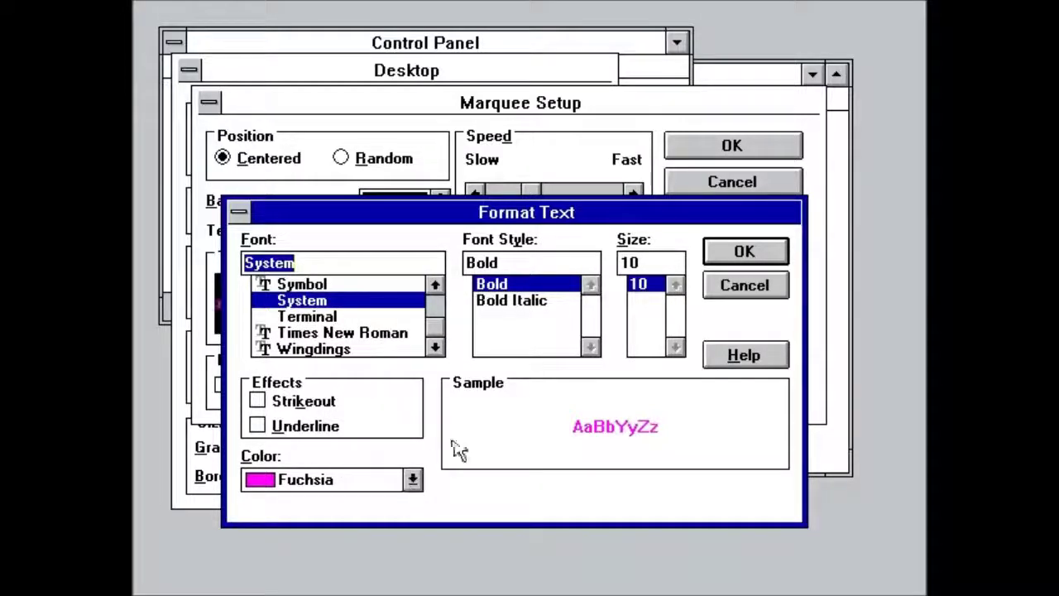
click(327, 404)
click(720, 250)
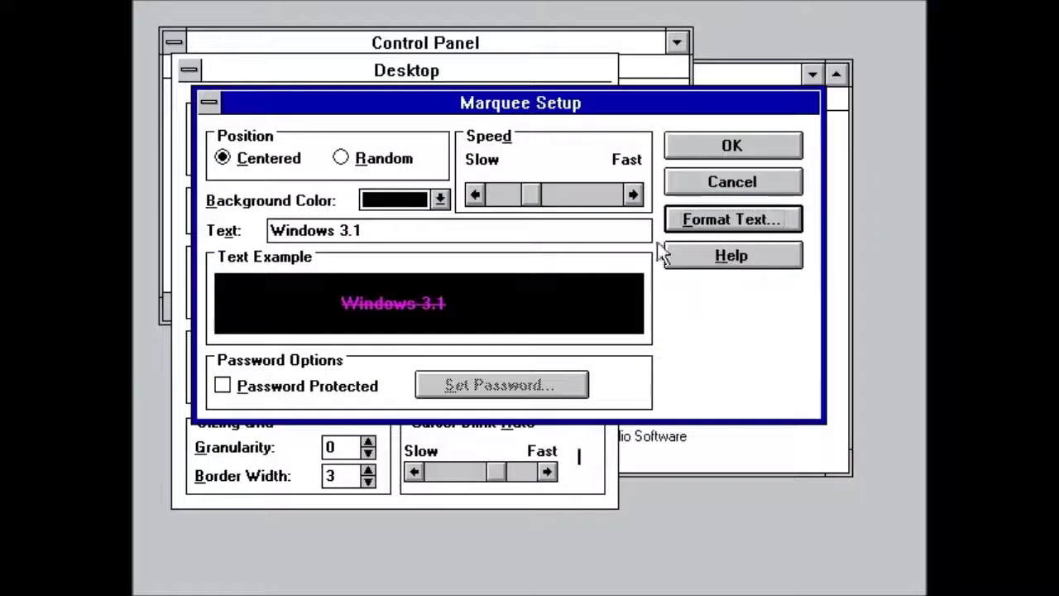
Replace the marquee text's Strikeout effect with Underline
click(689, 223)
click(302, 401)
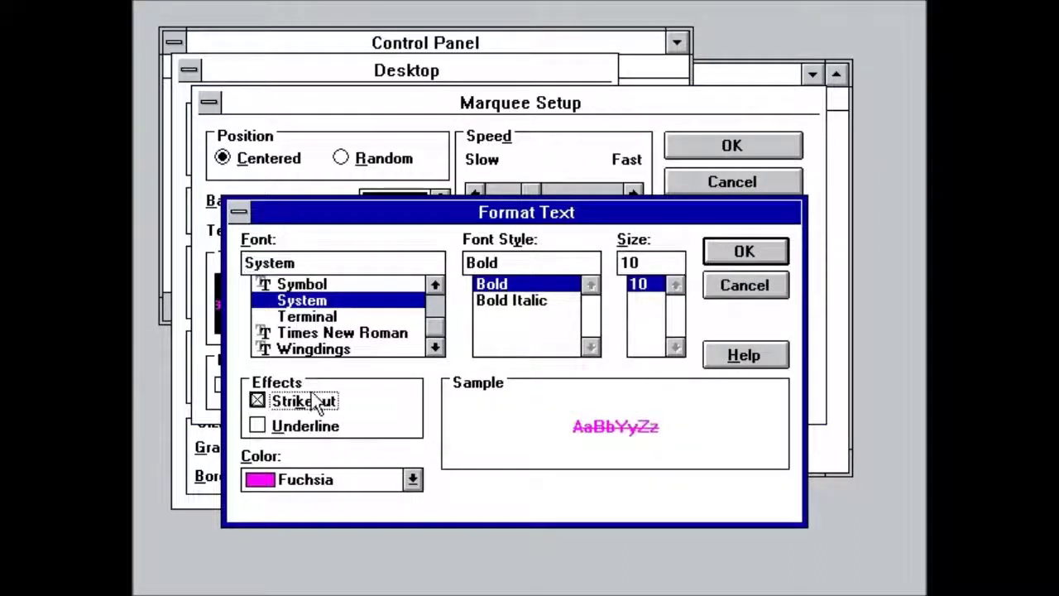
click(308, 425)
click(779, 253)
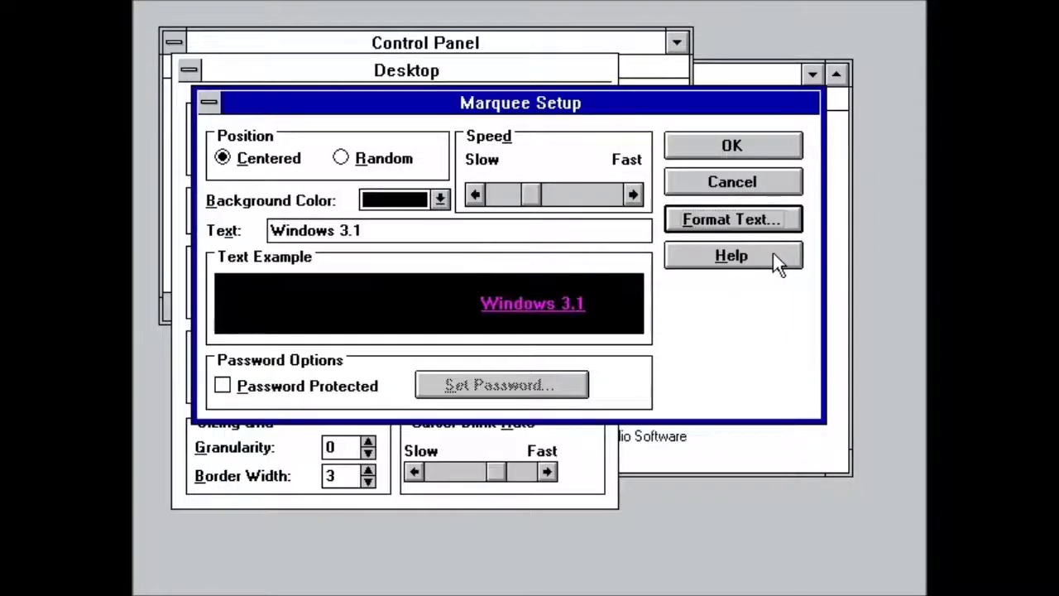
Add the Strikeout effect to the underlined marquee text
click(702, 229)
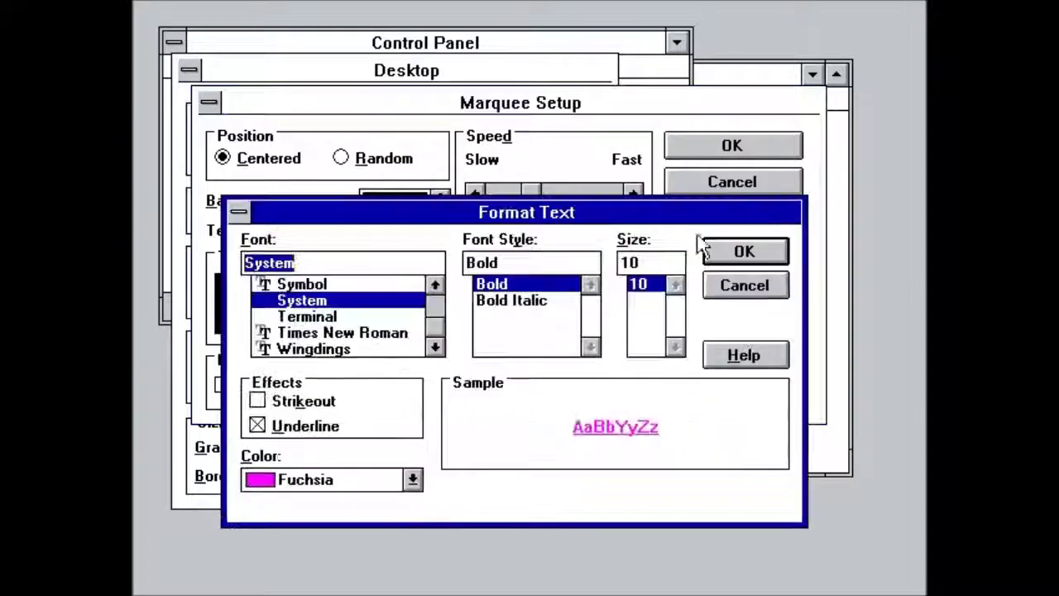
click(300, 402)
click(744, 251)
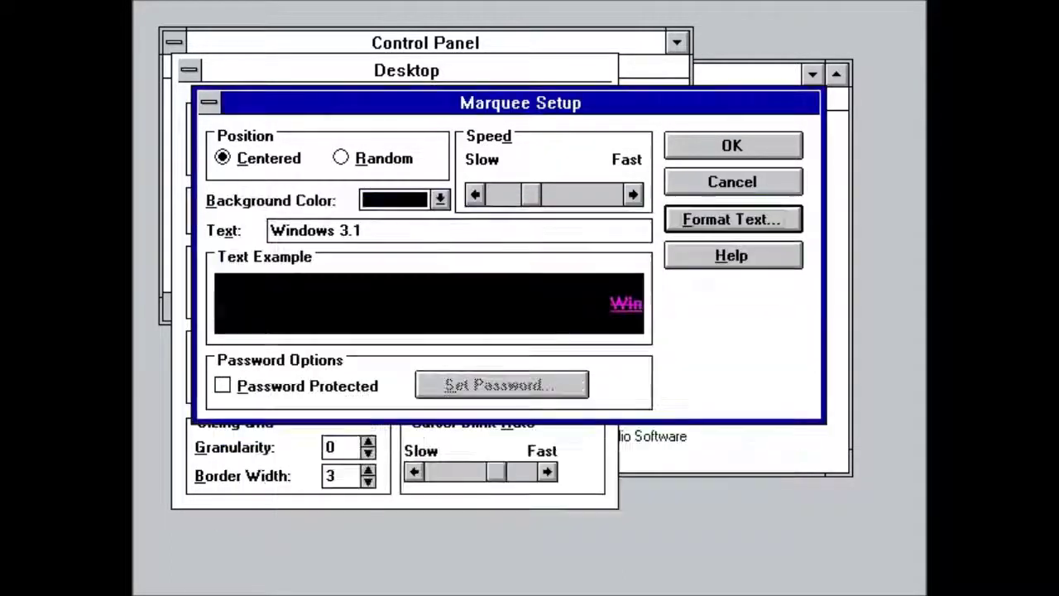
Remove the Strikeout and Underline effects from the marquee text and leave the marquee setup without saving
click(700, 229)
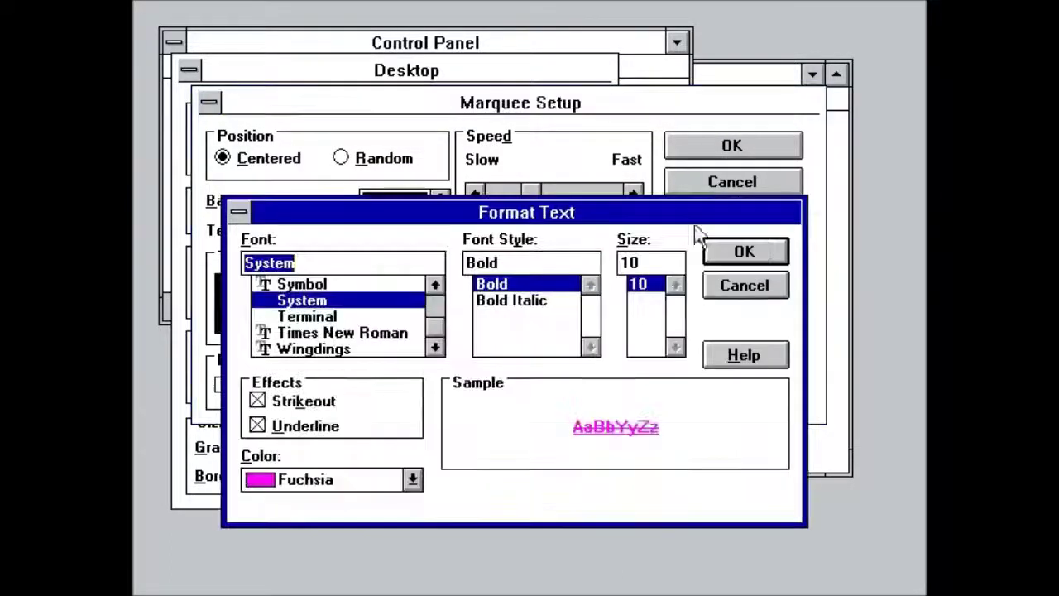
click(286, 427)
click(294, 403)
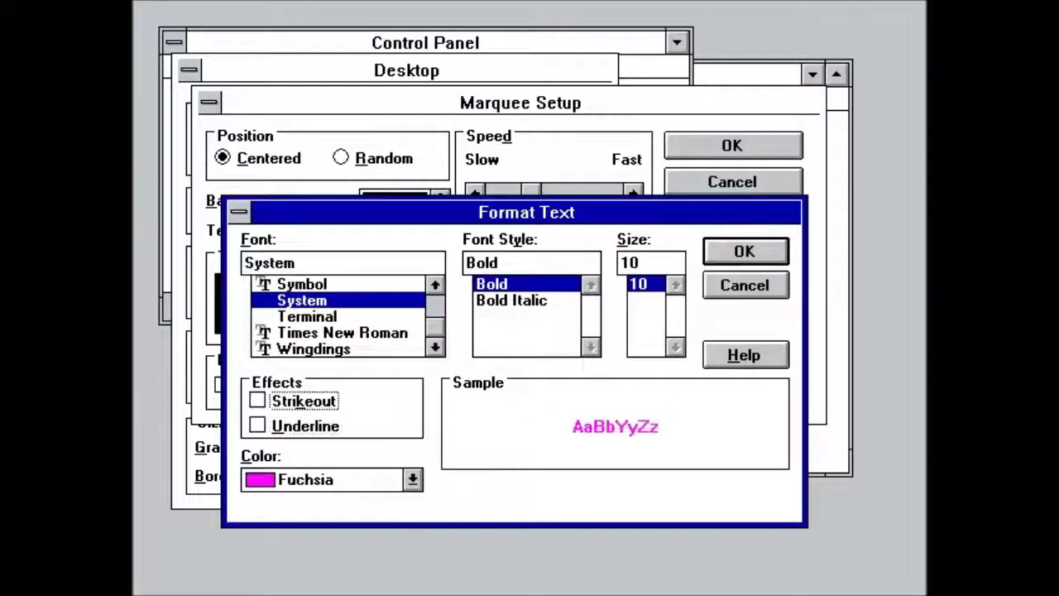
click(744, 252)
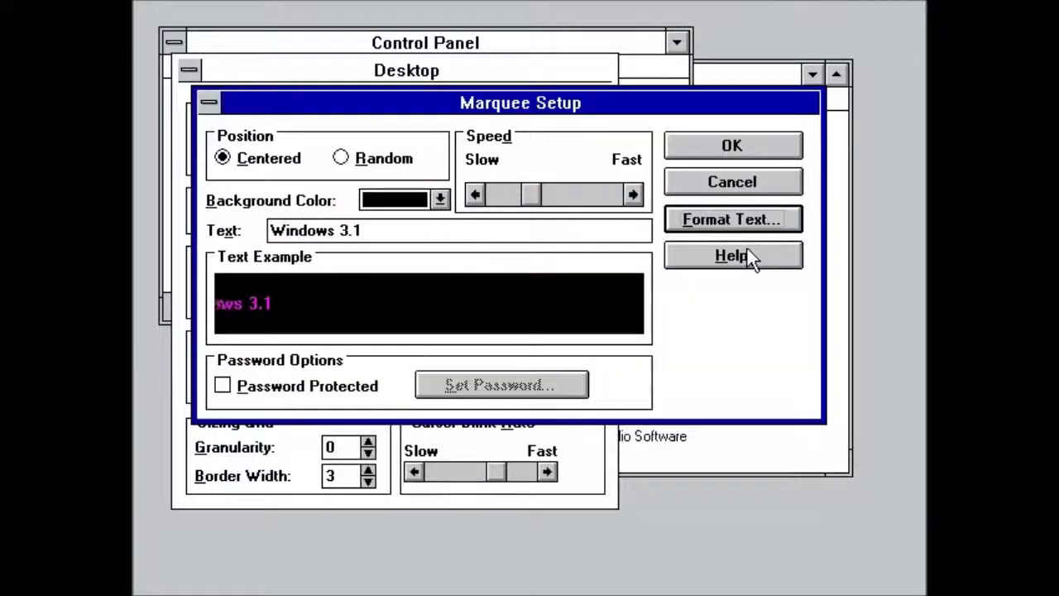
click(707, 189)
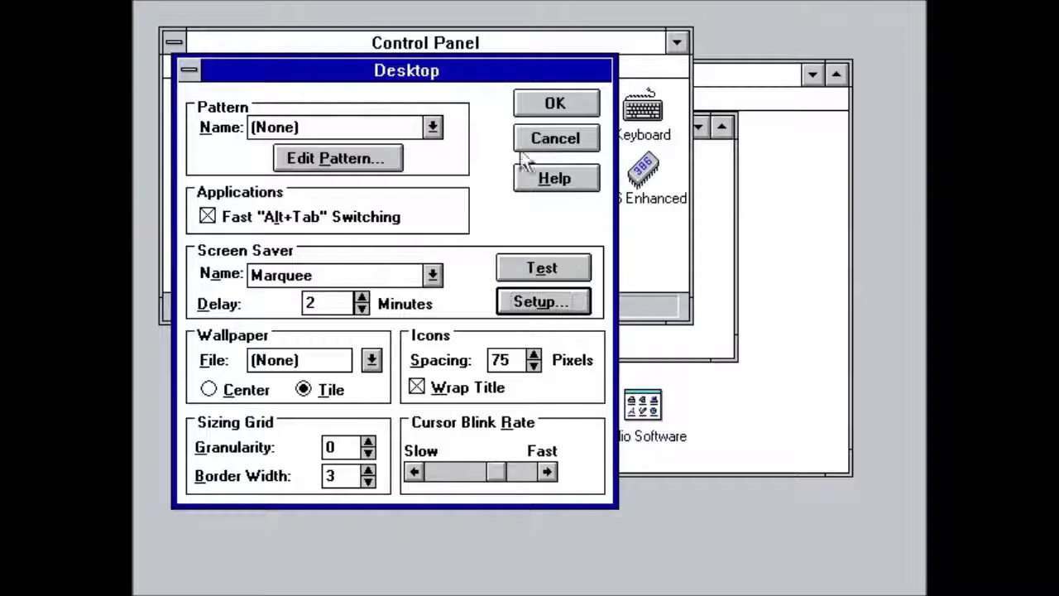
Choose the Mystify screen saver, test it, and look at its setup options
click(432, 274)
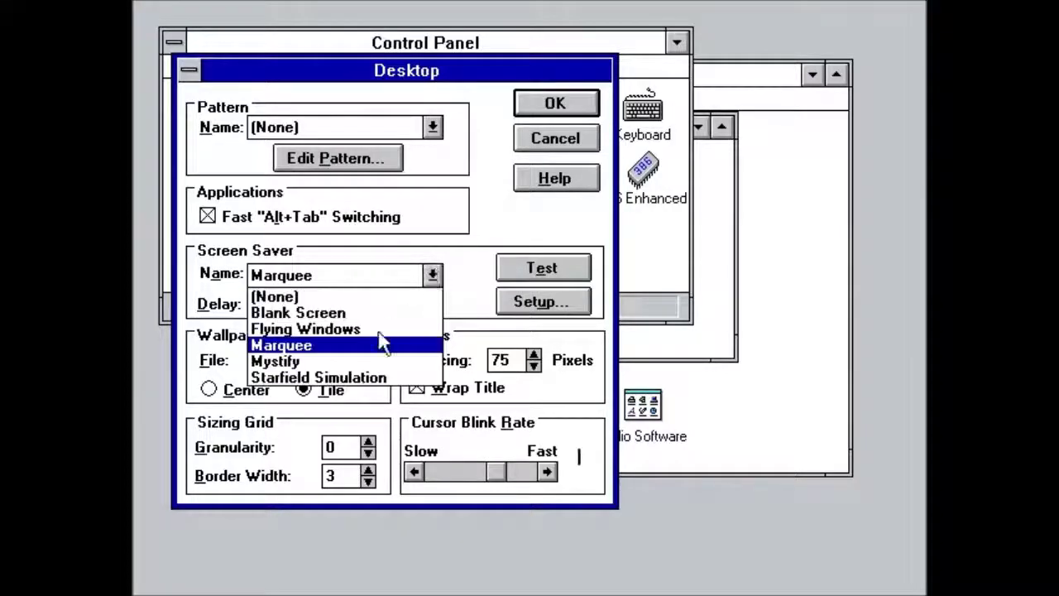
click(326, 363)
click(566, 264)
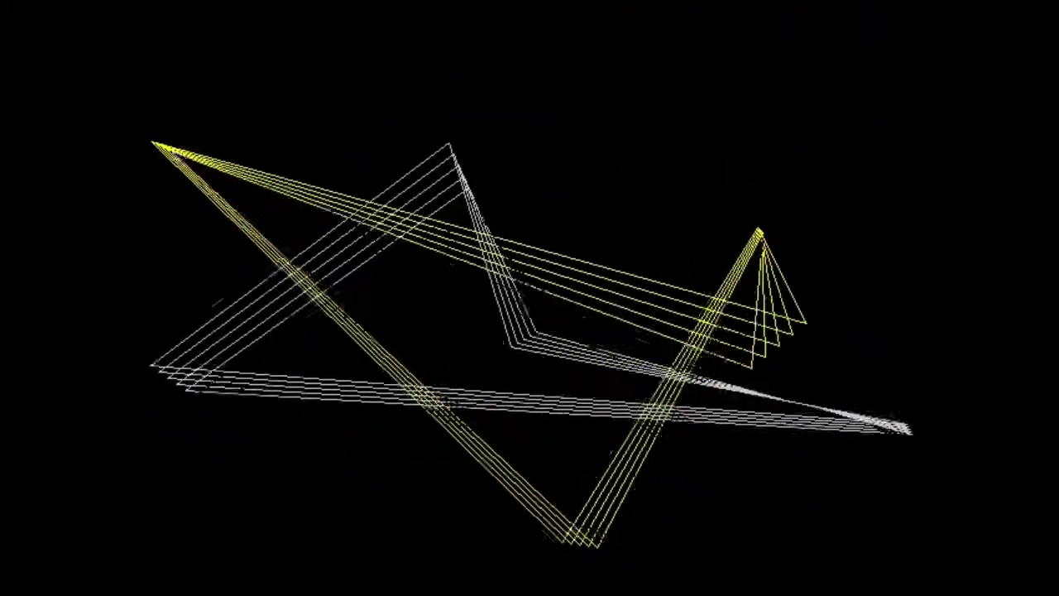
mouse_move(332, 287)
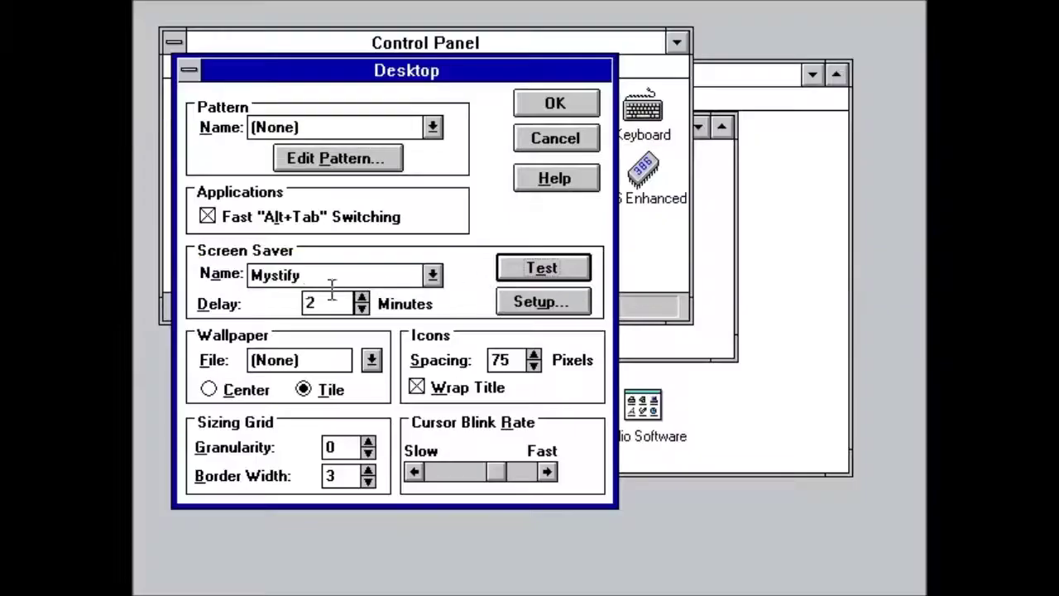
click(558, 305)
click(620, 181)
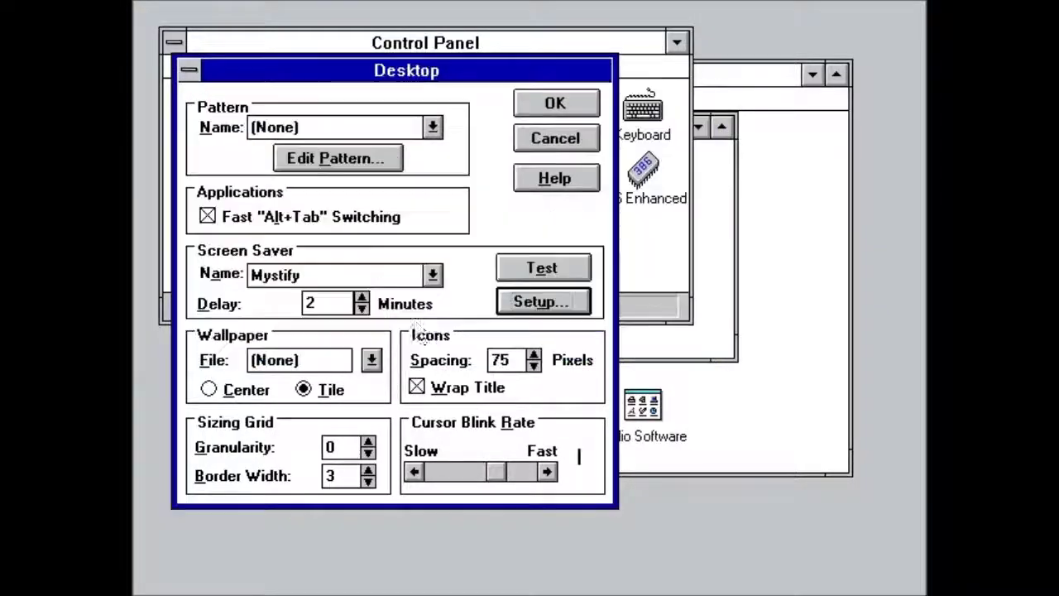
Choose the Starfield Simulation screen saver and test it
click(432, 275)
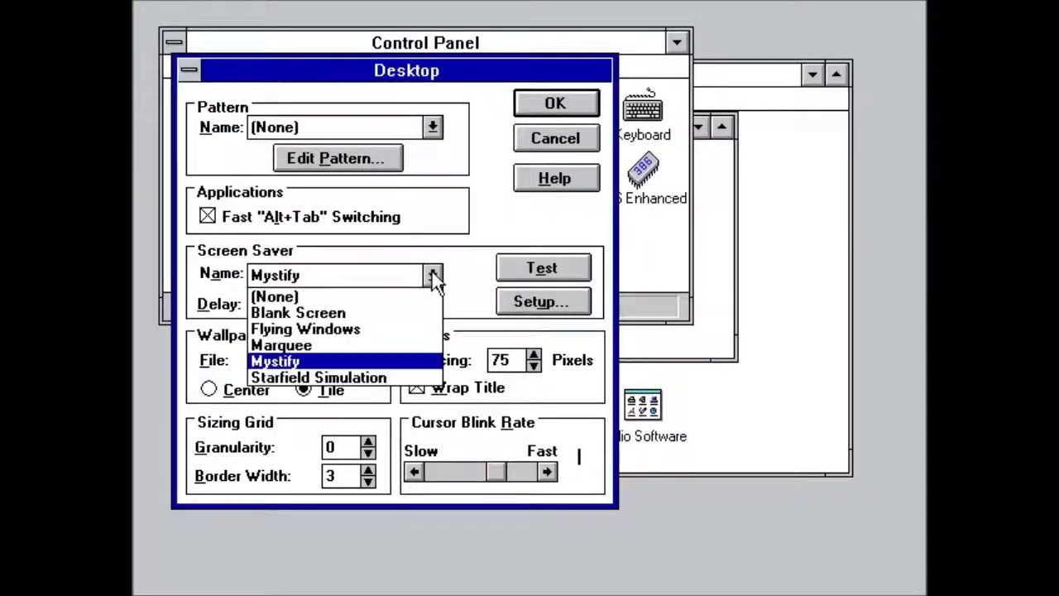
click(364, 377)
click(561, 263)
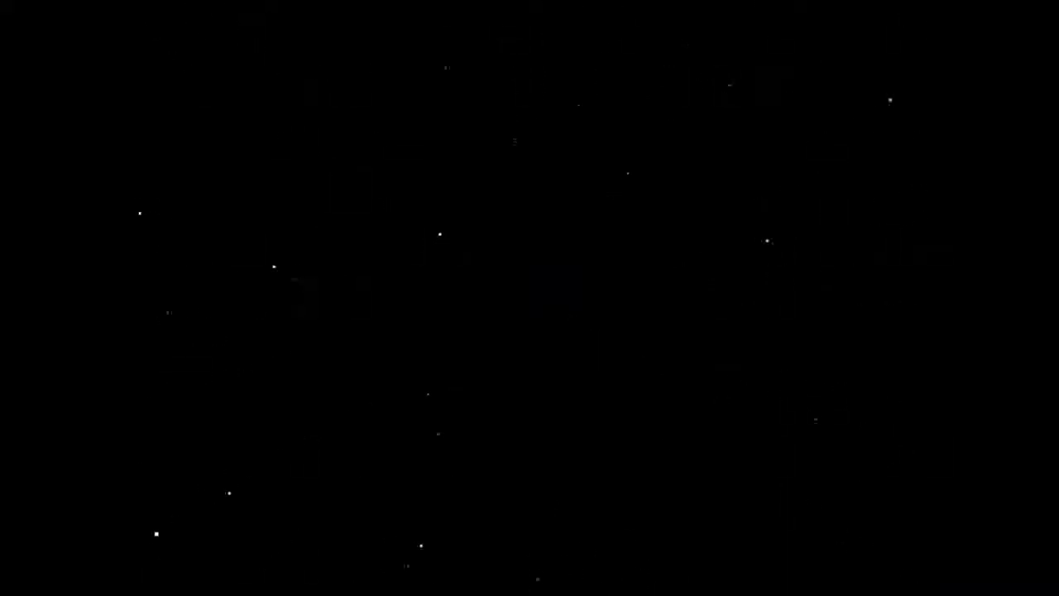
mouse_move(309, 364)
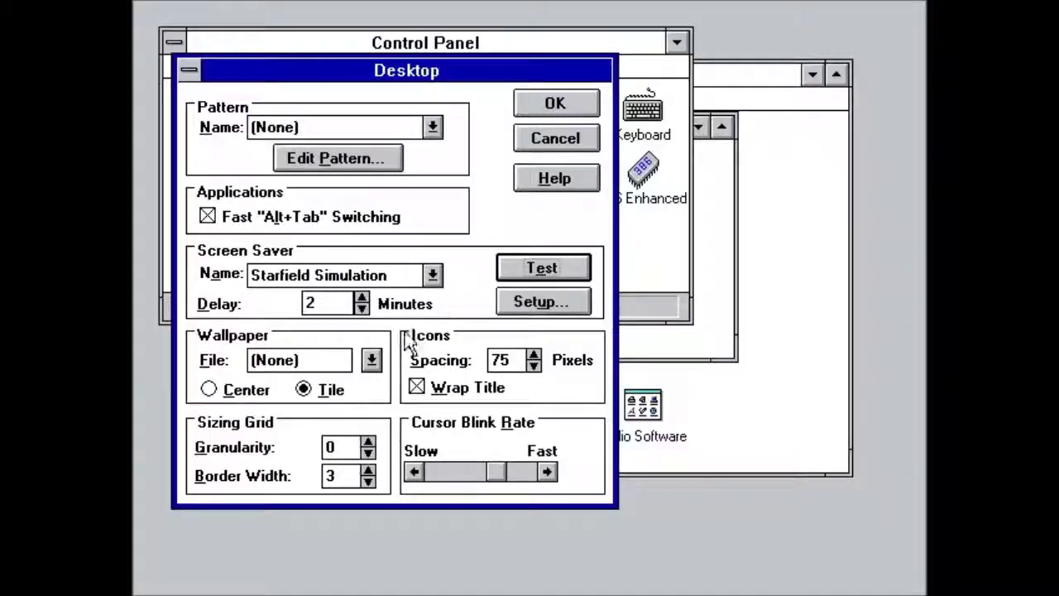
Look at the available wallpaper files and leave the Desktop settings without saving
click(370, 362)
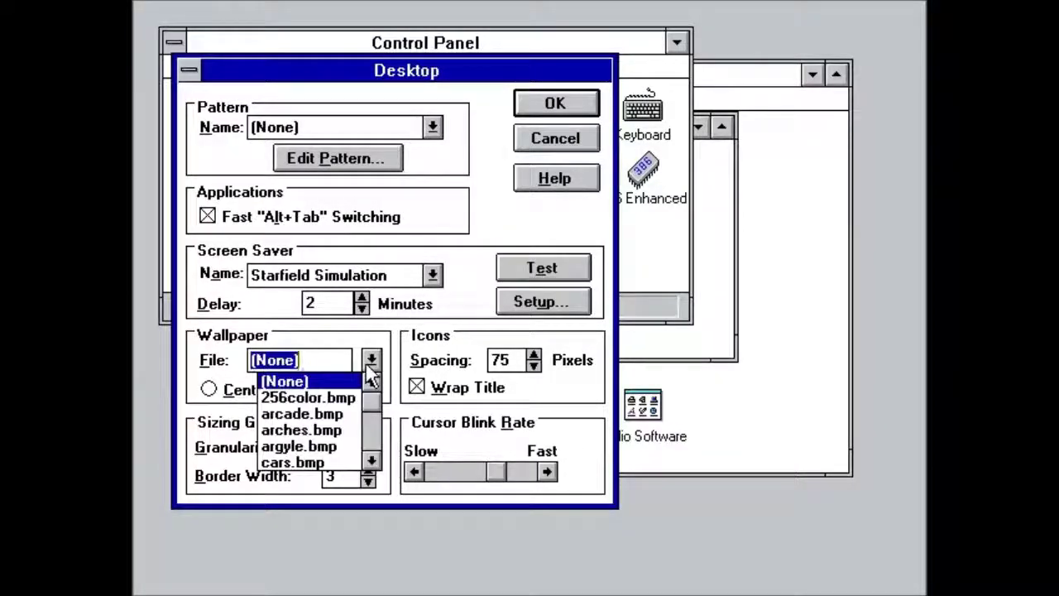
click(370, 364)
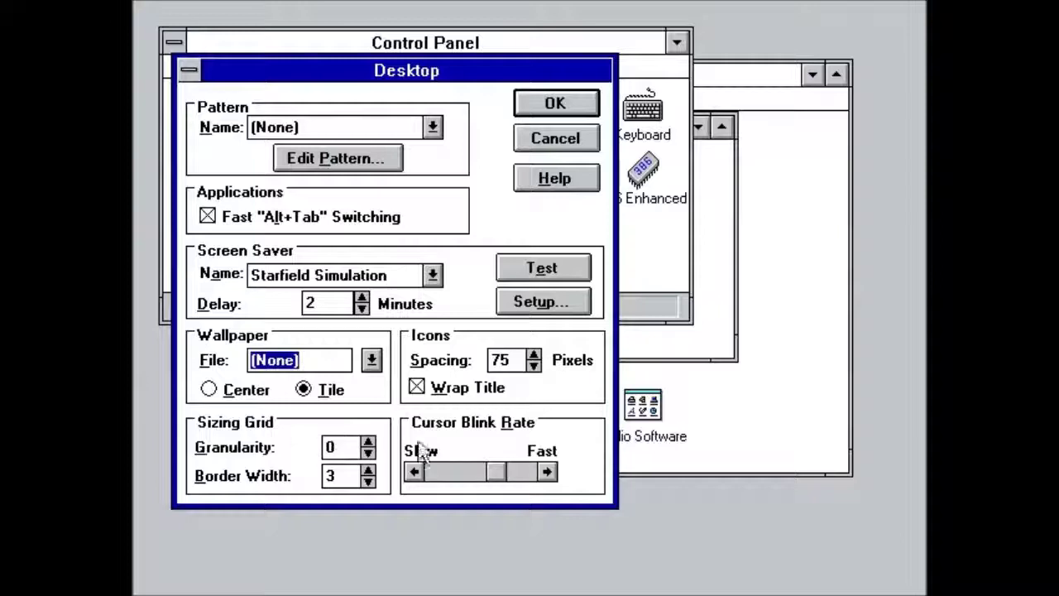
click(557, 150)
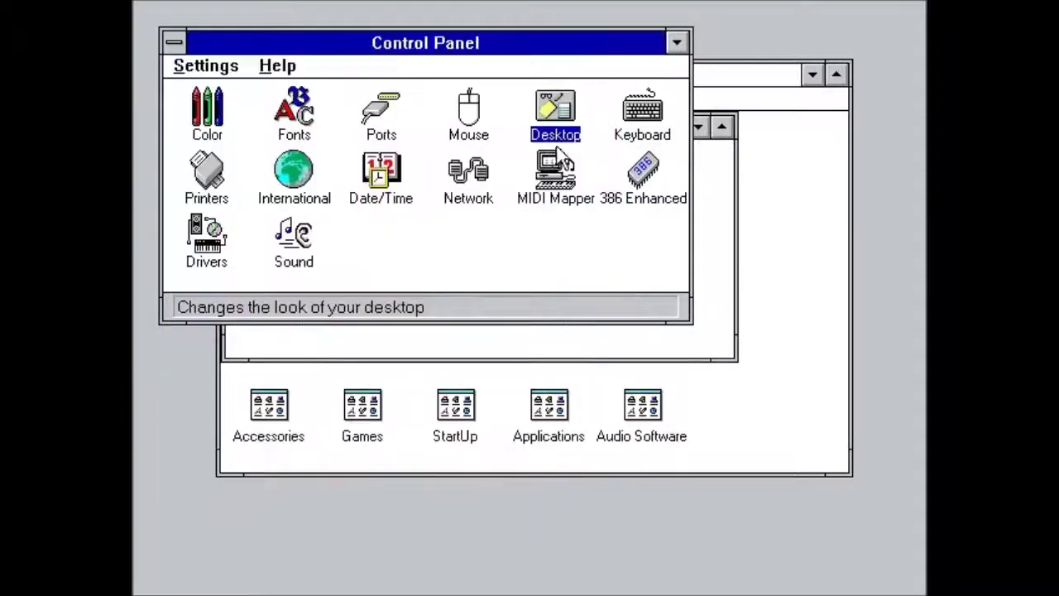
View the keyboard speed settings and the IBM Graphics printer's port connection settings, cancelling out of each
double_click(666, 132)
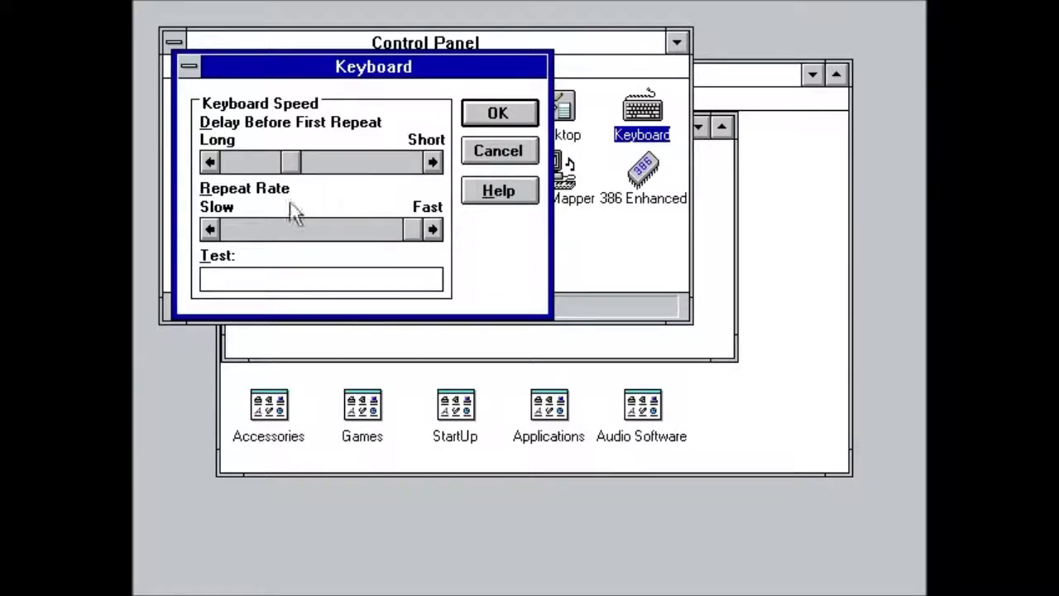
click(494, 153)
double_click(207, 199)
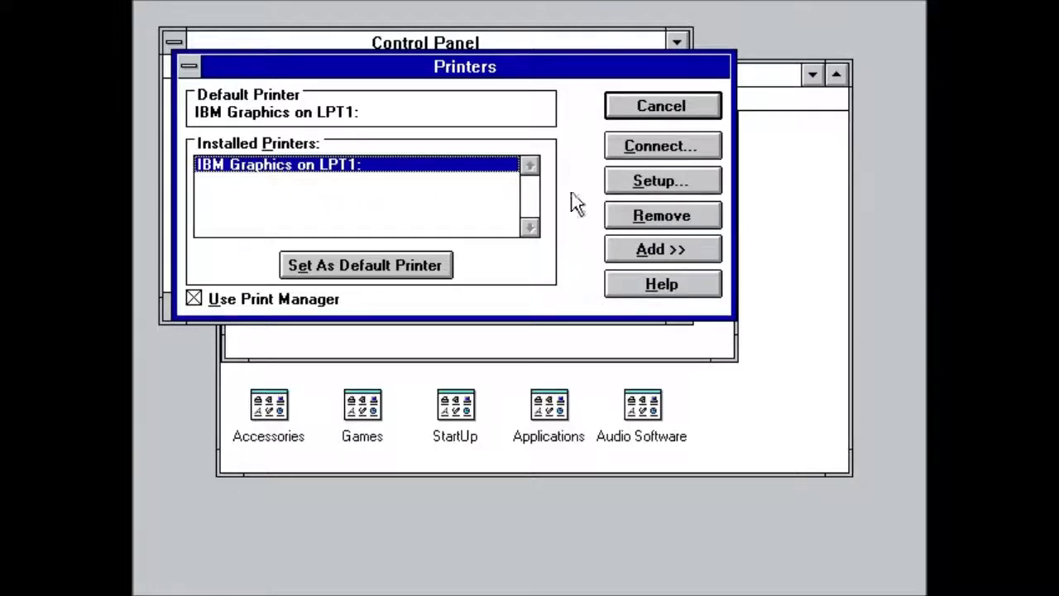
click(643, 153)
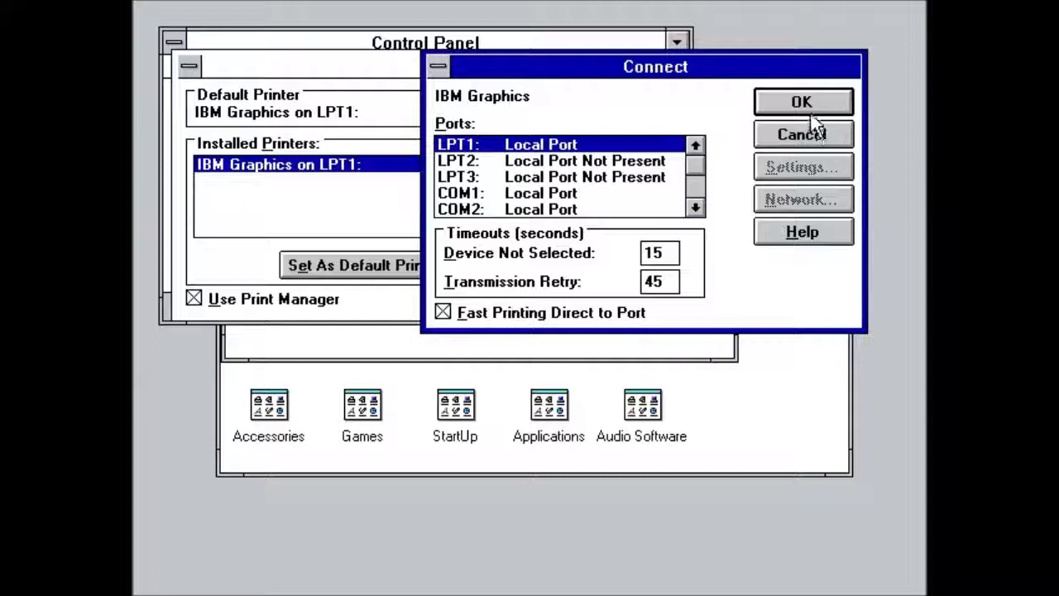
click(814, 127)
click(699, 117)
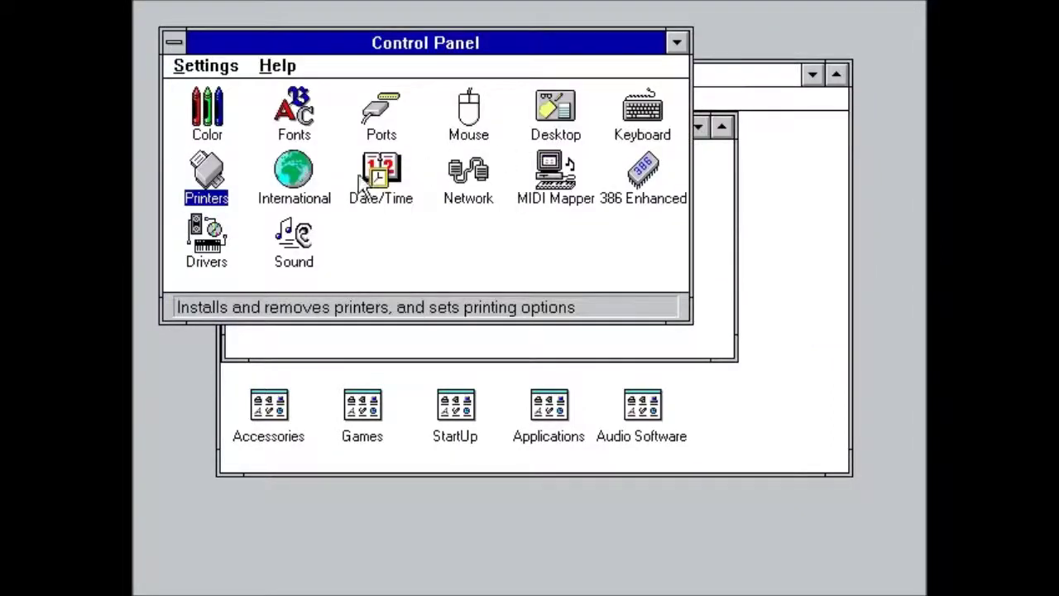
View the International settings and the Date & Time settings, cancelling out of each
double_click(286, 176)
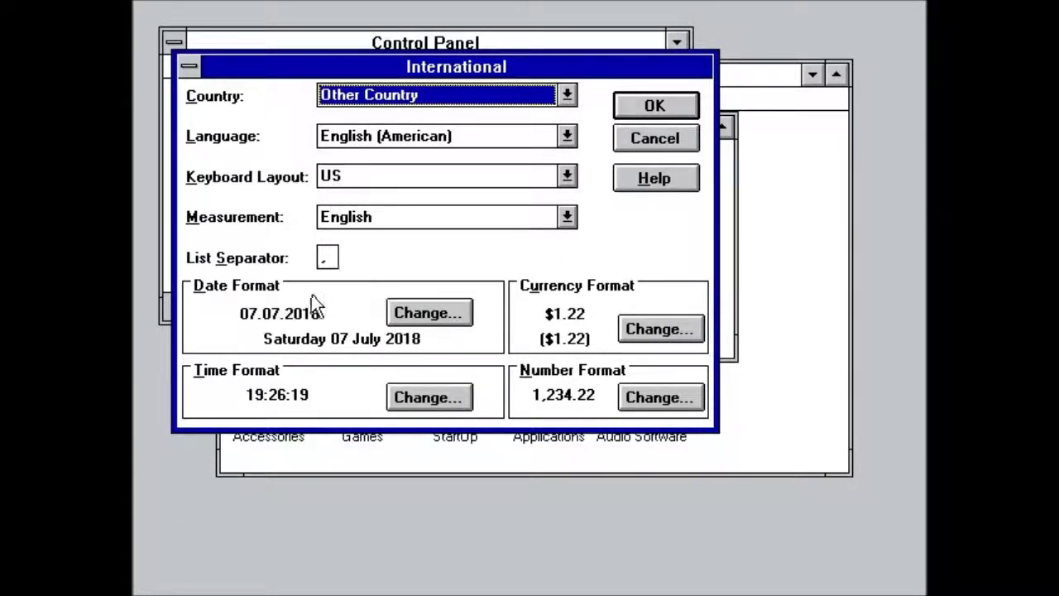
click(666, 143)
double_click(401, 194)
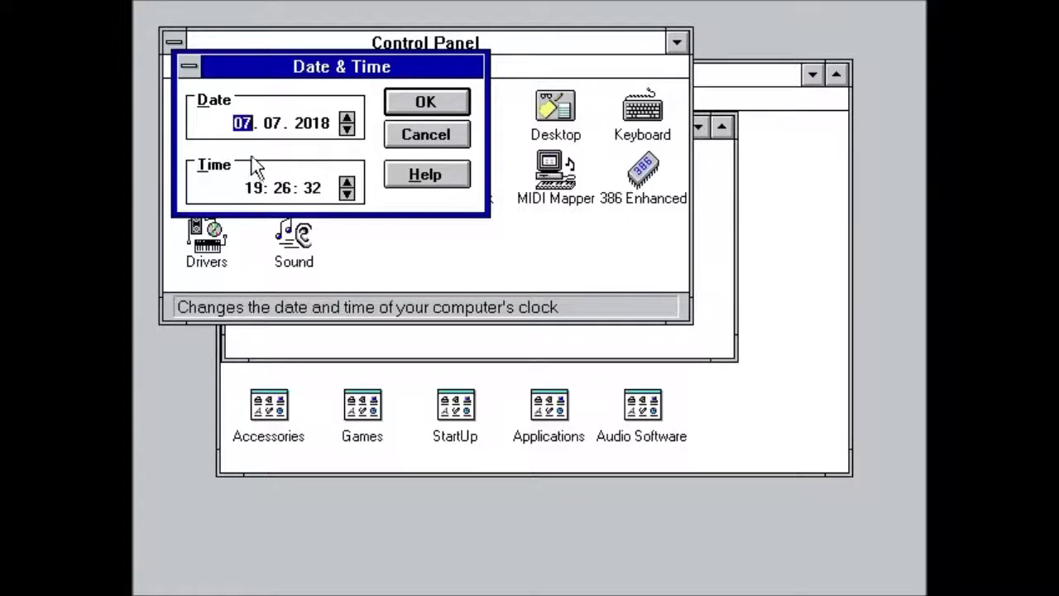
click(427, 136)
Examine the Network settings, including the network adapters and logon options, and leave them without saving
double_click(464, 205)
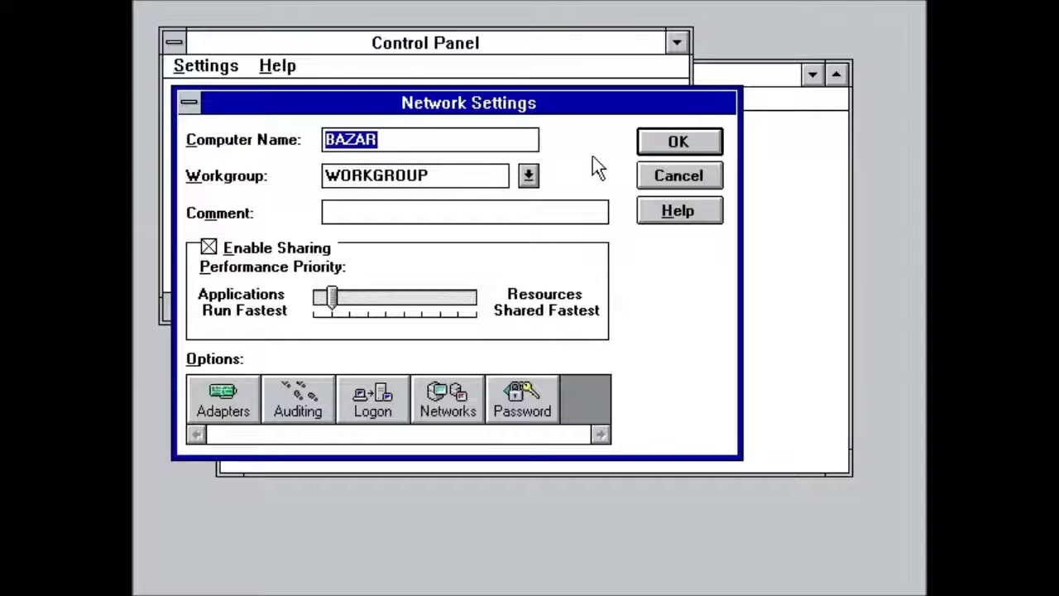
click(484, 211)
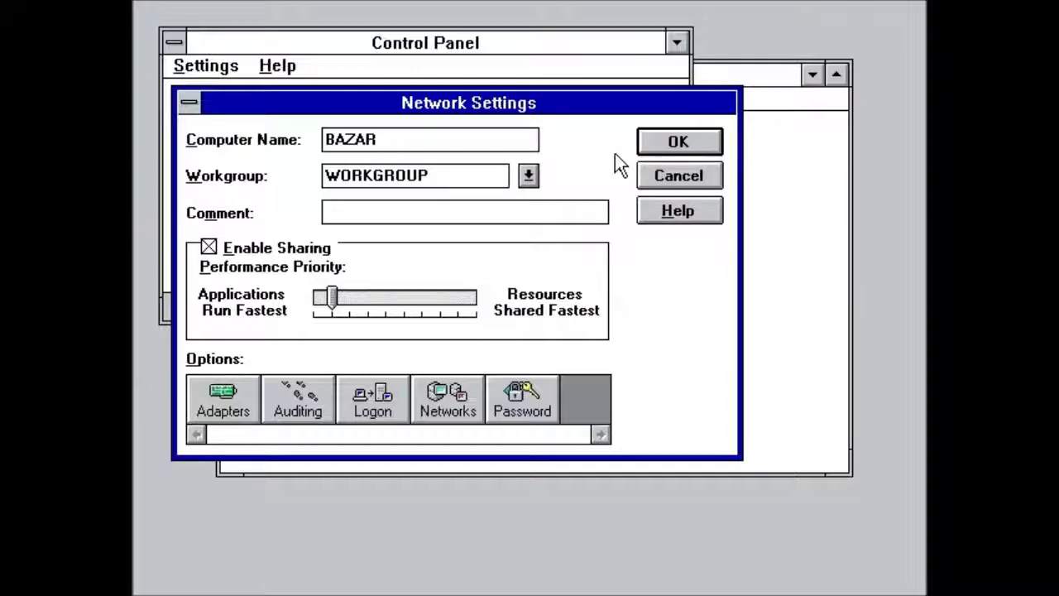
click(220, 400)
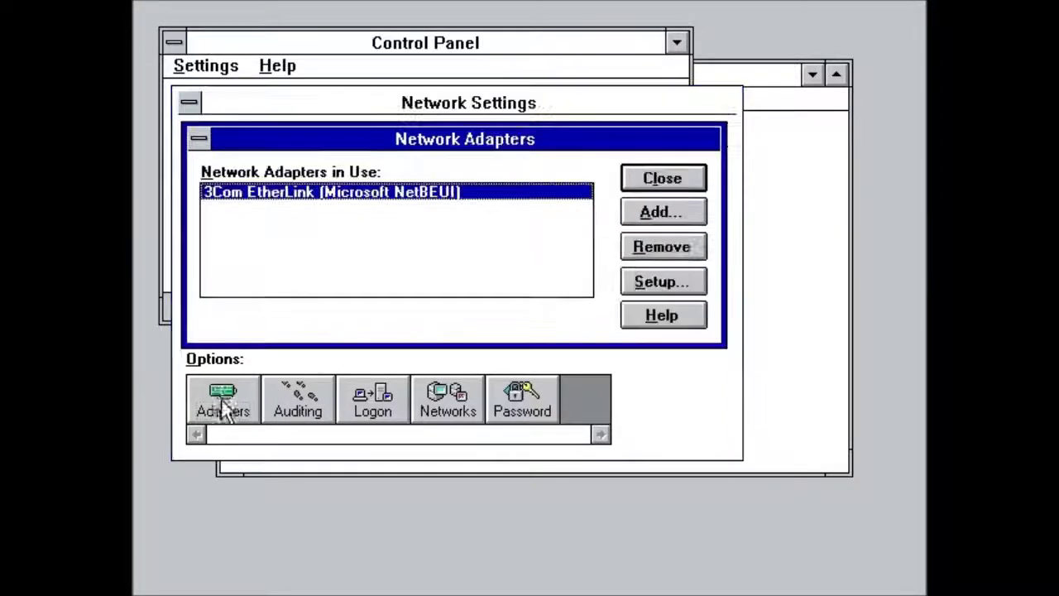
click(666, 184)
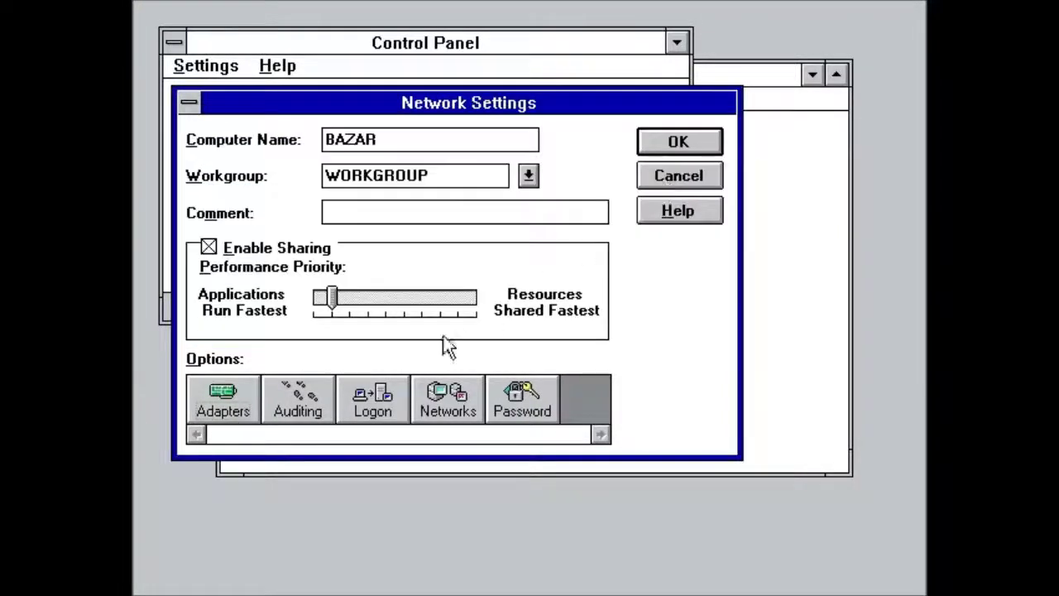
click(394, 408)
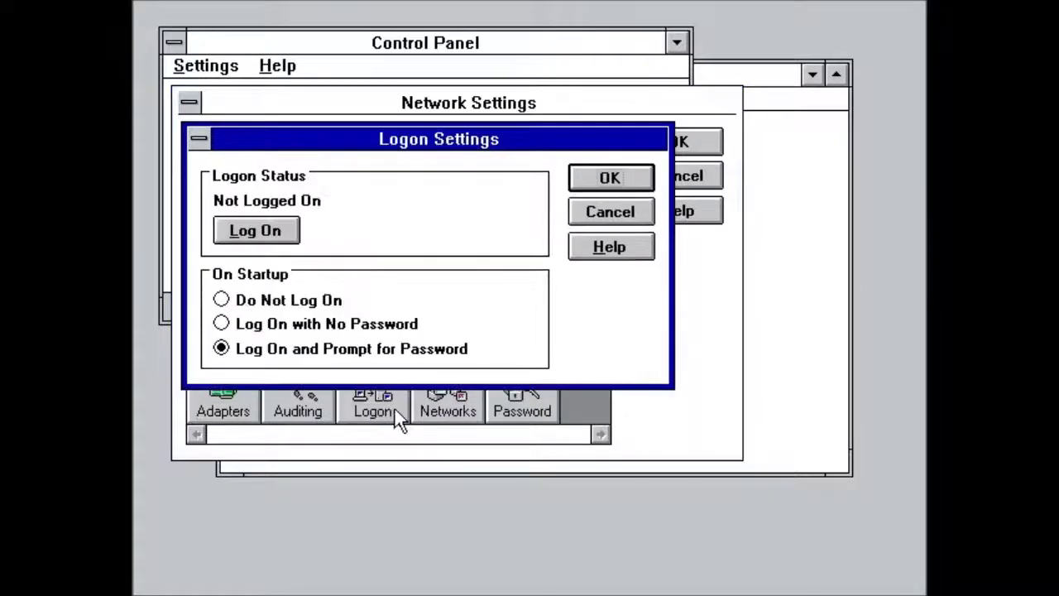
click(601, 210)
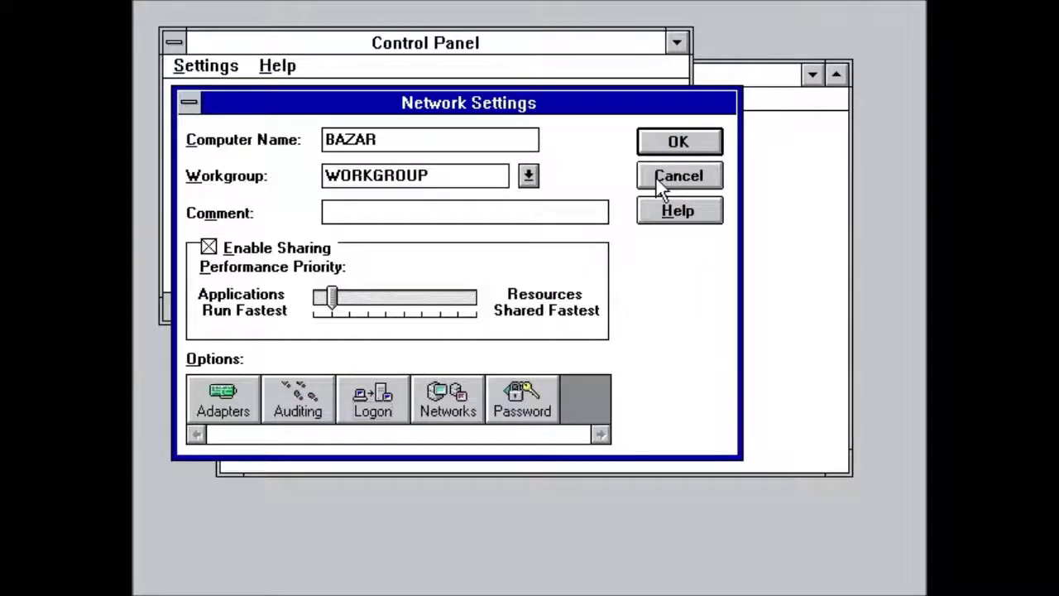
click(662, 178)
View the channel assignments of the SB16 Ext Synth setup in MIDI Mapper and close it without saving
double_click(546, 169)
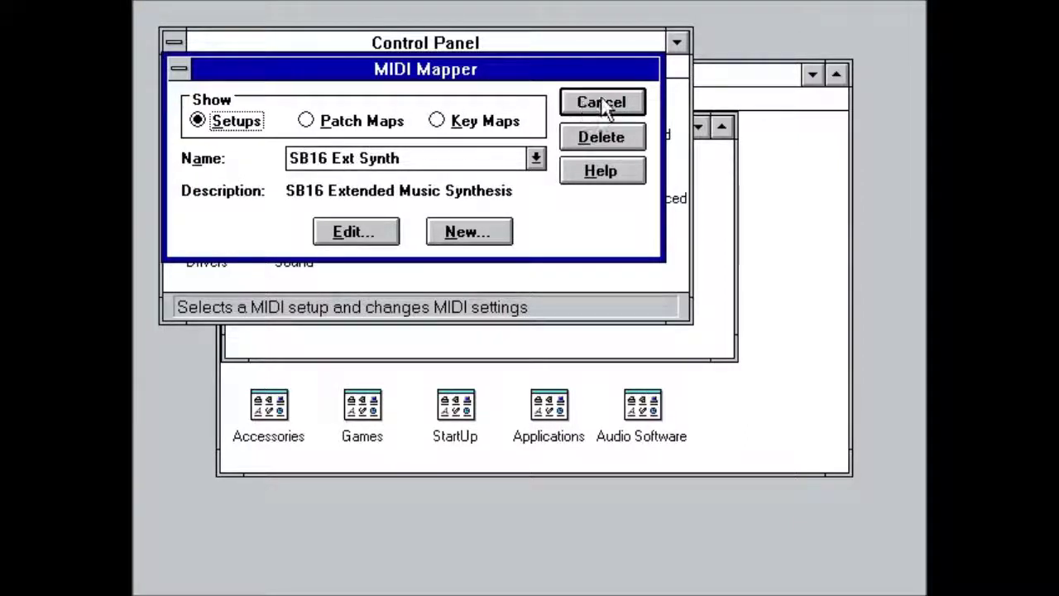
click(321, 235)
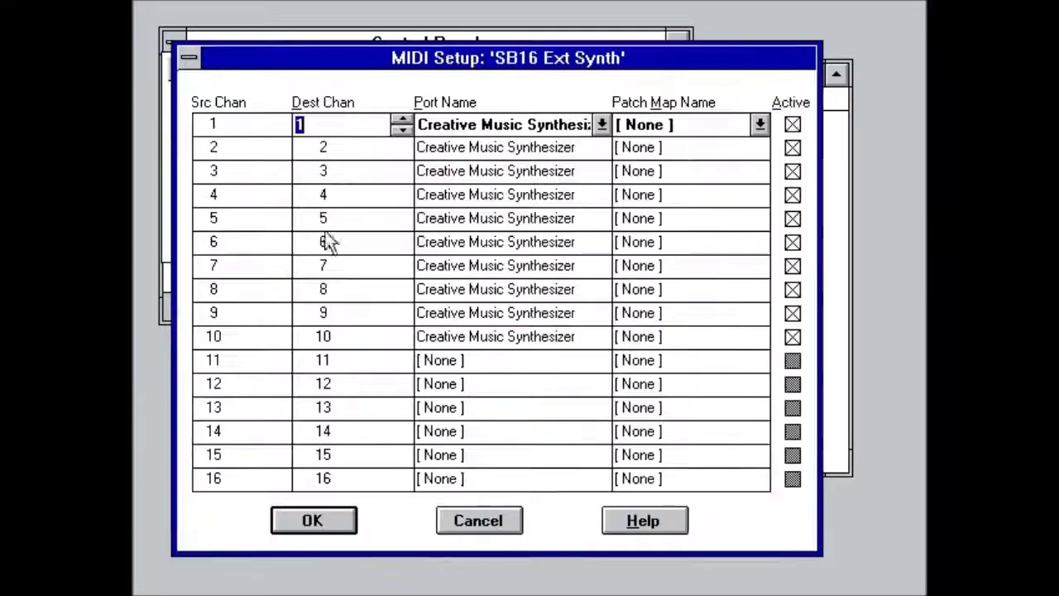
click(501, 518)
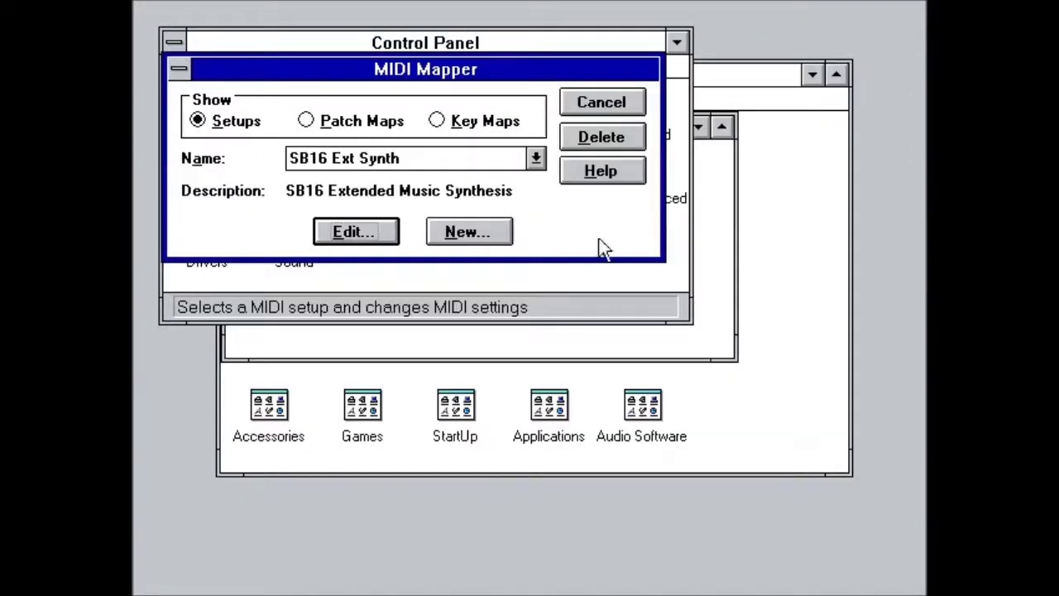
click(612, 101)
View the 386 Enhanced settings and the installed drivers list, cancelling out of each
double_click(628, 186)
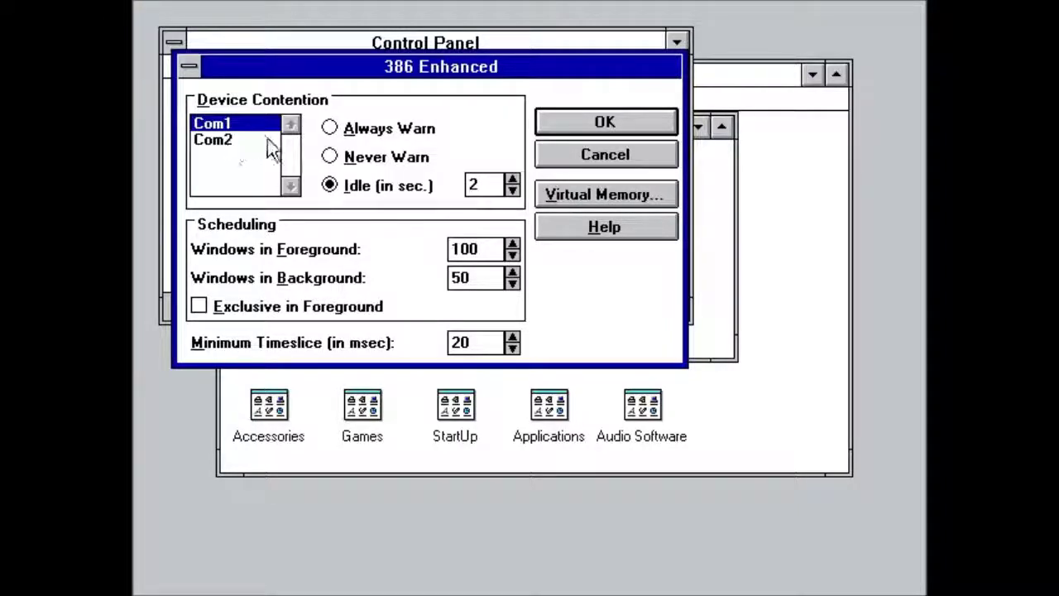
click(581, 157)
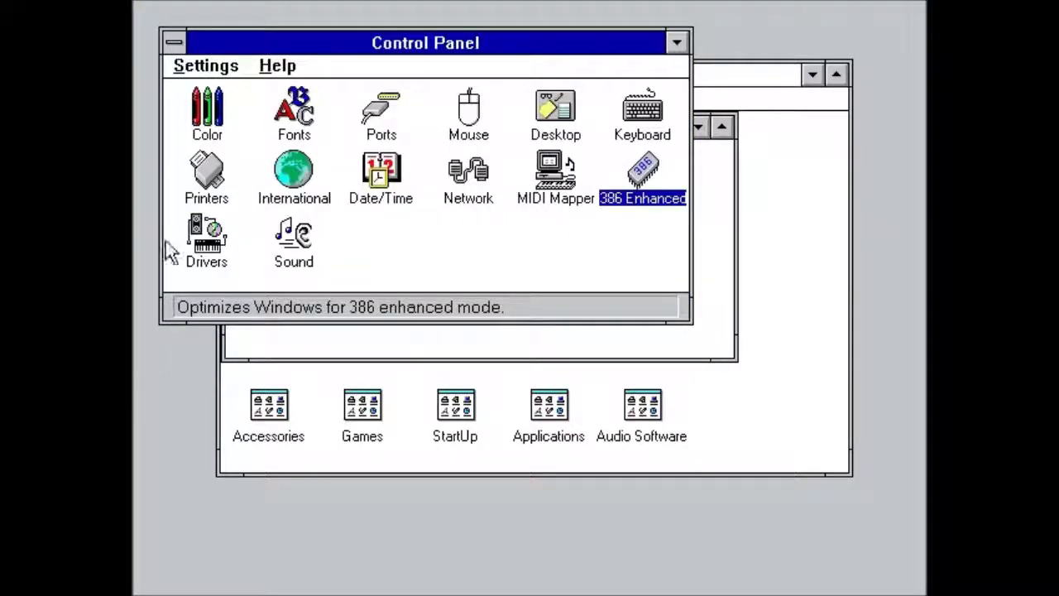
double_click(206, 238)
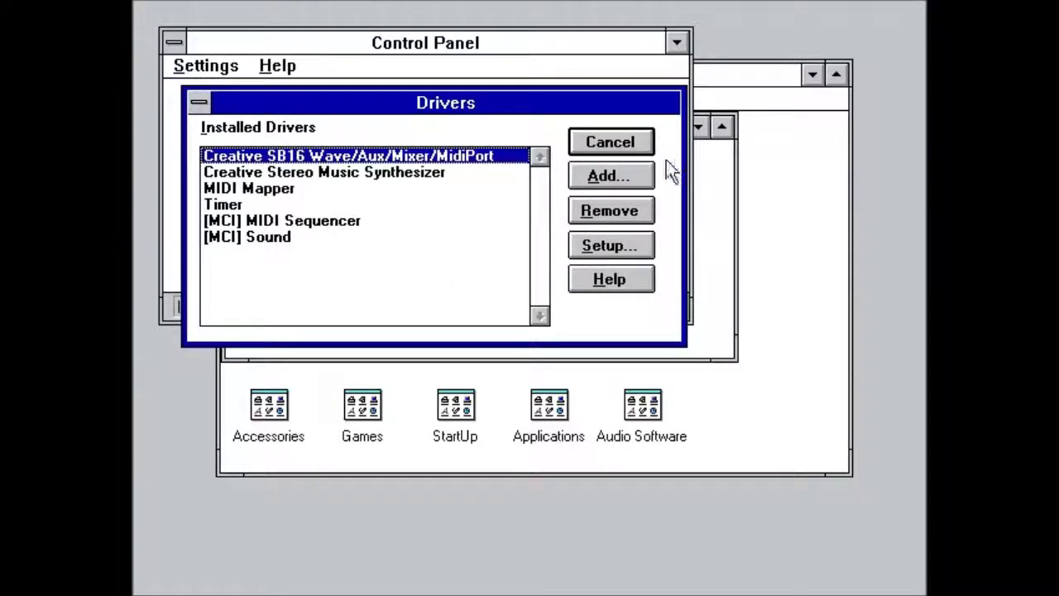
click(616, 150)
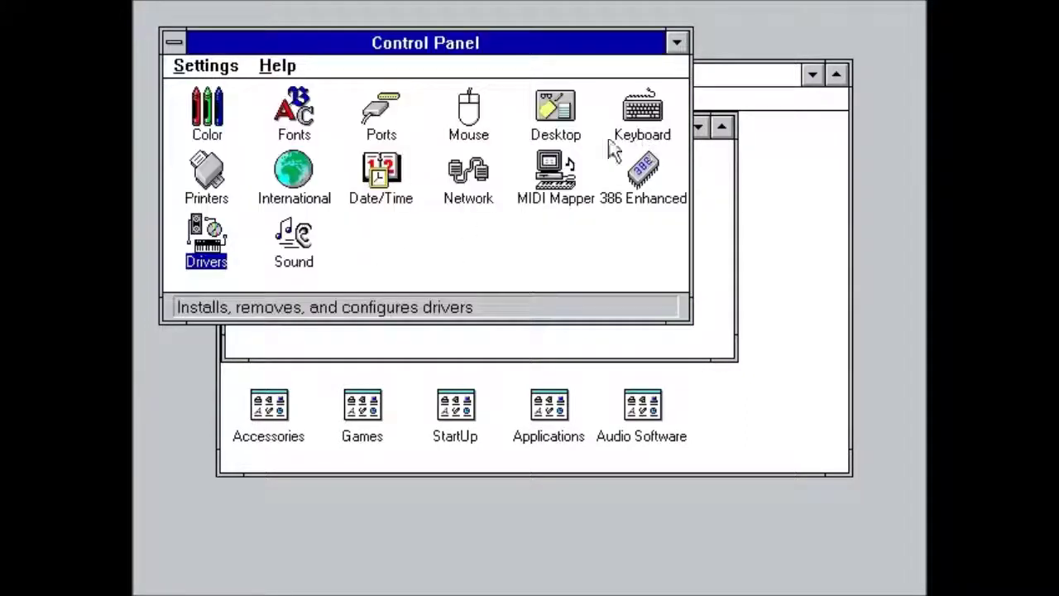
Open the Sound settings and test the sound assigned to the Windows Start event
double_click(295, 240)
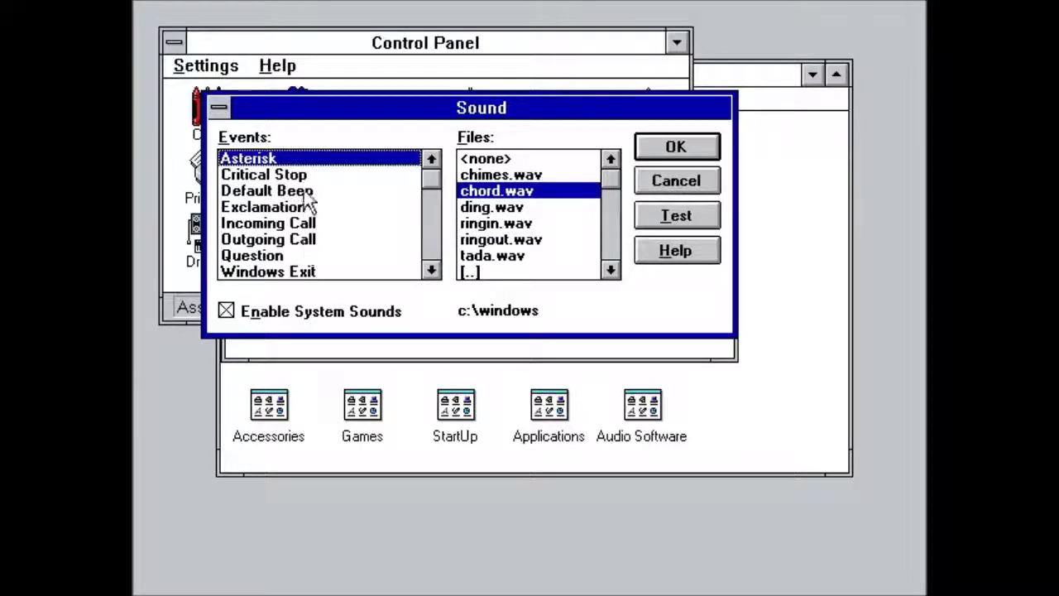
click(427, 273)
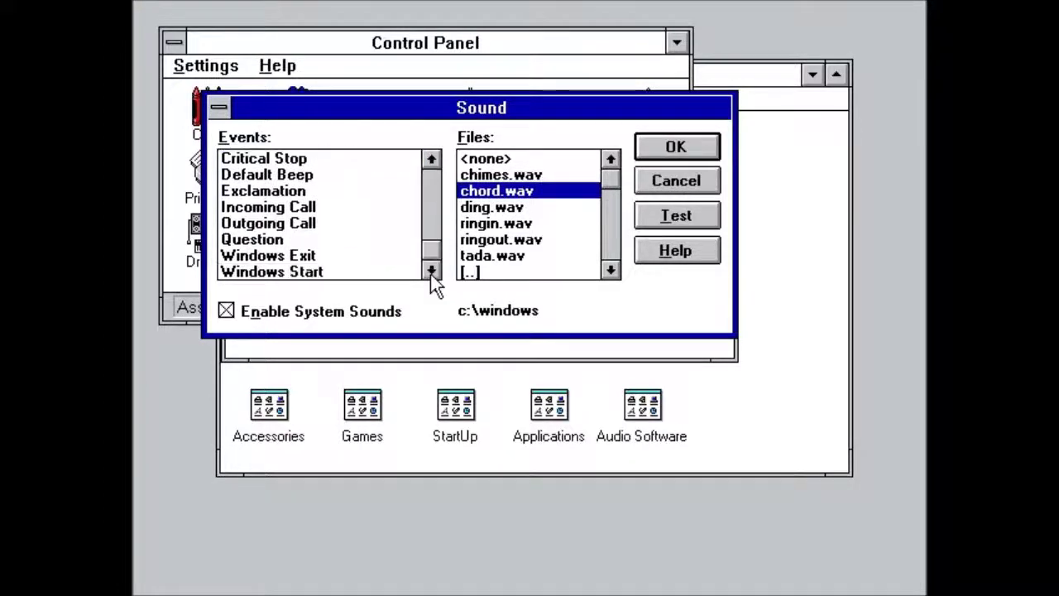
click(384, 273)
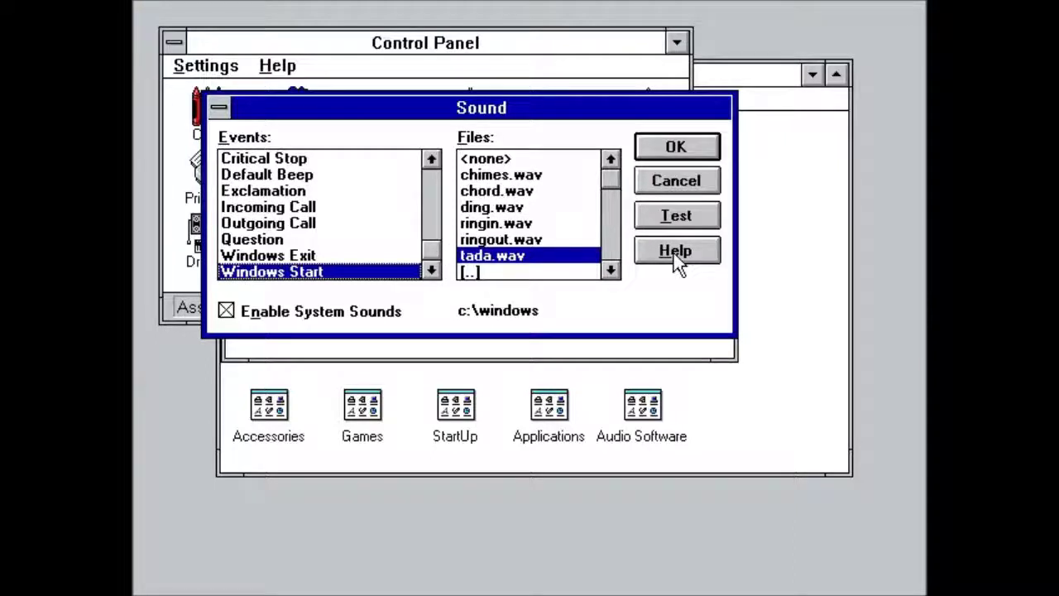
click(679, 218)
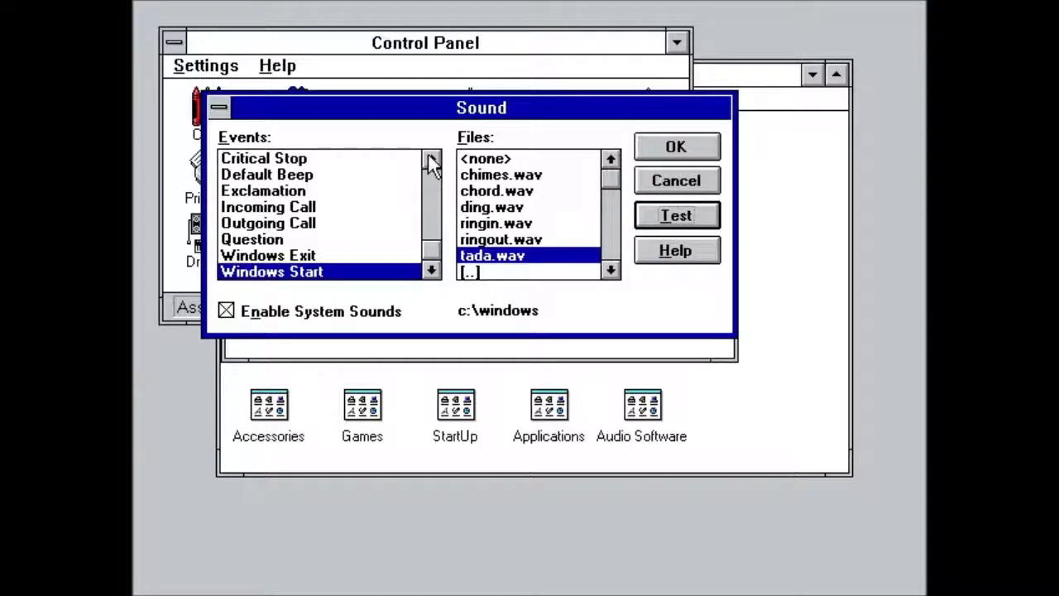
Test the Incoming Call and Outgoing Call sounds, cancel the Sound settings and close Control Panel
click(315, 208)
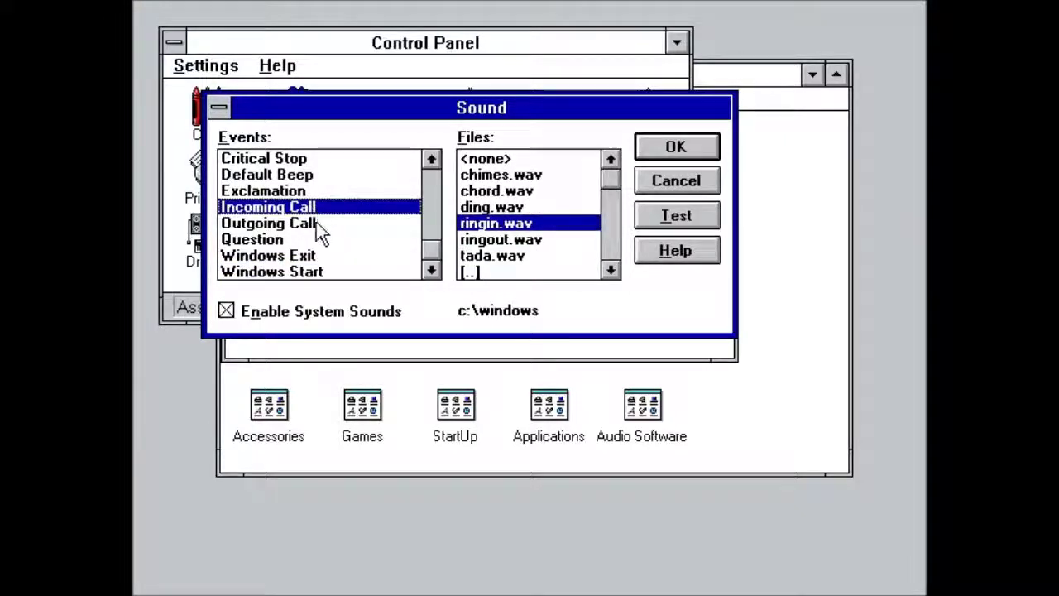
click(322, 227)
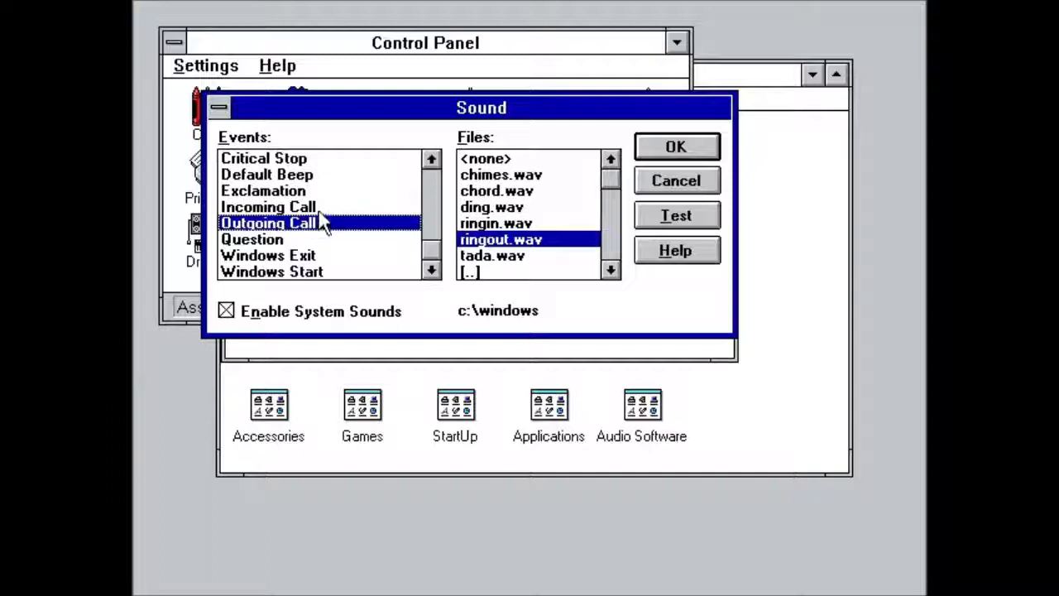
click(321, 206)
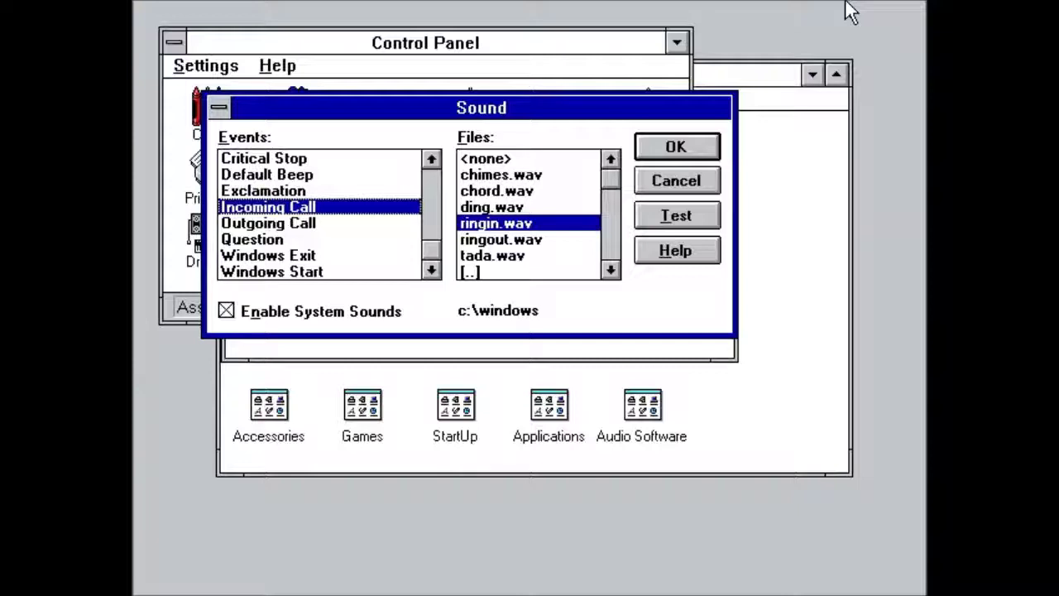
click(699, 216)
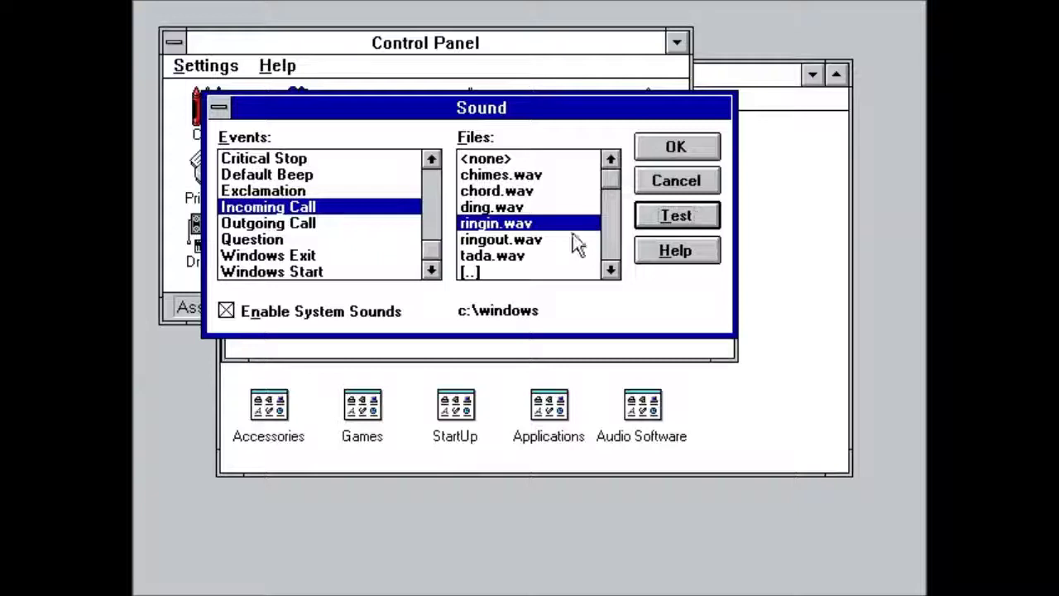
click(357, 224)
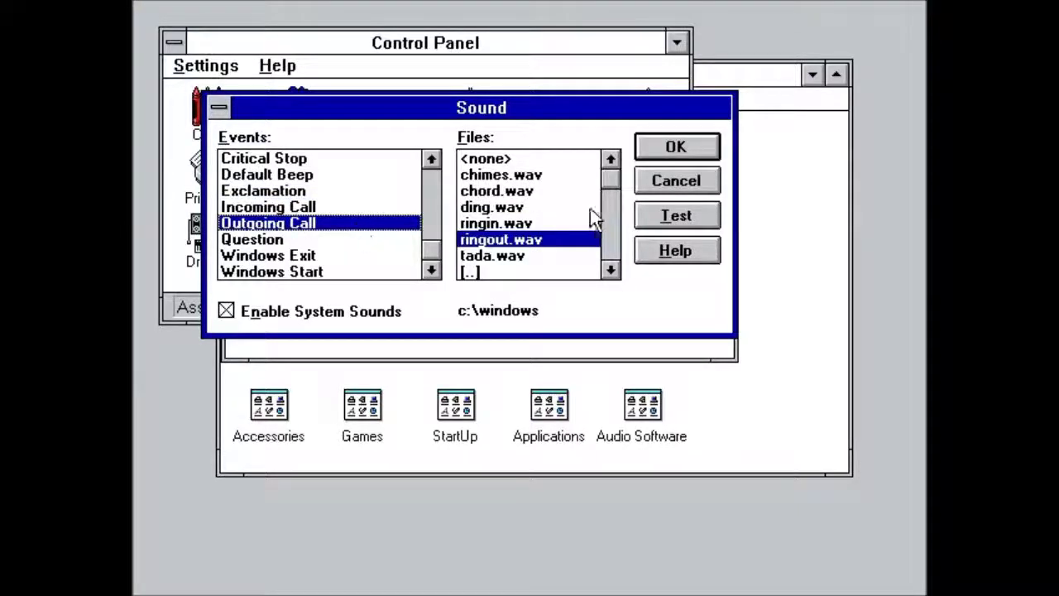
click(641, 214)
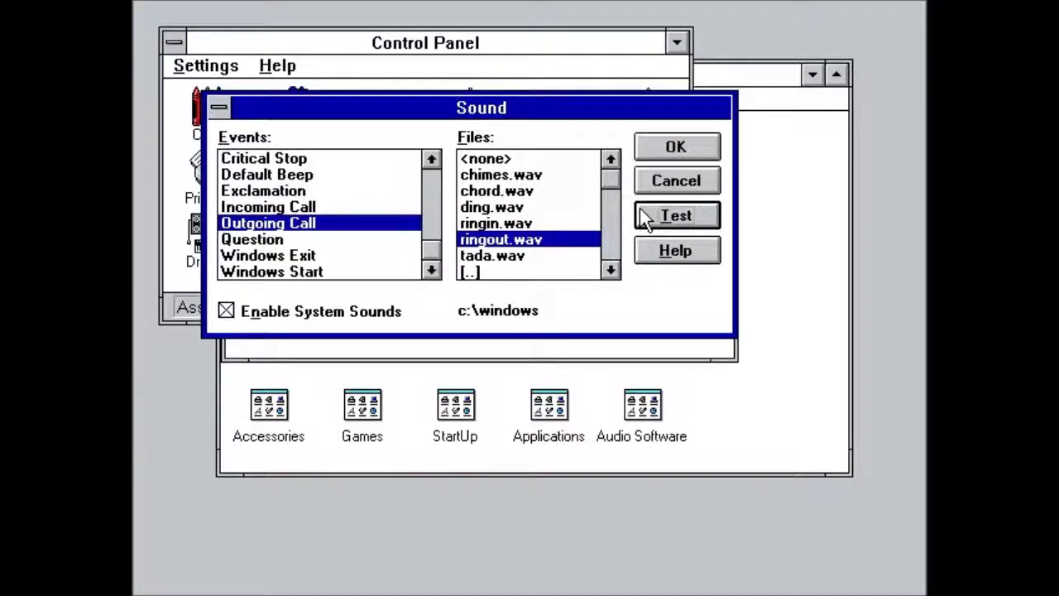
click(431, 159)
click(703, 179)
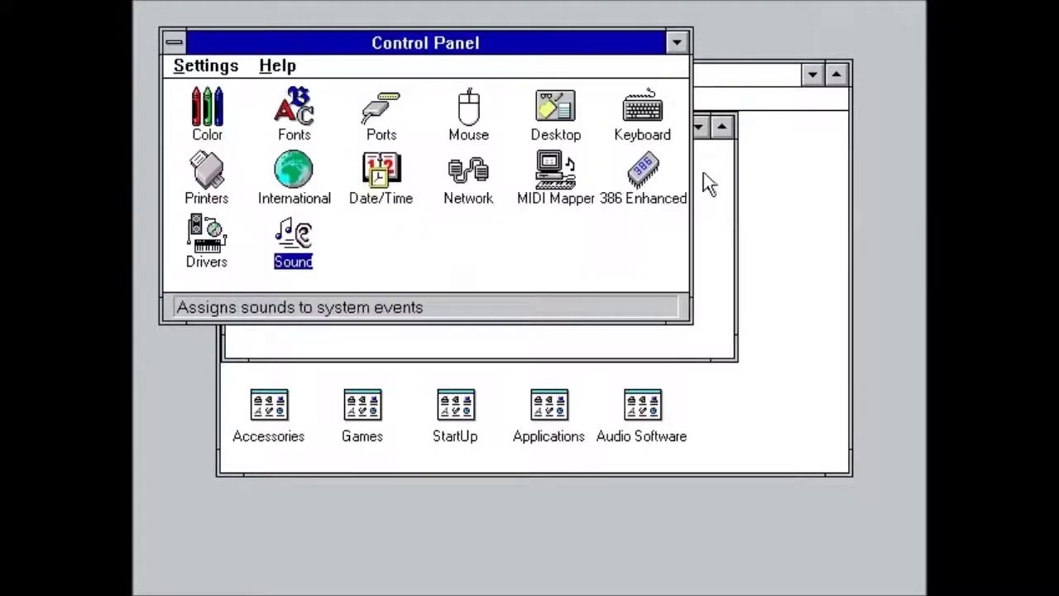
click(191, 114)
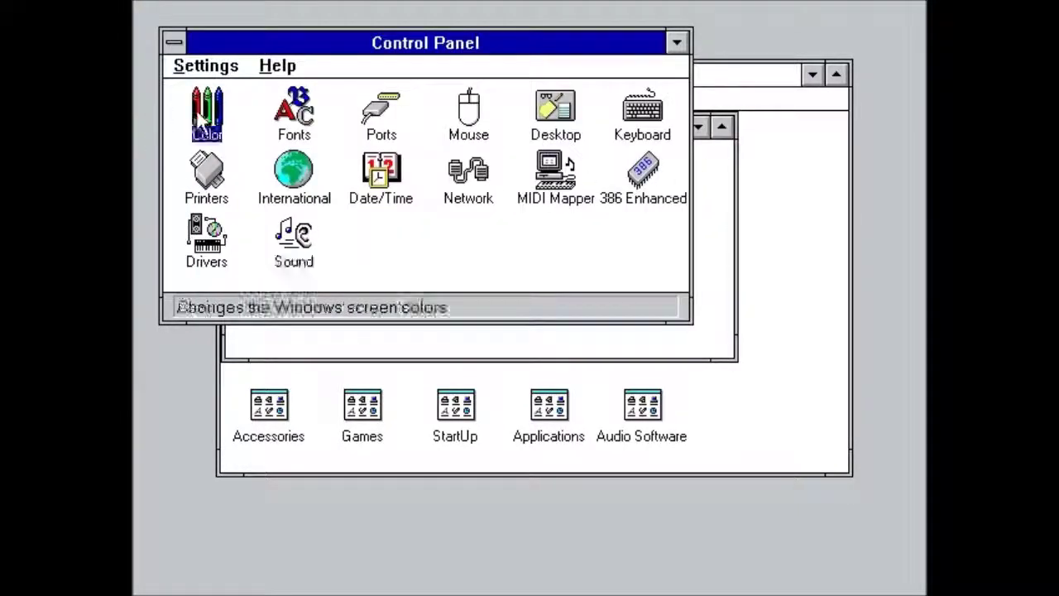
double_click(178, 41)
Open Print Manager, look through its printer, document, view and help commands, and close it
double_click(458, 165)
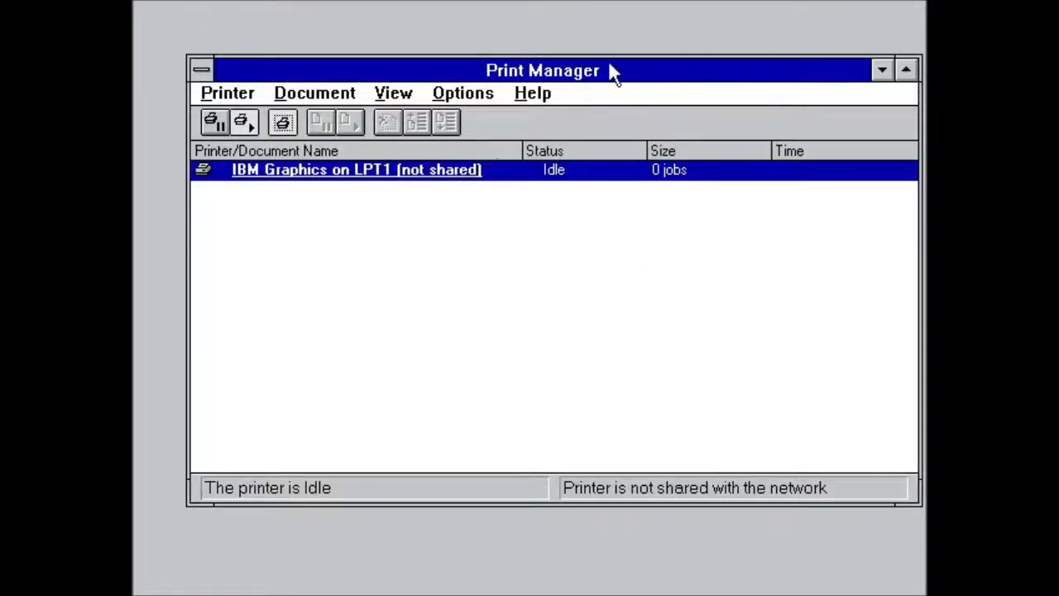
click(232, 97)
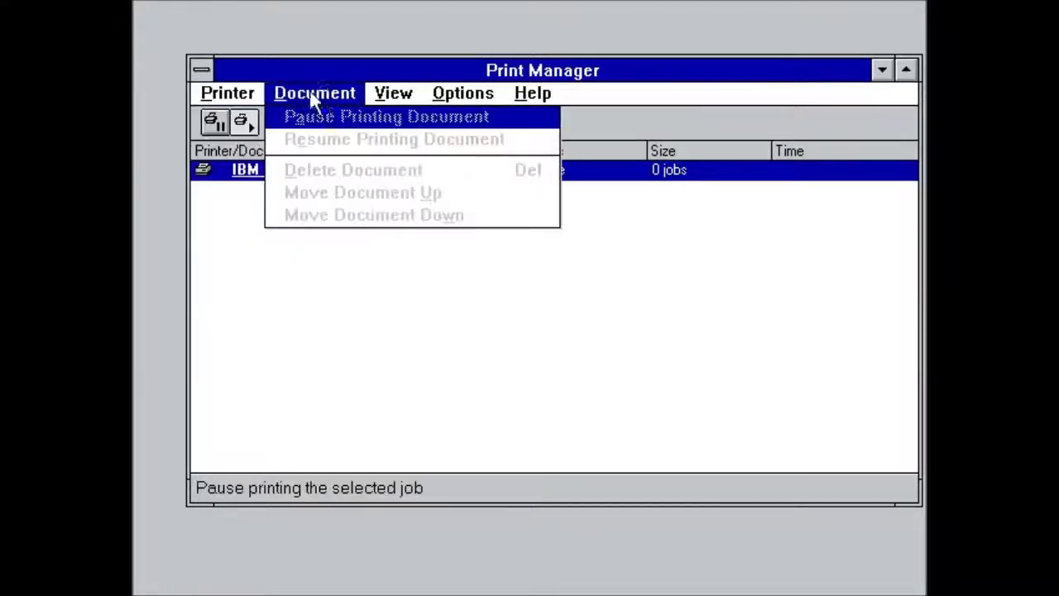
mouse_move(389, 94)
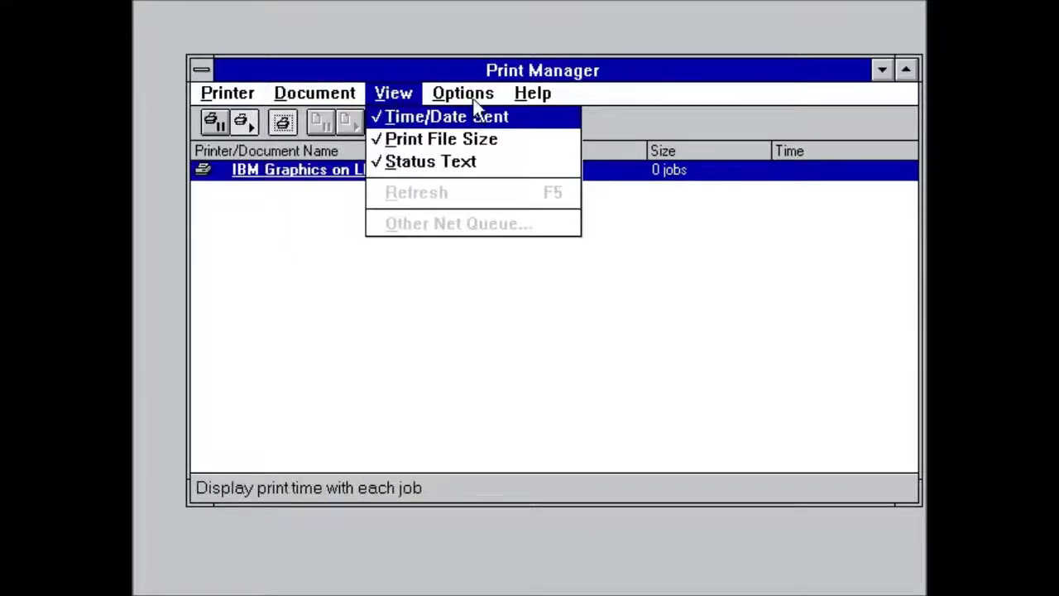
mouse_move(546, 95)
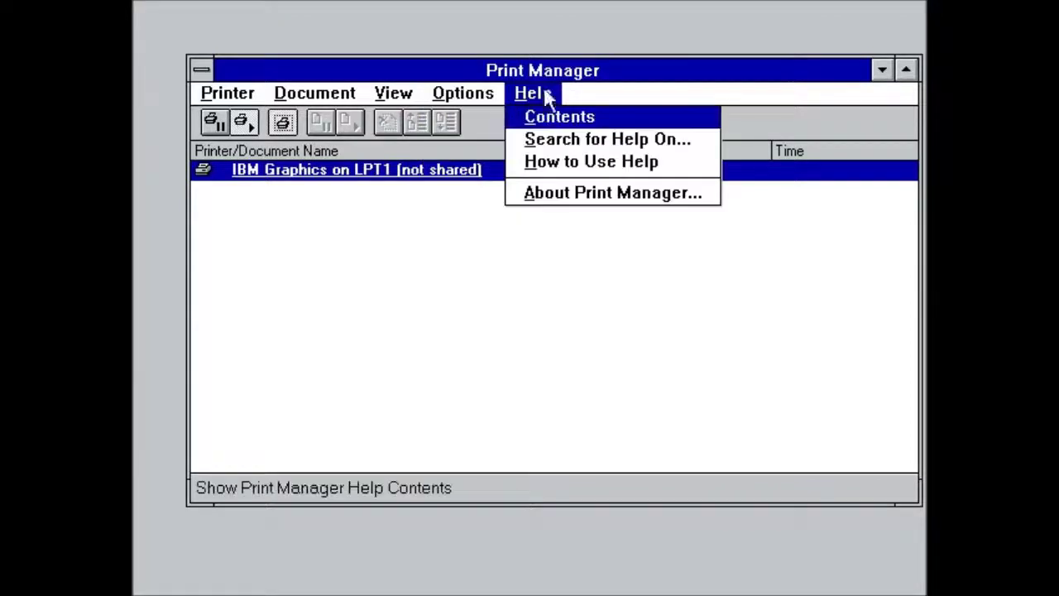
click(637, 83)
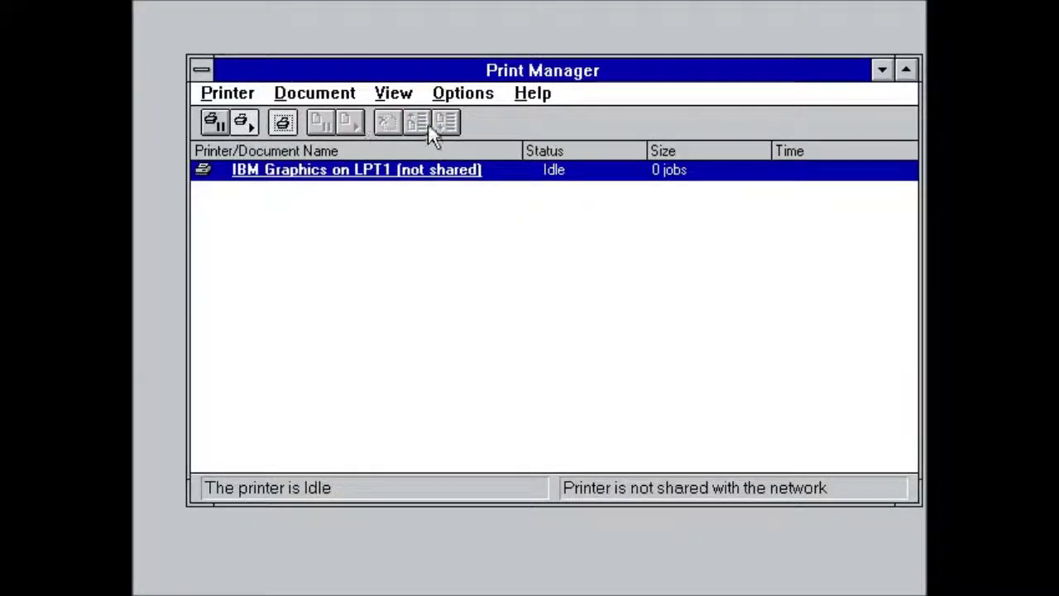
double_click(204, 71)
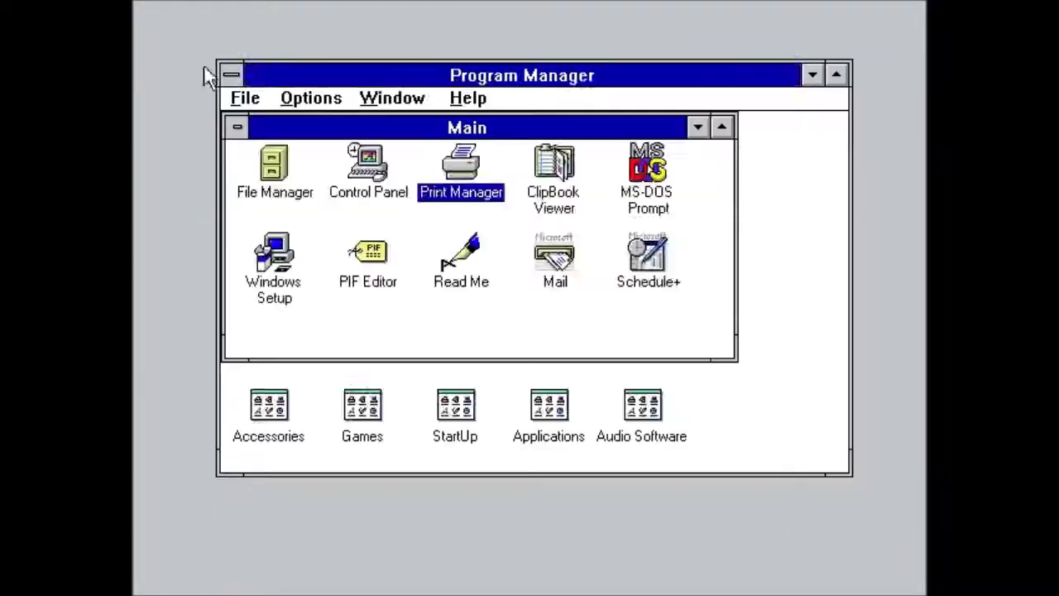
Open ClipBook Viewer maximized, look through its edit, display and help commands, and close it
double_click(559, 164)
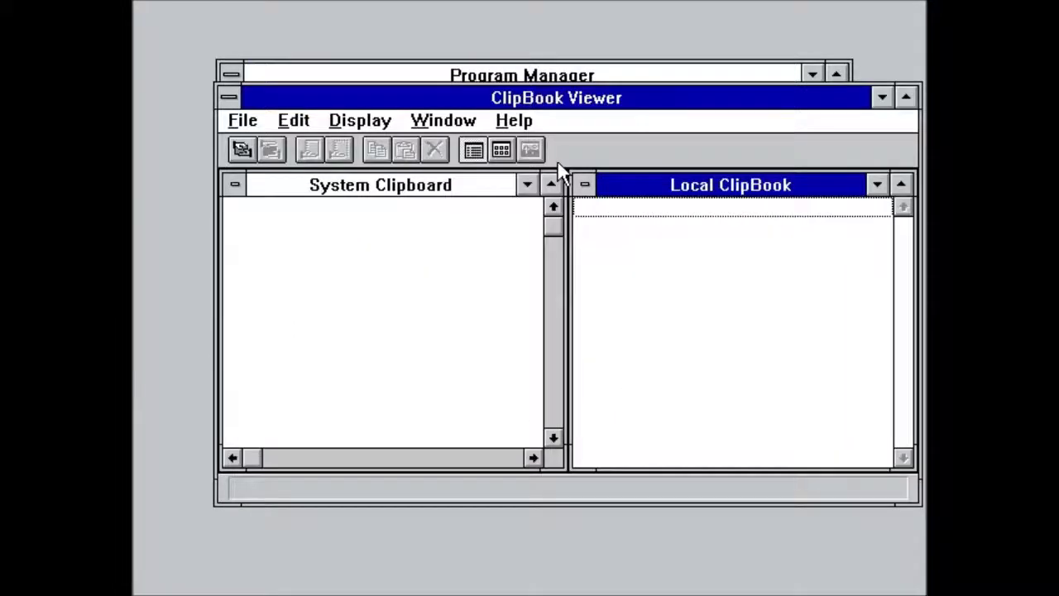
click(906, 97)
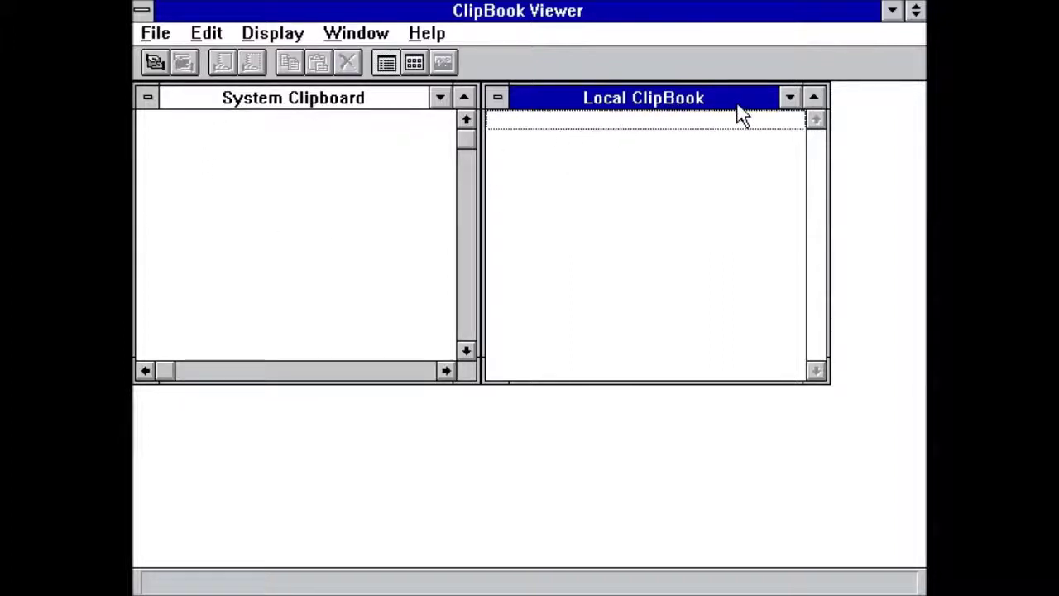
click(152, 38)
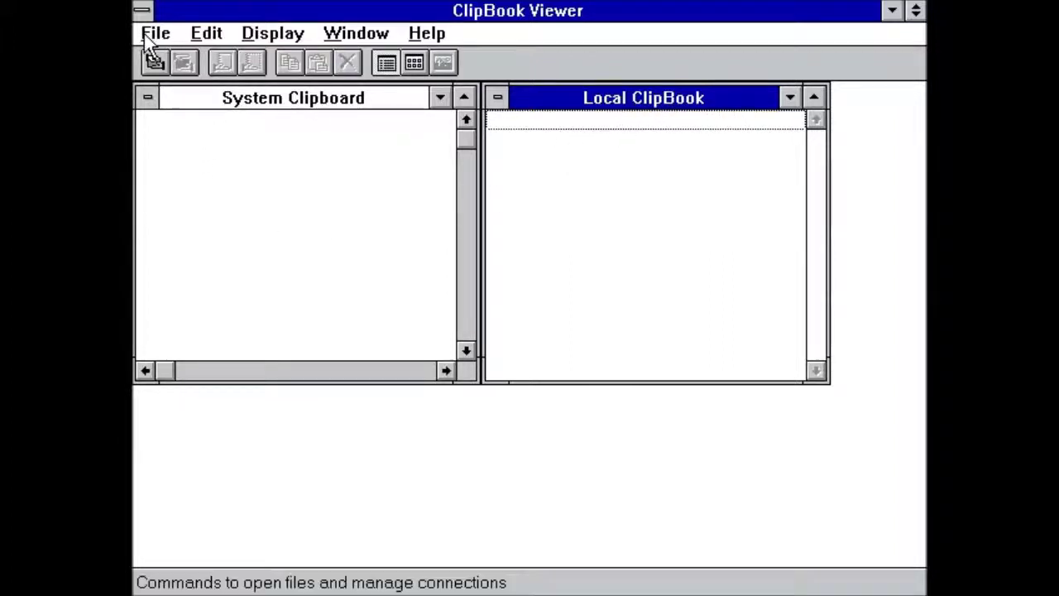
click(192, 39)
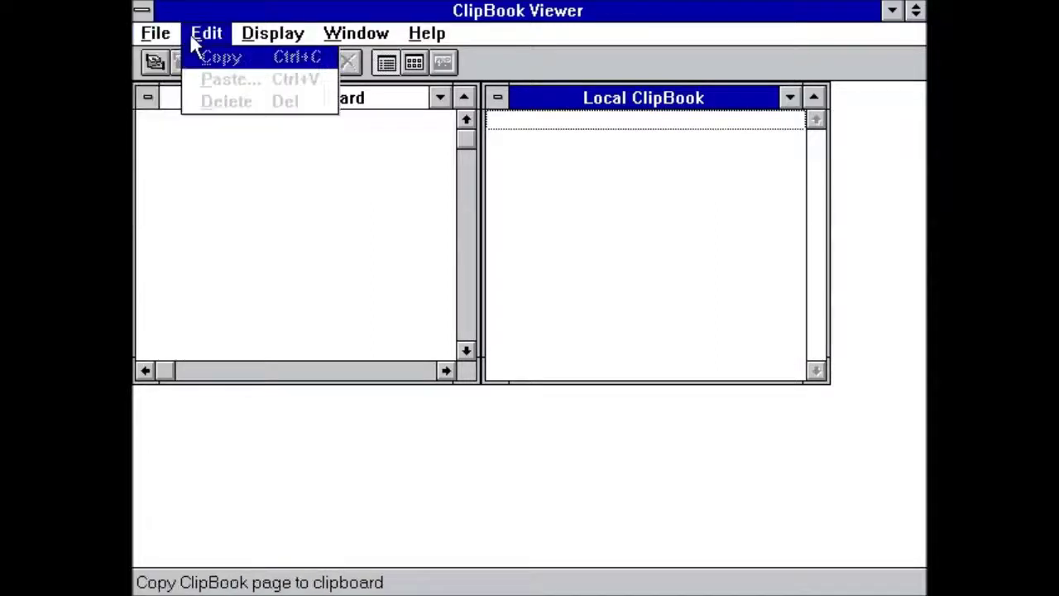
click(273, 35)
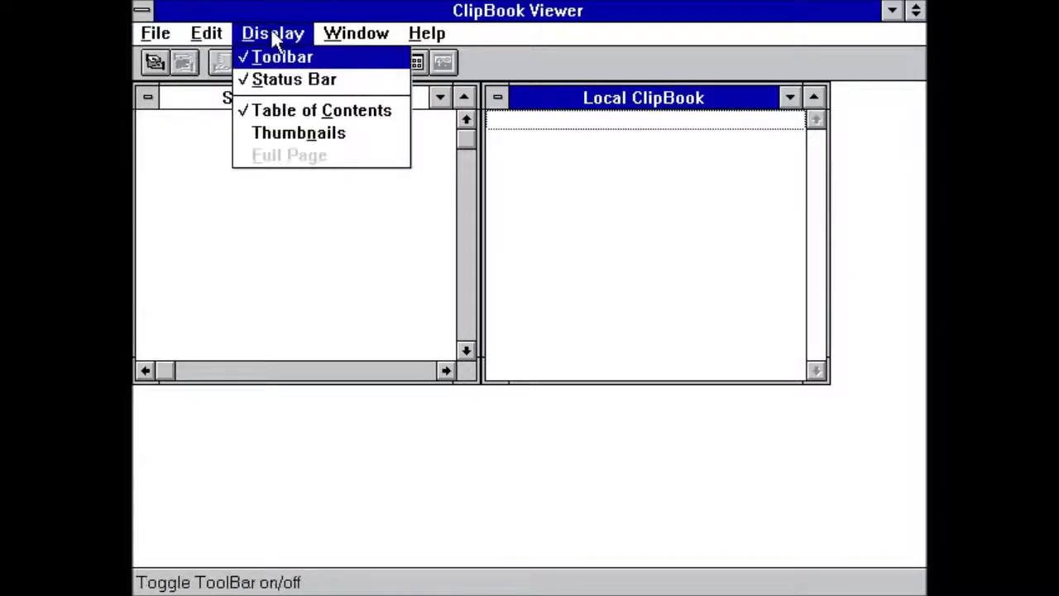
click(382, 31)
click(428, 34)
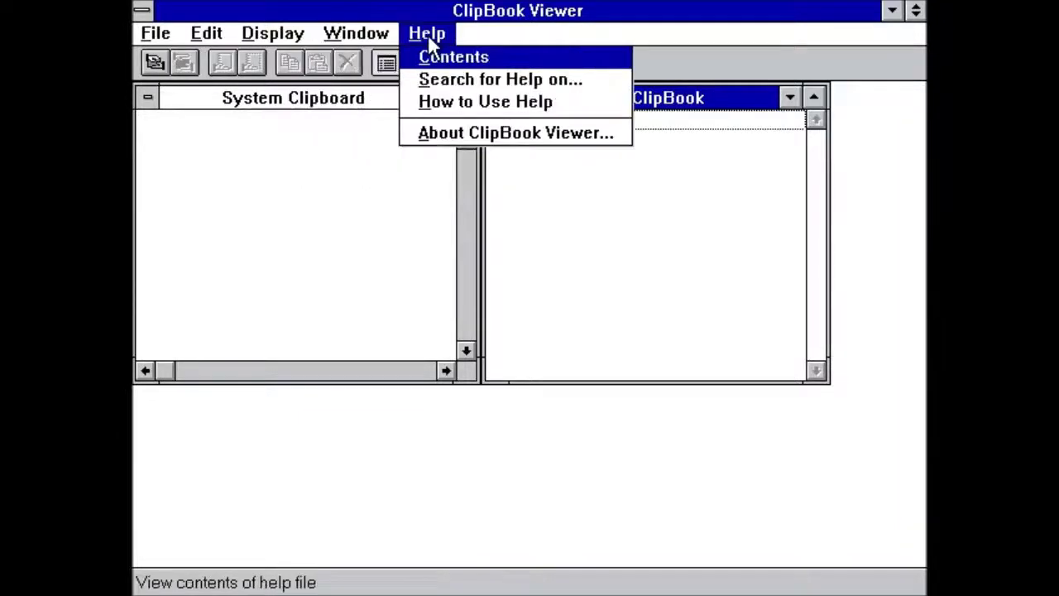
click(386, 11)
double_click(142, 10)
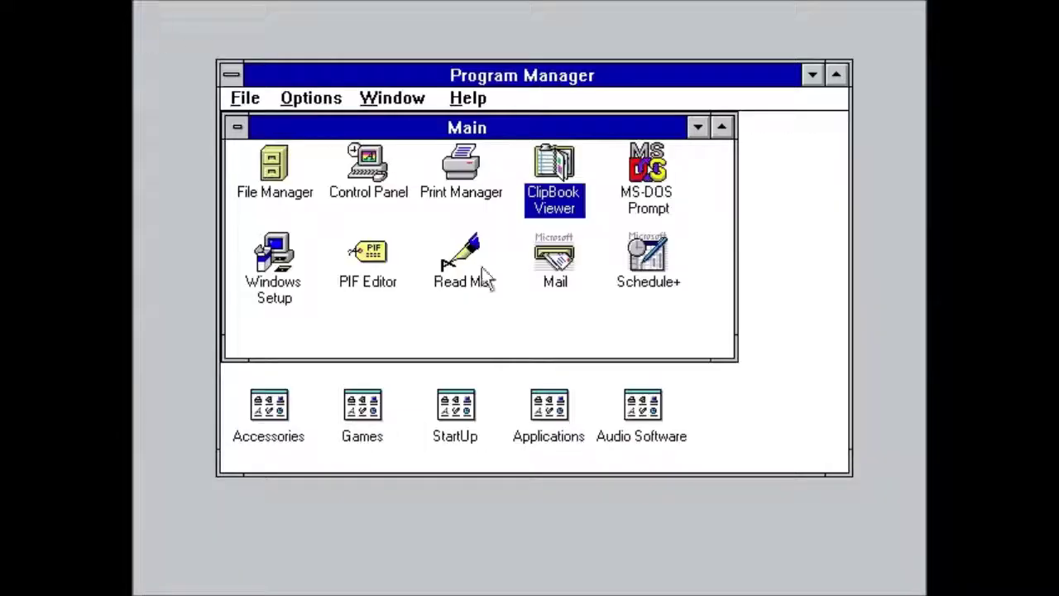
Open Windows Setup and view the display, keyboard and mouse choices under Change System Settings, cancelling without changes
click(649, 169)
click(281, 273)
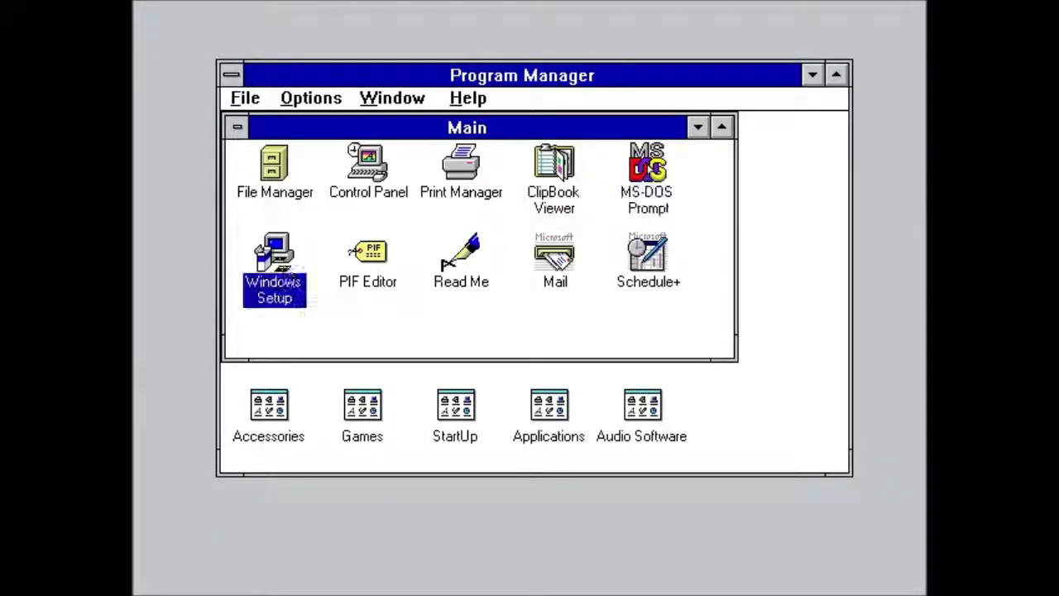
double_click(278, 269)
click(348, 192)
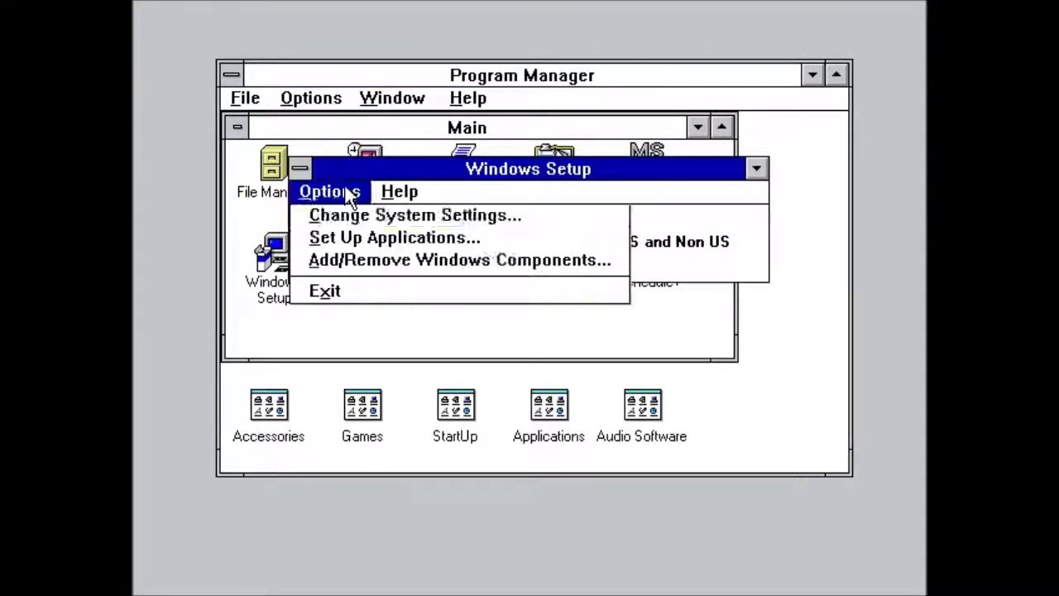
click(361, 215)
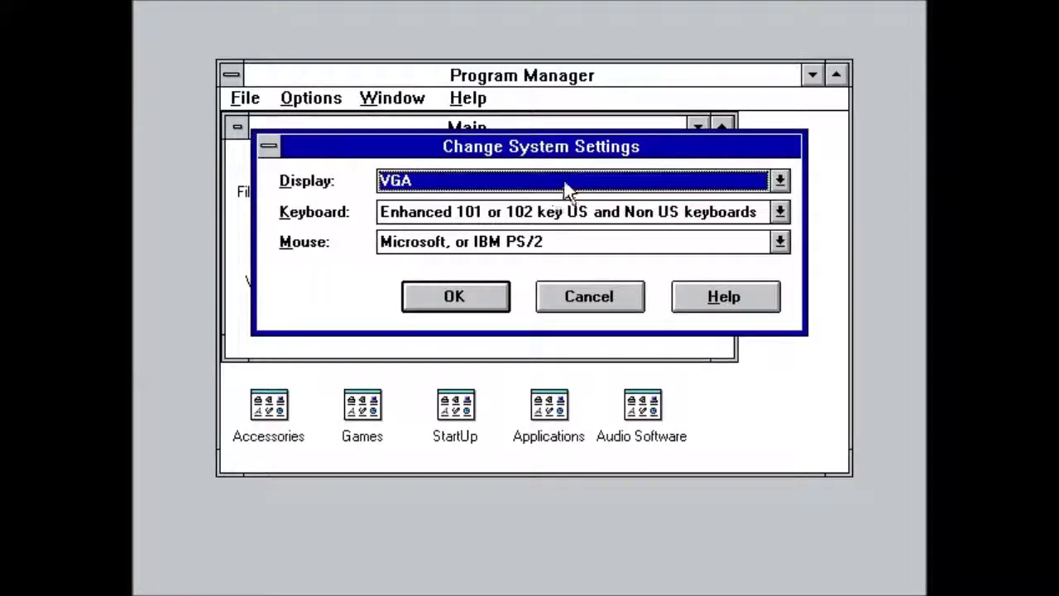
click(693, 176)
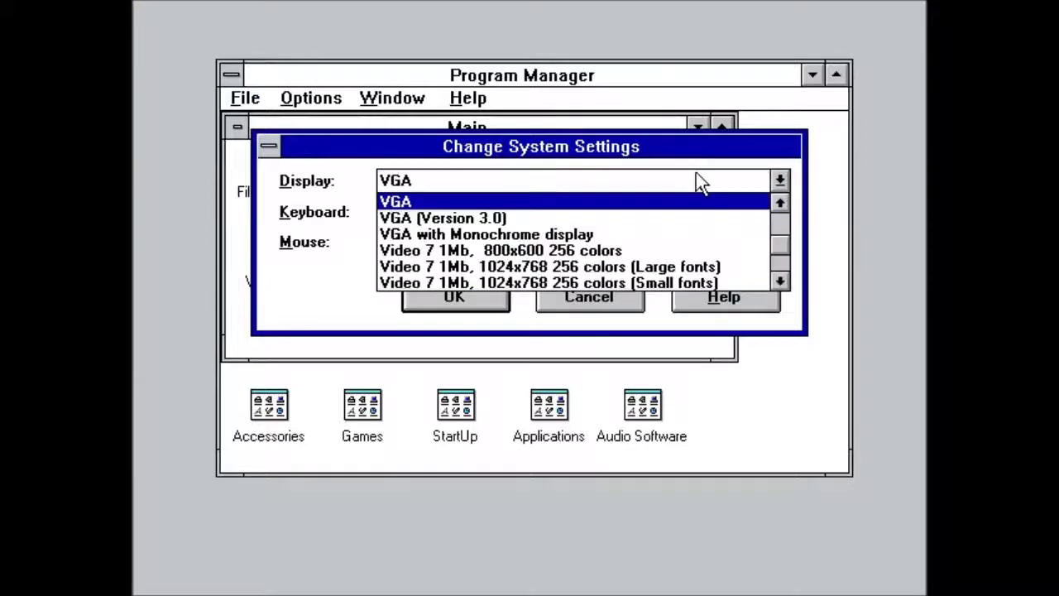
click(716, 177)
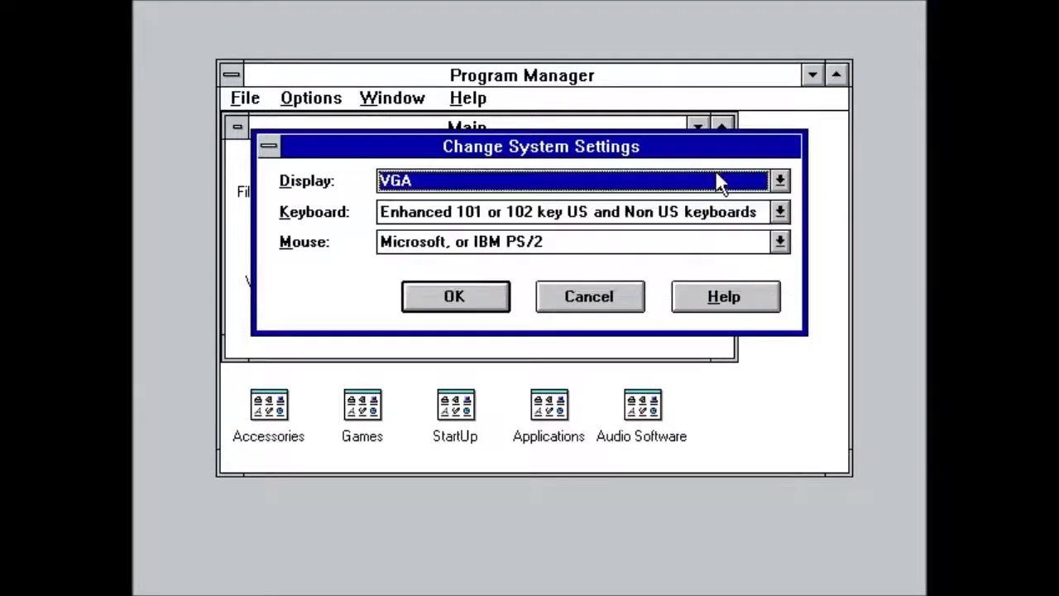
click(549, 217)
click(551, 220)
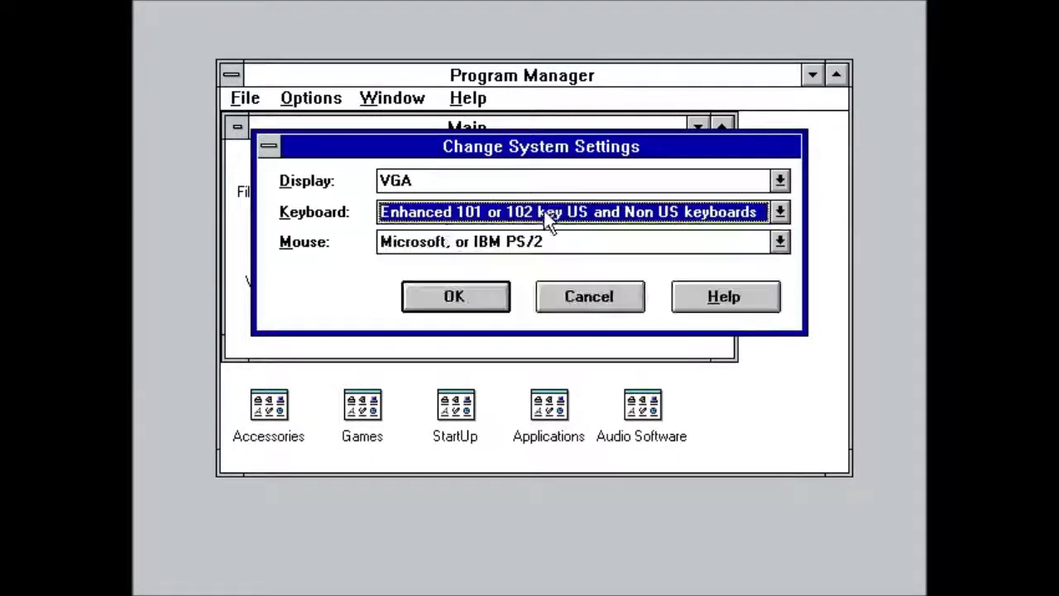
click(441, 242)
click(442, 249)
click(600, 308)
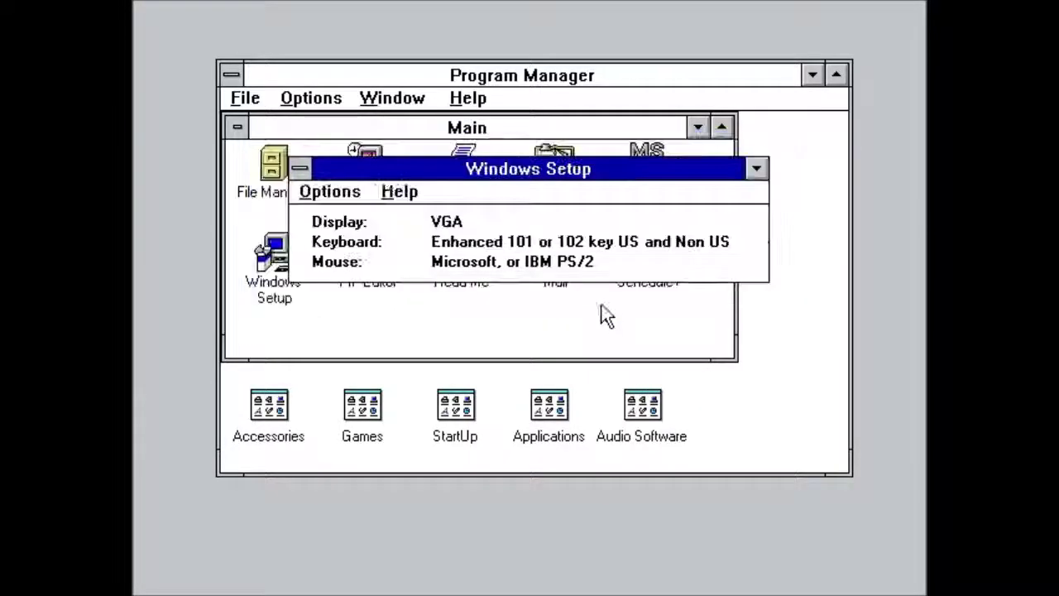
View the Set Up Applications choices and the Games file list under Windows components, cancelling each, and close Windows Setup
click(331, 192)
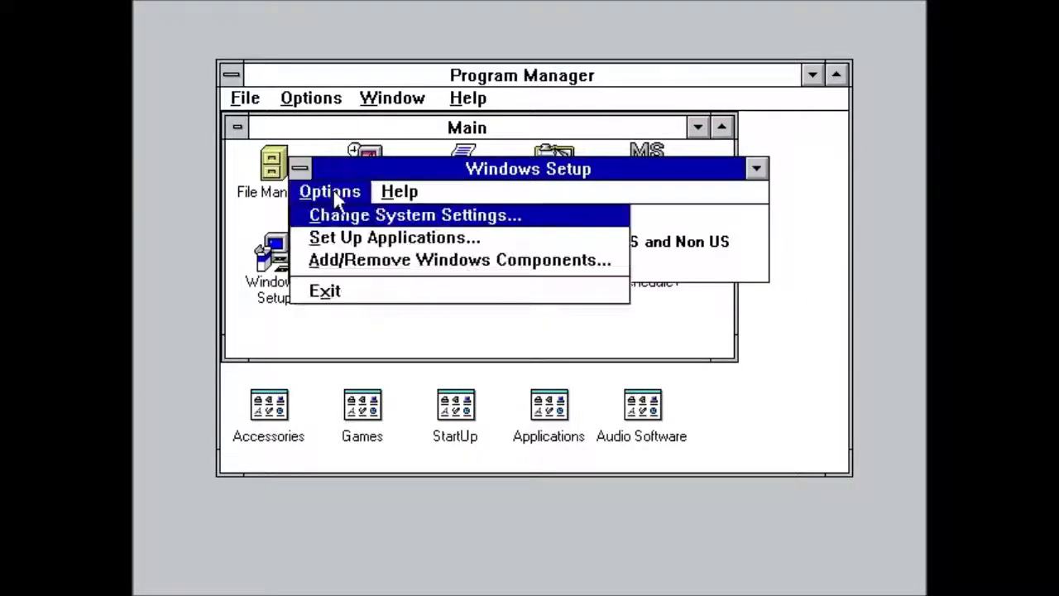
click(354, 238)
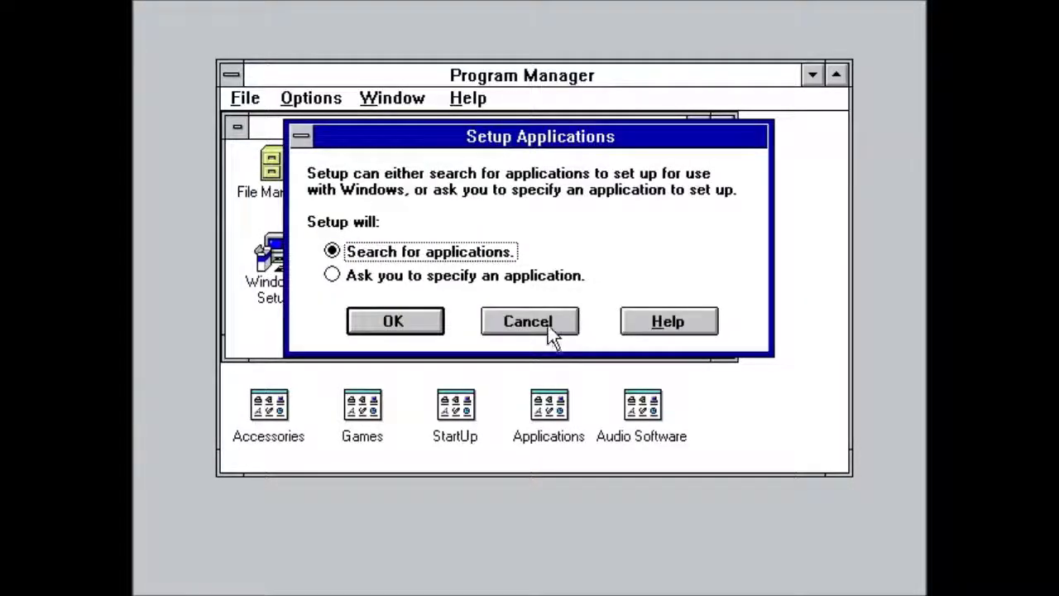
click(517, 327)
click(319, 193)
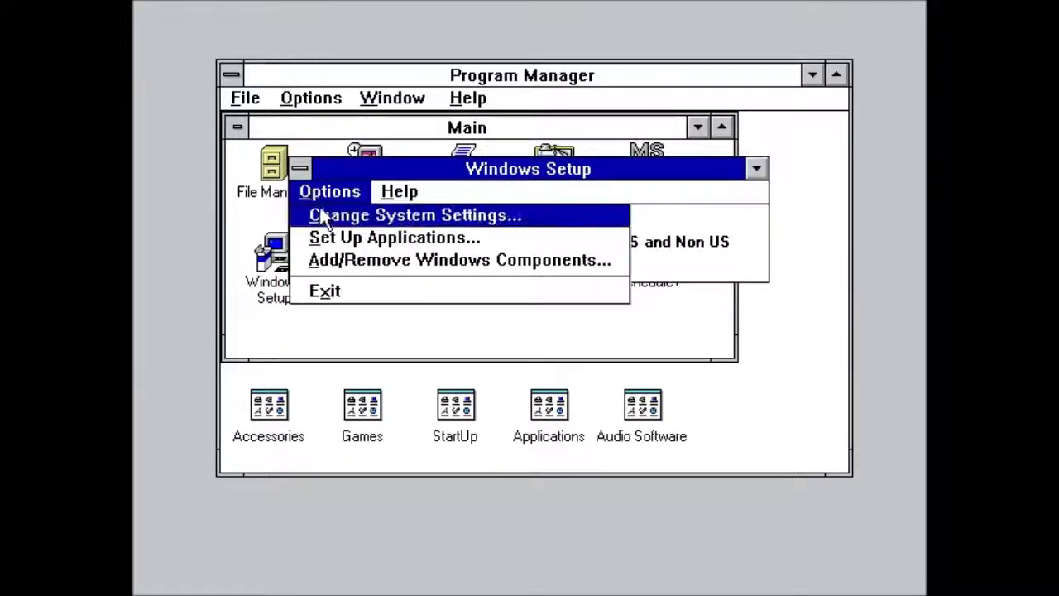
click(331, 260)
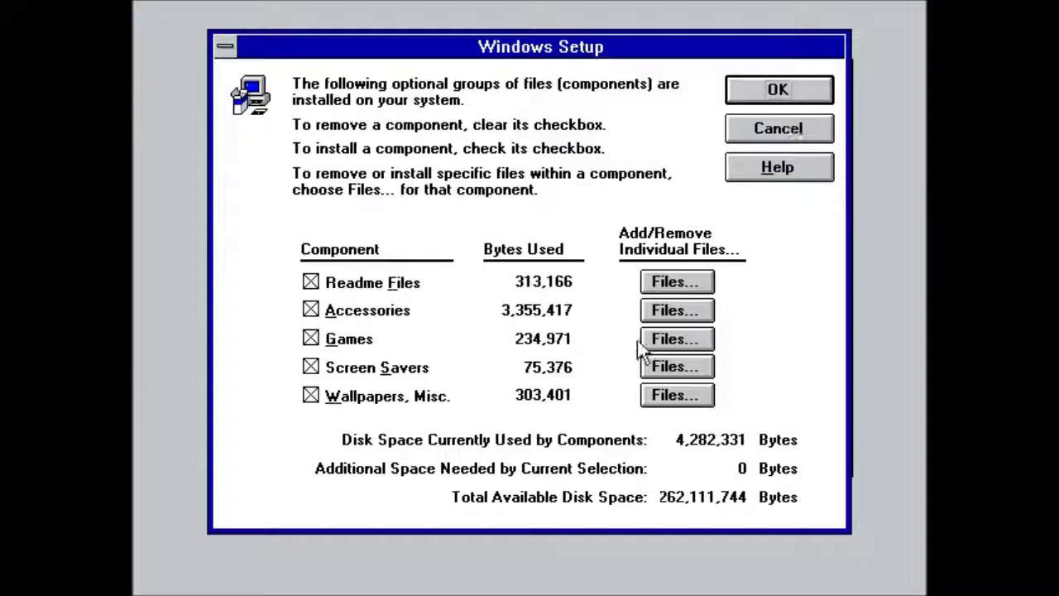
click(659, 338)
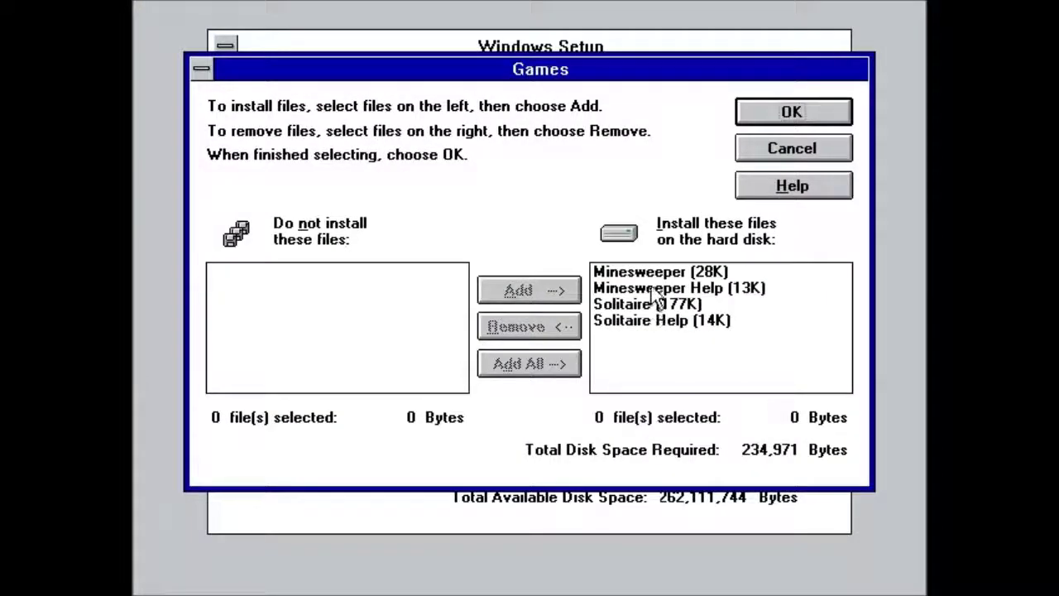
click(768, 153)
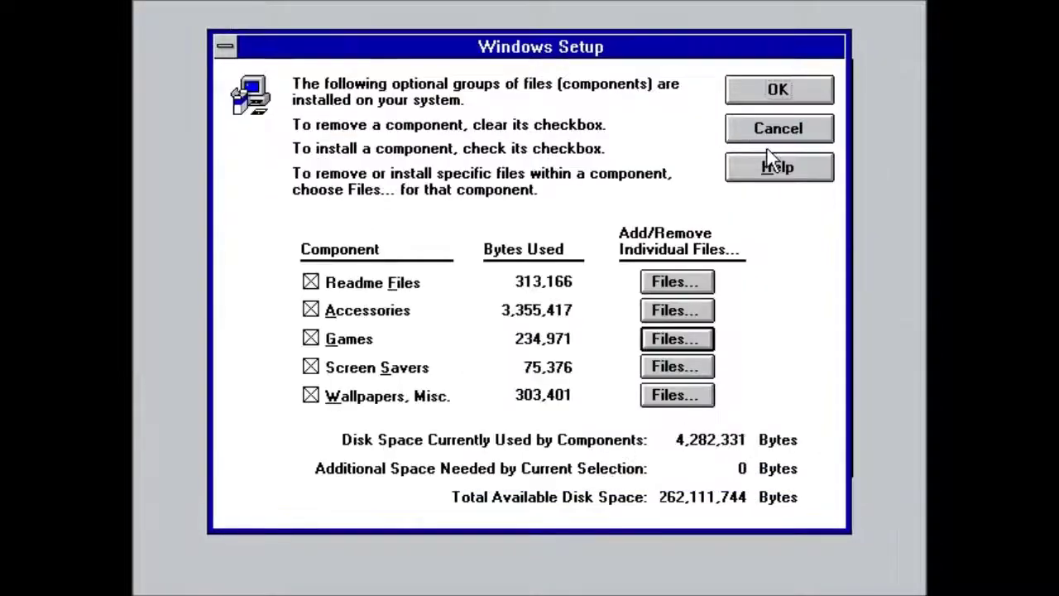
click(780, 135)
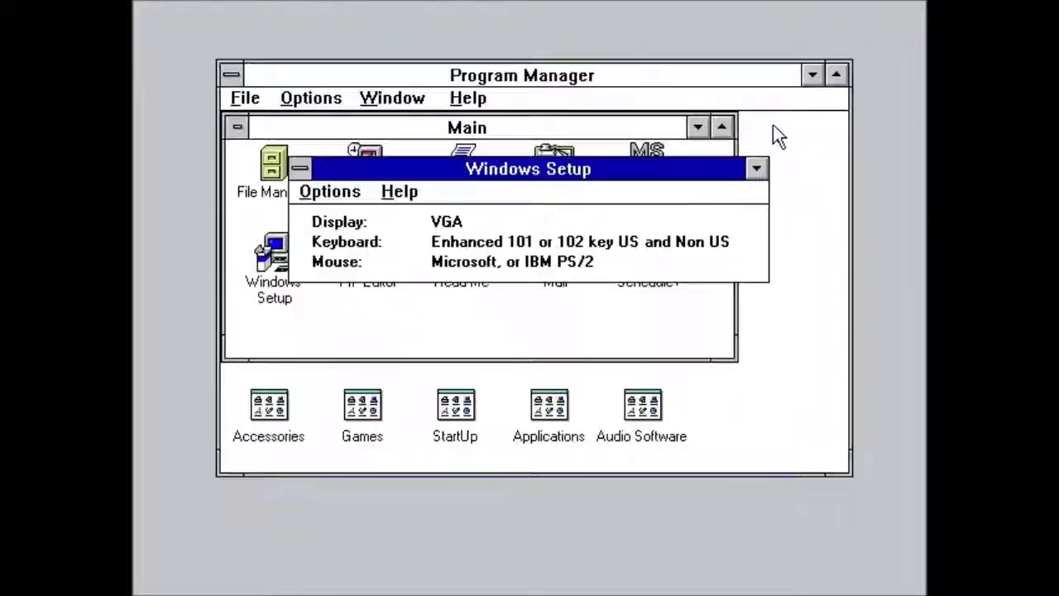
double_click(300, 169)
Open PIF Editor, look through its file, mode and help commands and the Save As dialog, and close it unsaved
click(369, 257)
double_click(371, 261)
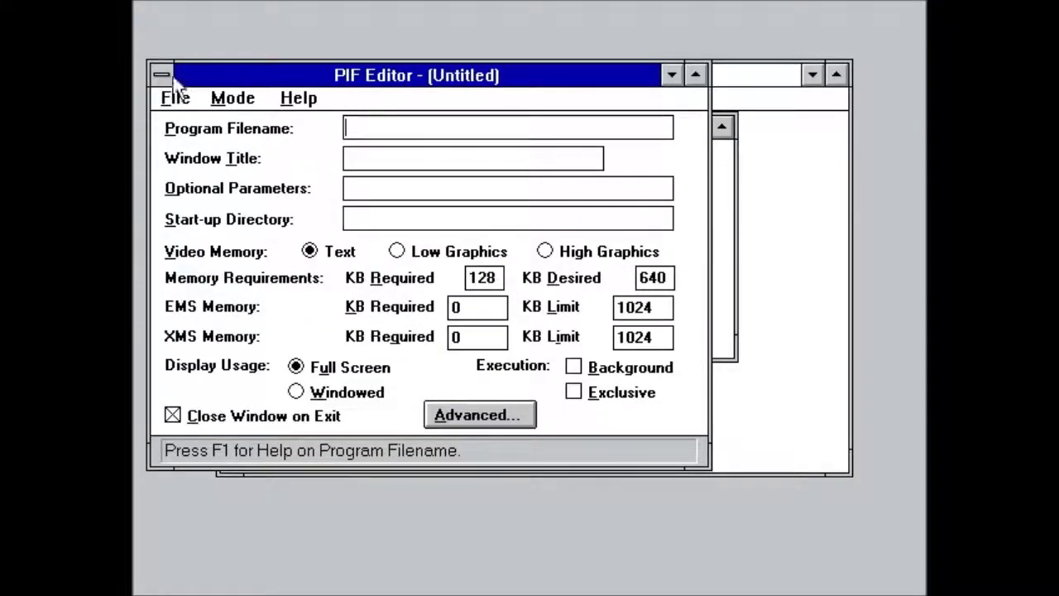
click(177, 101)
click(234, 101)
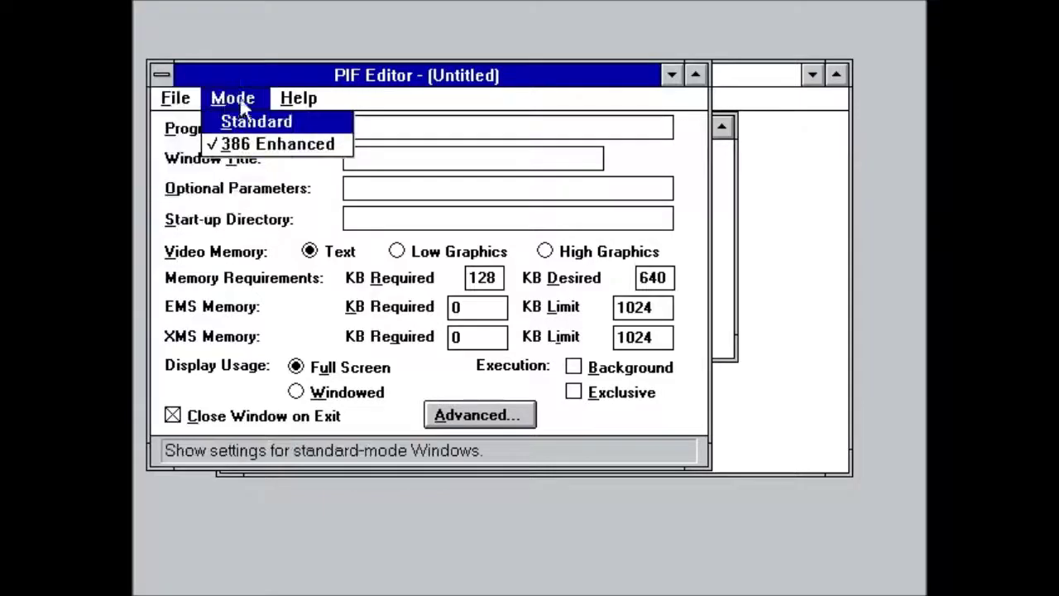
click(298, 97)
click(190, 98)
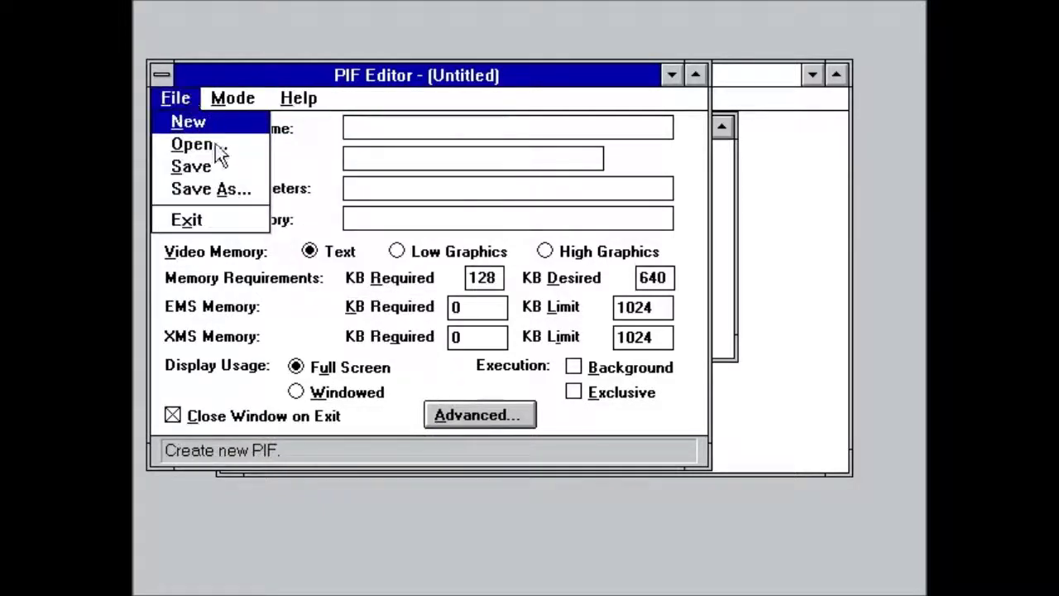
click(217, 194)
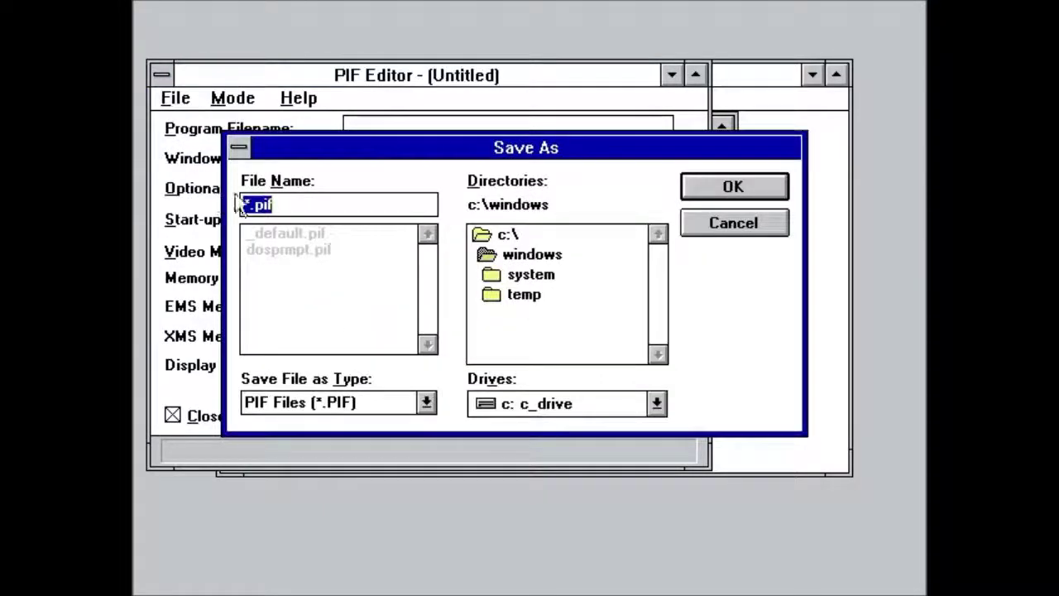
click(745, 235)
double_click(162, 71)
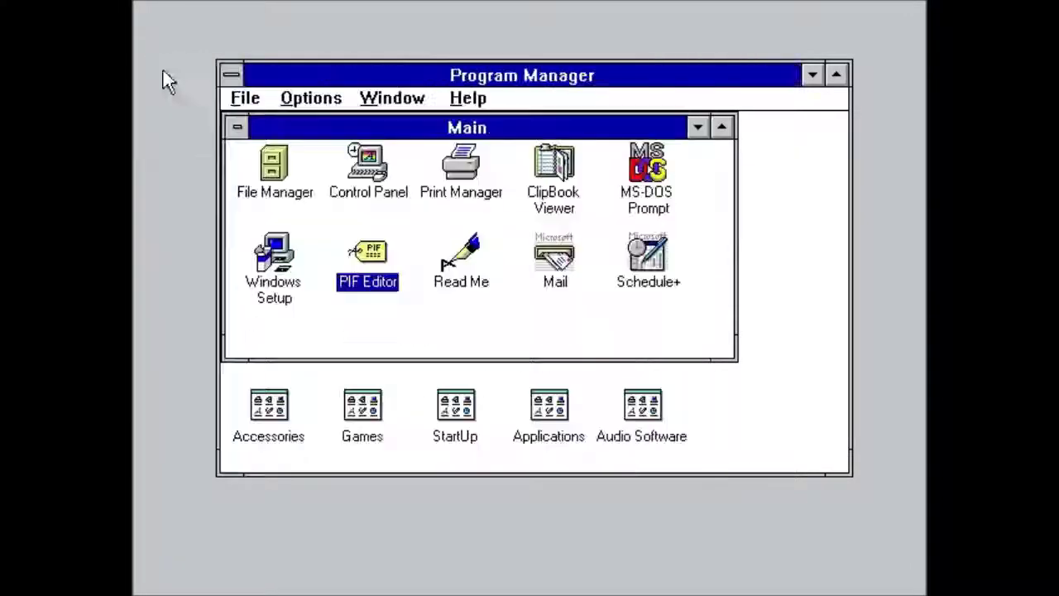
Open the Read Me document maximized to view it, and close it
double_click(447, 272)
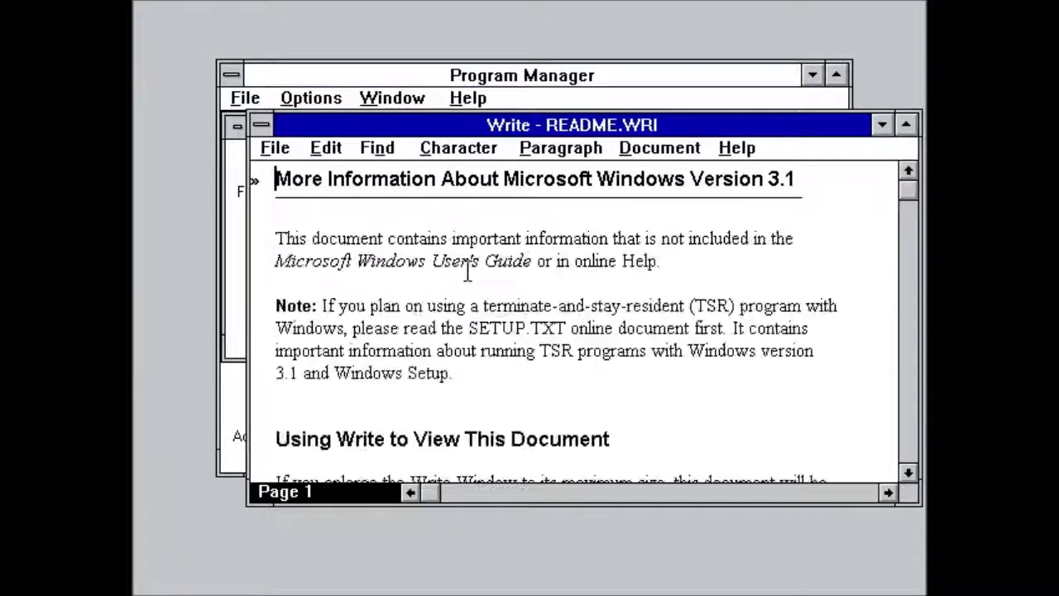
click(906, 124)
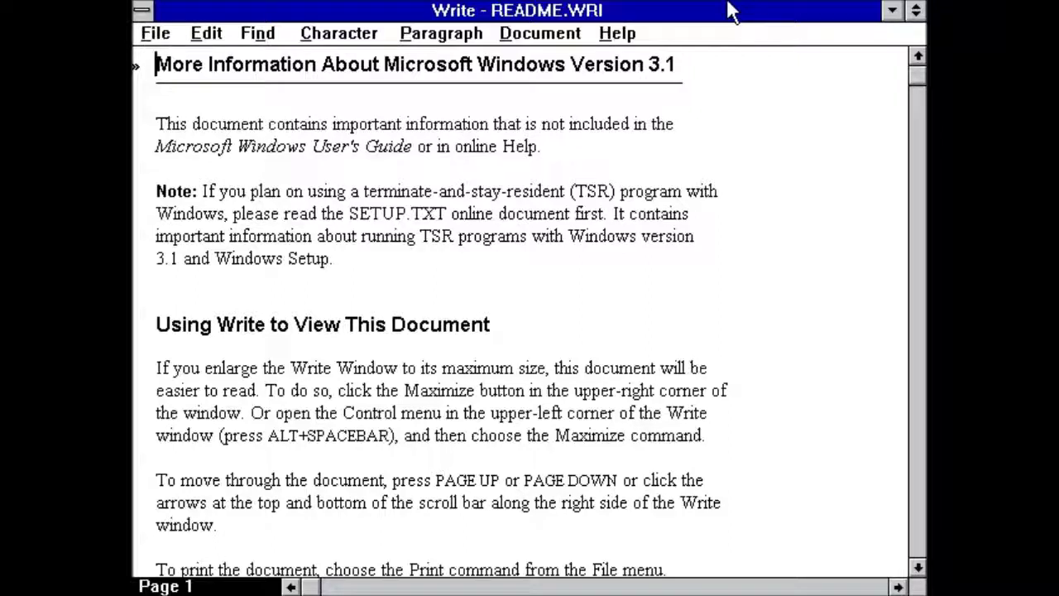
double_click(141, 10)
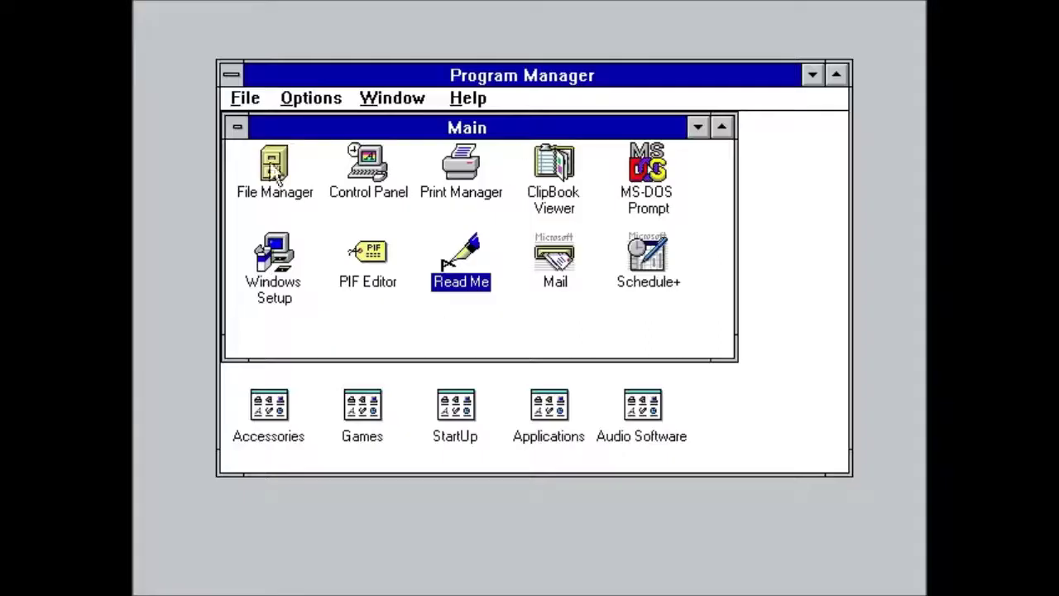
Try to start Mail from the Main group and dismiss its message
click(556, 262)
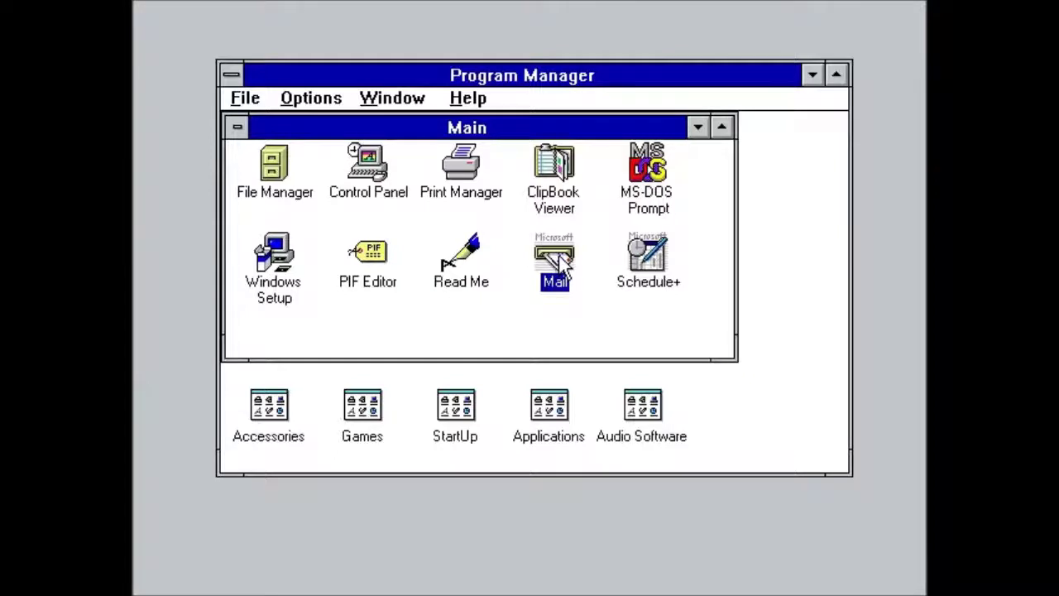
double_click(556, 258)
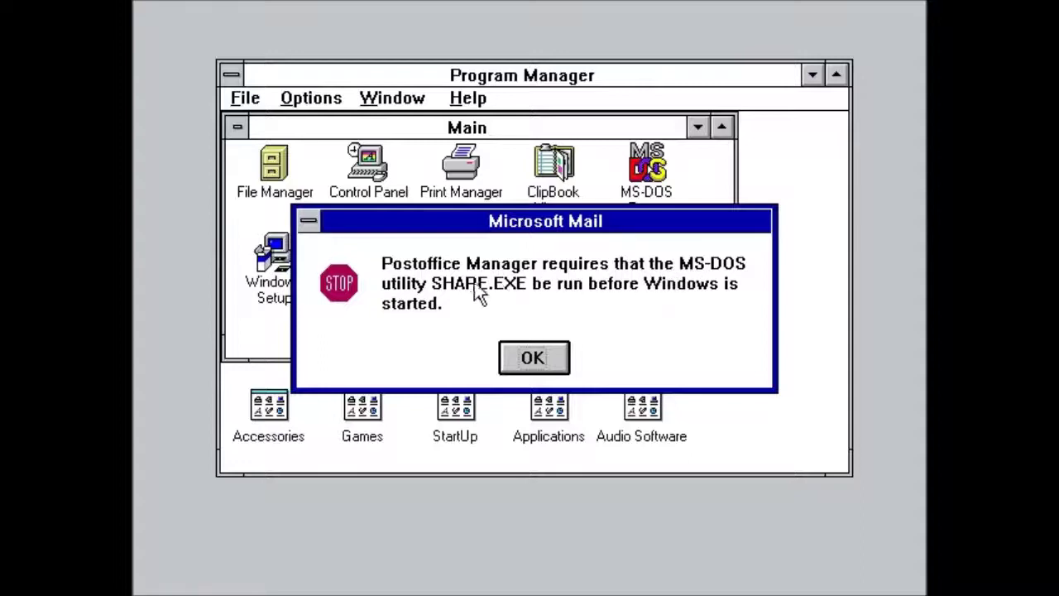
click(563, 358)
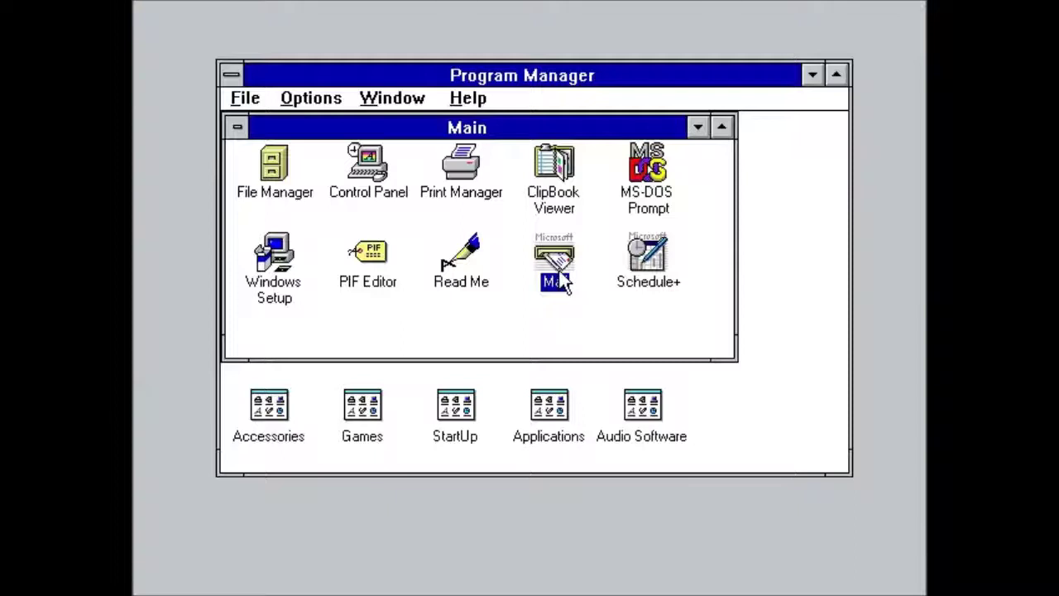
Try twice to start Schedule+ from the Main group, dismissing its message each time
double_click(665, 256)
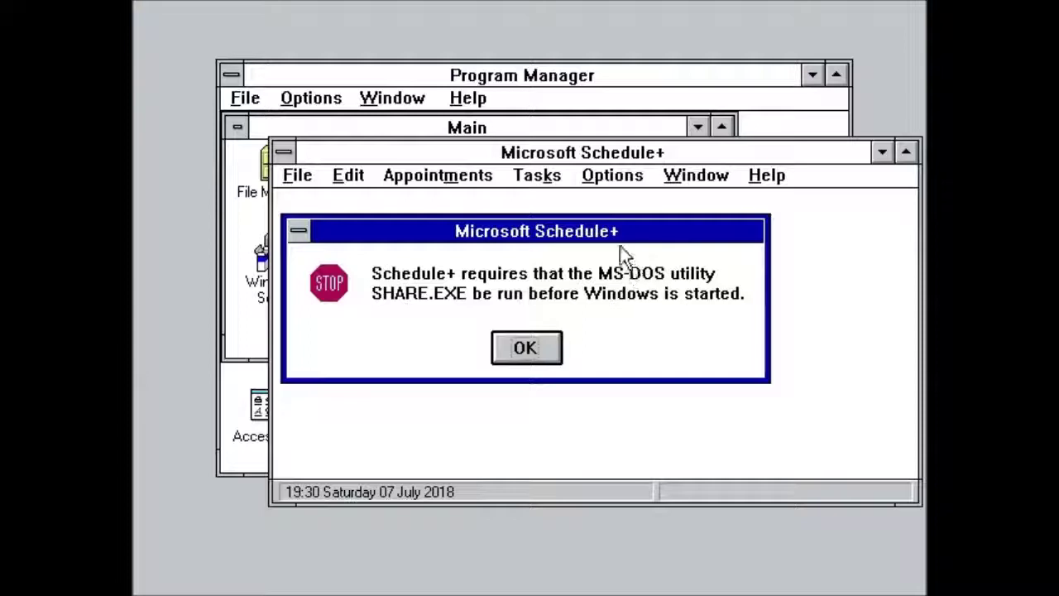
click(508, 358)
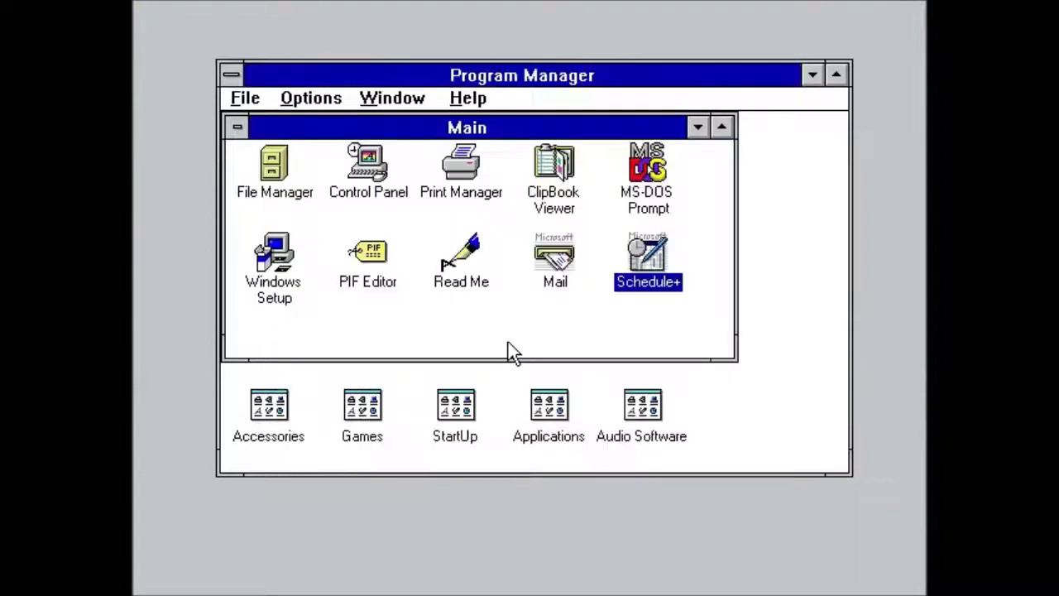
double_click(646, 283)
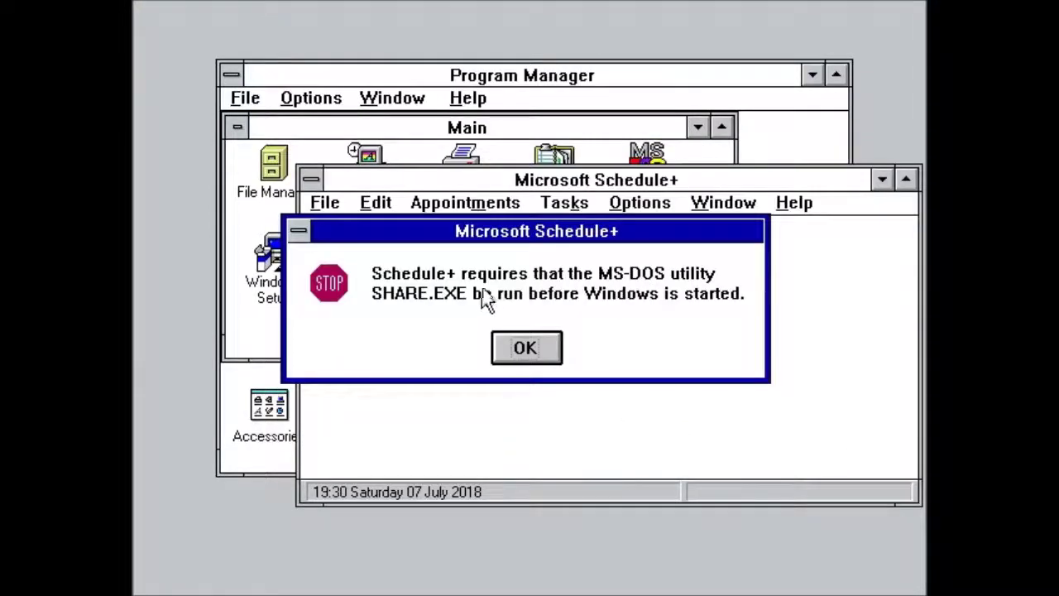
click(530, 347)
click(280, 161)
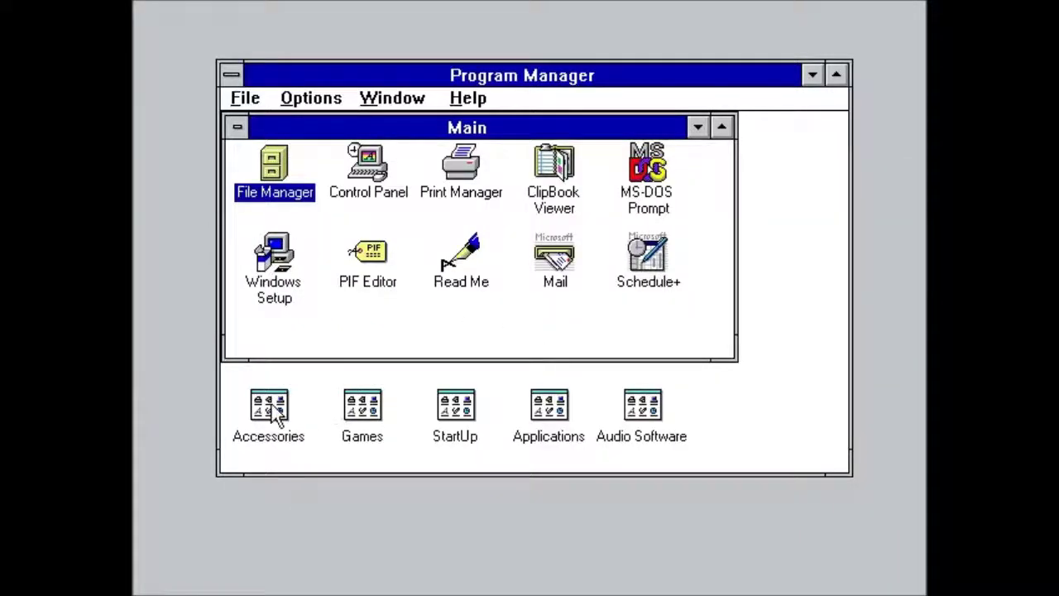
Try starting Mail once more, dismiss its message and select File Manager in the Main group
double_click(562, 277)
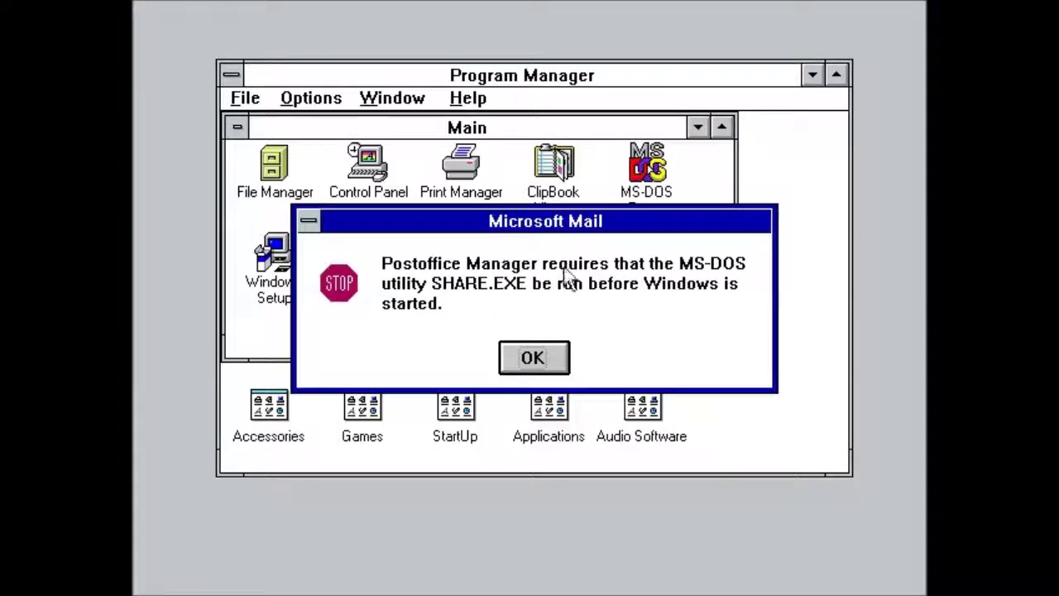
click(536, 364)
click(286, 184)
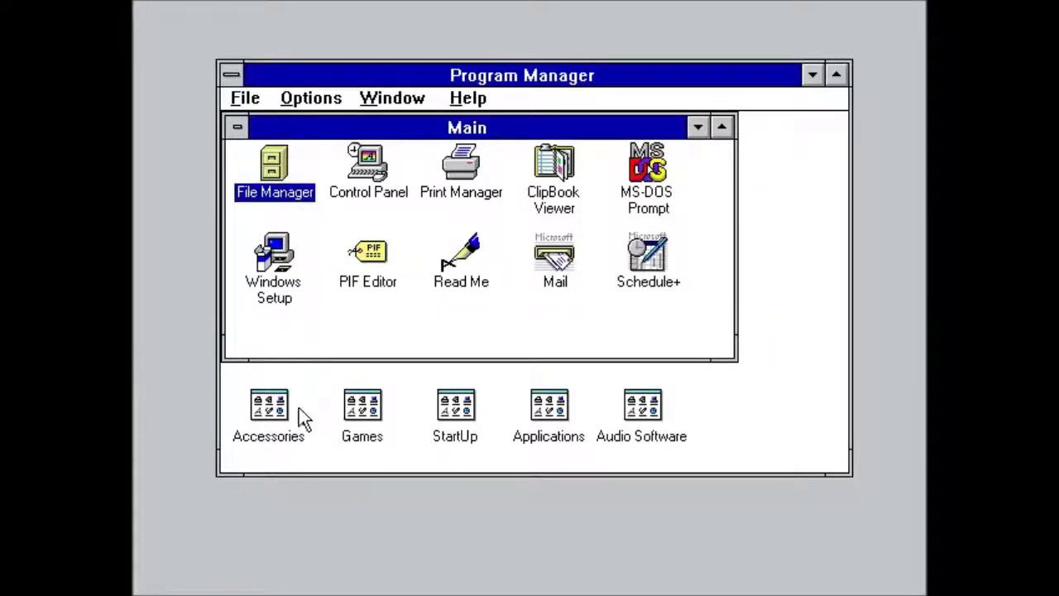
Start Write from the Accessories group, maximize it and enter the text "Test document"
double_click(273, 410)
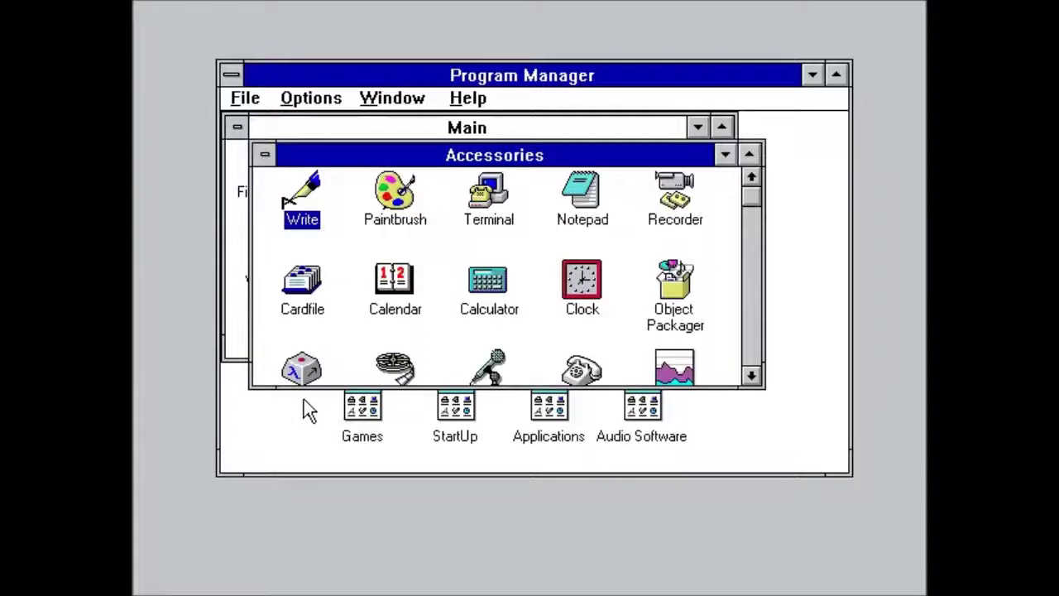
double_click(304, 188)
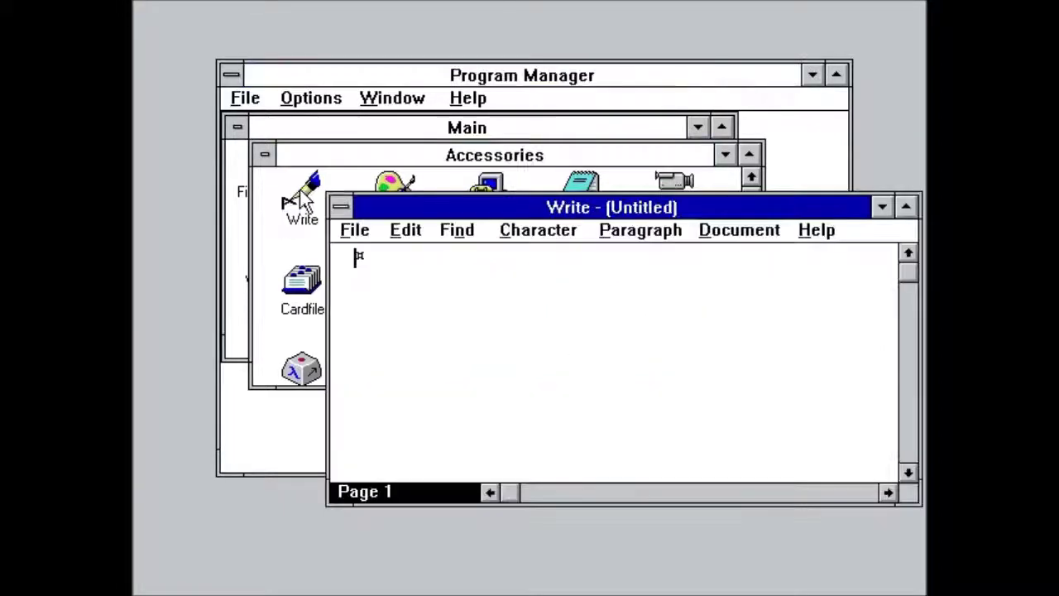
click(906, 207)
text(Test document)
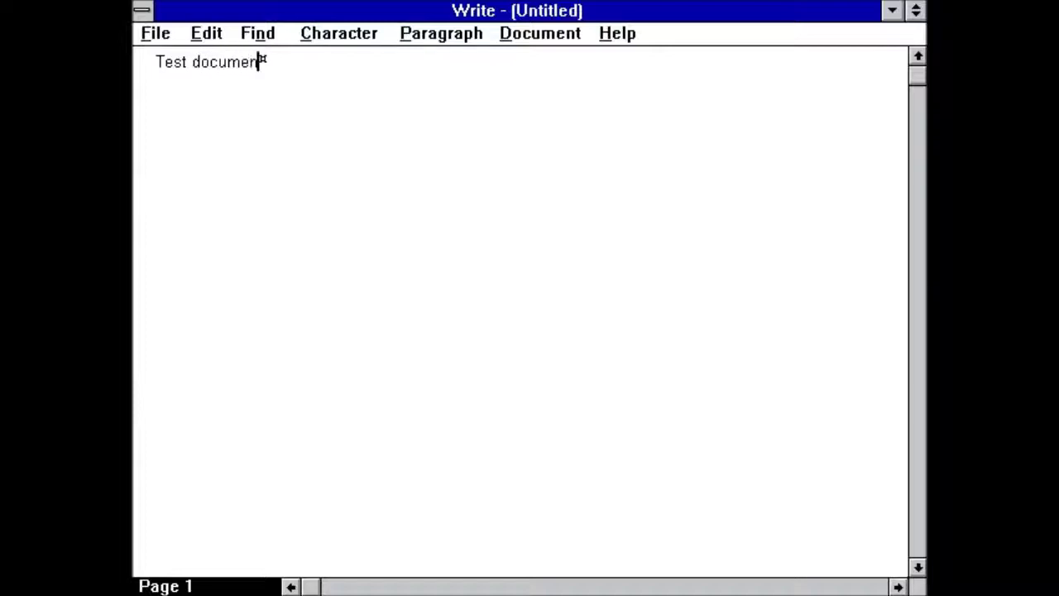
View the Save As dialog and its file type choices for the Write document, and cancel without saving
click(161, 33)
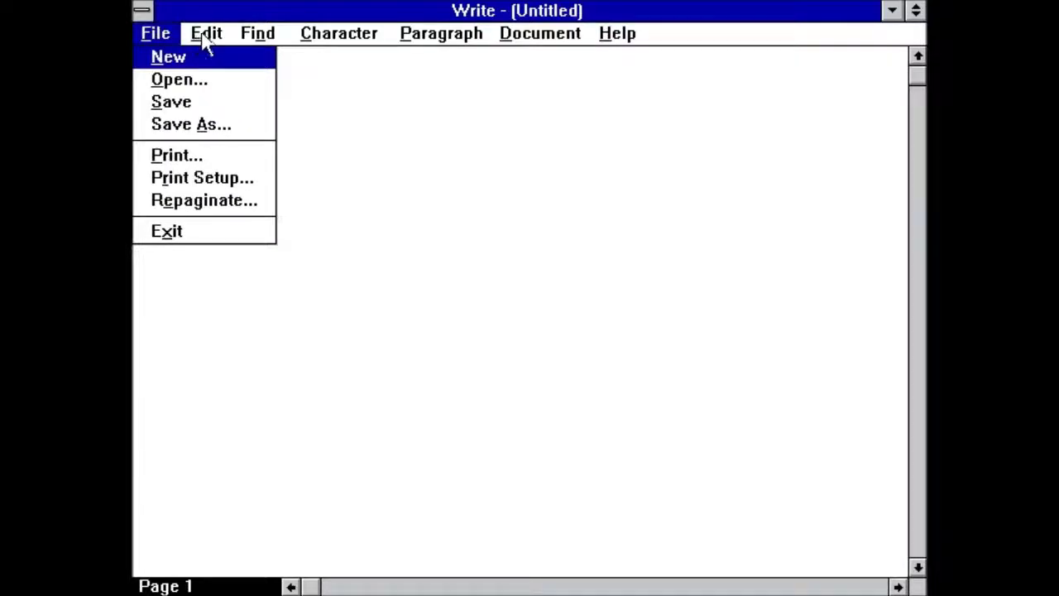
click(188, 125)
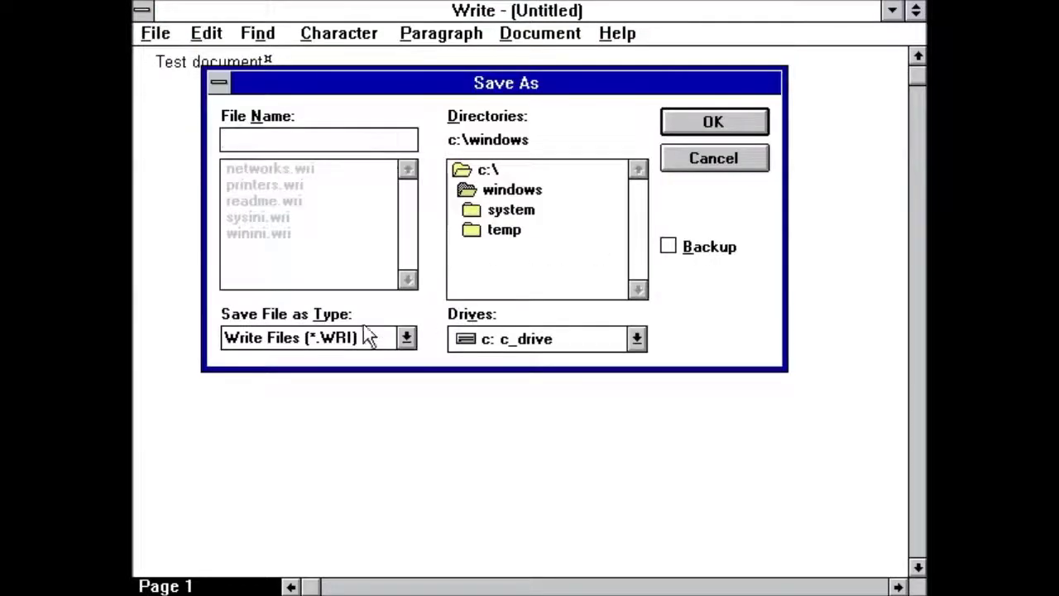
click(407, 339)
click(407, 339)
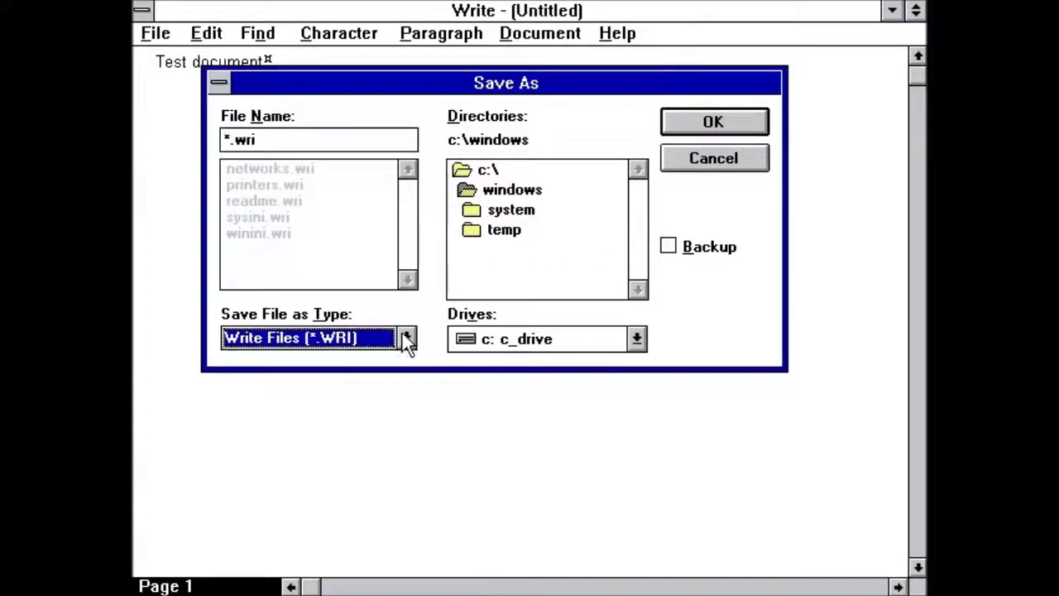
click(679, 159)
Look through Write's edit, find, character and paragraph commands without applying any
click(206, 34)
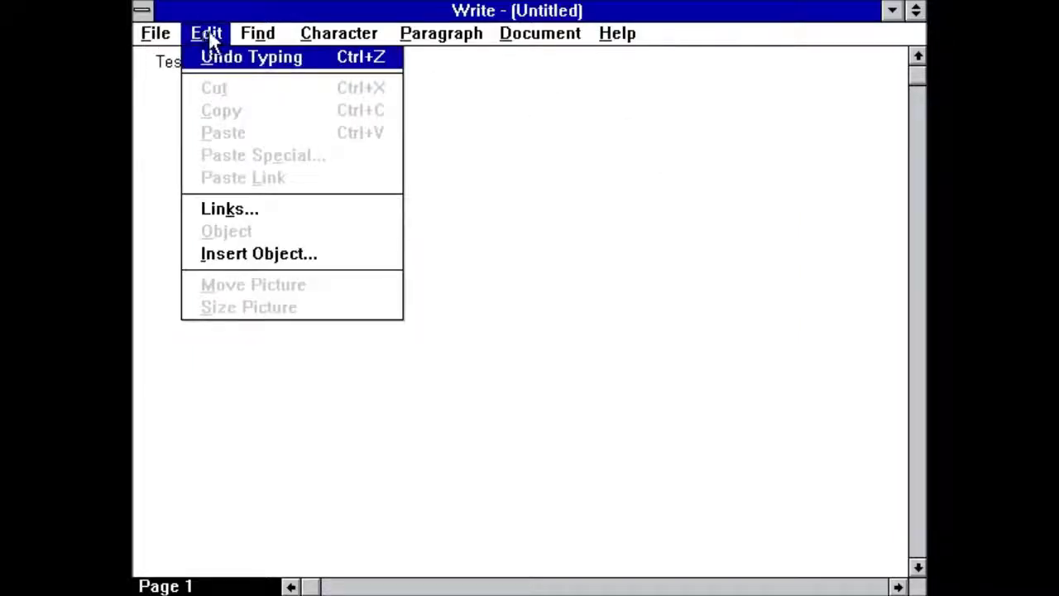
click(259, 38)
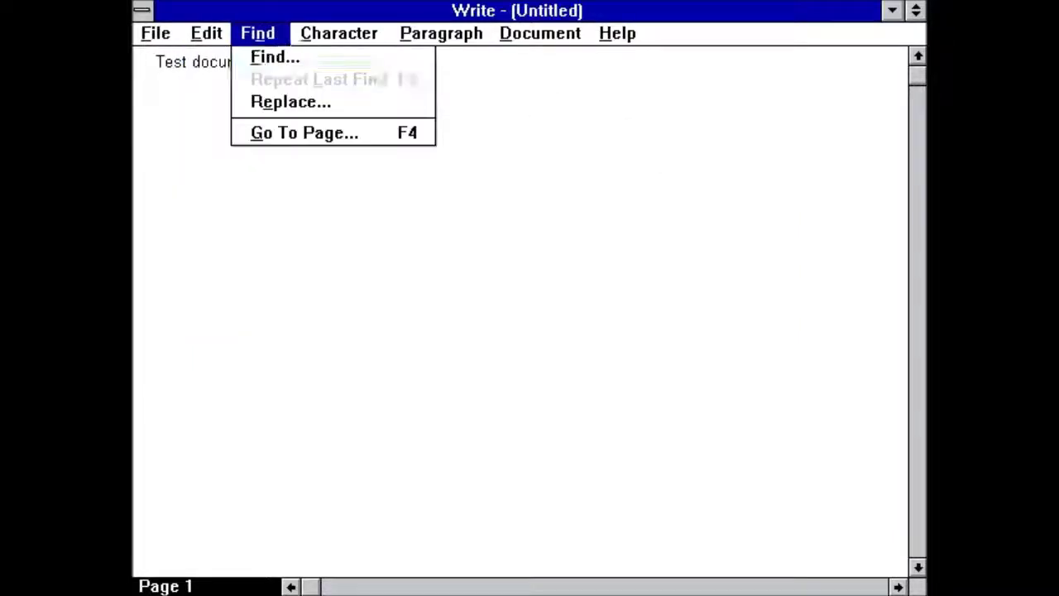
click(348, 33)
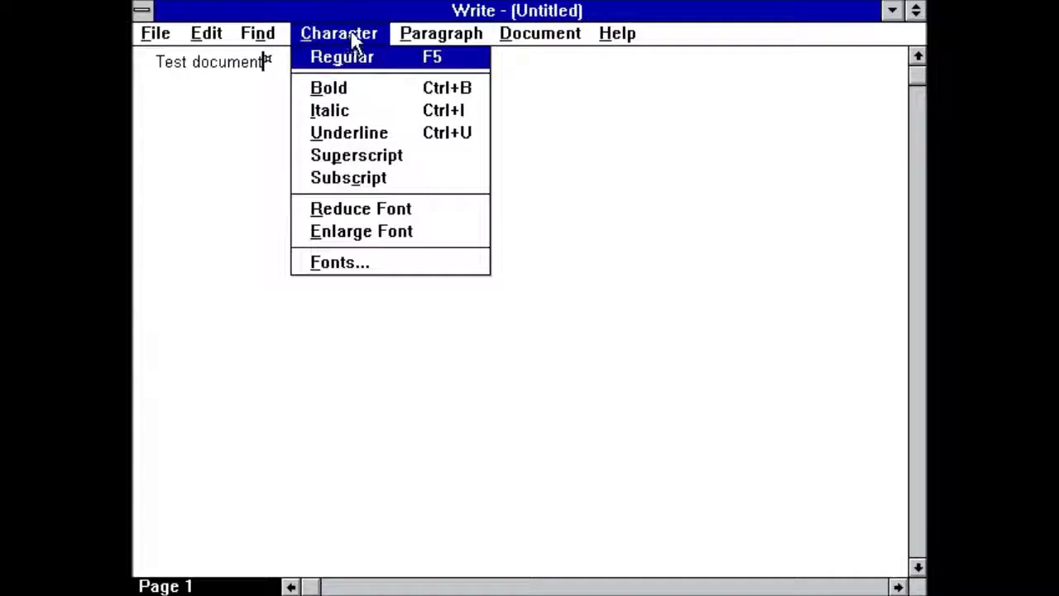
click(425, 37)
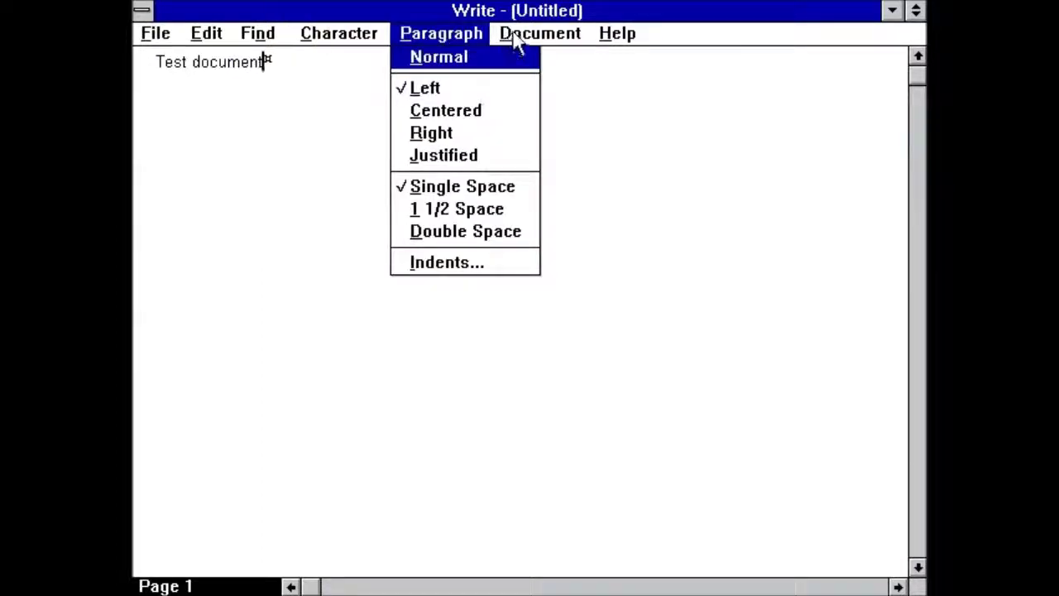
mouse_move(621, 33)
click(329, 13)
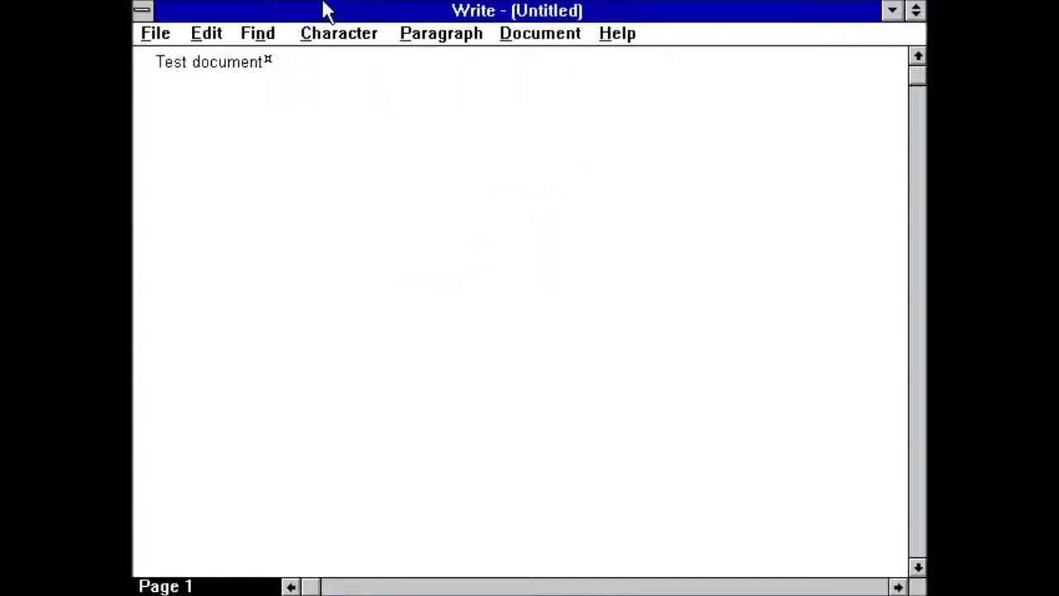
Close Write without saving the document, then start Paintbrush from the Accessories group and maximize it
double_click(142, 10)
click(529, 368)
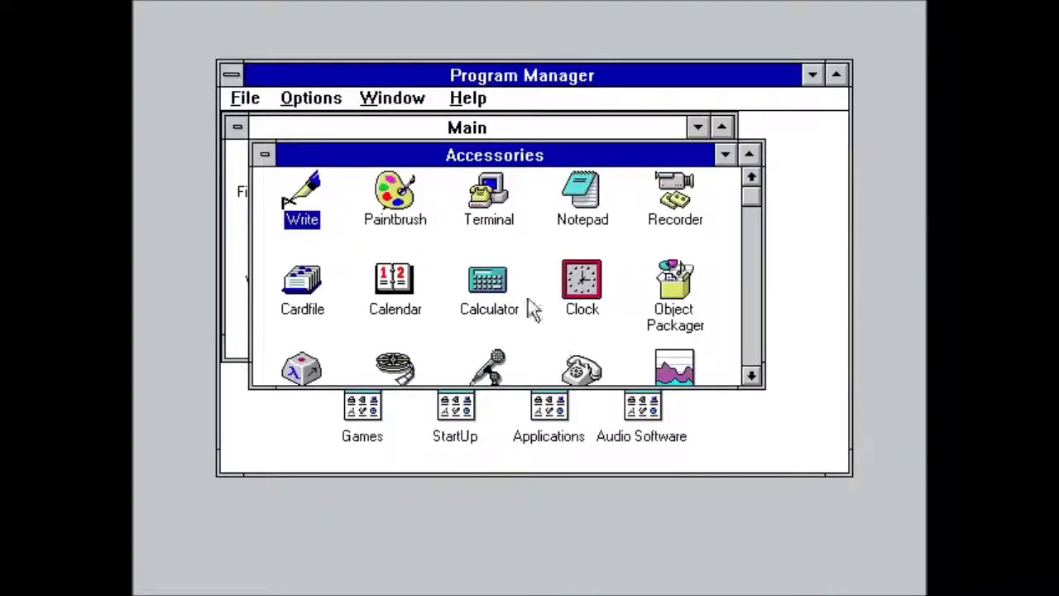
double_click(395, 213)
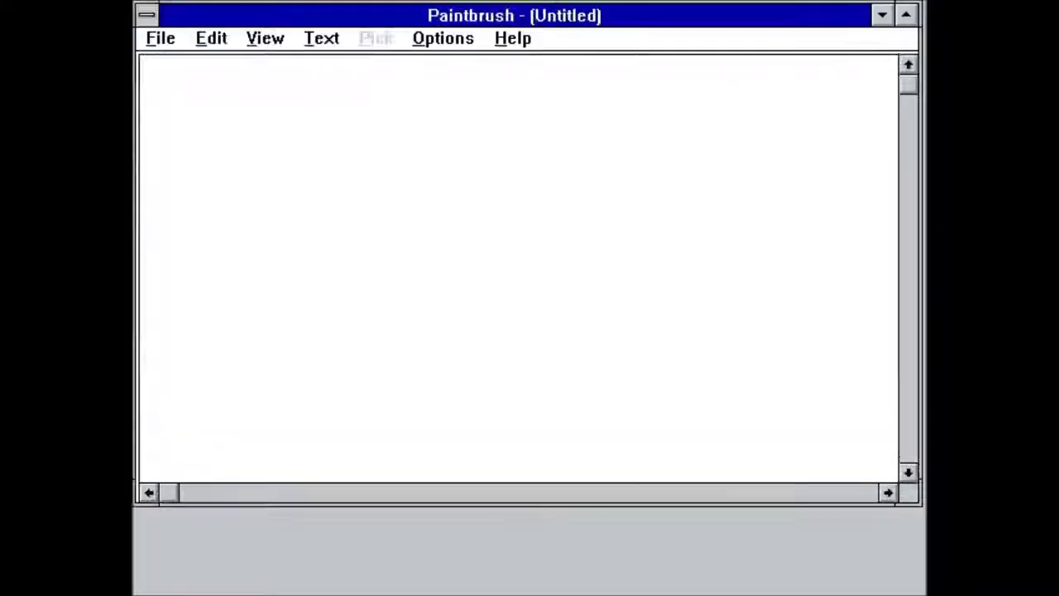
click(905, 14)
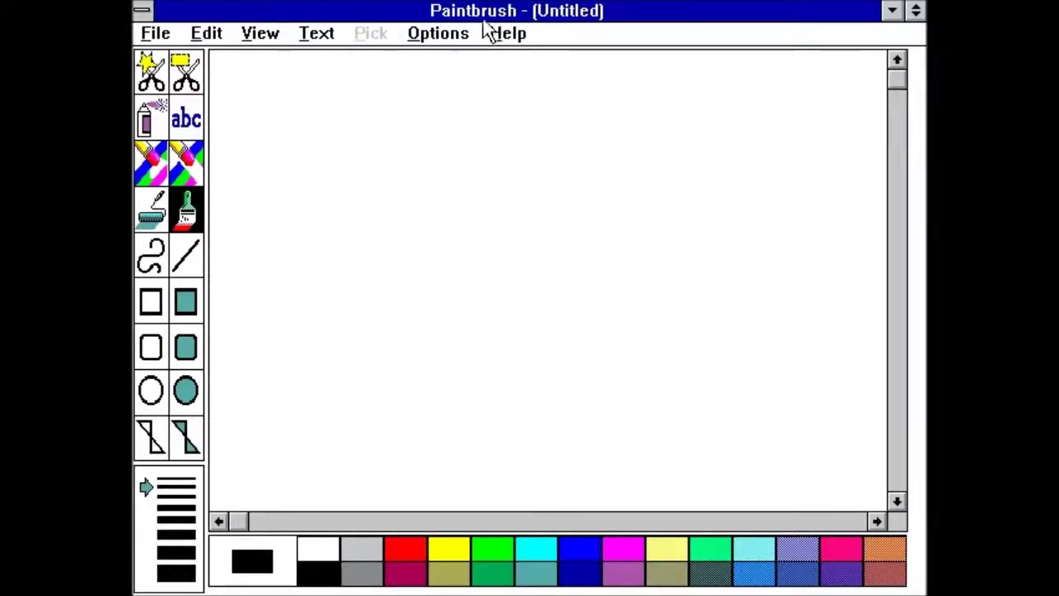
Draw the letters CCCP freehand in red with the brush across the upper half of the canvas
click(403, 550)
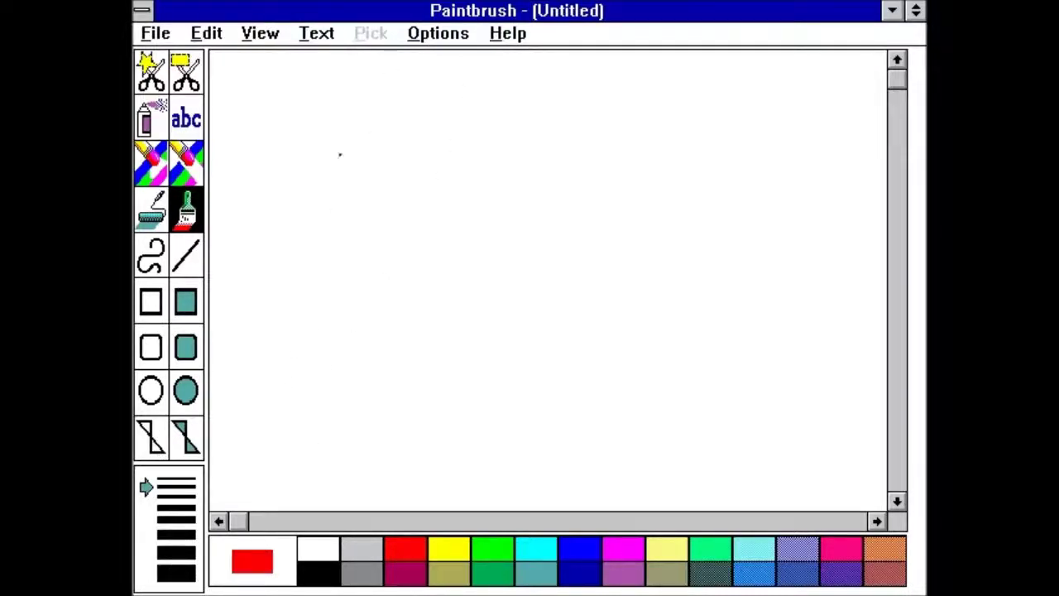
drag(330, 158, 376, 350)
drag(438, 152, 429, 331)
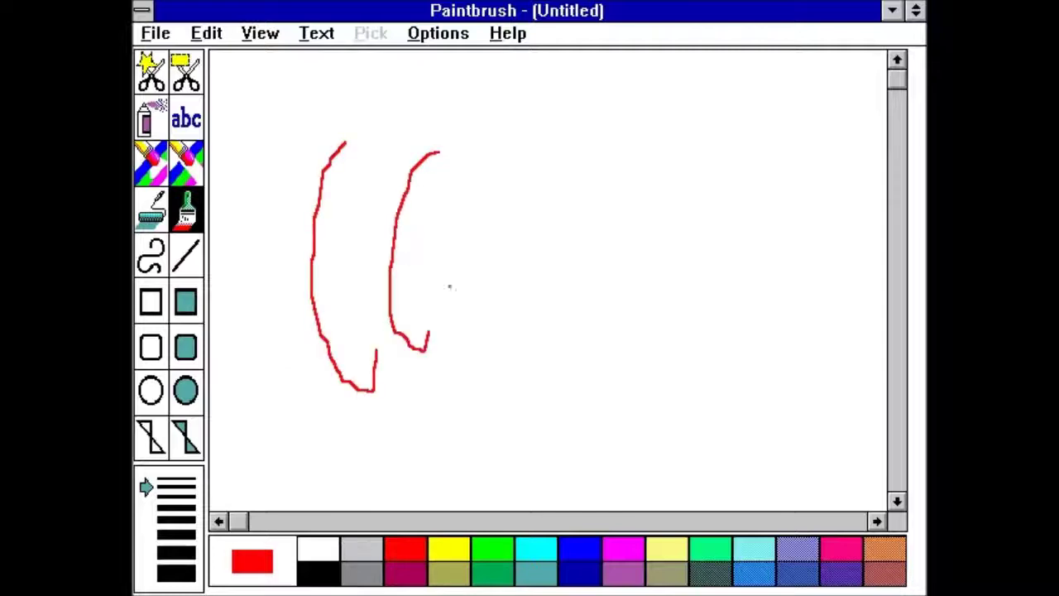
drag(484, 164, 494, 308)
drag(534, 142, 534, 317)
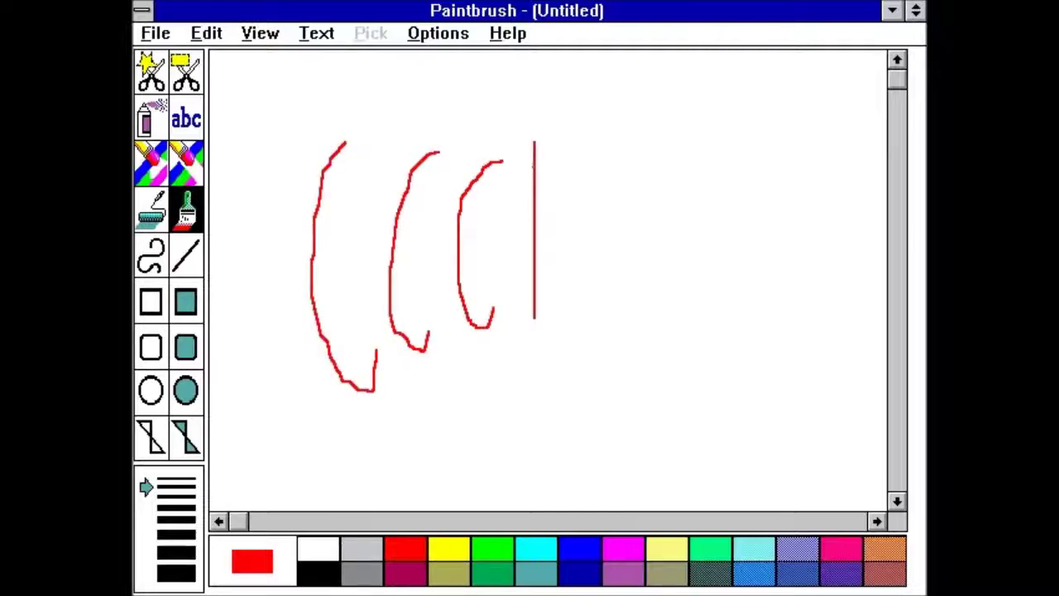
drag(535, 142, 569, 200)
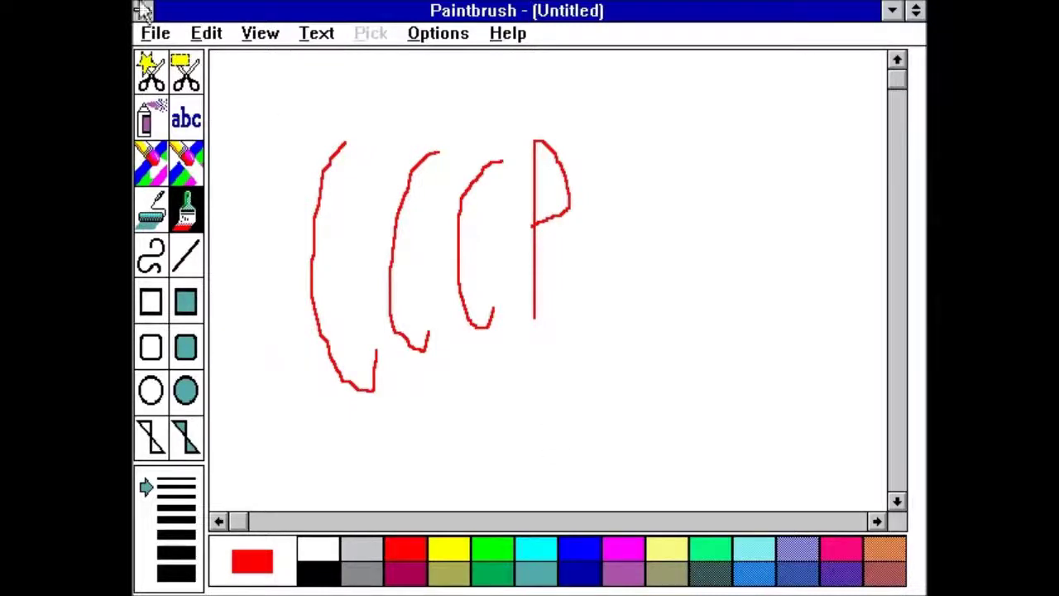
Zoom out to see the whole Paintbrush picture and zoom back in to normal size
click(207, 40)
click(249, 37)
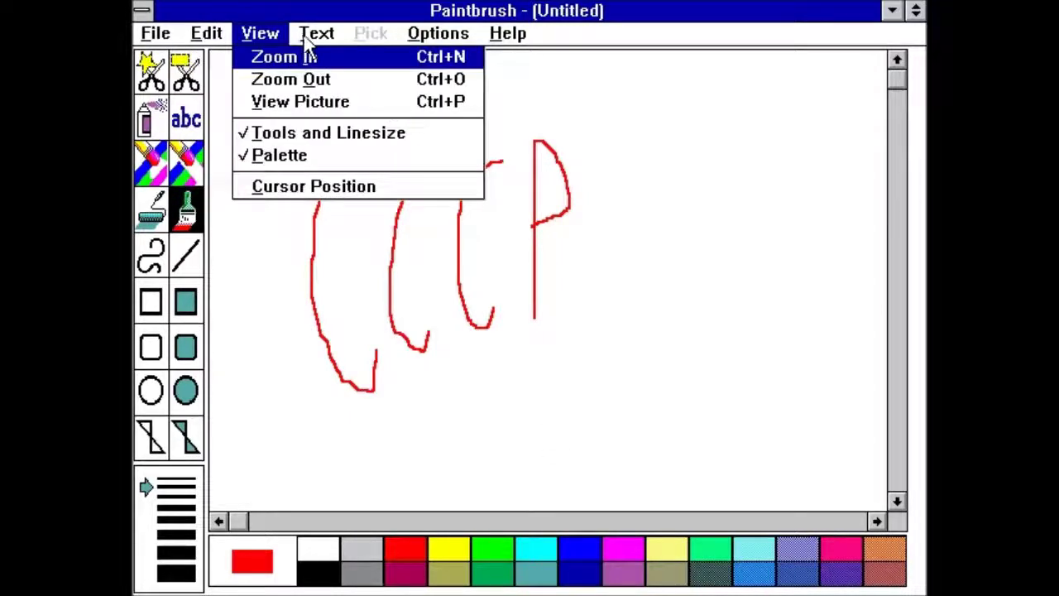
click(328, 81)
click(257, 34)
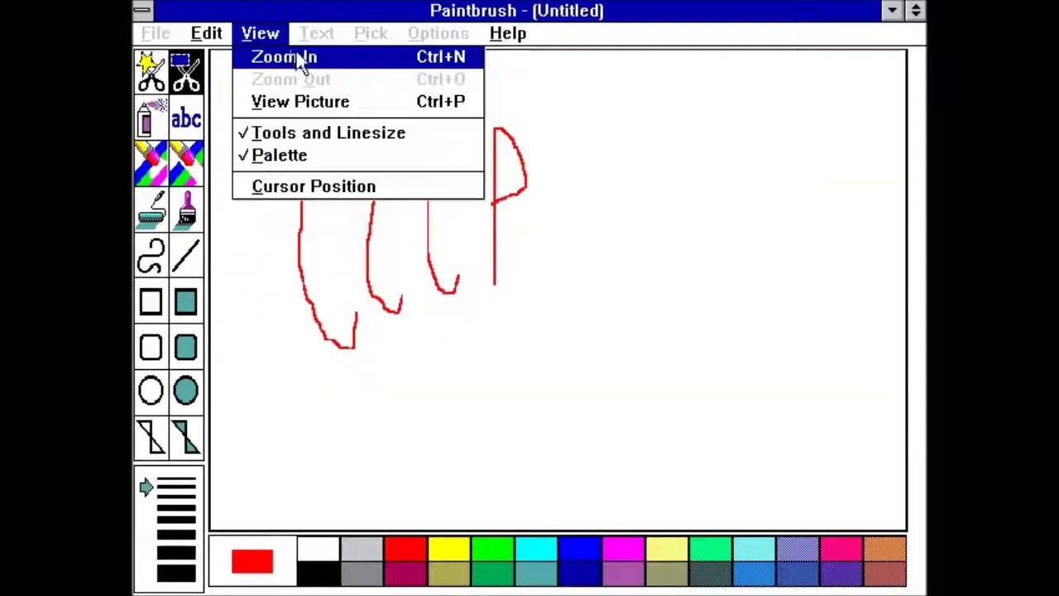
click(294, 58)
click(264, 34)
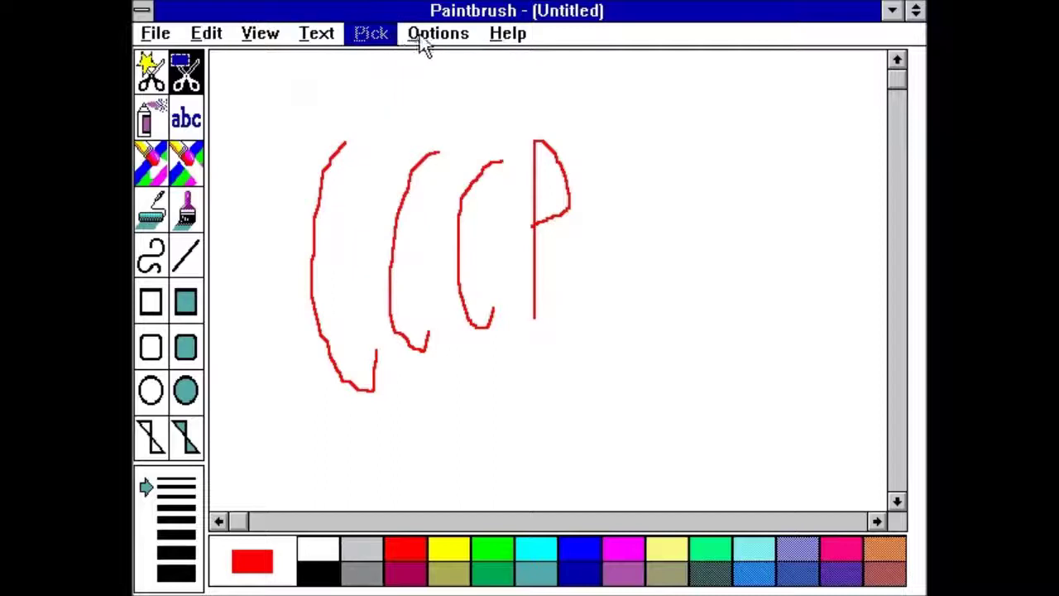
View the picture's Image Attributes with pels as the unit, and cancel without changing them
mouse_move(424, 37)
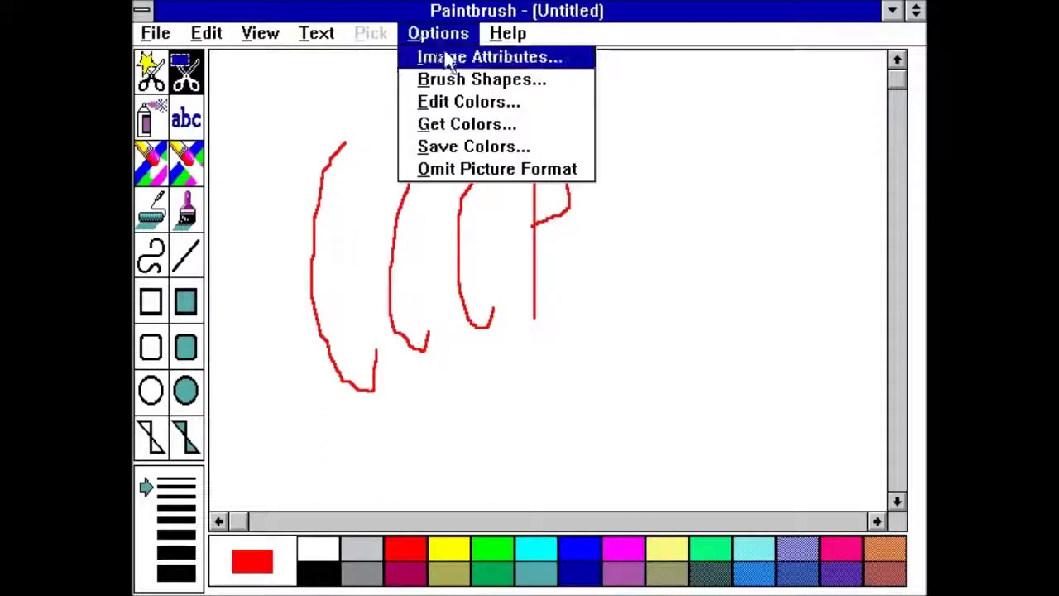
click(515, 58)
click(529, 302)
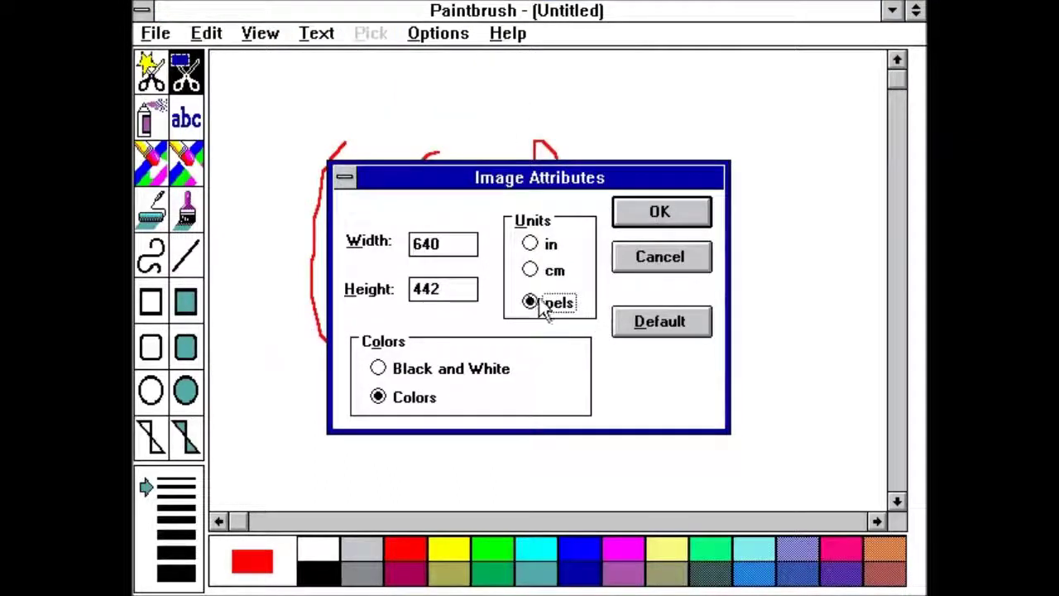
click(625, 263)
Look through Paintbrush's commands, view the Save As dialog's bitmap and PCX file type choices, and cancel without saving
click(449, 37)
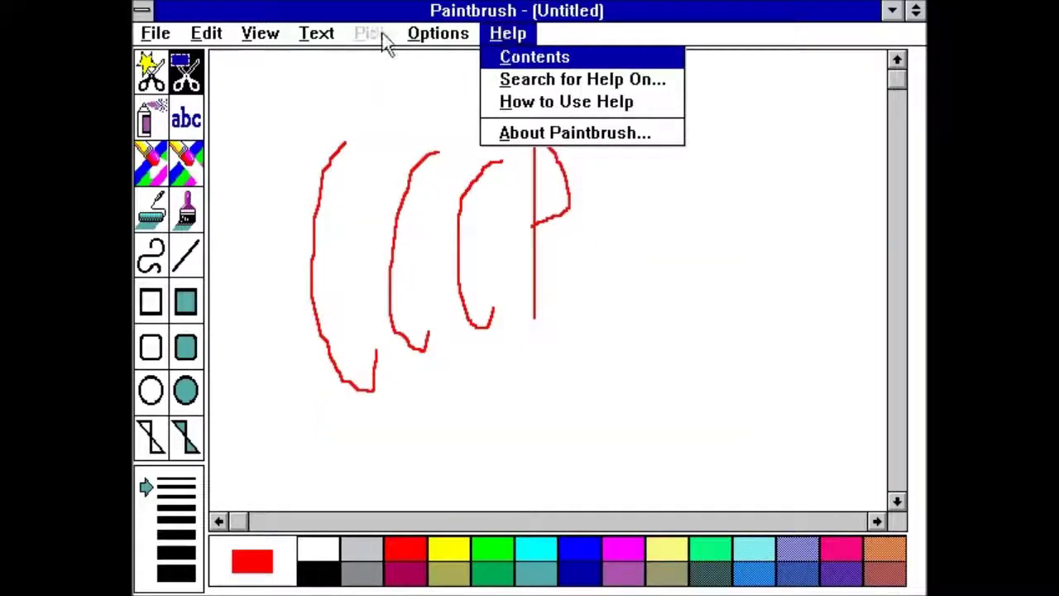
mouse_move(263, 33)
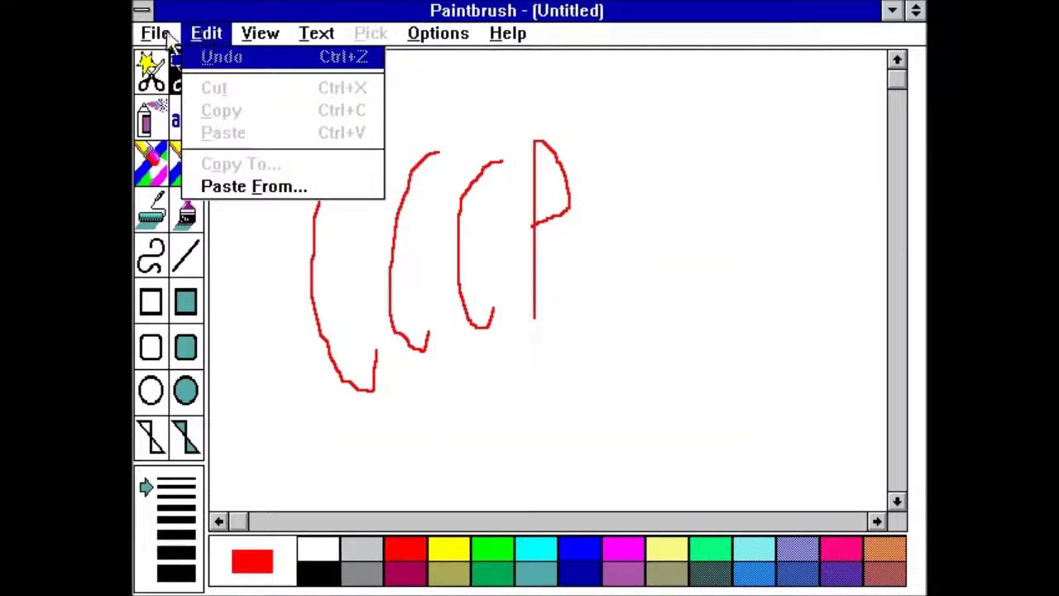
mouse_move(162, 35)
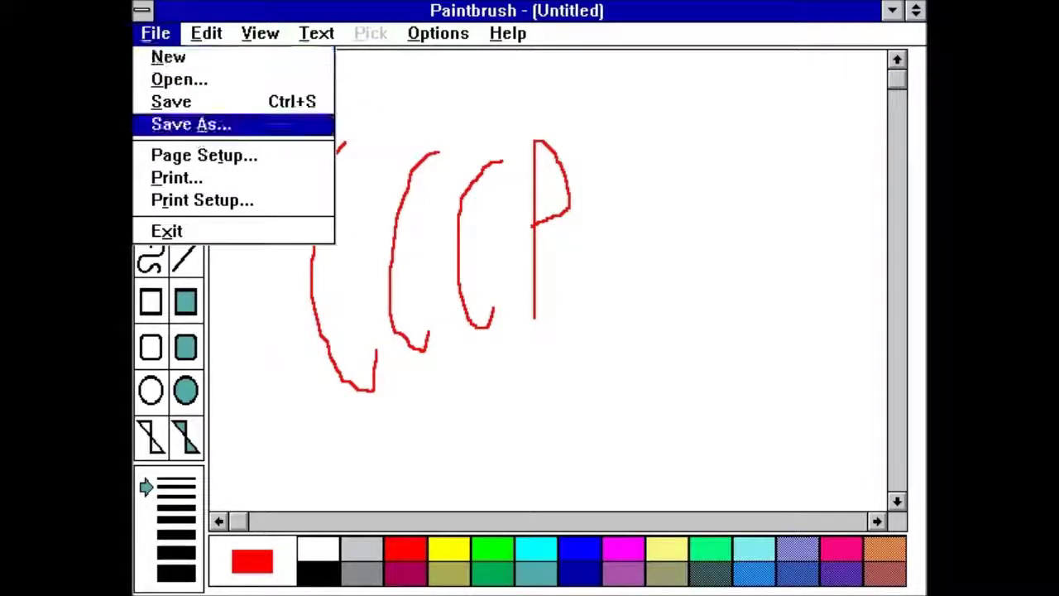
click(191, 124)
click(405, 340)
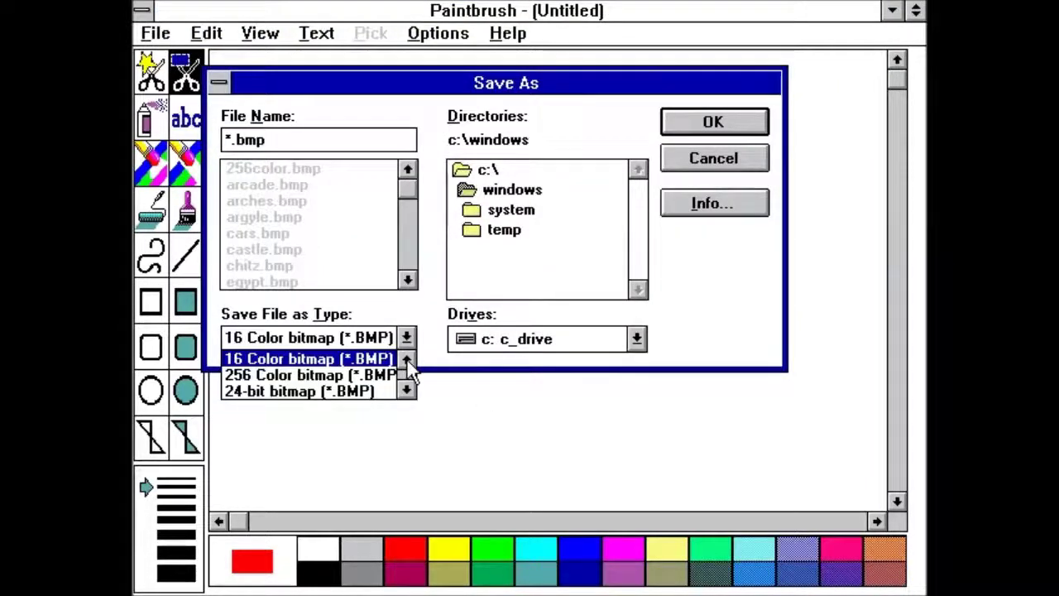
click(406, 358)
click(406, 358)
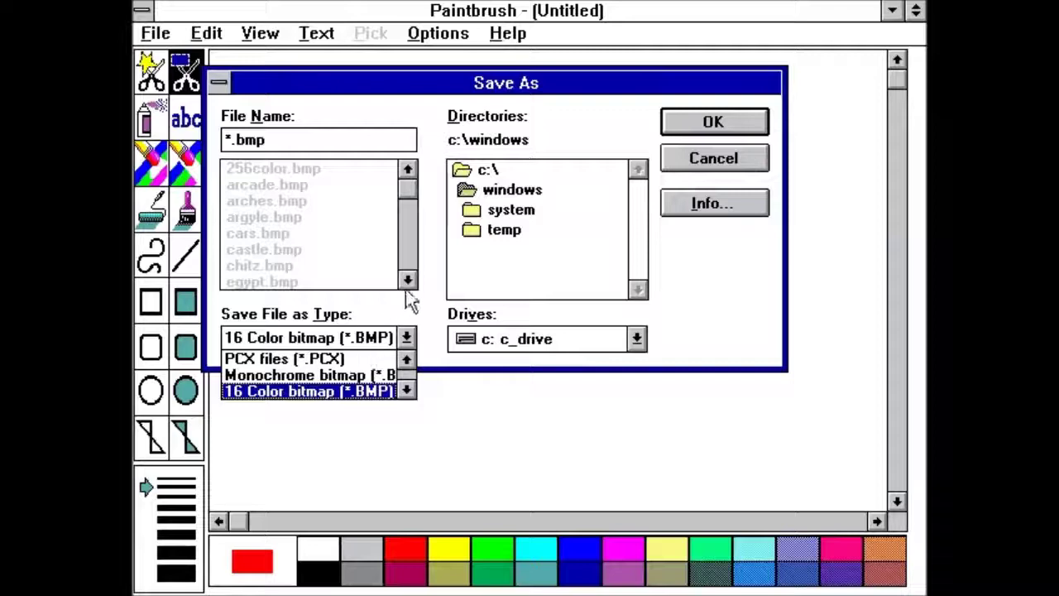
click(427, 299)
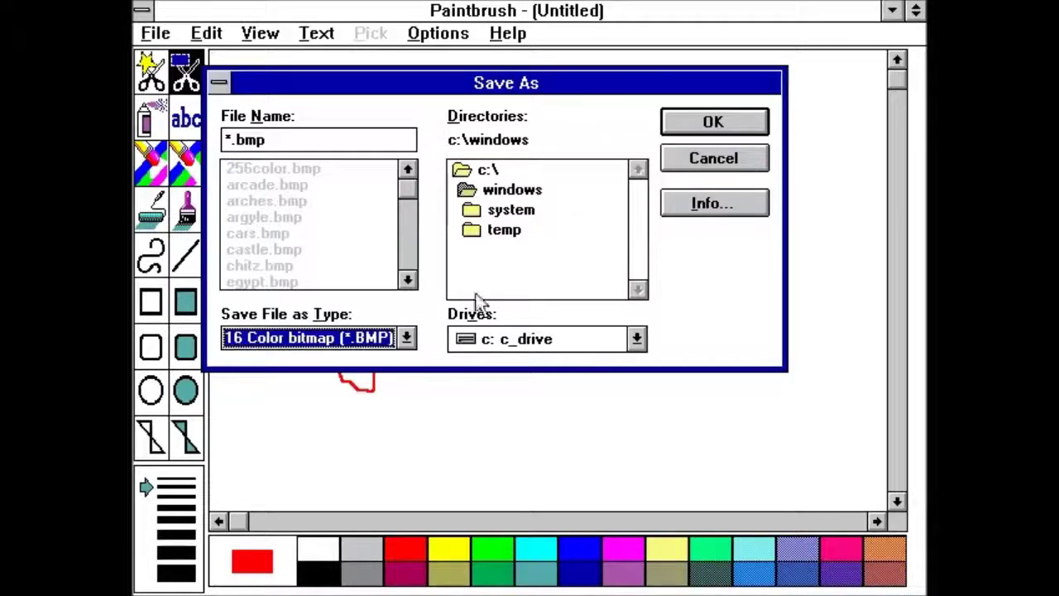
click(711, 162)
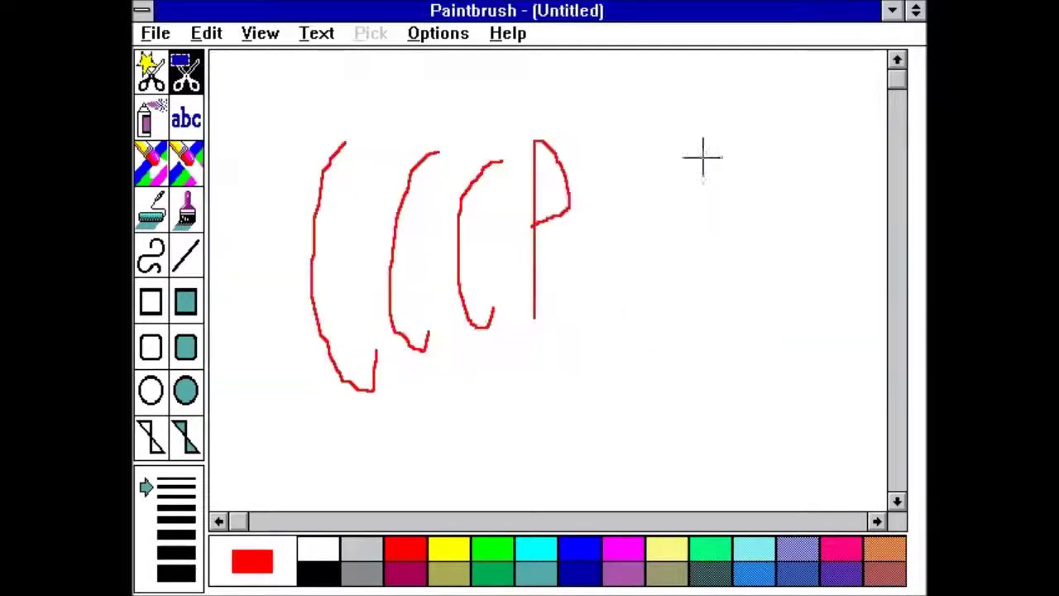
Close Paintbrush and discard the unsaved drawing
click(142, 11)
click(173, 151)
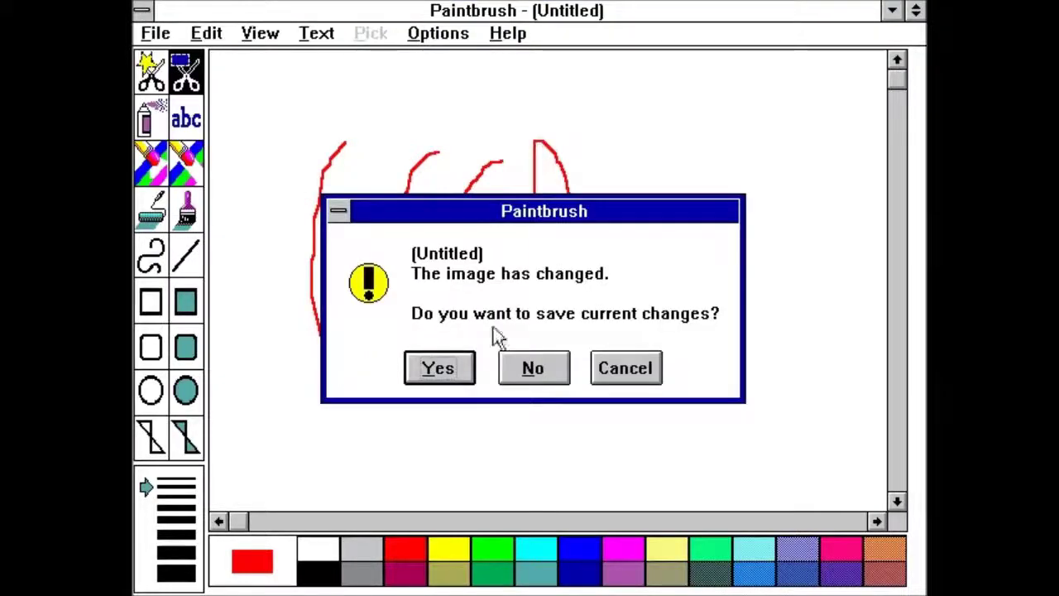
click(532, 366)
Start Terminal from the Accessories group, accept None as the default serial port and maximize it
double_click(488, 192)
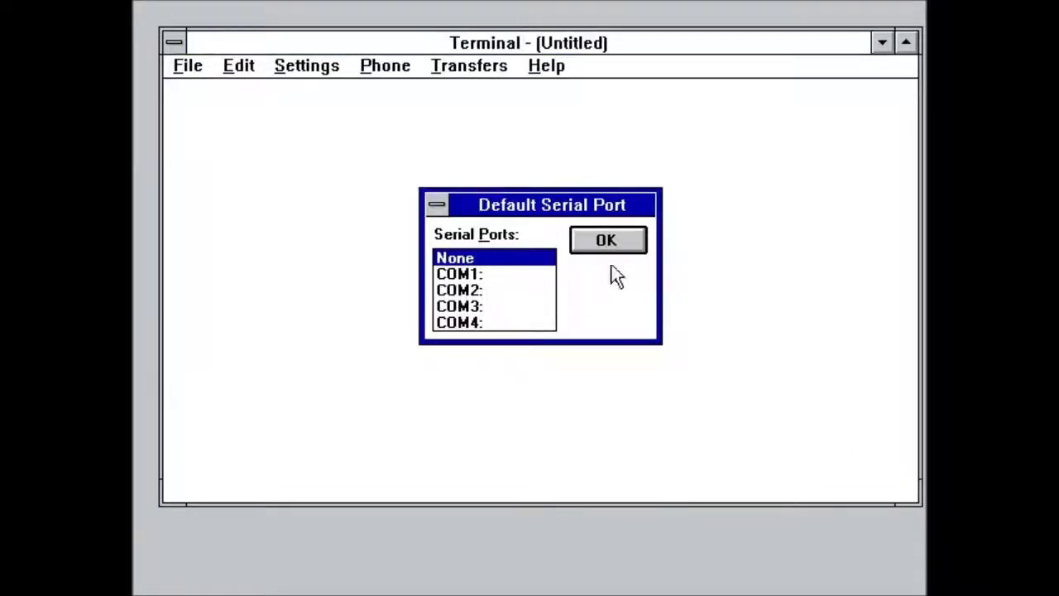
click(606, 240)
click(906, 42)
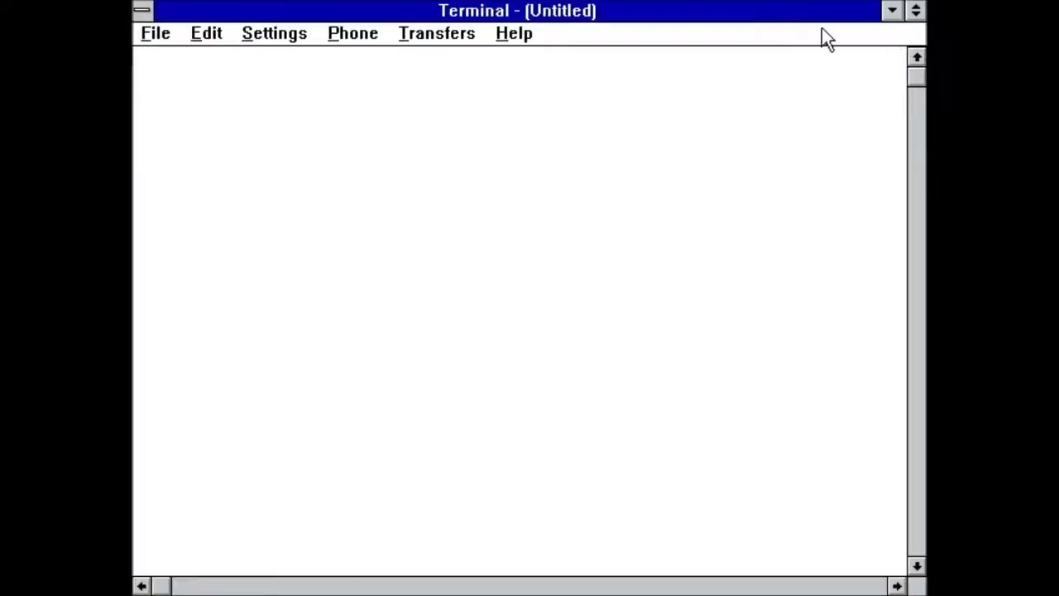
Look through Terminal's help, transfer, phone, settings and edit commands without applying any
click(524, 39)
click(469, 39)
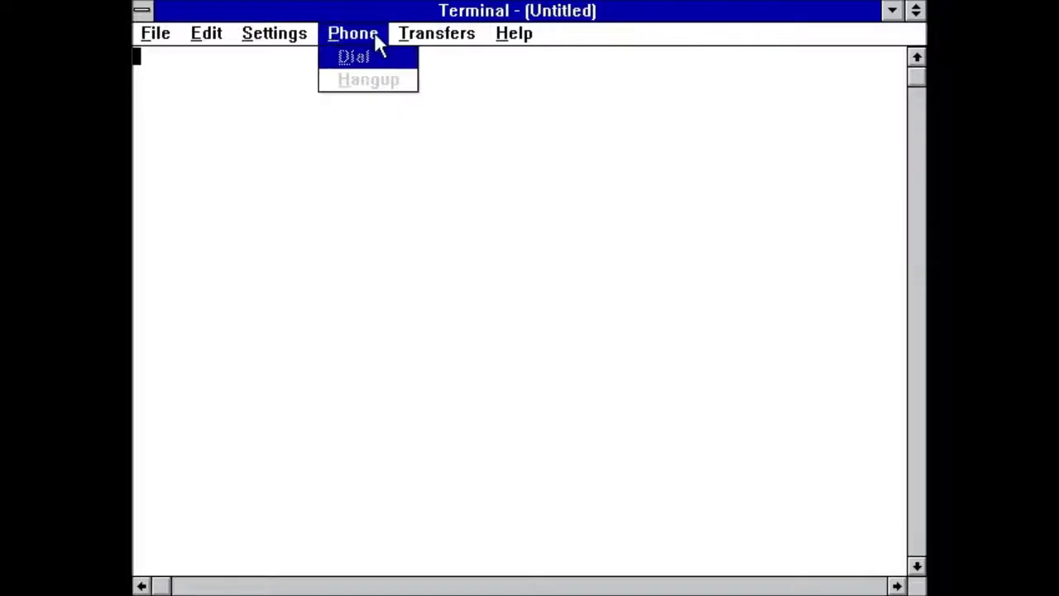
mouse_move(285, 39)
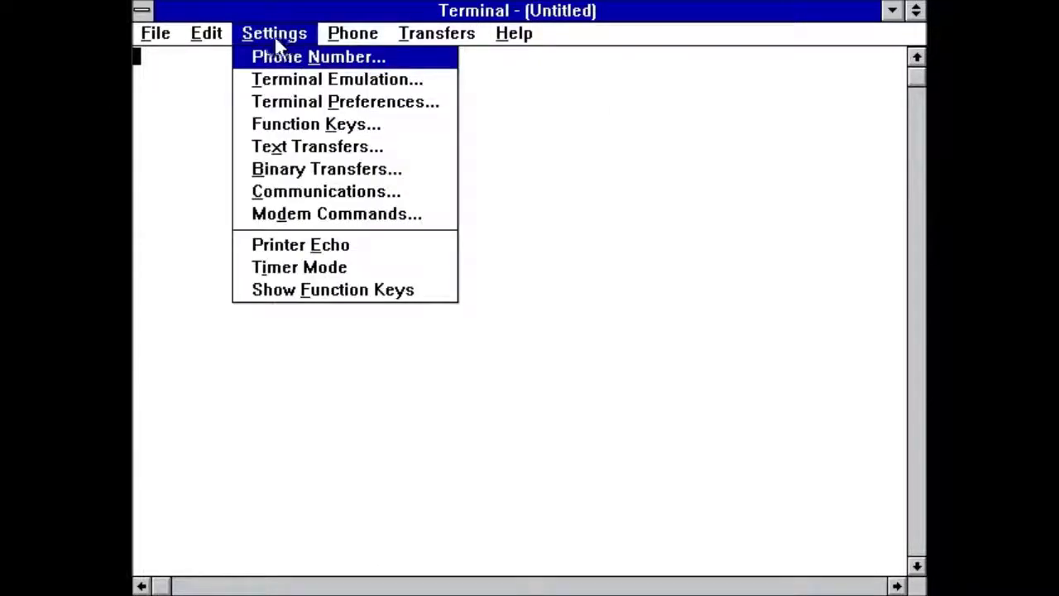
mouse_move(217, 35)
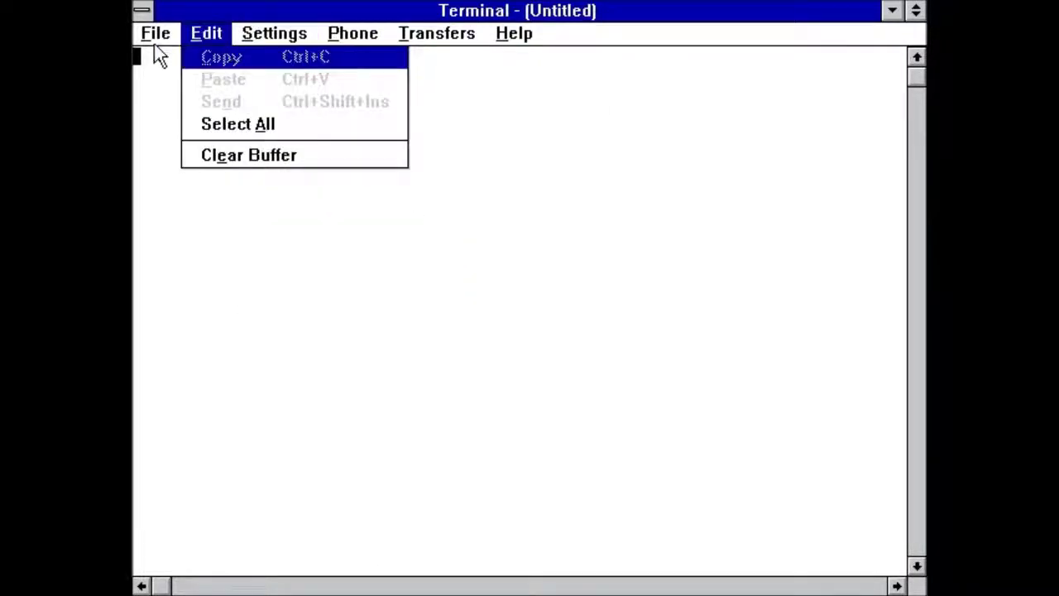
View Terminal's File Save As dialog, cancel it without saving and close Terminal
mouse_move(147, 33)
click(203, 132)
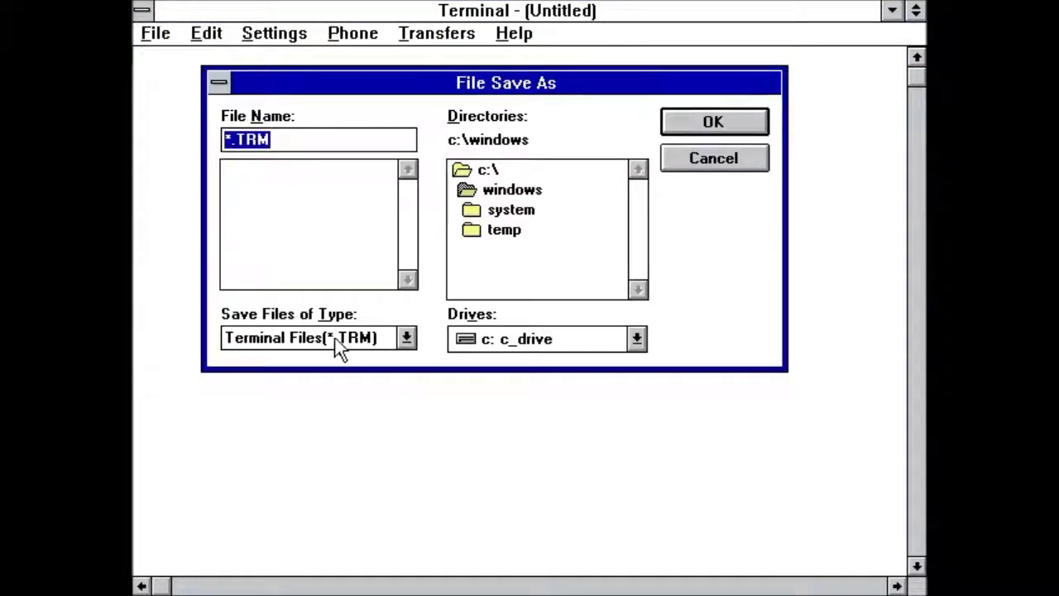
click(713, 158)
double_click(137, 8)
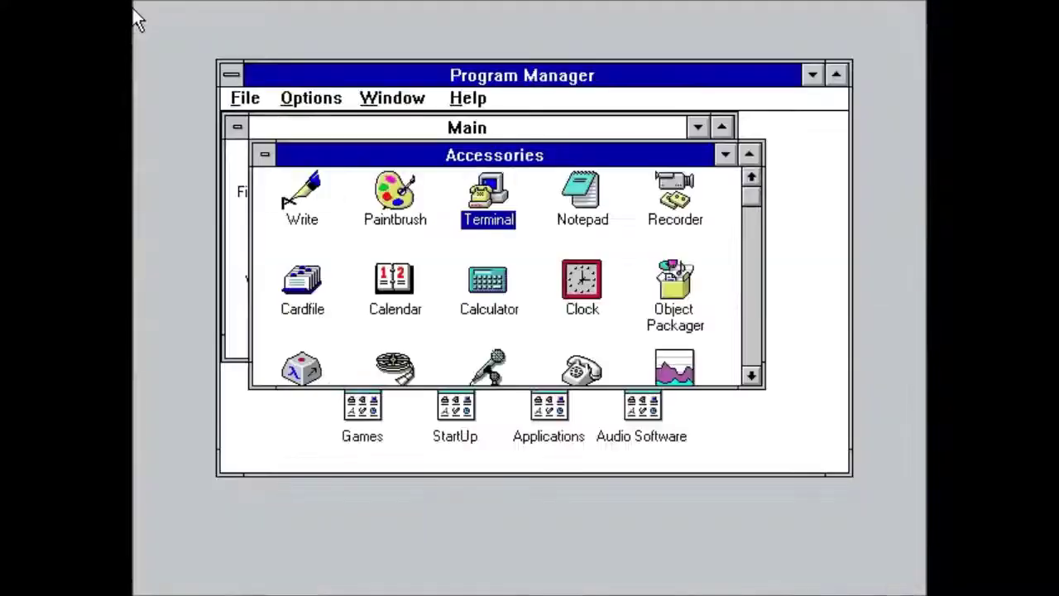
Start Notepad from the Accessories group, maximize it and enter the text "Test notepad"
double_click(579, 191)
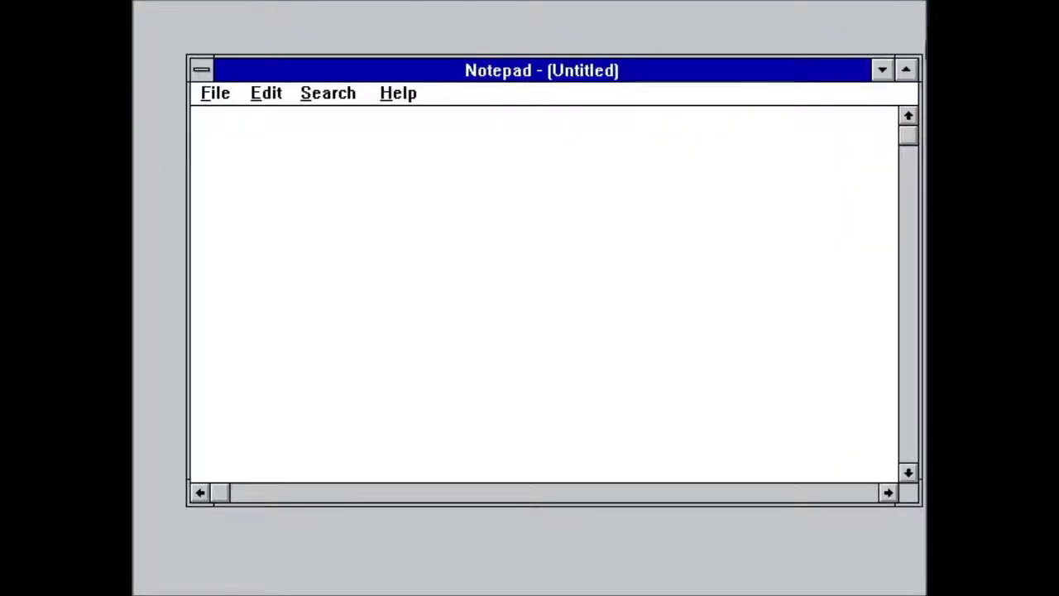
click(908, 75)
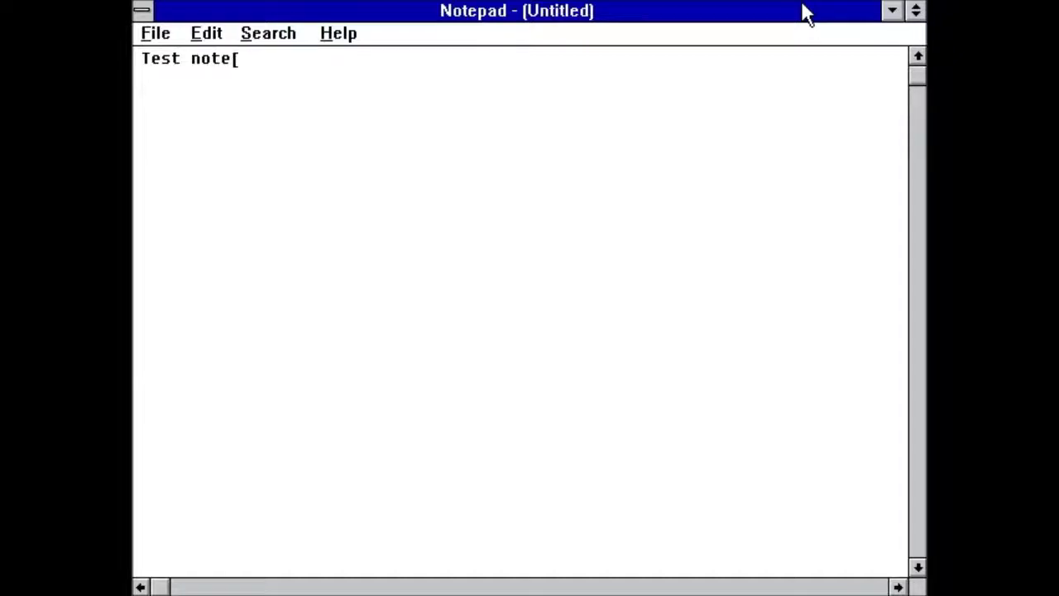
View the Save As dialog for the Notepad text and cancel without saving
click(154, 33)
click(199, 126)
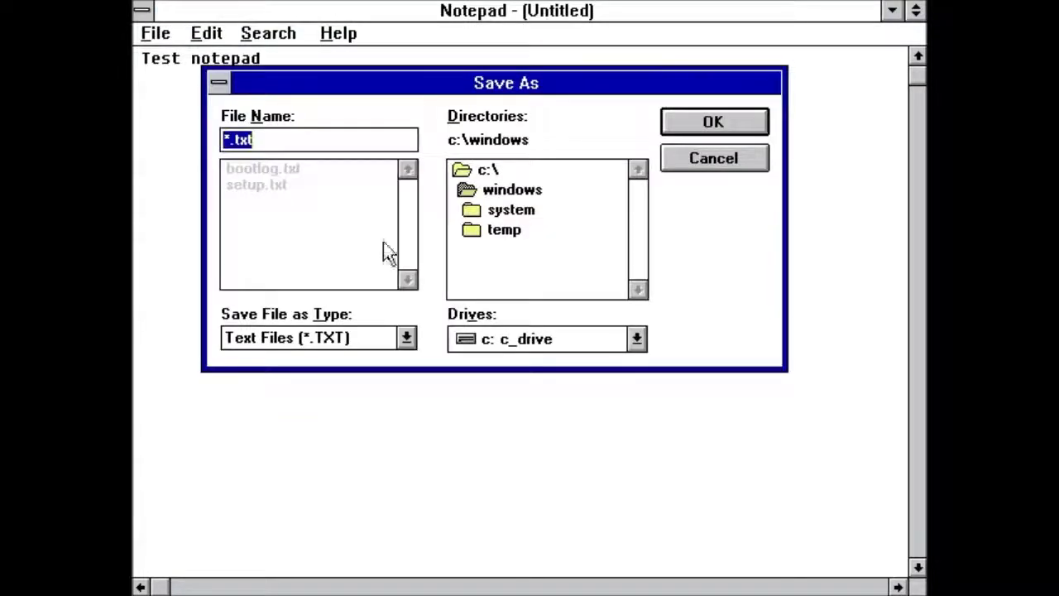
click(704, 162)
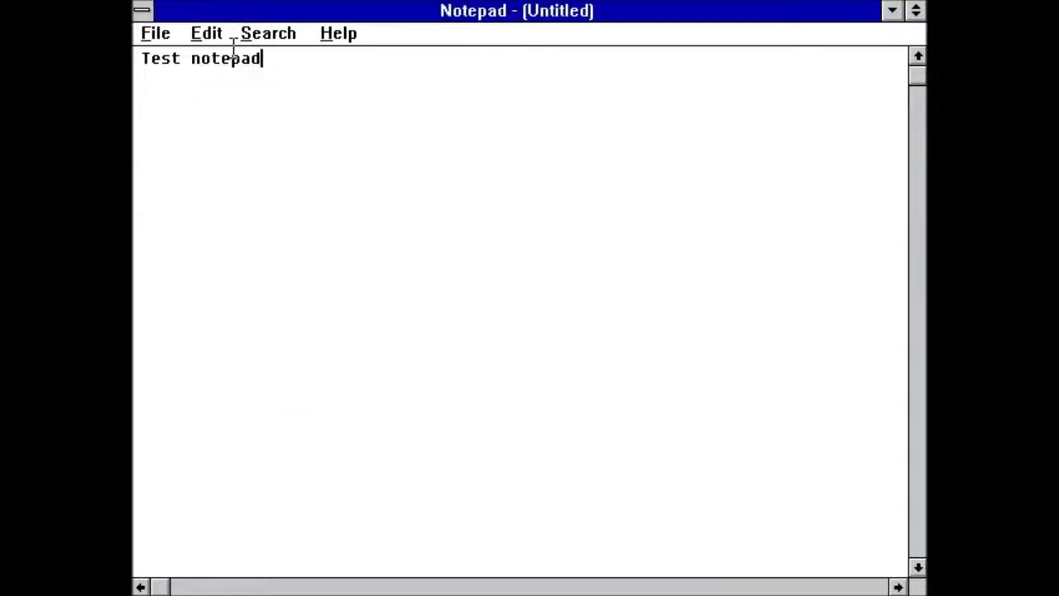
Look through Notepad's file, edit, search and help commands without applying any
click(148, 35)
click(206, 33)
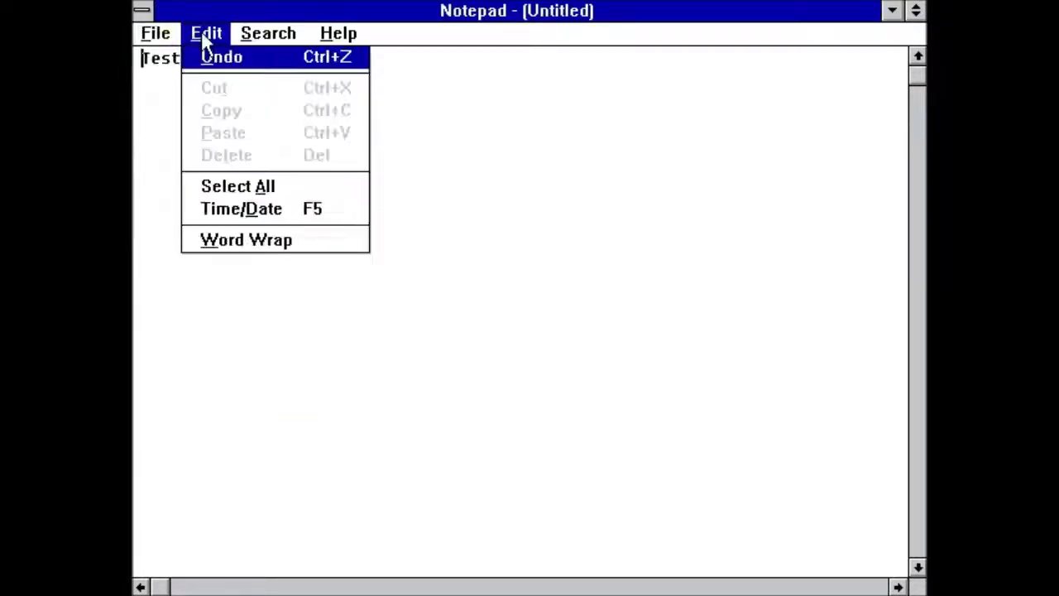
click(265, 30)
click(337, 35)
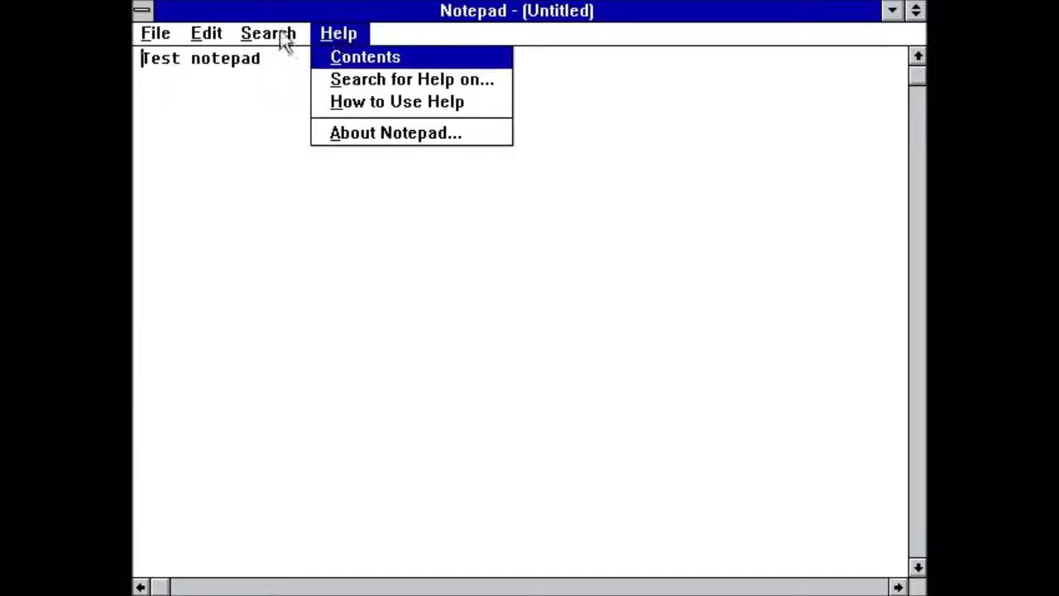
Close Notepad without saving the text and start Recorder from the Accessories group
double_click(142, 10)
key(n)
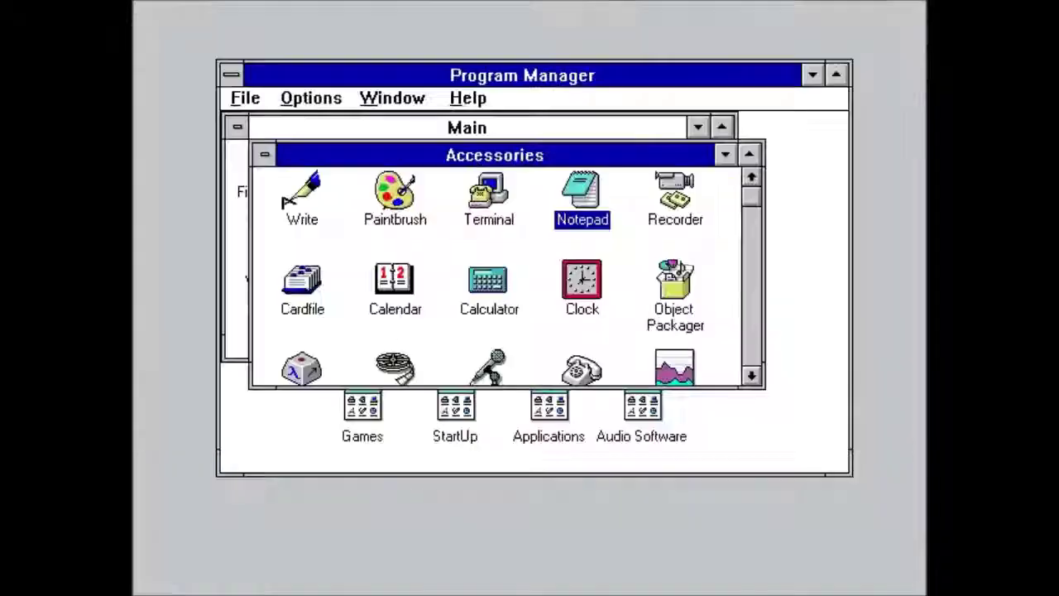
double_click(688, 195)
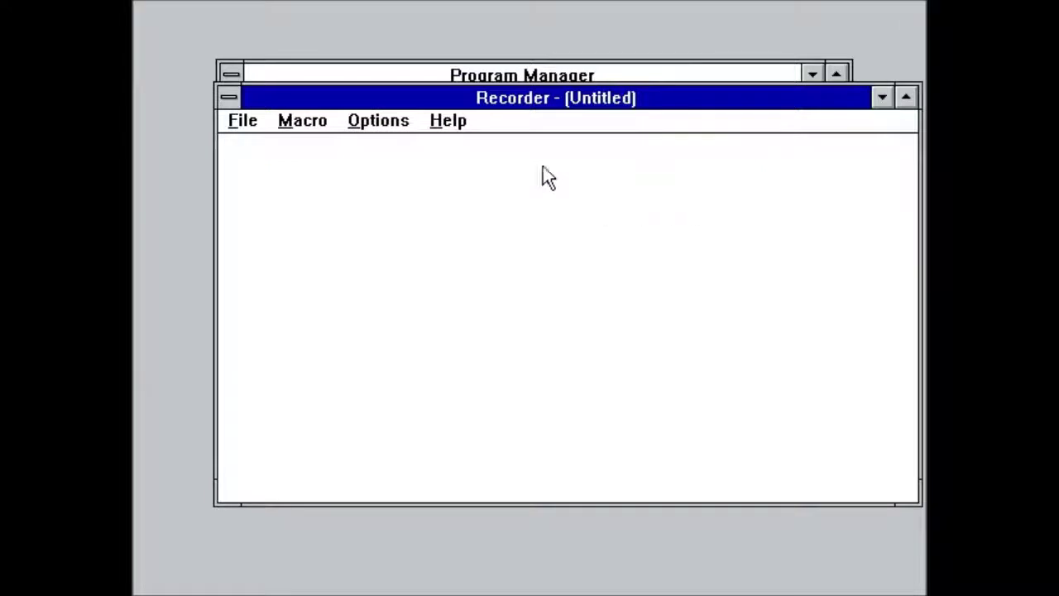
Start recording a macro named "014e" with the shortcut Ctrl+Backspace, keeping the other recording options as they are
click(247, 122)
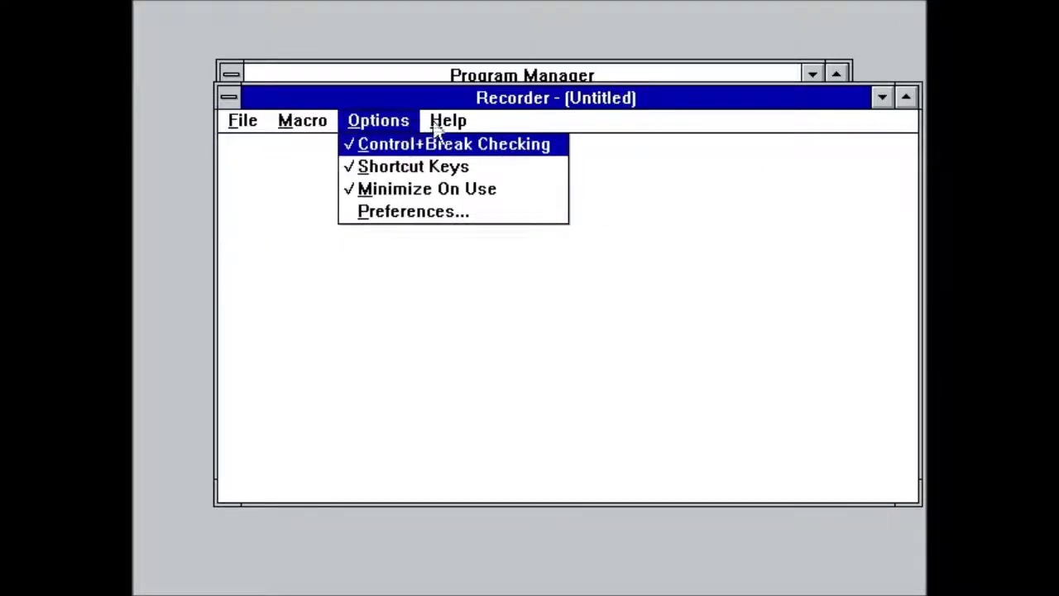
mouse_move(448, 121)
mouse_move(302, 121)
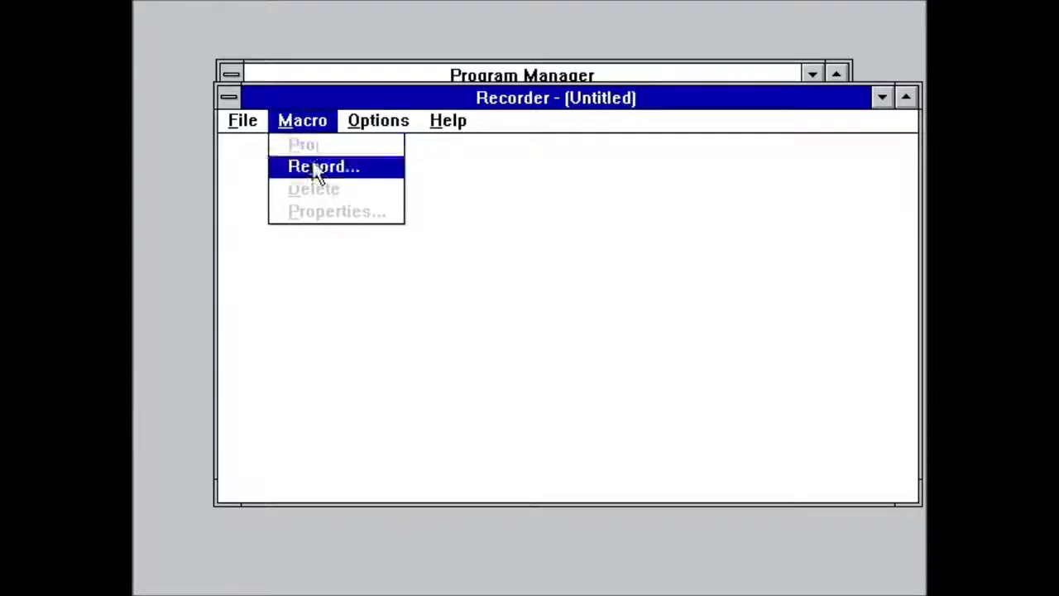
click(314, 168)
click(411, 239)
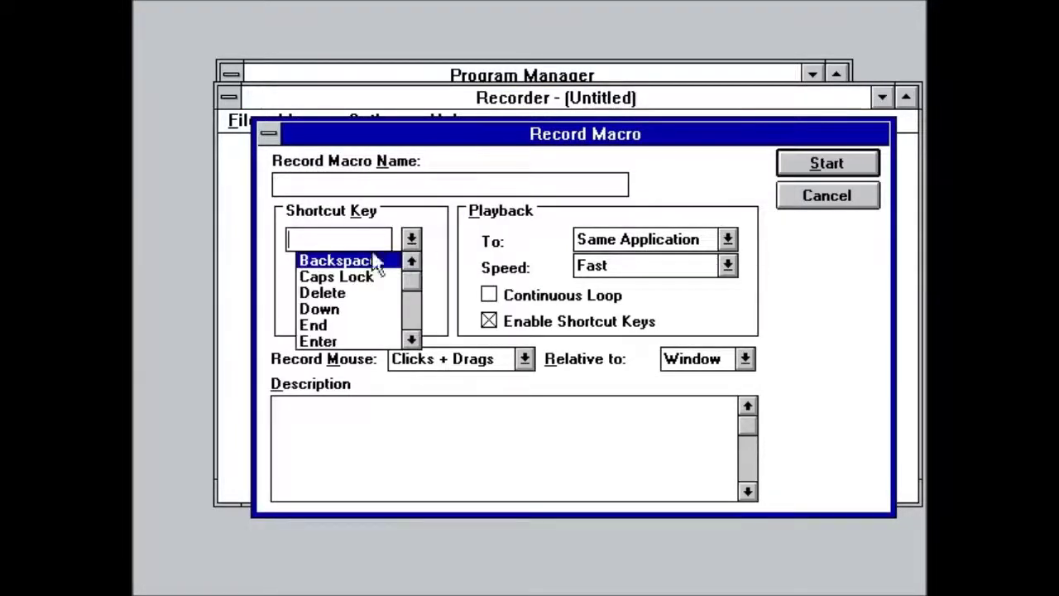
click(367, 262)
click(367, 182)
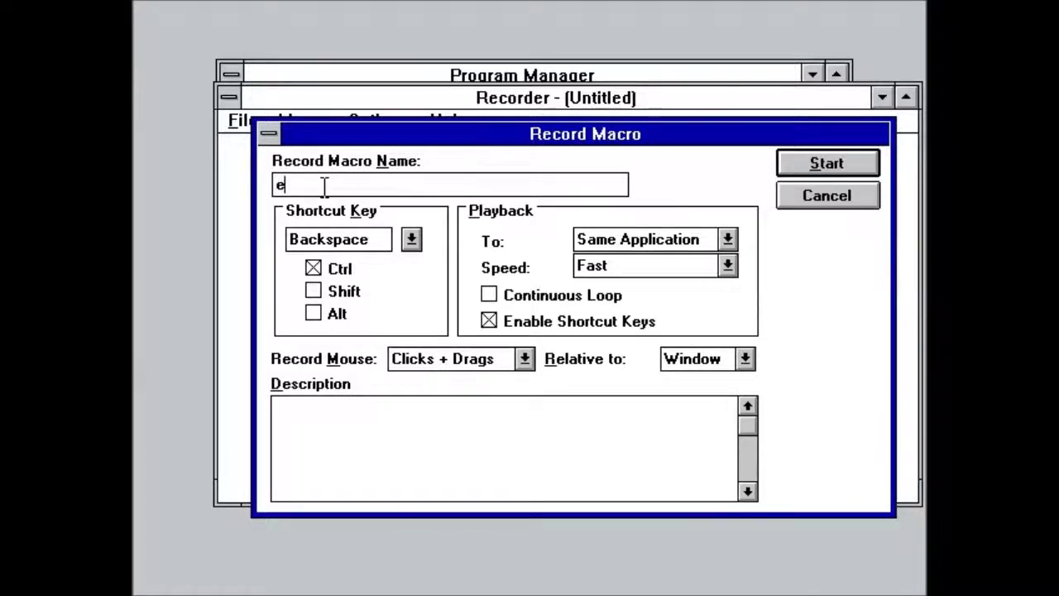
text(e)
key(BackSpace)
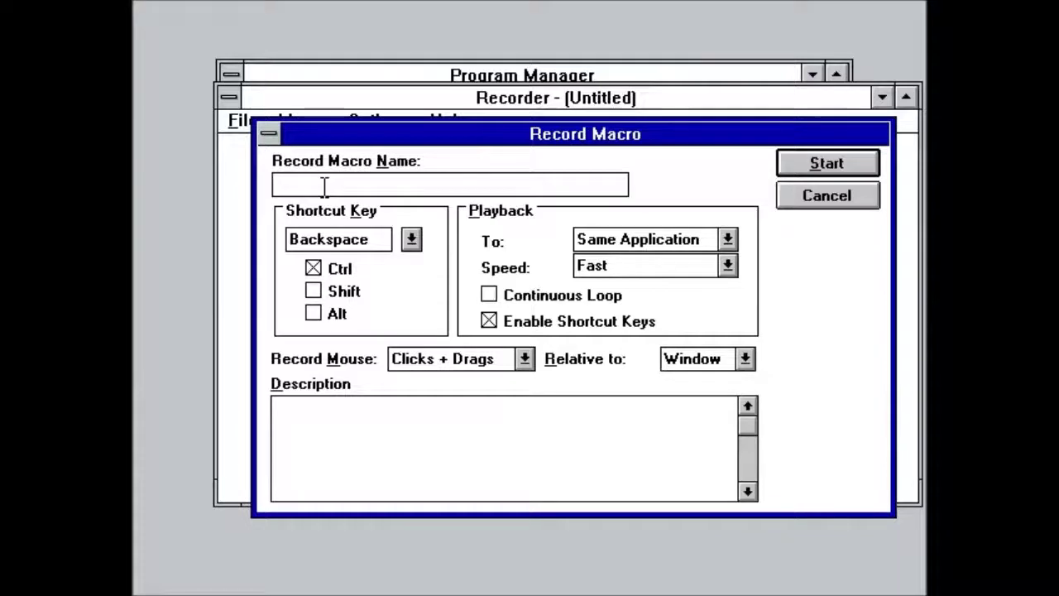
text(014e)
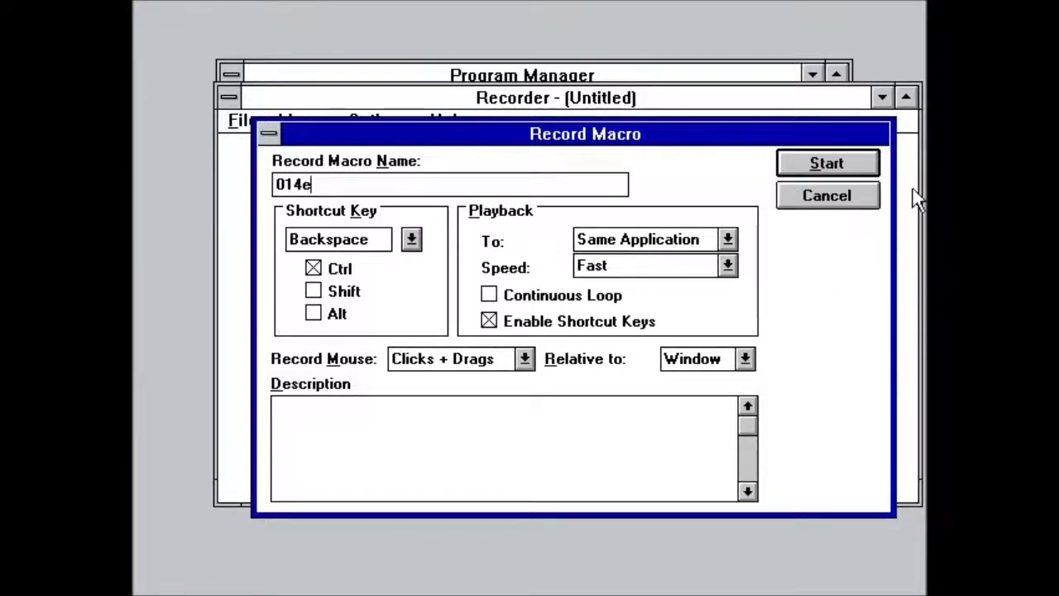
click(832, 168)
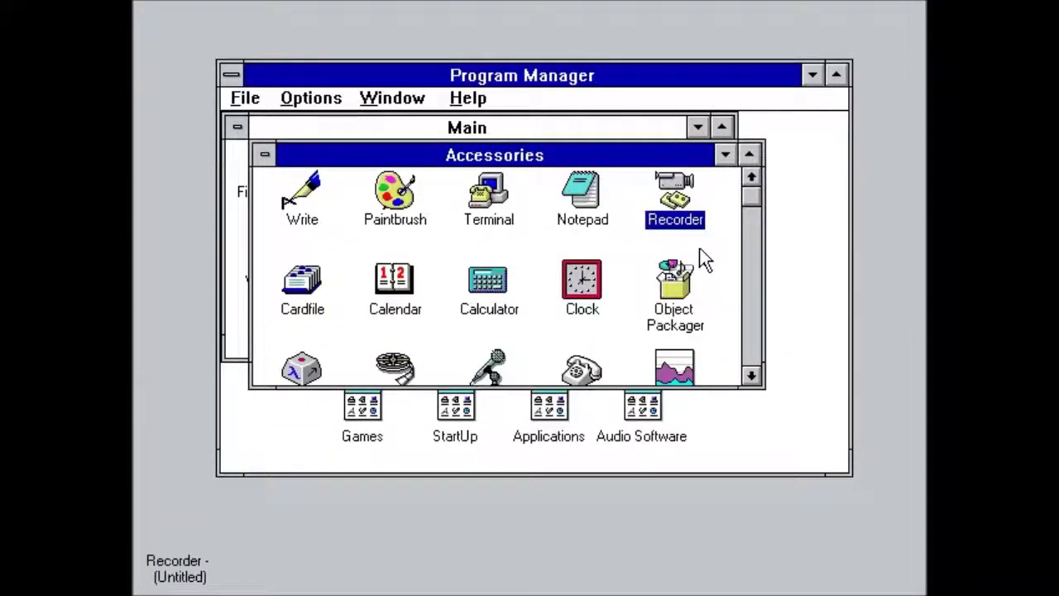
Start Paintbrush from the Accessories group in a maximized window and brush four red C-shaped strokes side by side
double_click(389, 192)
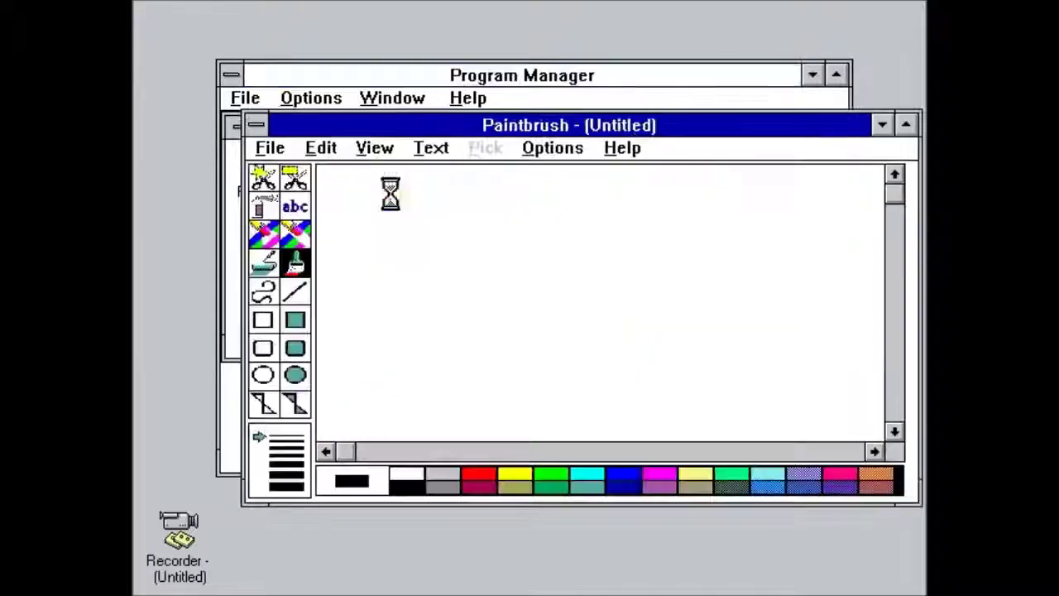
click(906, 126)
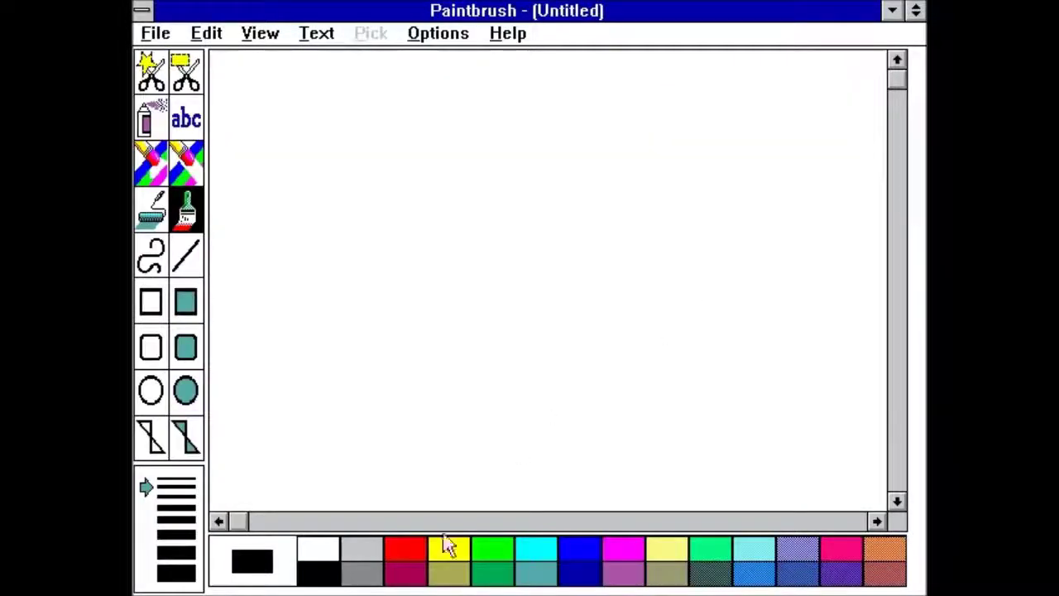
click(411, 548)
mouse_move(355, 163)
mouse_down()
mouse_move(279, 213)
mouse_move(383, 339)
mouse_up()
drag(443, 166, 422, 318)
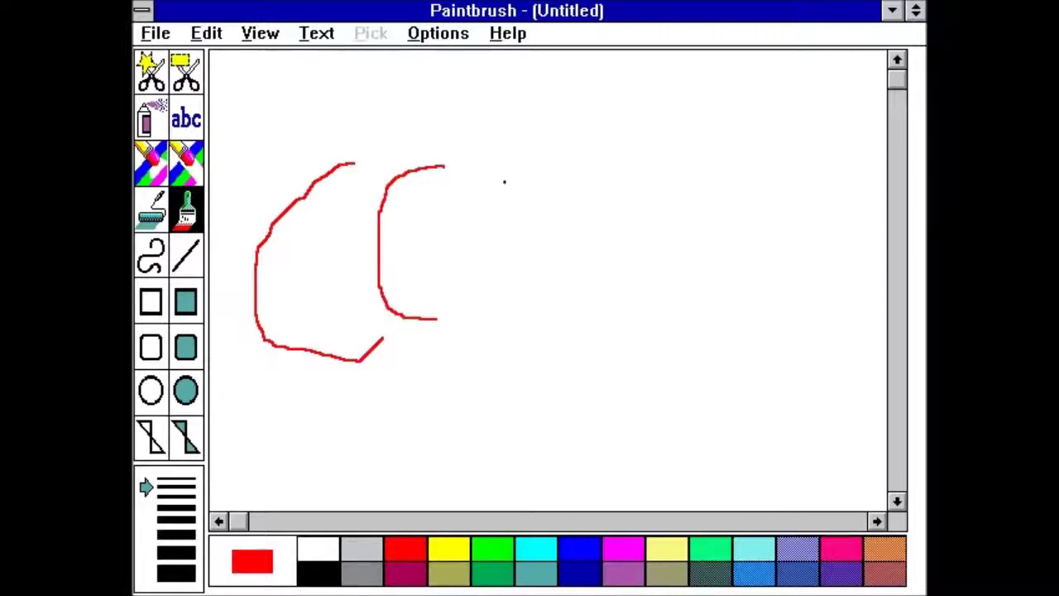
drag(470, 178, 501, 308)
drag(595, 139, 546, 254)
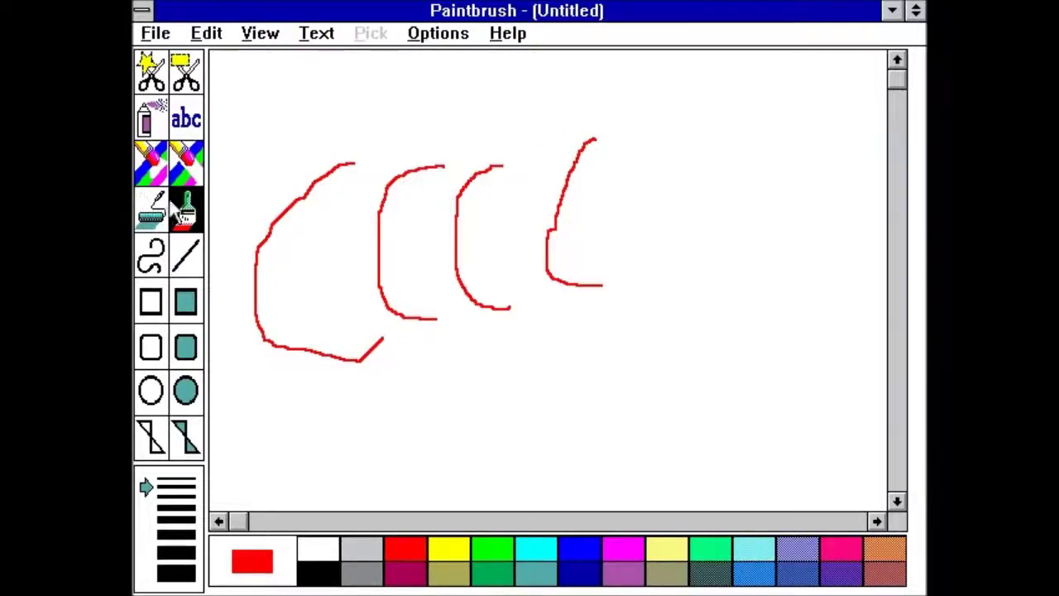
Erase the fourth red stroke and brush a red letter P in its place
click(186, 163)
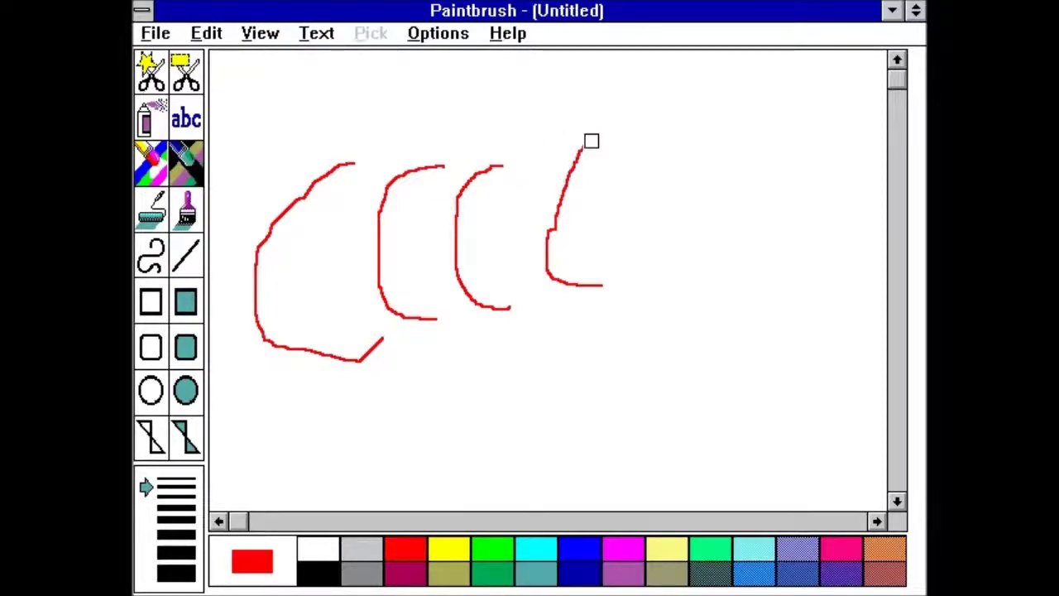
drag(568, 186, 566, 184)
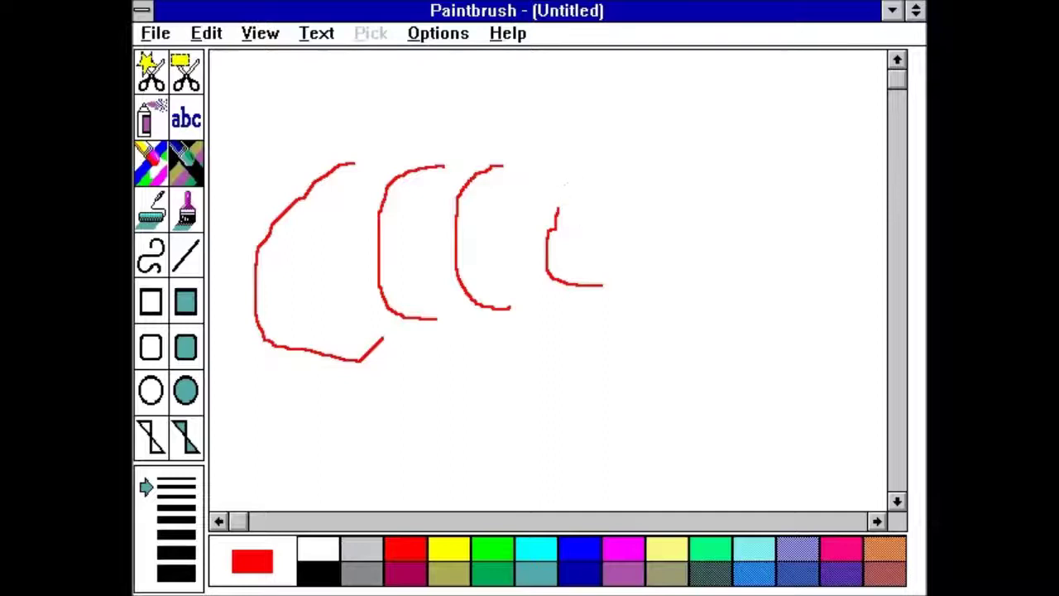
drag(553, 238, 553, 274)
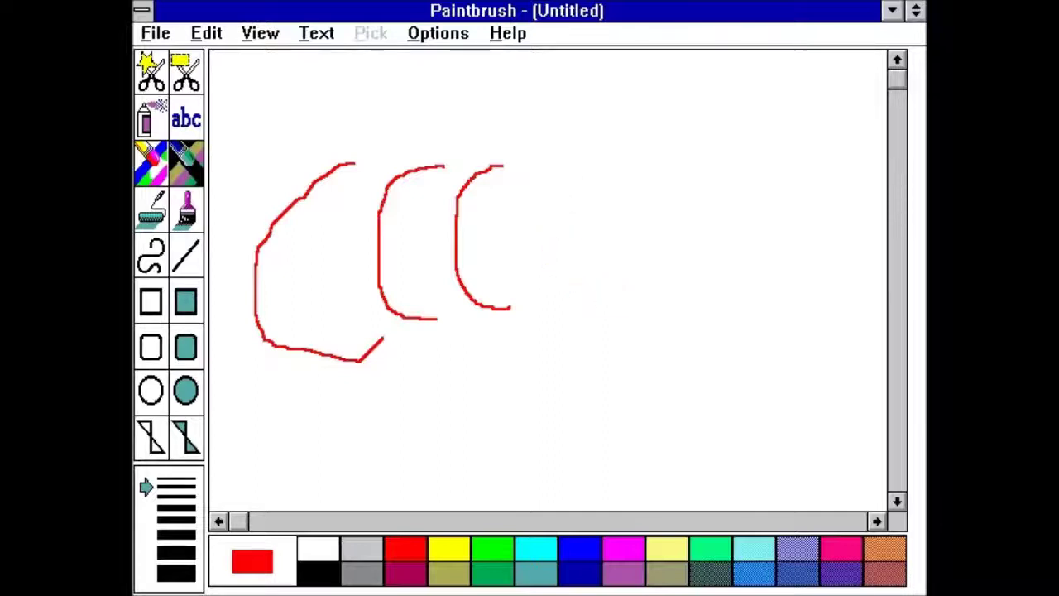
click(198, 212)
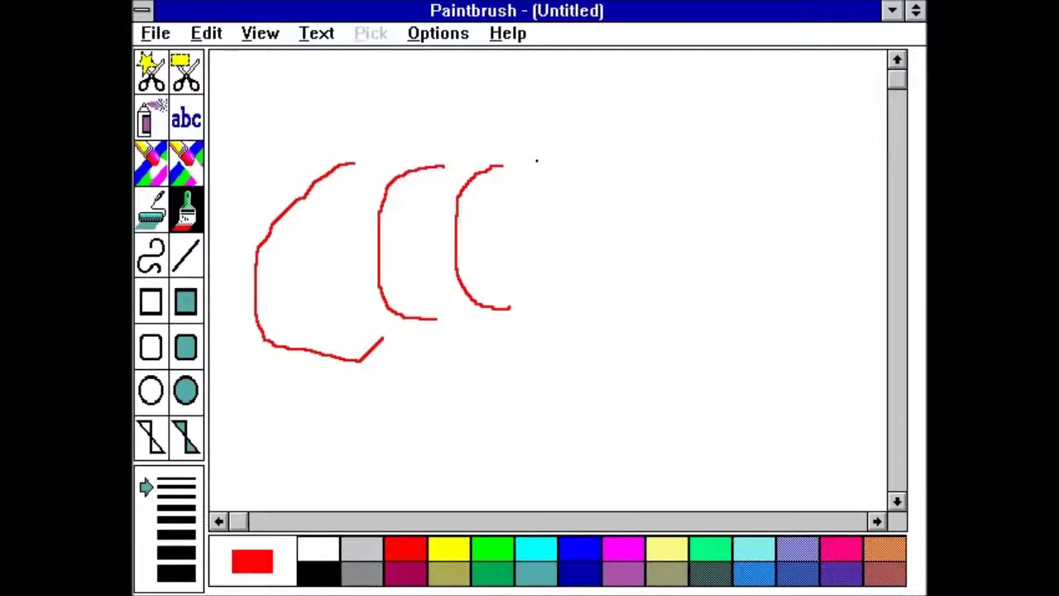
drag(537, 161, 538, 329)
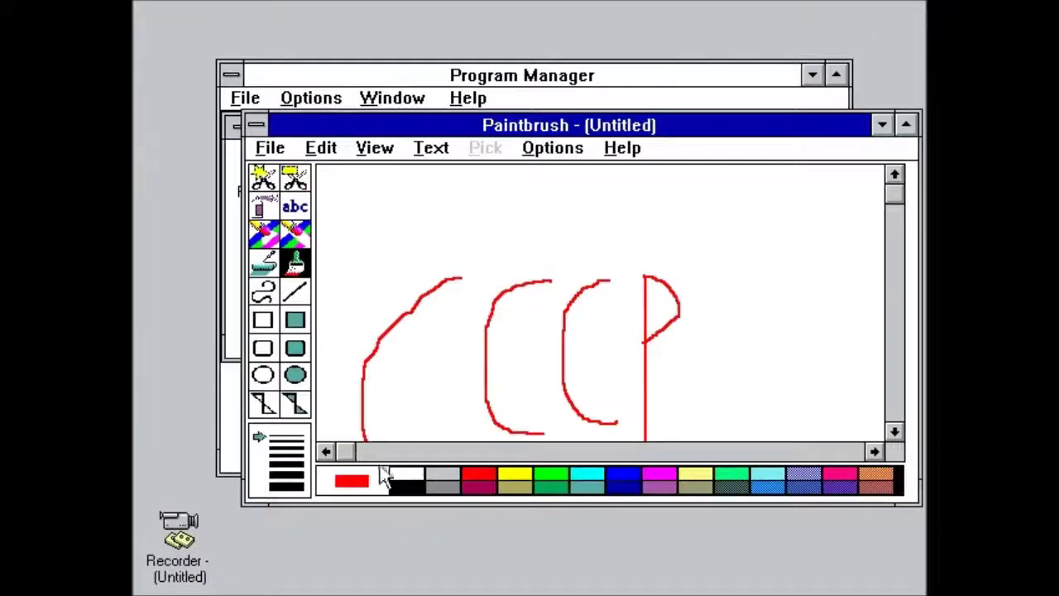
Stop the macro recording and close Paintbrush without saving the drawing
click(191, 535)
click(508, 371)
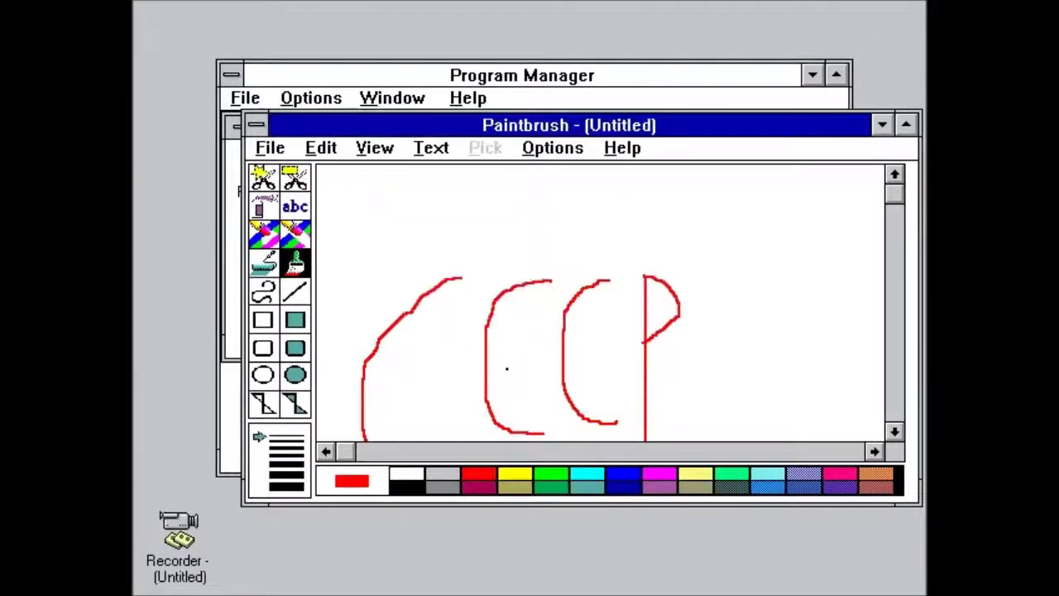
click(906, 125)
click(142, 10)
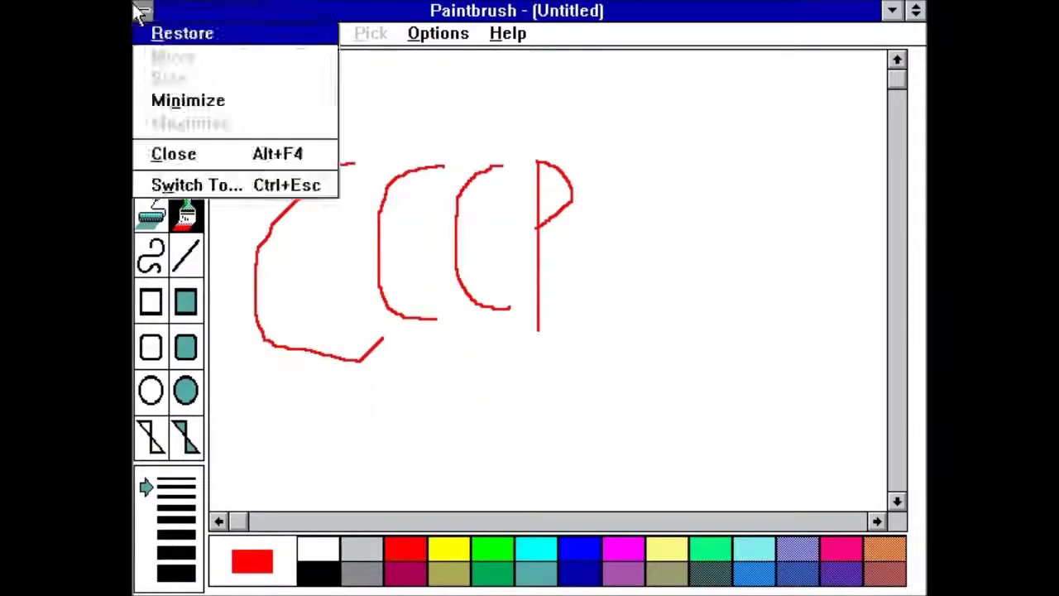
click(298, 156)
click(530, 366)
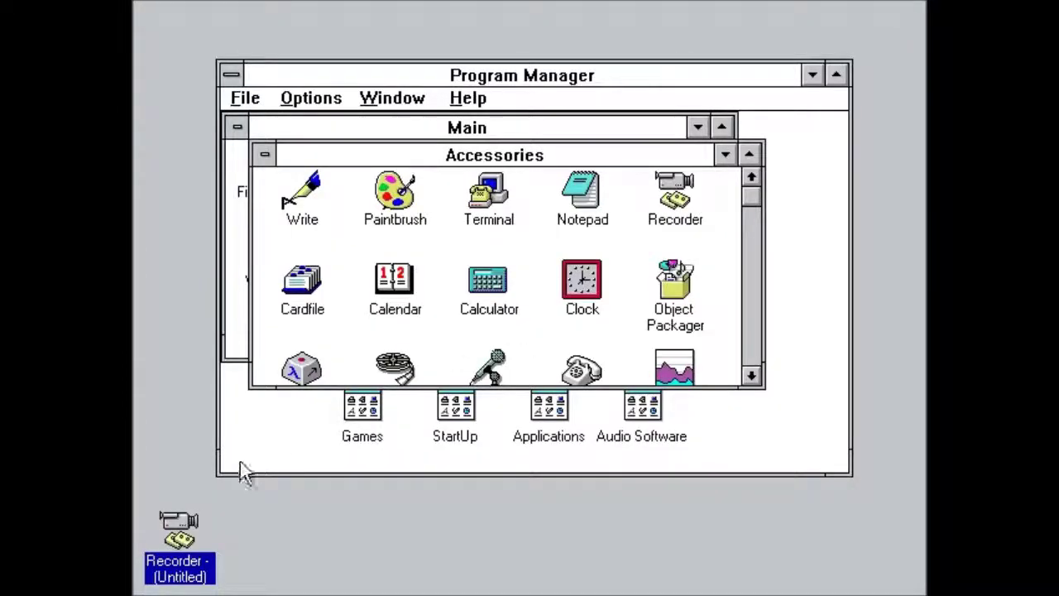
Restore and maximize Recorder, try to run the 014e macro and dismiss the playback message
double_click(169, 523)
click(906, 98)
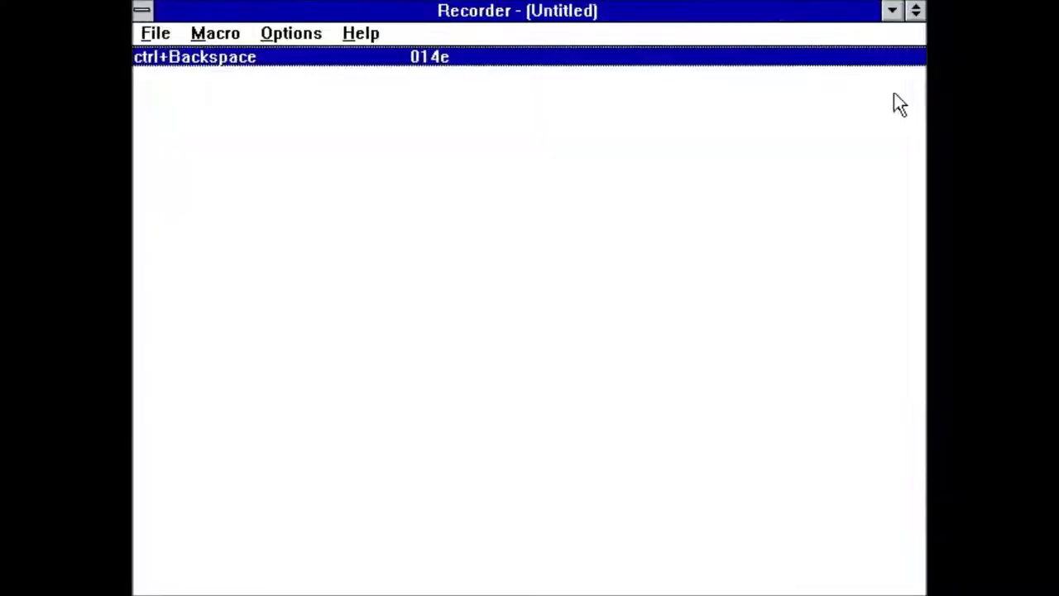
click(217, 35)
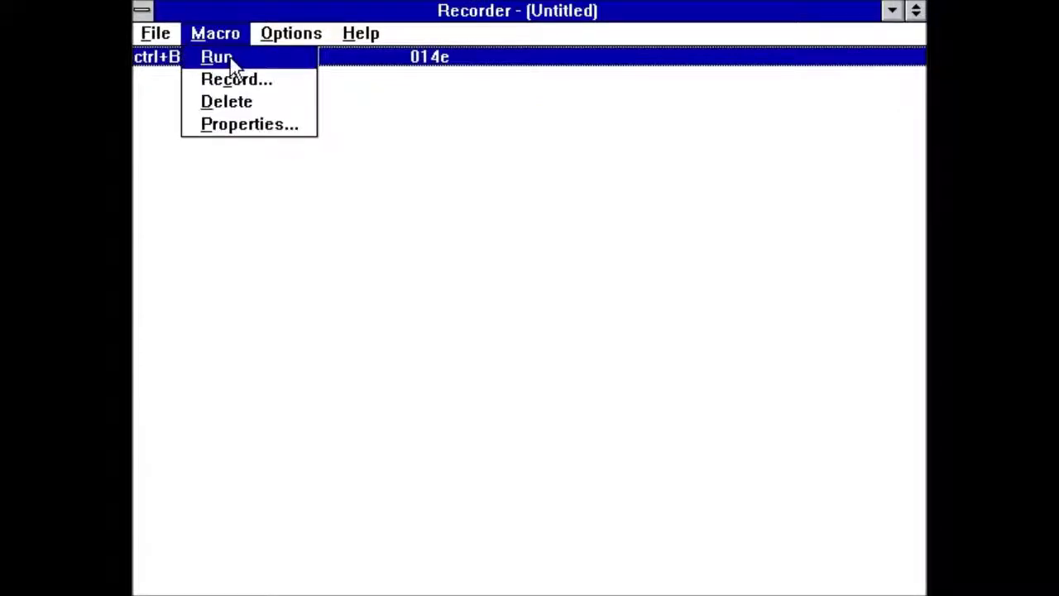
click(217, 57)
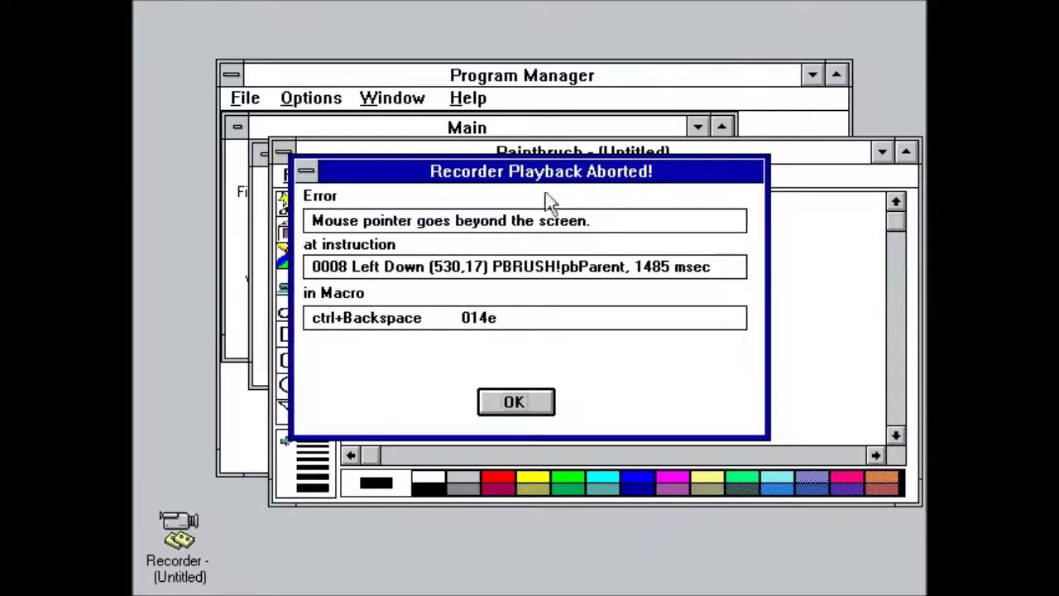
click(515, 400)
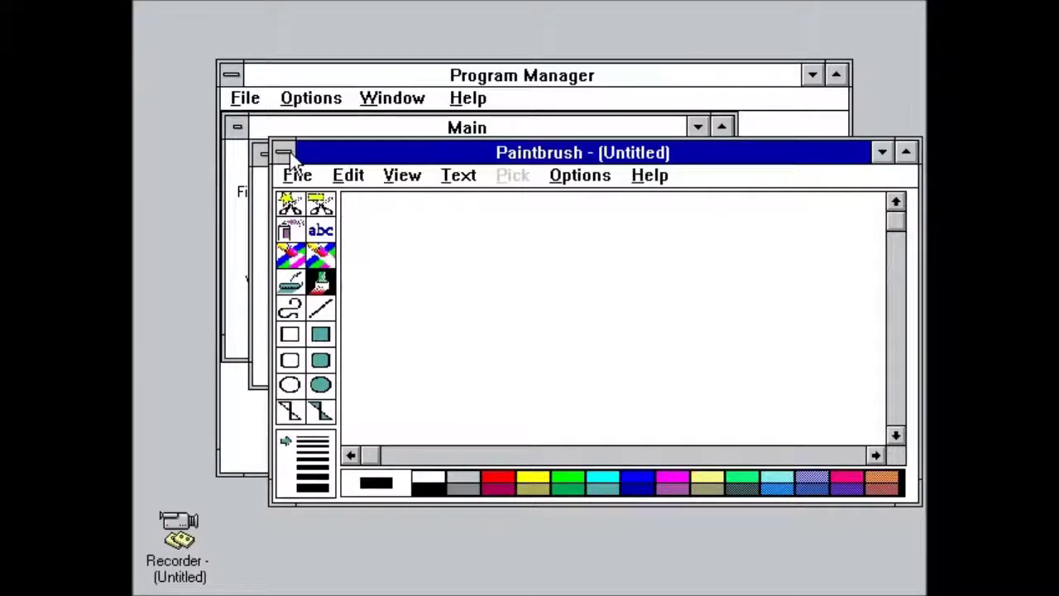
Close the blank Paintbrush window and close Recorder without saving the macro
double_click(283, 152)
double_click(189, 507)
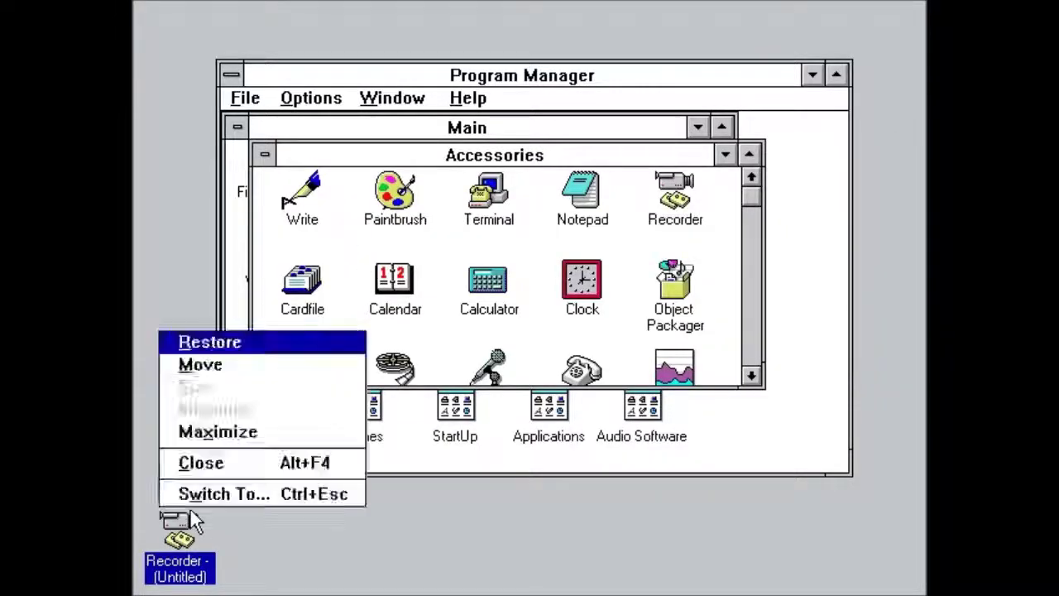
click(142, 11)
click(190, 124)
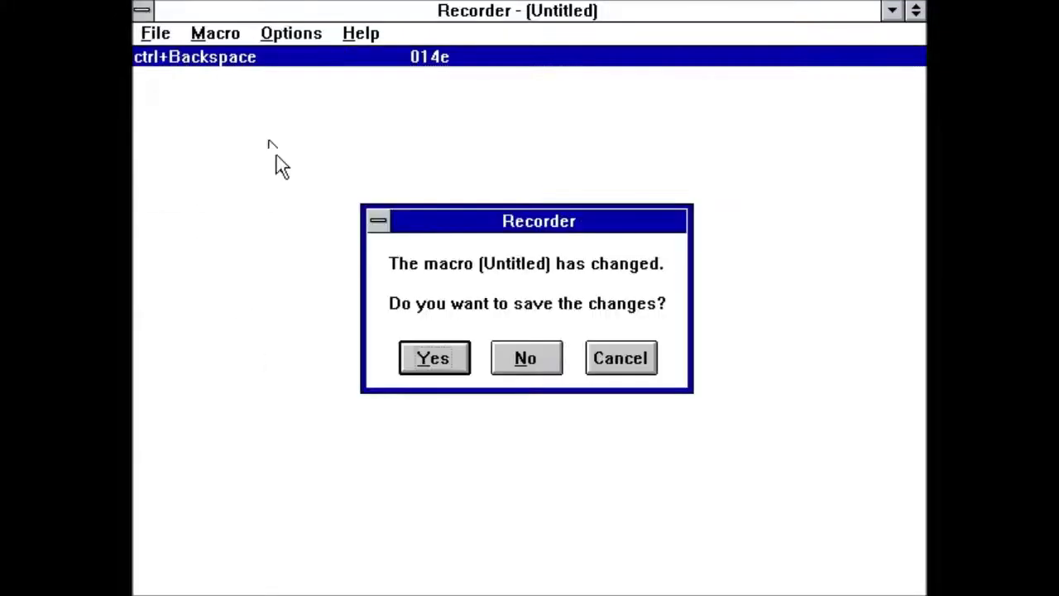
click(538, 357)
Start Cardfile from the Accessories group, maximize it and view its Save As file types, cancelling without saving
double_click(302, 290)
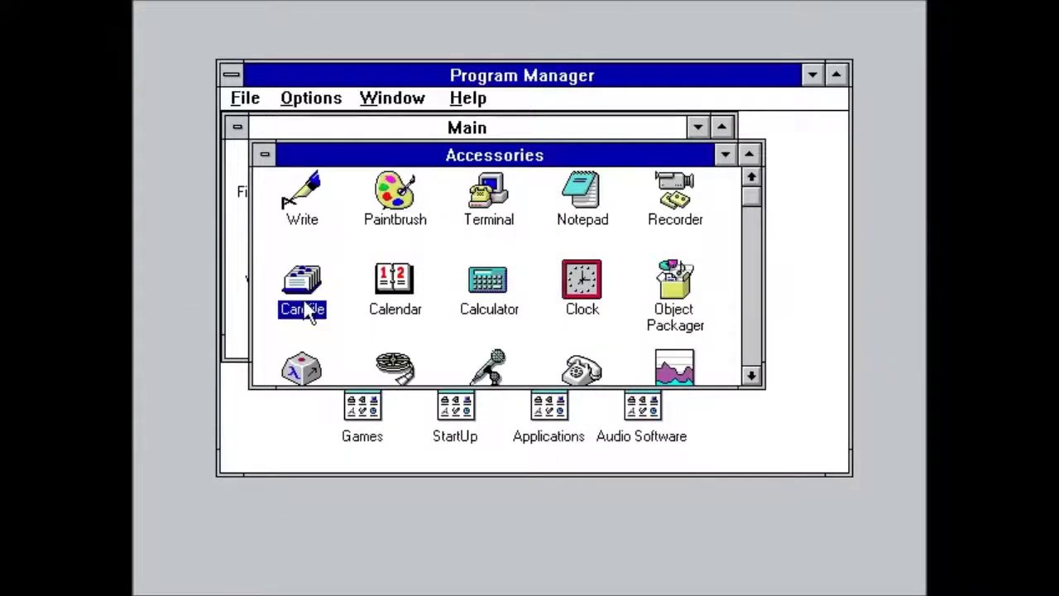
click(812, 178)
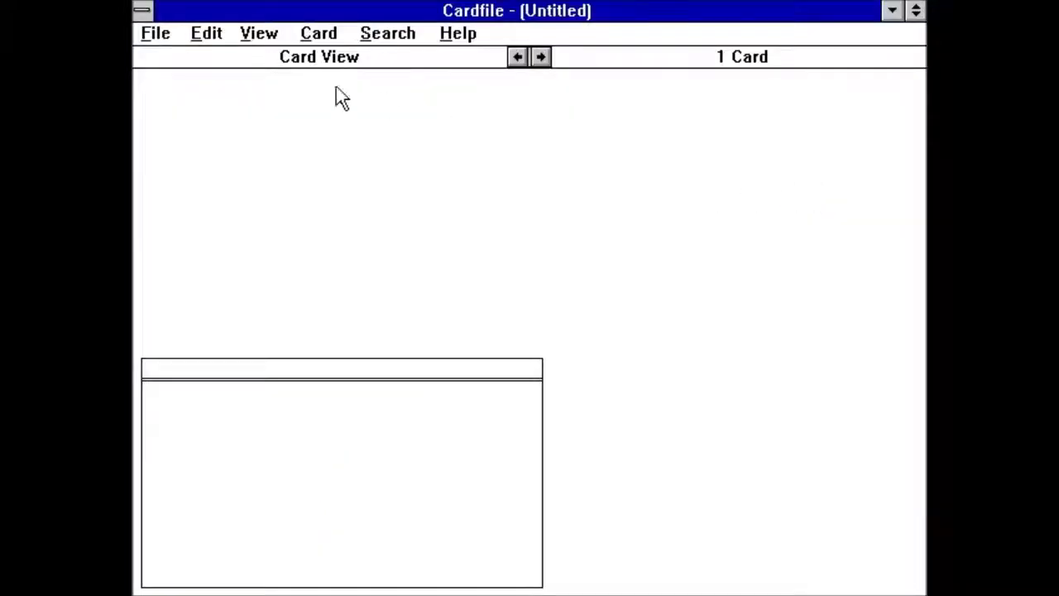
click(151, 35)
click(196, 124)
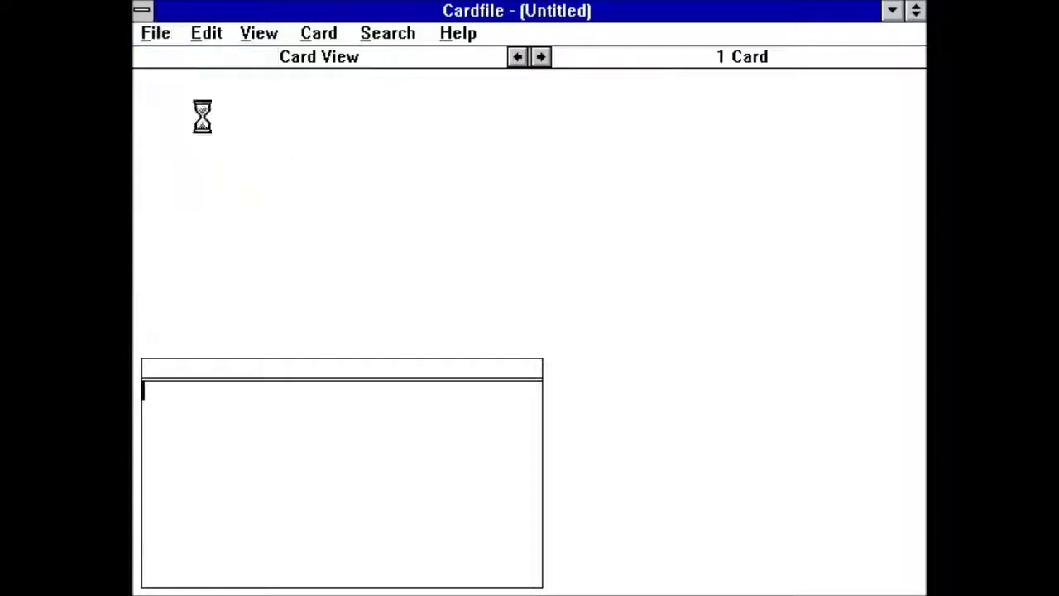
click(407, 338)
click(410, 339)
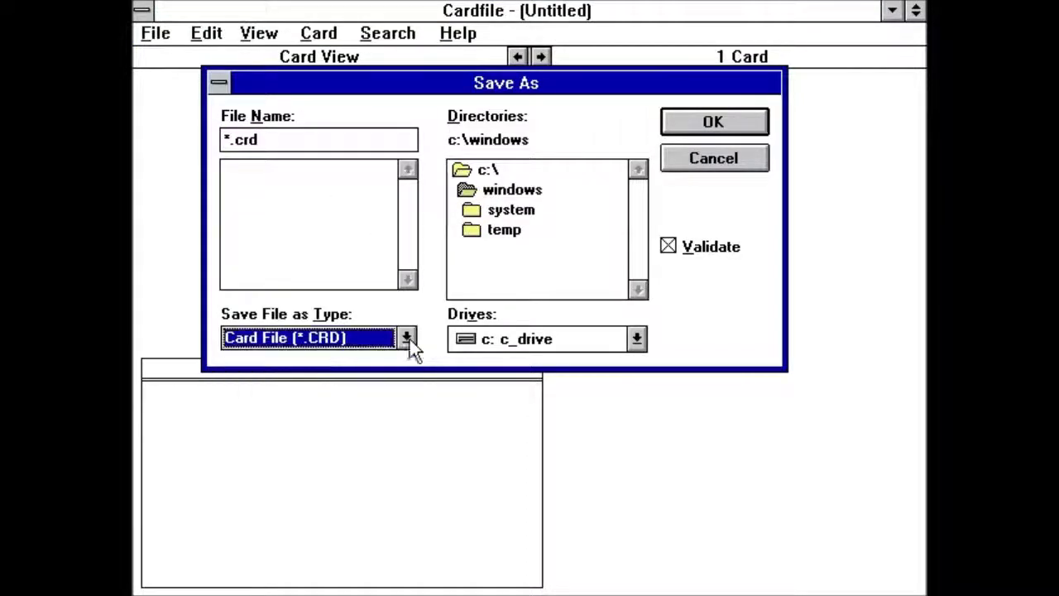
click(692, 163)
Set the index line of the blank card to "123"
click(207, 34)
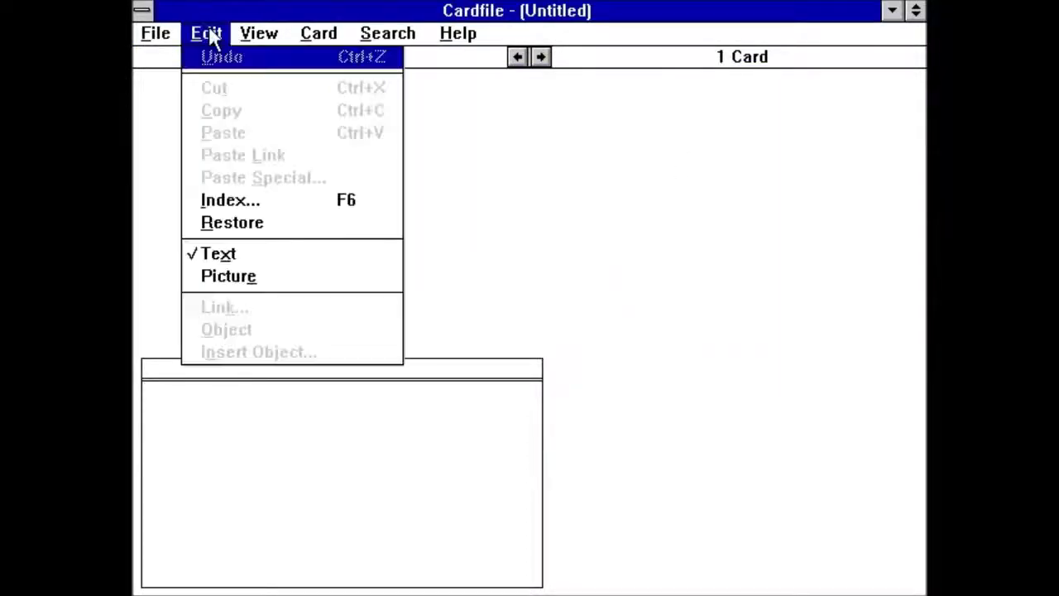
key(Left)
key(Right)
click(273, 205)
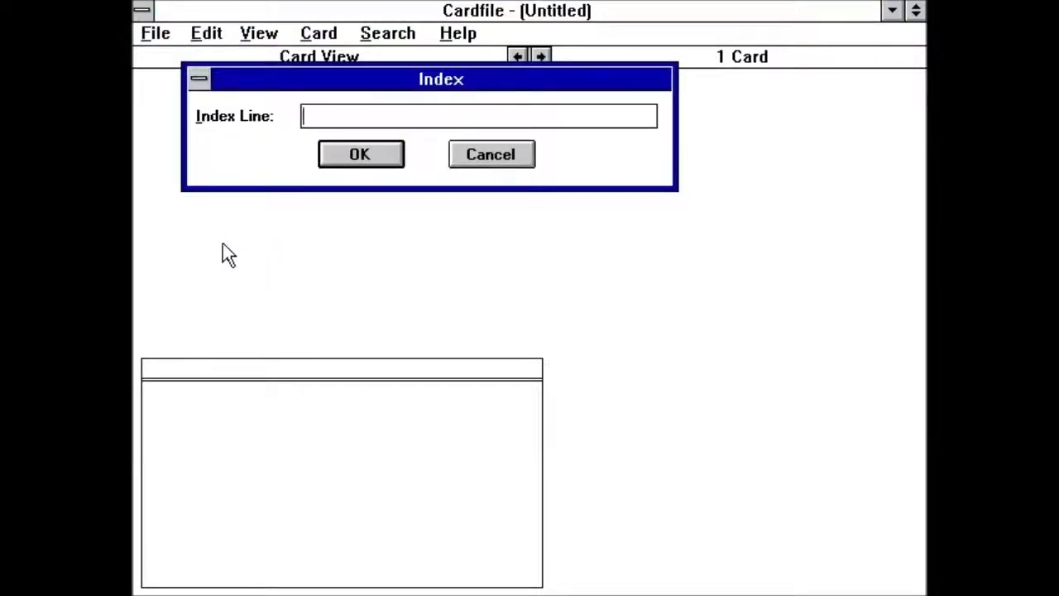
text(123)
key(Return)
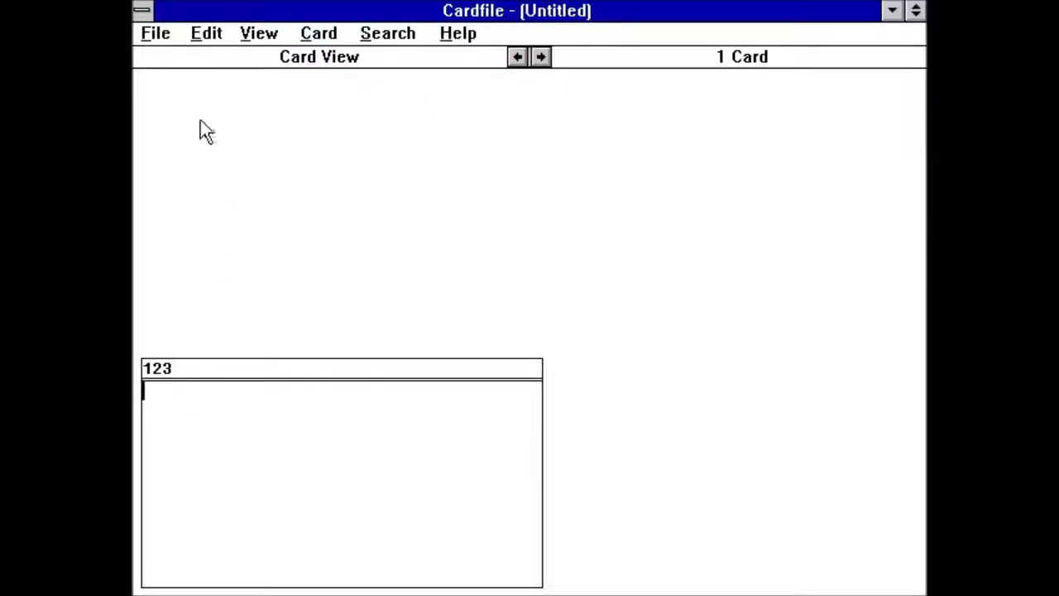
Look over Cardfile's editing commands, display the cards in List view and return to Card view
click(208, 33)
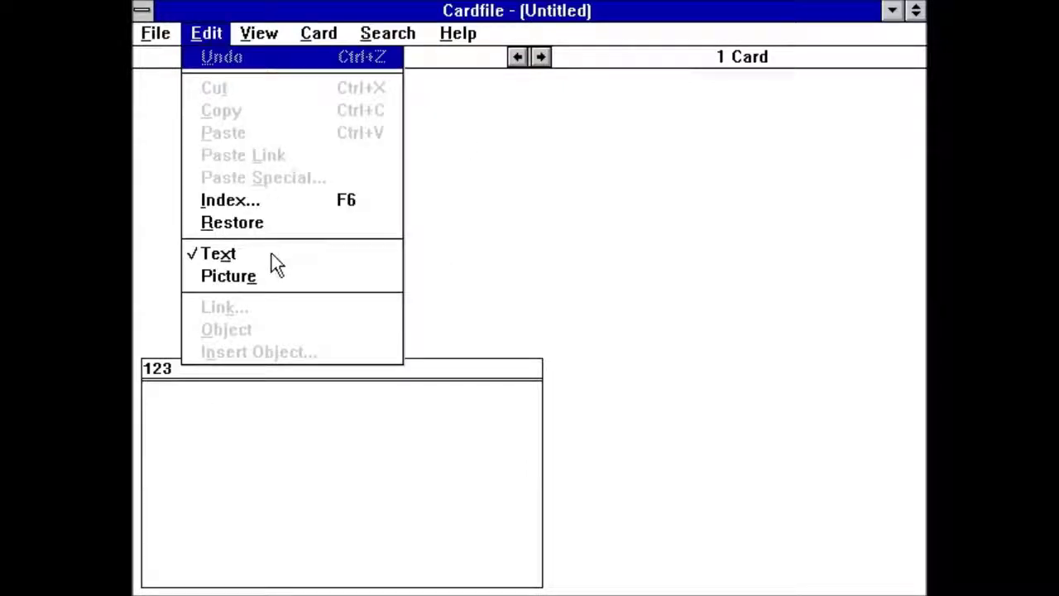
mouse_move(245, 33)
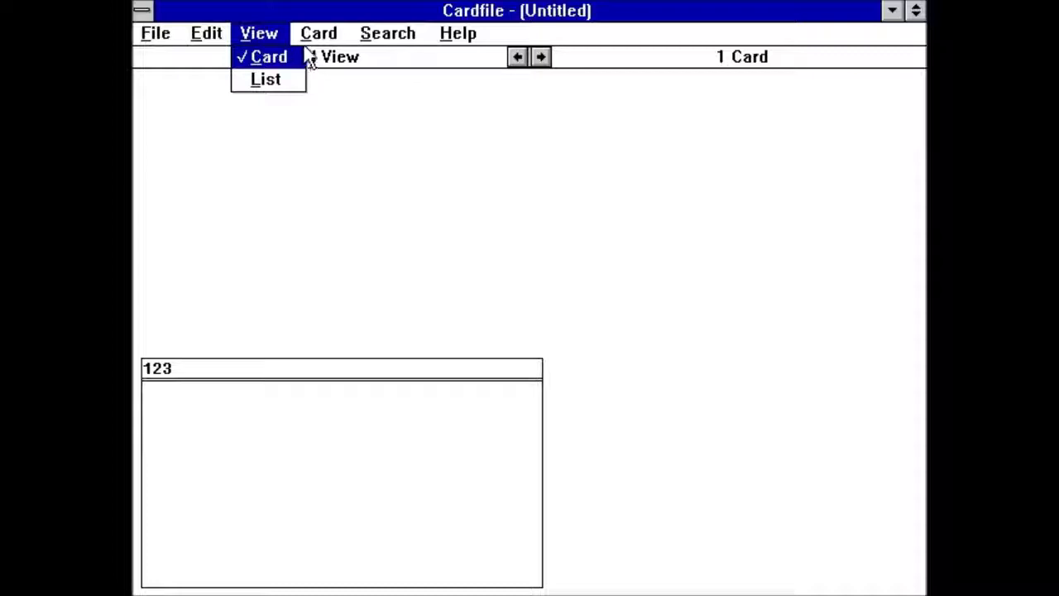
click(267, 80)
click(259, 34)
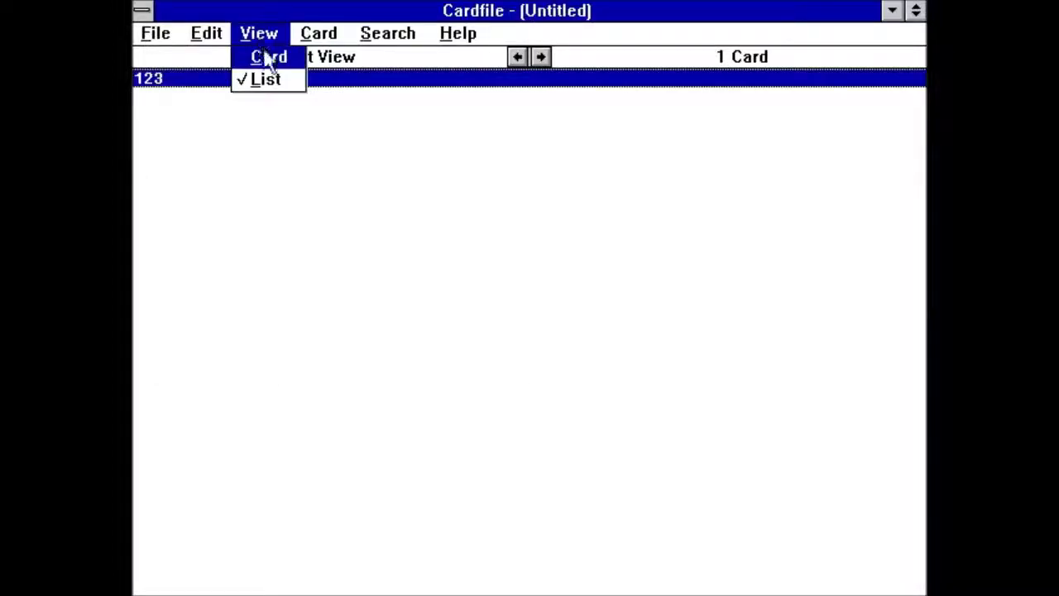
click(269, 57)
Look over Cardfile's card and search commands, and close Cardfile without saving the card
click(310, 33)
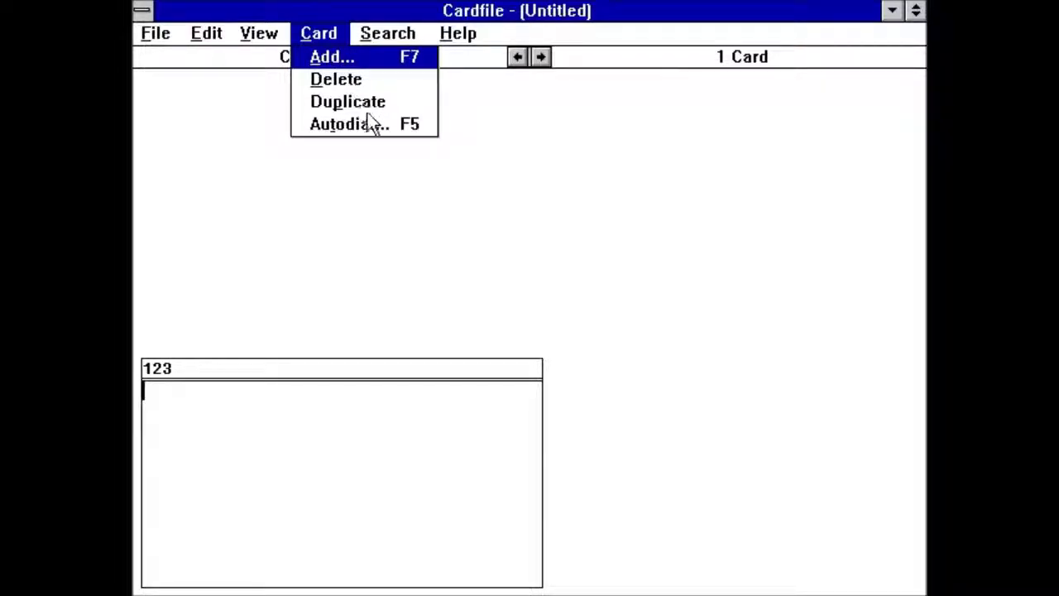
click(391, 35)
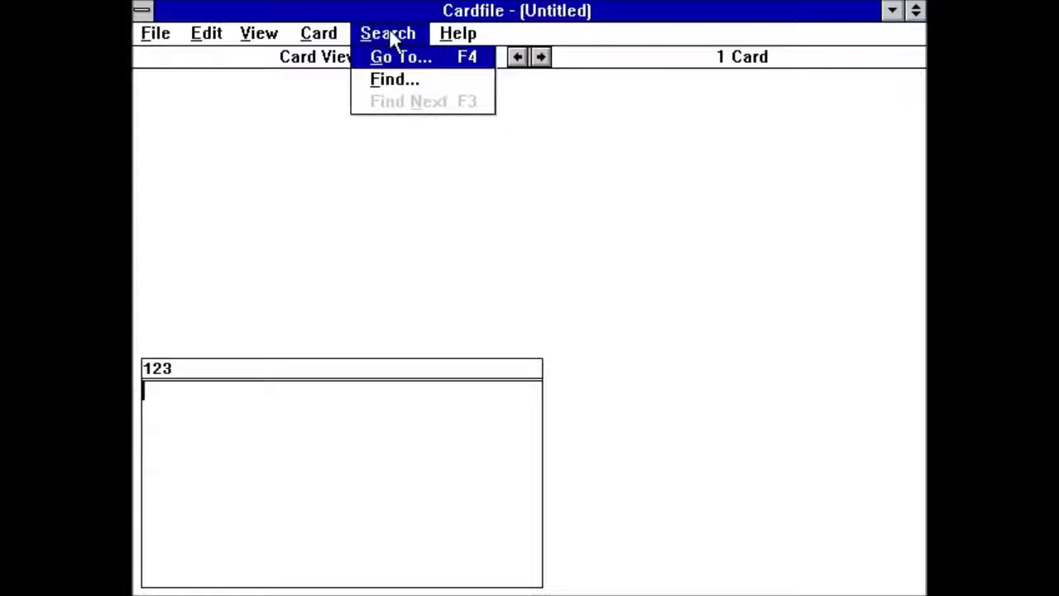
click(455, 35)
click(283, 9)
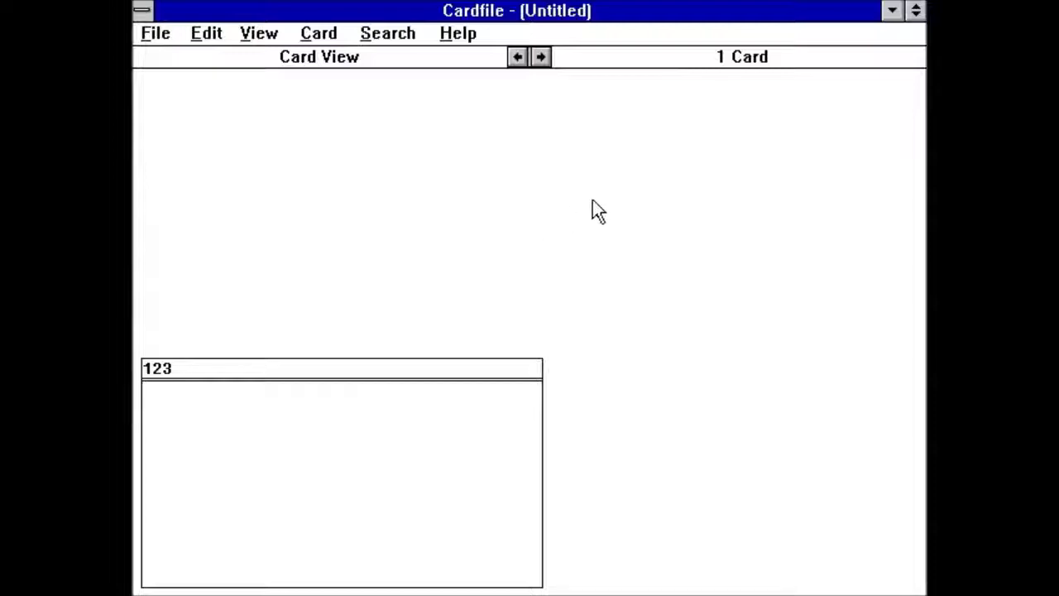
double_click(145, 12)
click(546, 374)
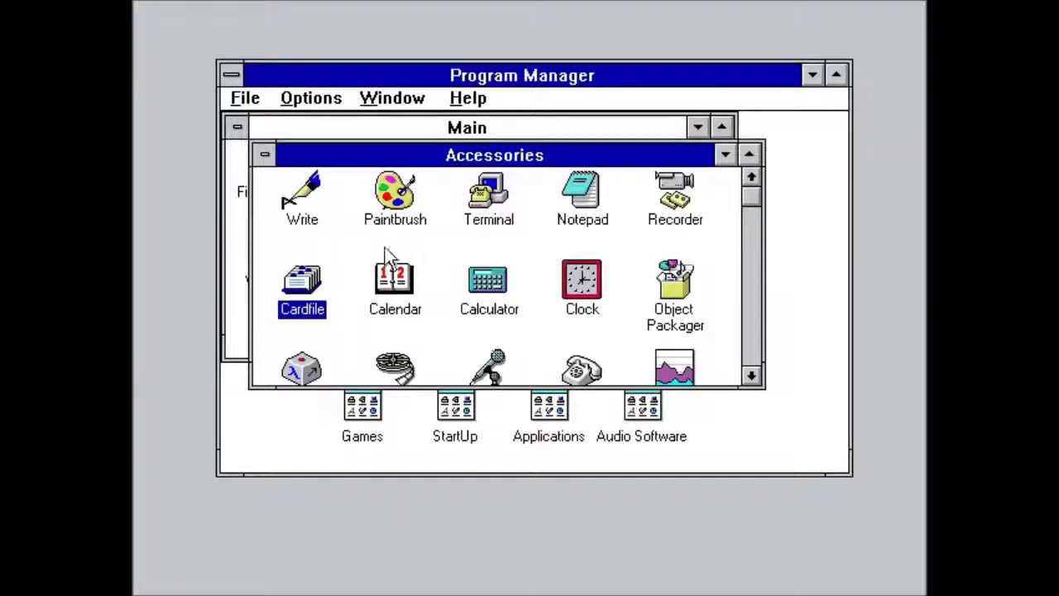
Start Calendar from the Accessories group, maximize it and view its Save As options, cancelling without saving
double_click(381, 281)
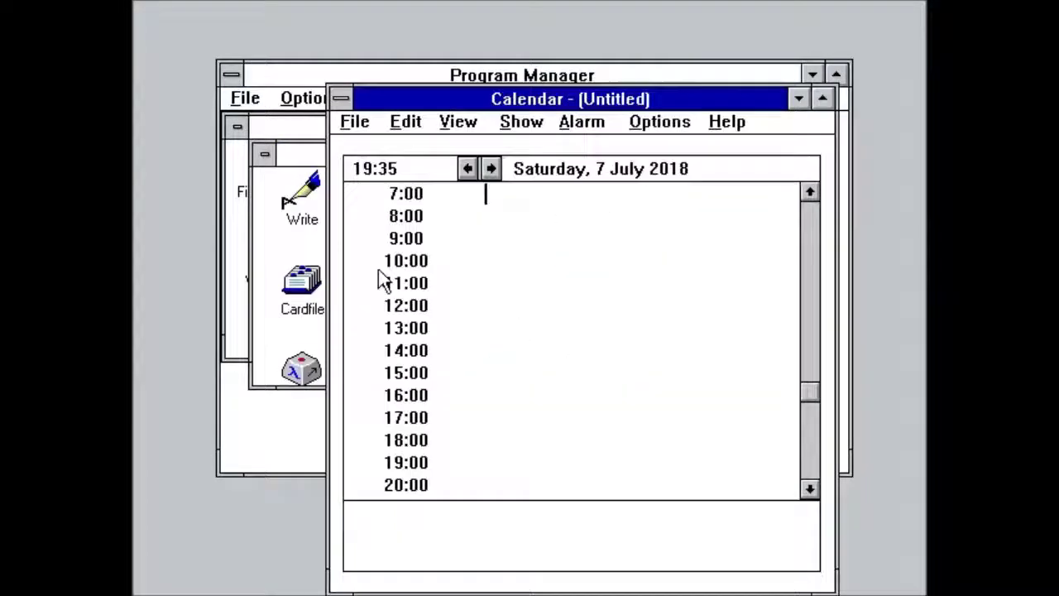
click(822, 99)
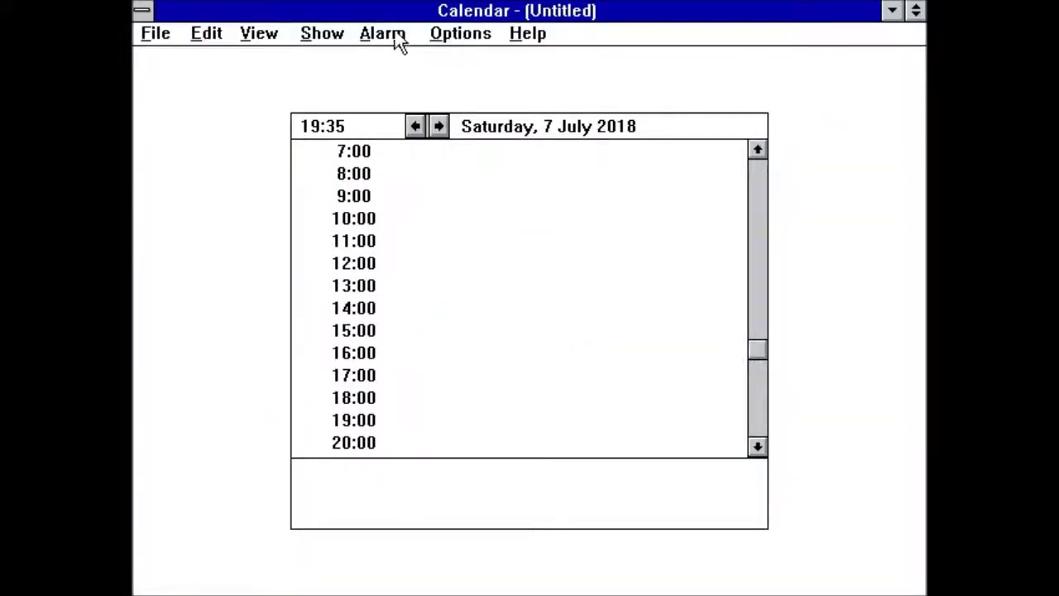
click(146, 34)
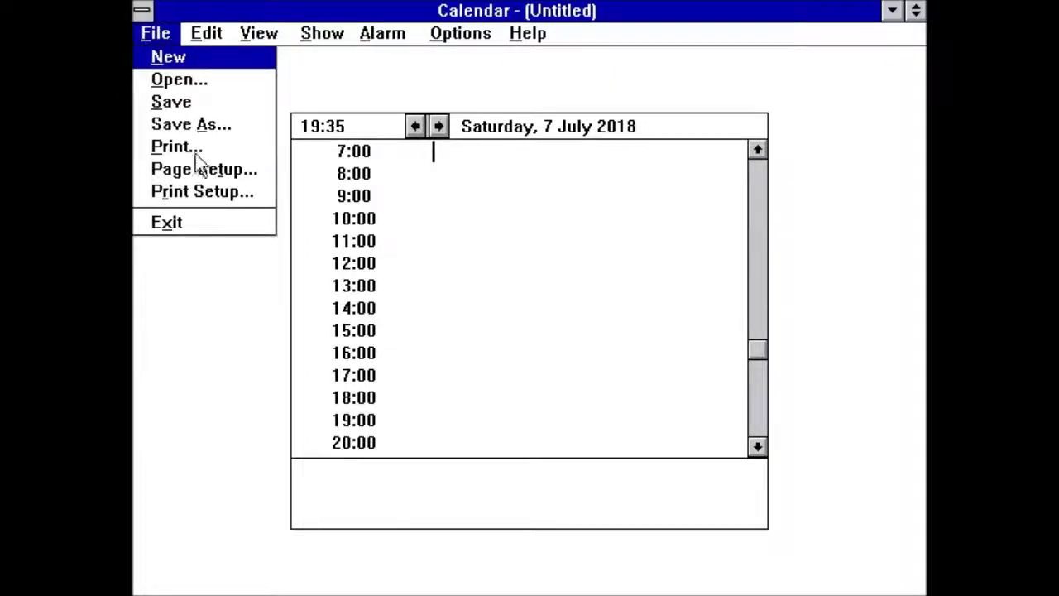
click(216, 128)
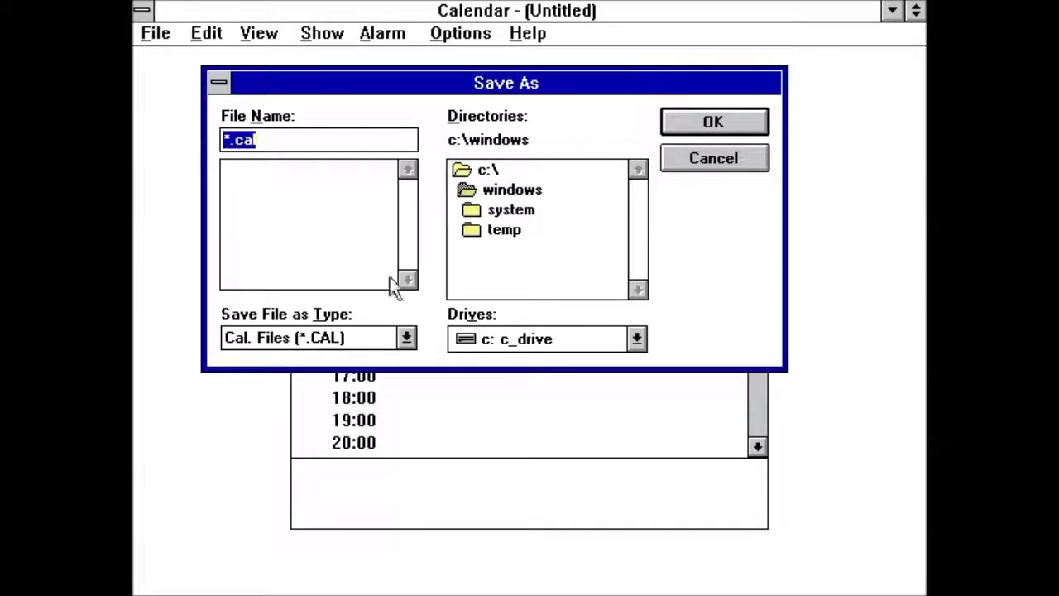
click(718, 160)
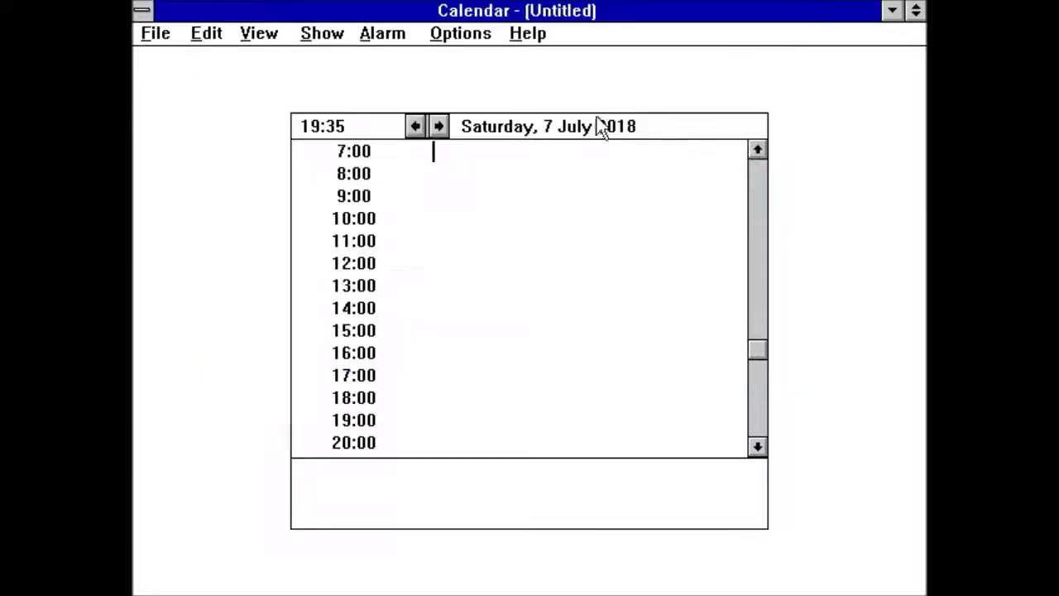
Look over Calendar's view and date commands and switch the calendar to Month view
click(196, 38)
mouse_move(266, 43)
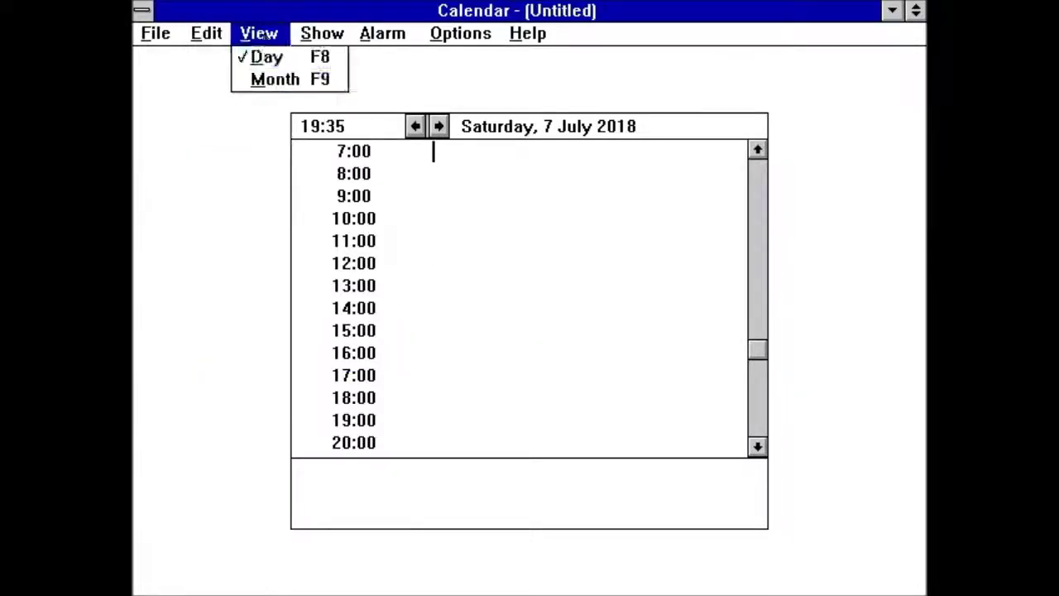
mouse_move(334, 38)
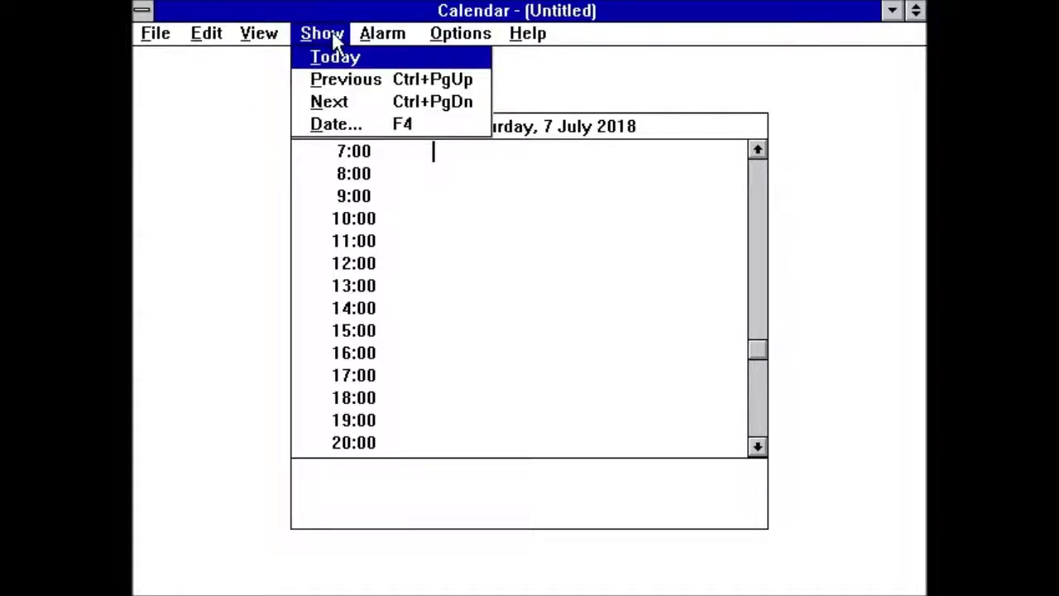
click(269, 78)
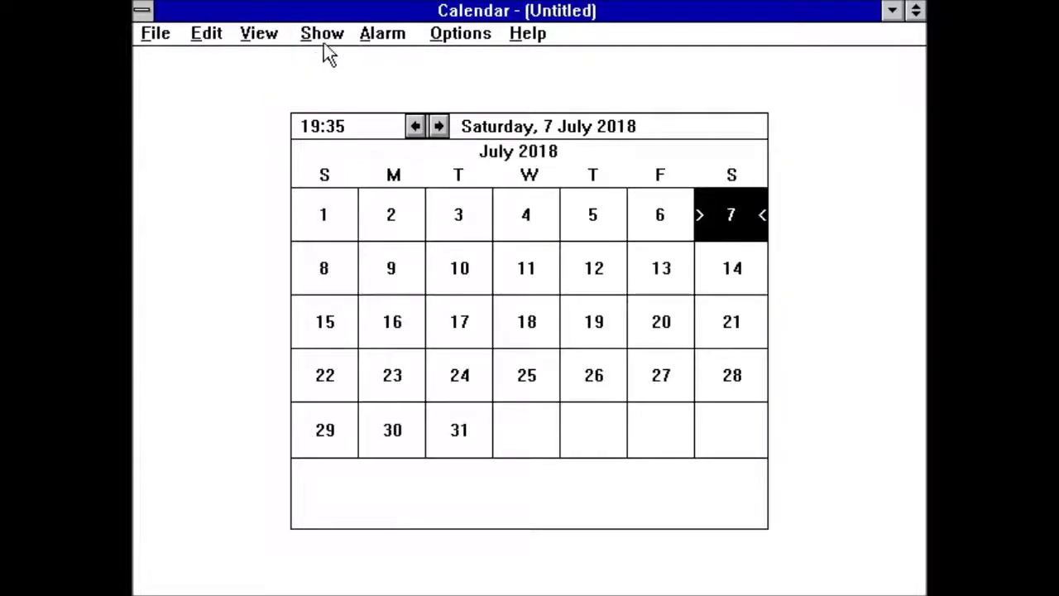
Look over Calendar's Show, Alarm and Options commands, and close Calendar
click(324, 35)
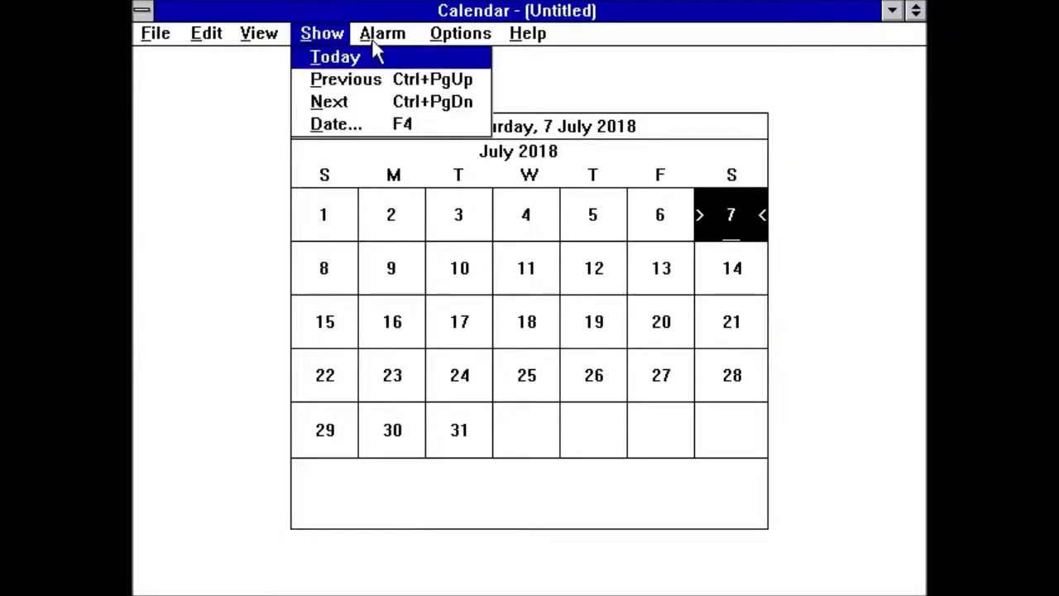
mouse_move(393, 44)
mouse_move(460, 35)
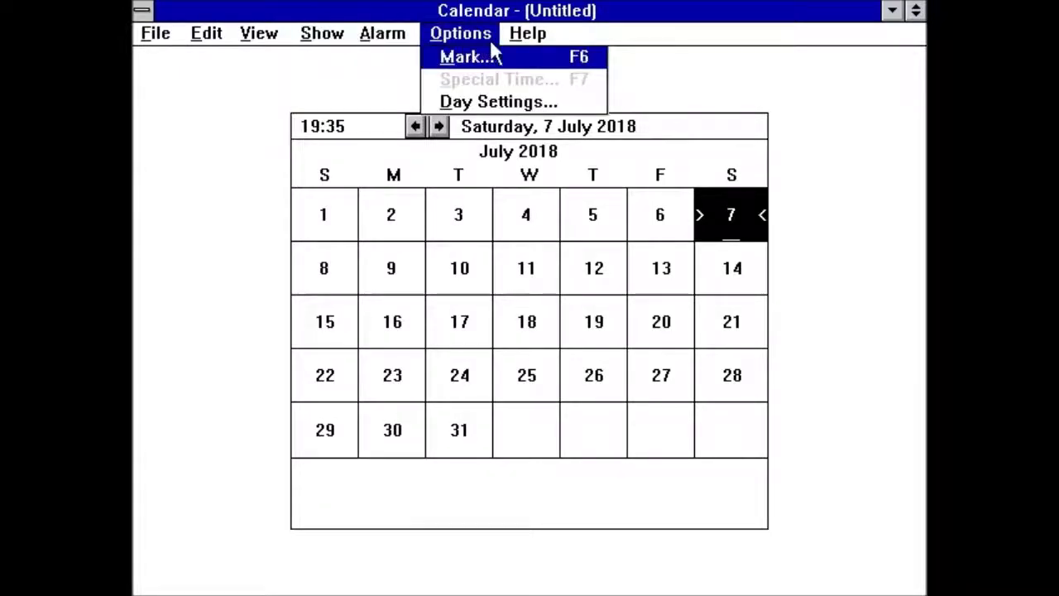
mouse_move(531, 36)
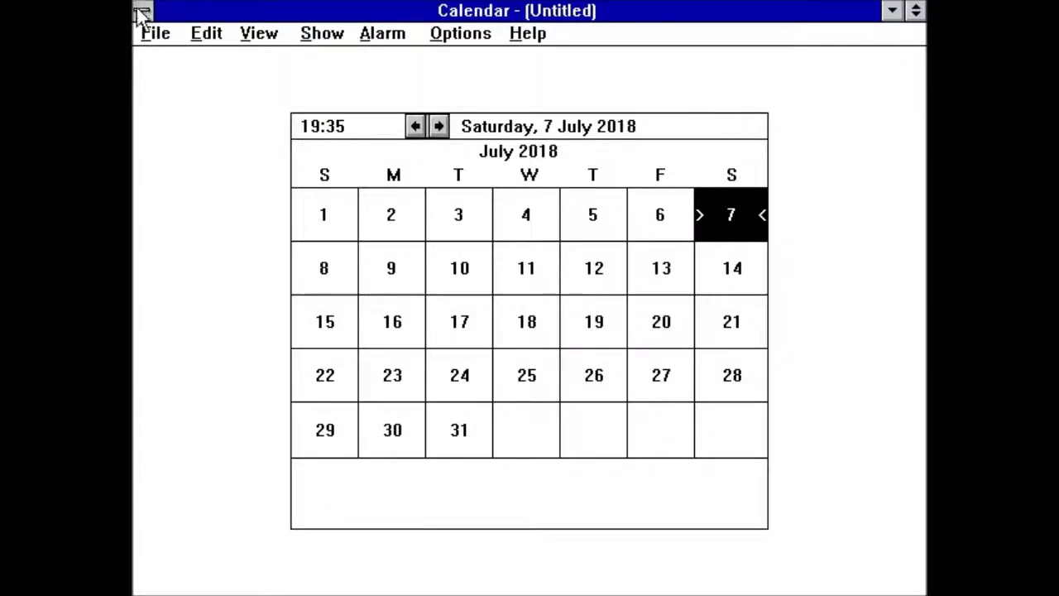
double_click(141, 12)
Start Calculator, switch it to Scientific view and move its window up and left over Program Manager
double_click(494, 308)
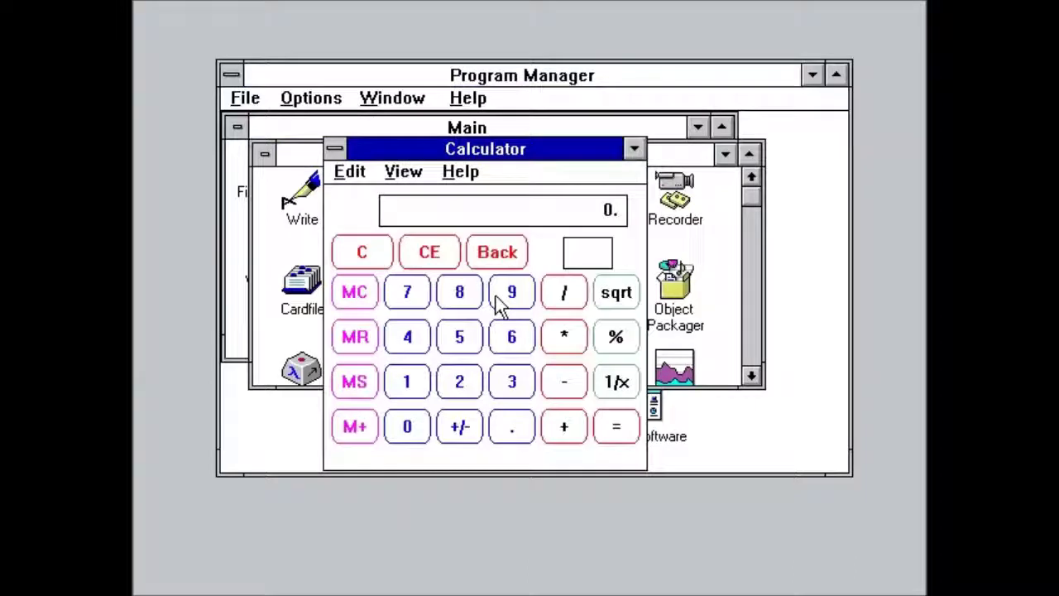
click(416, 176)
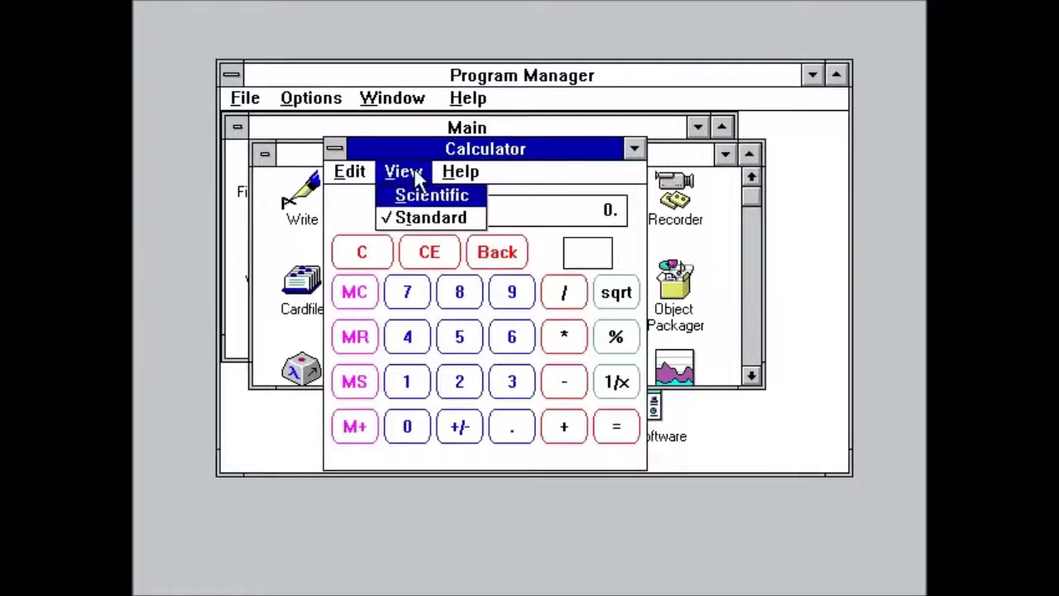
click(417, 195)
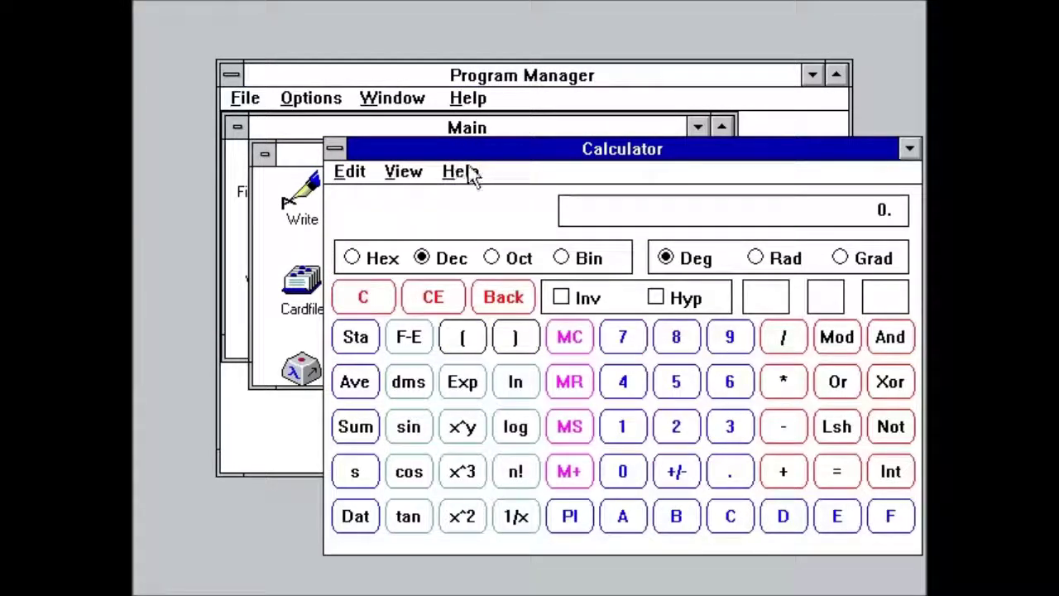
drag(449, 149, 384, 122)
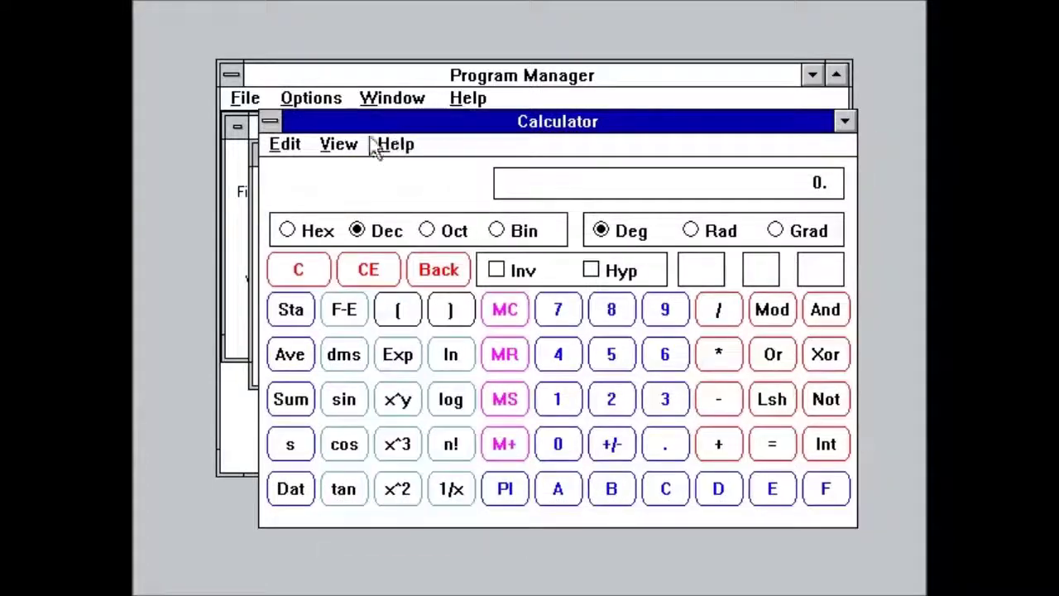
Look over Calculator's editing commands and close Calculator
click(267, 124)
click(323, 124)
click(290, 144)
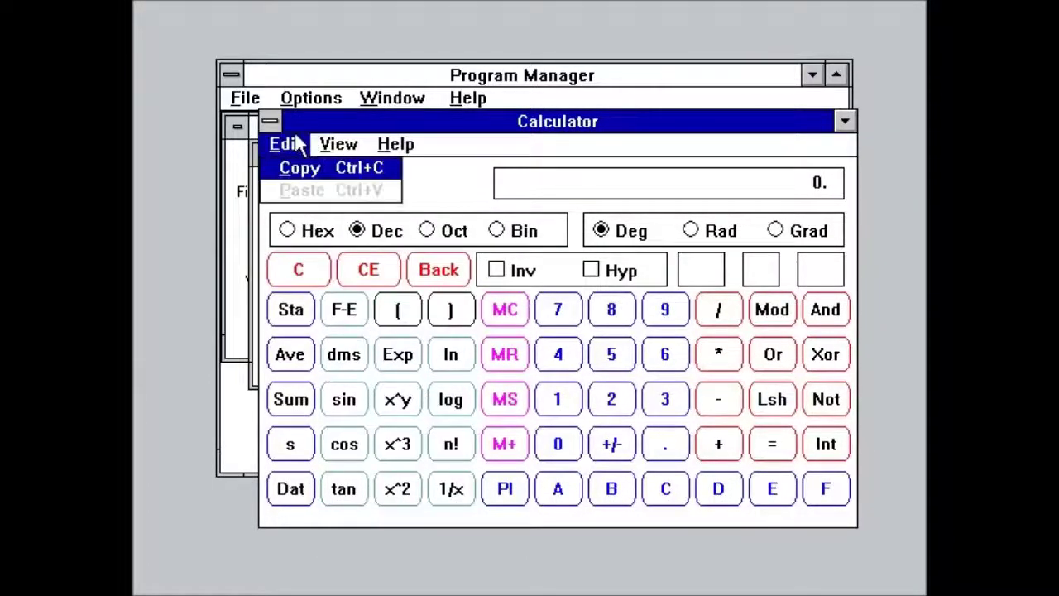
double_click(275, 119)
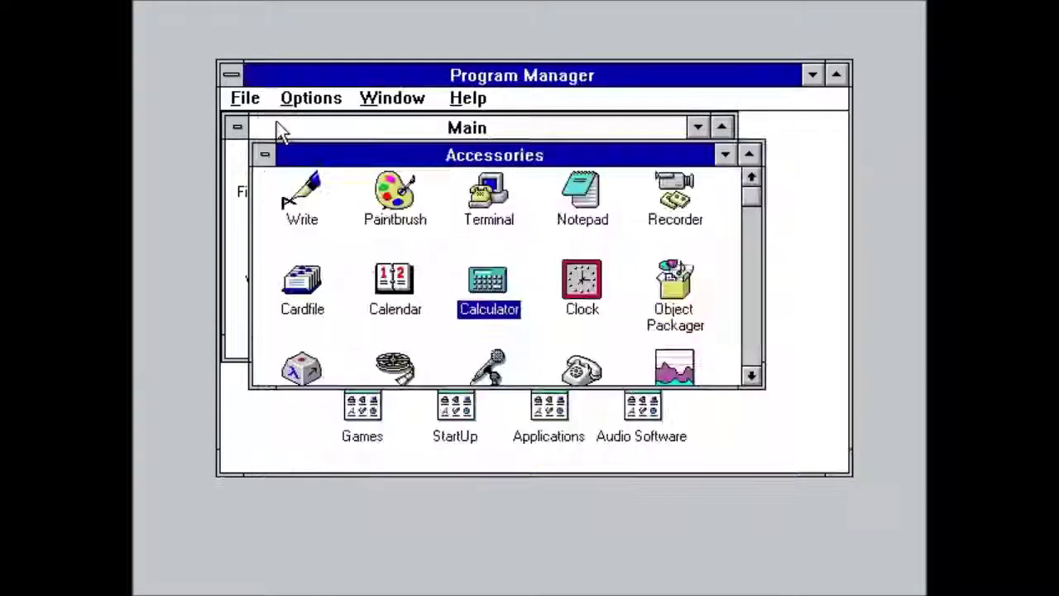
Start Clock from the Accessories group and switch its display to Analog and back to Digital
click(579, 289)
double_click(579, 290)
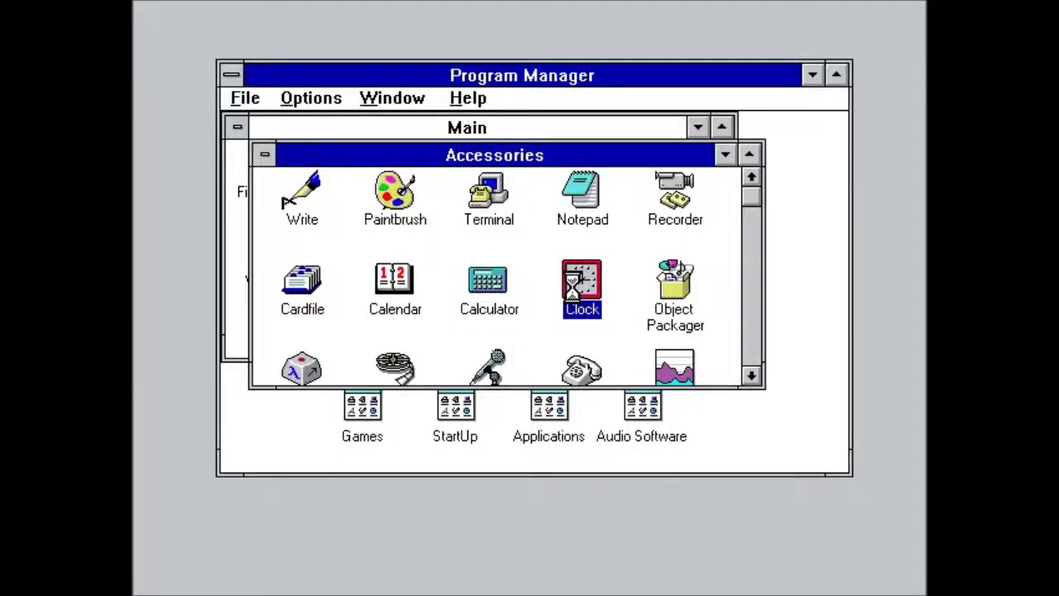
click(374, 17)
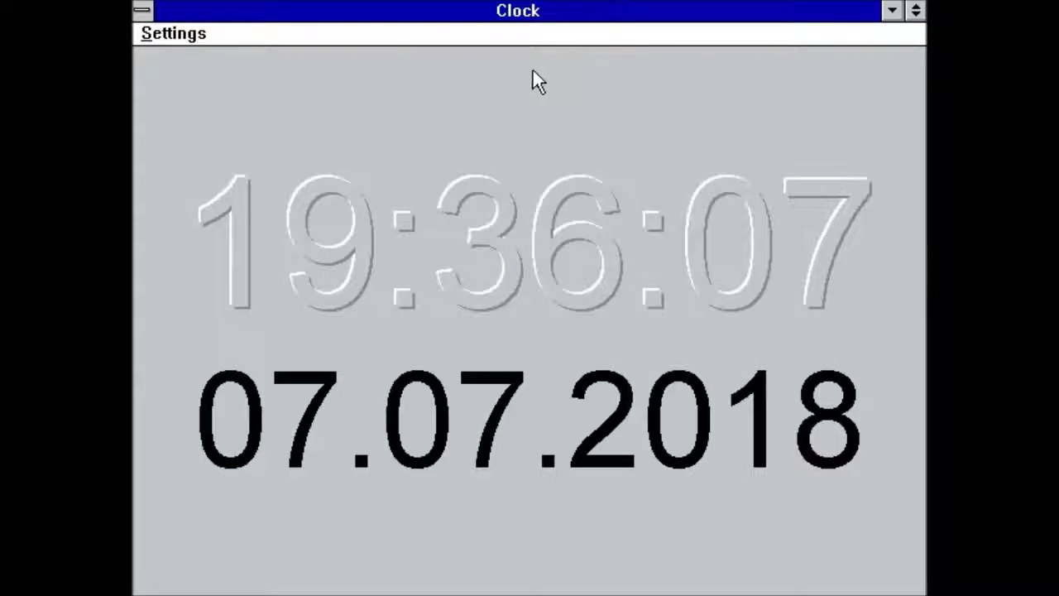
click(188, 35)
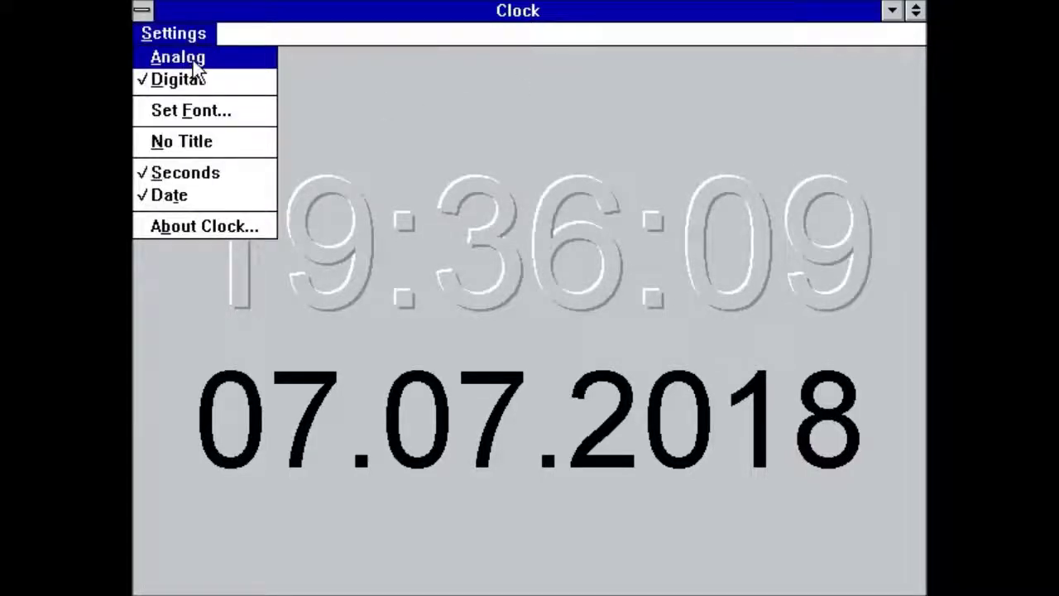
click(196, 62)
click(186, 37)
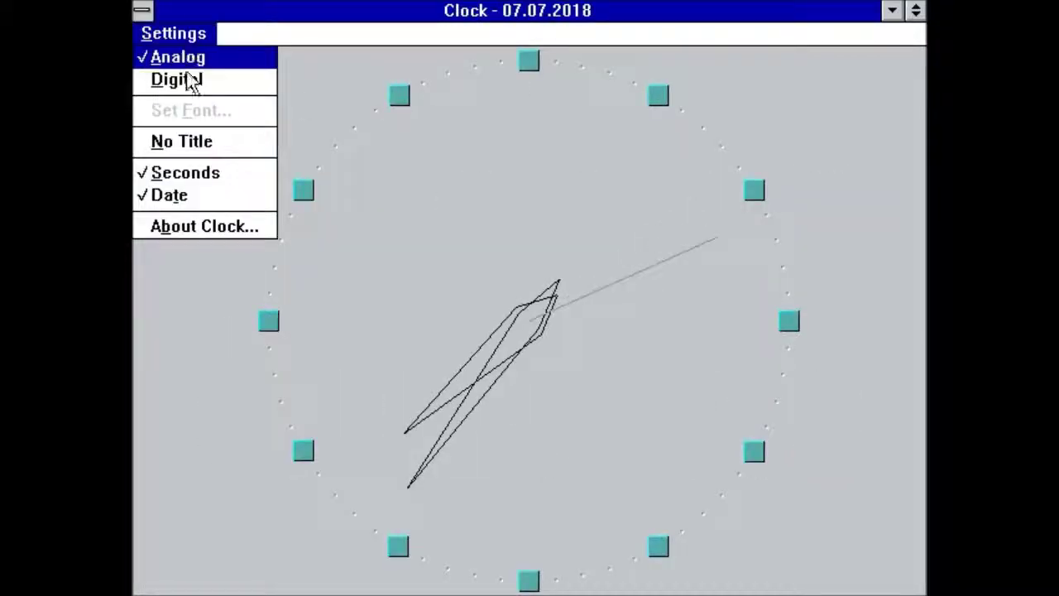
click(189, 79)
Look over Clock's remaining display settings and close Clock
click(192, 36)
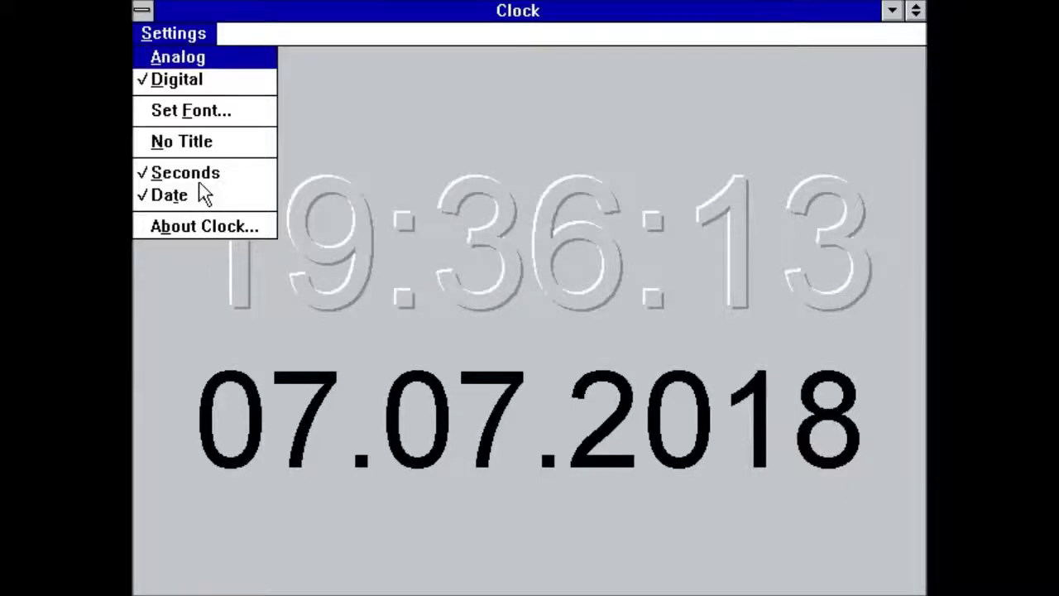
click(142, 10)
click(248, 154)
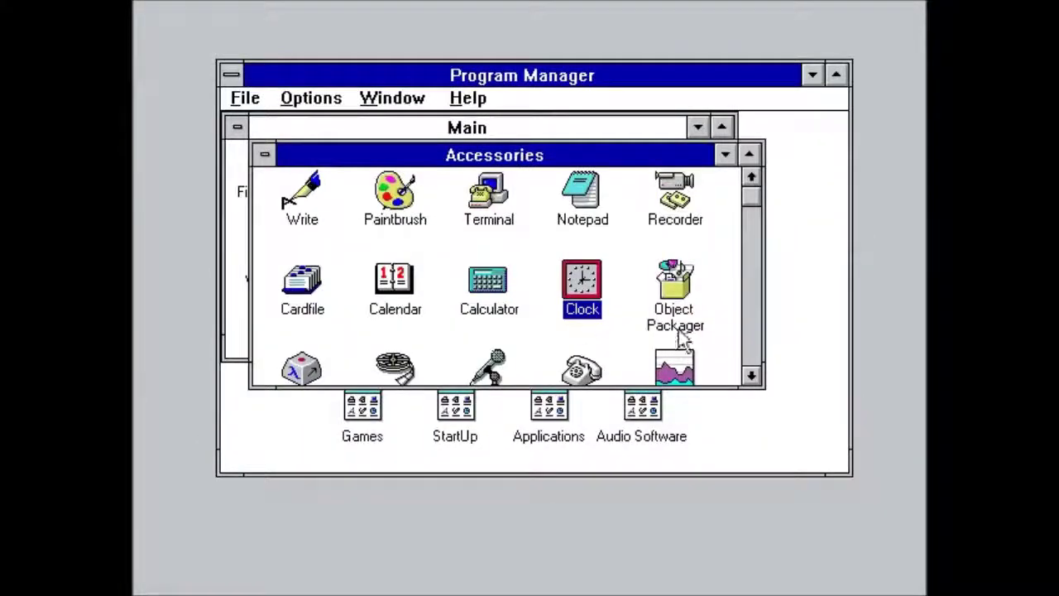
Start Object Packager, maximize it and import 256color.bmp from c:\windows as the package content
double_click(677, 289)
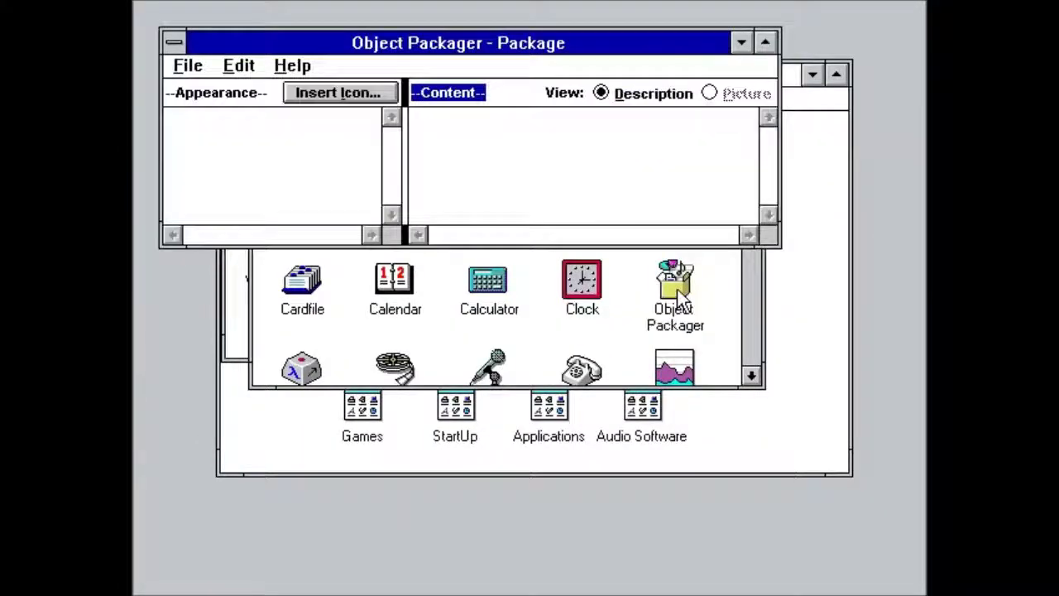
click(766, 42)
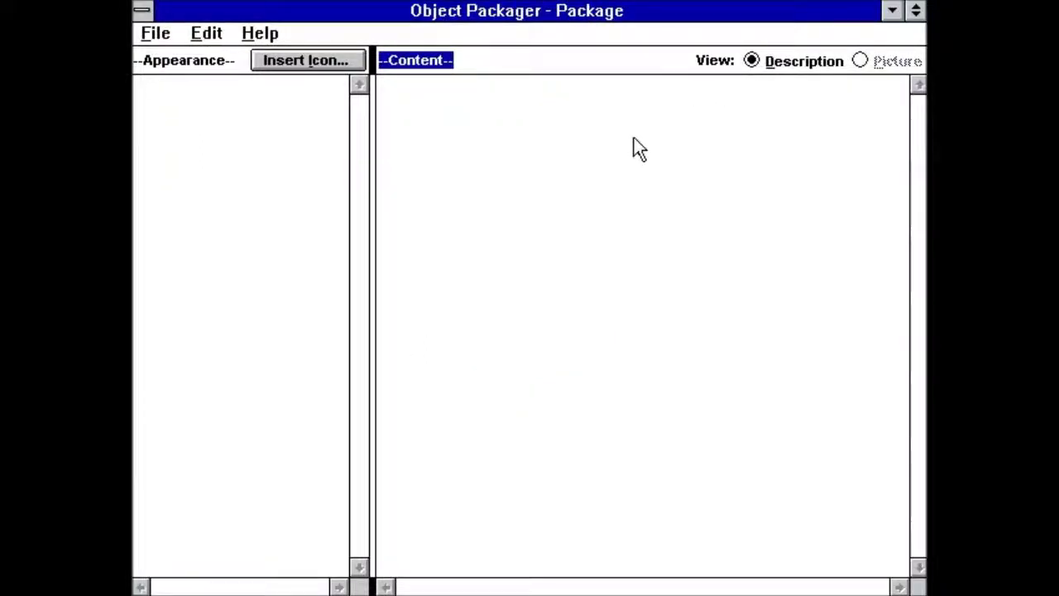
click(155, 34)
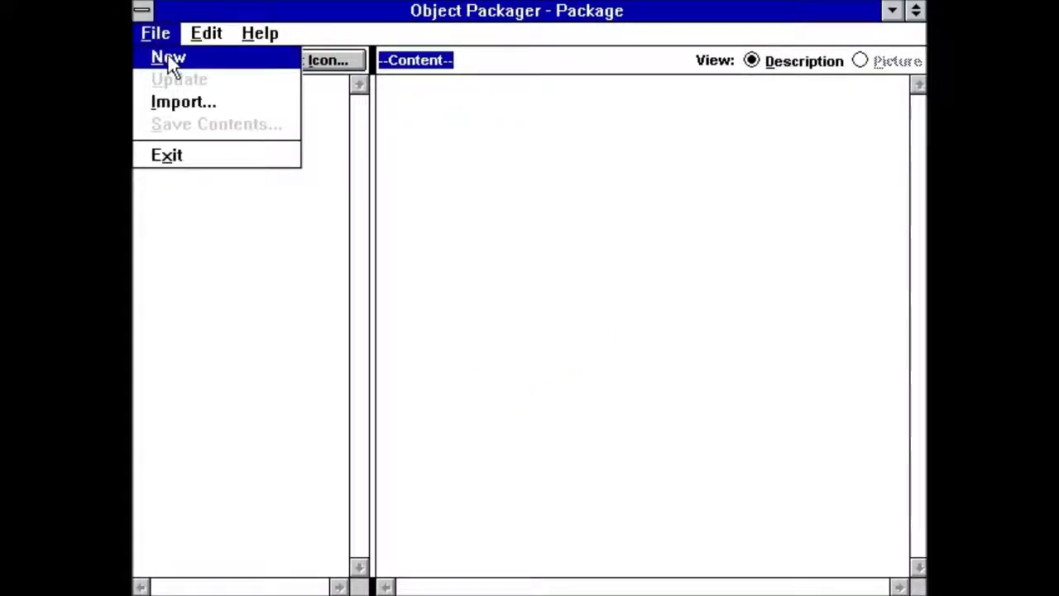
click(188, 110)
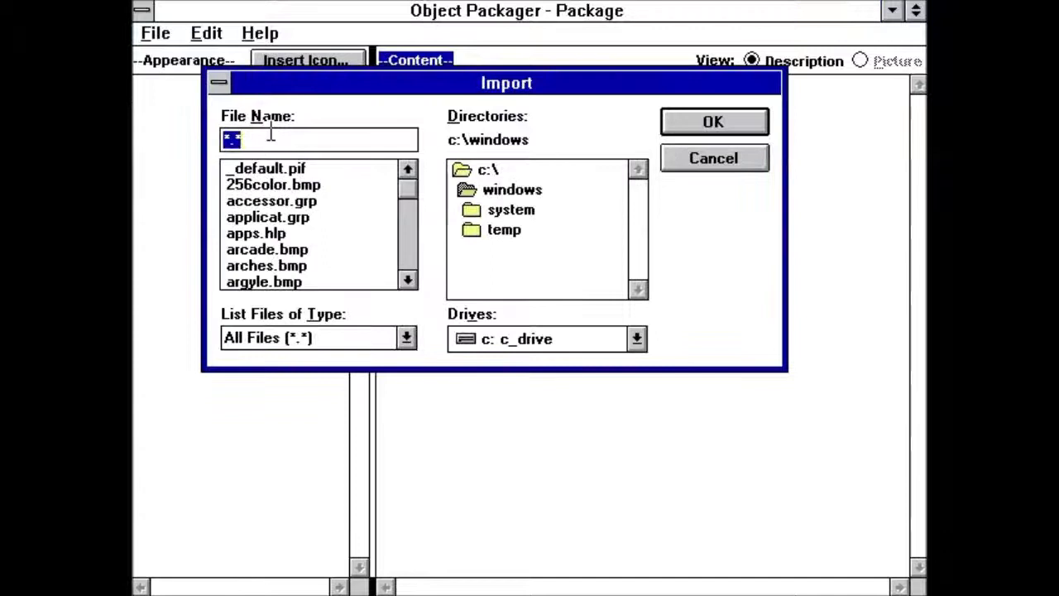
double_click(284, 189)
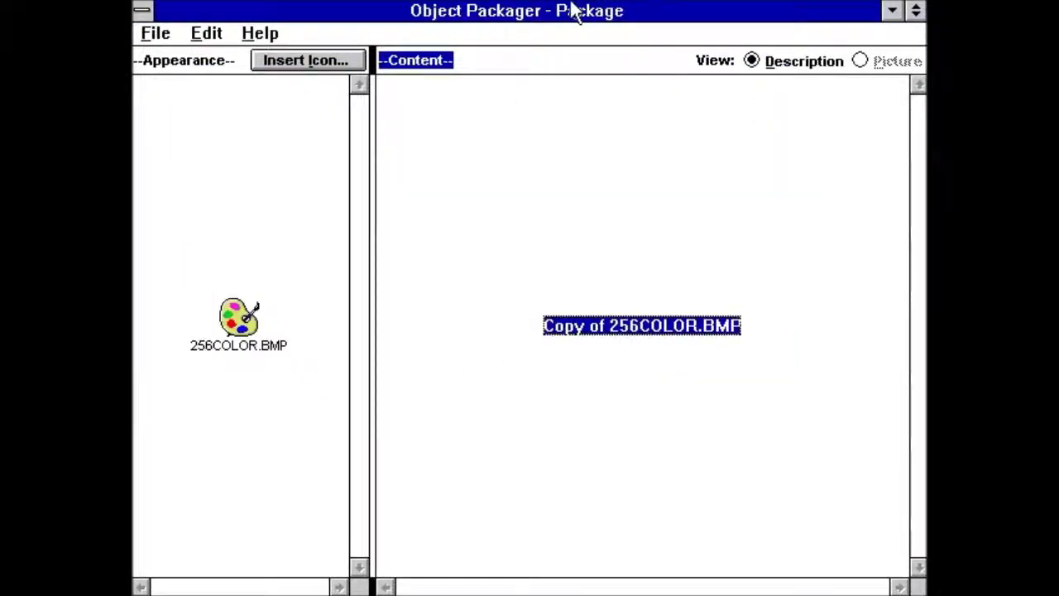
Look over Object Packager's file commands and exit it, including closing a reopened empty package window
click(144, 34)
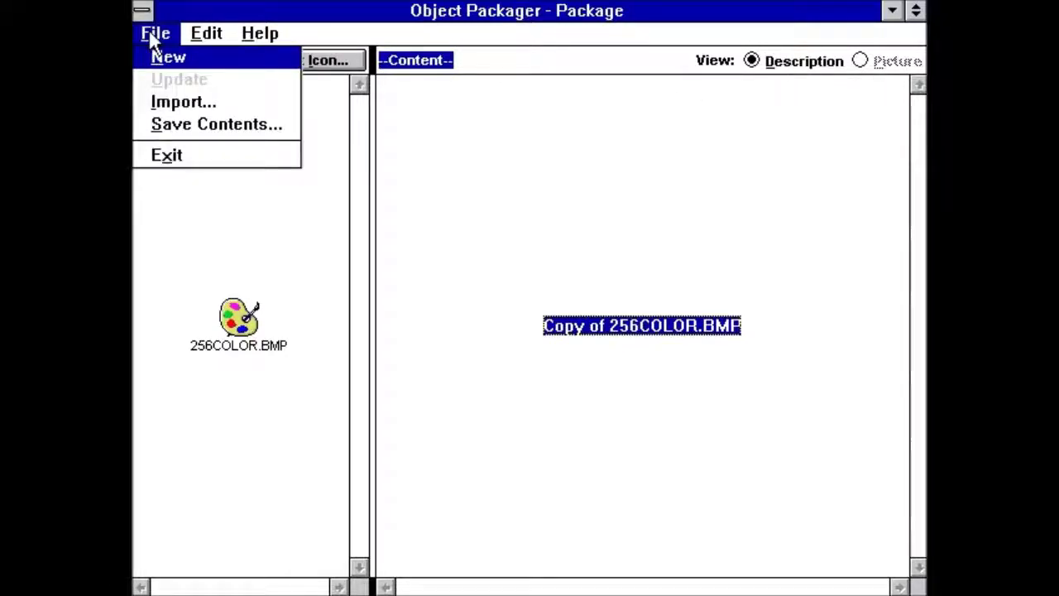
click(376, 10)
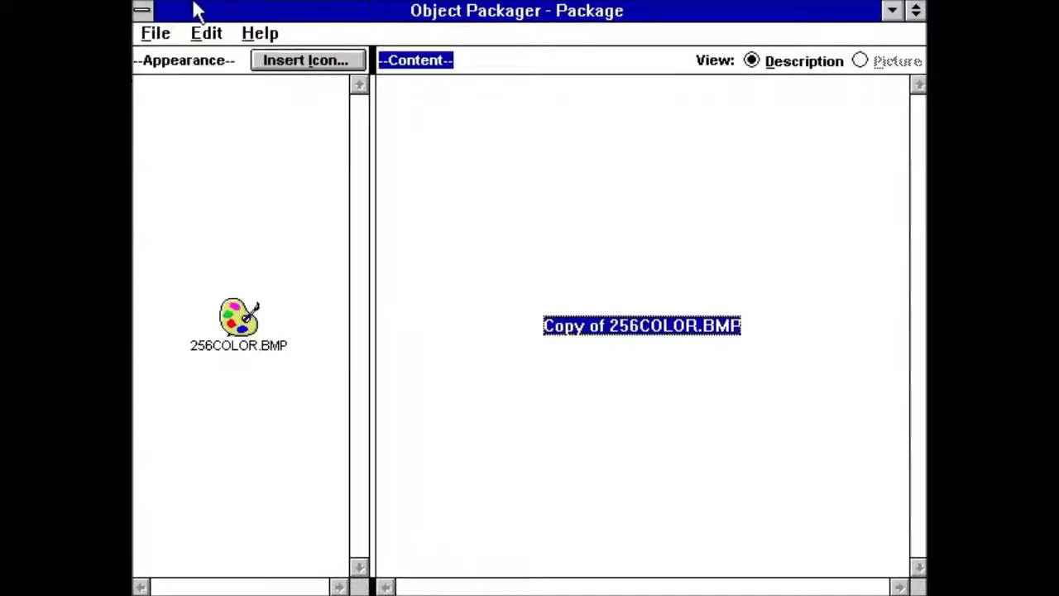
click(141, 11)
click(170, 154)
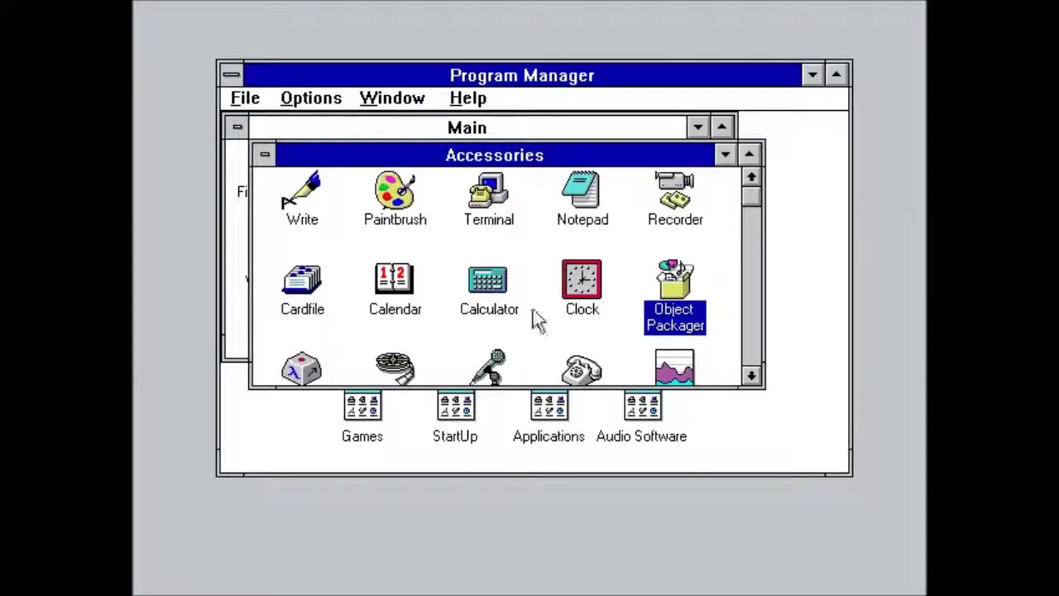
double_click(693, 291)
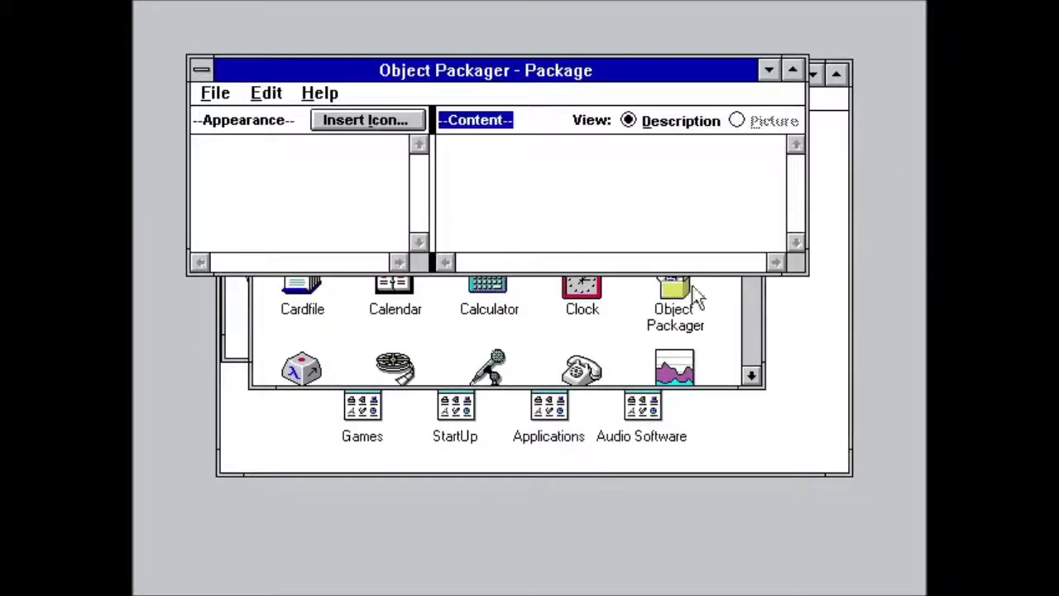
double_click(201, 70)
Start Character Map, add the Symbol font's © character to the characters to copy, and close the program
click(315, 373)
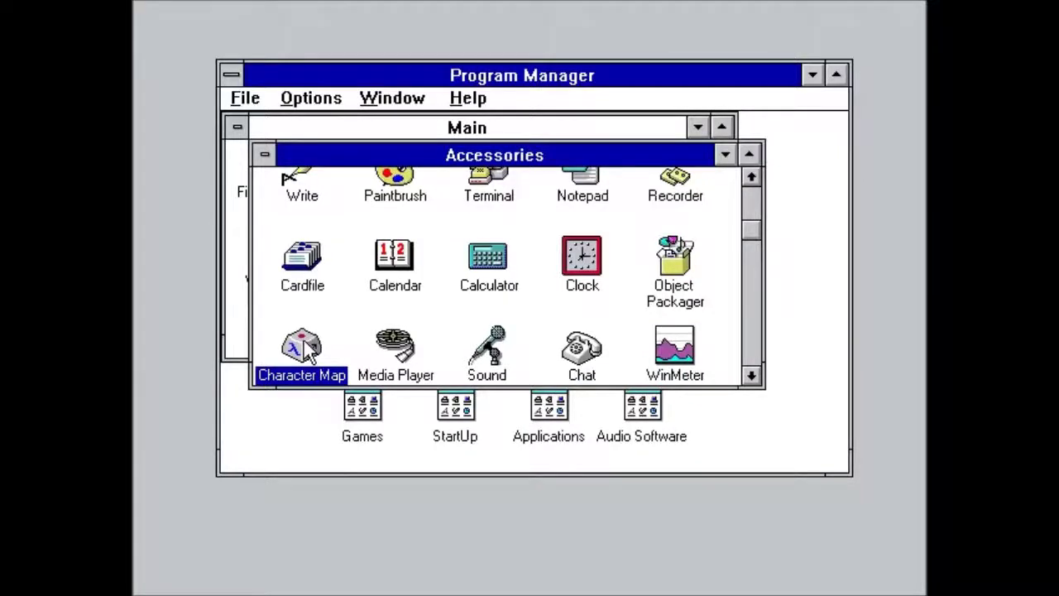
double_click(308, 346)
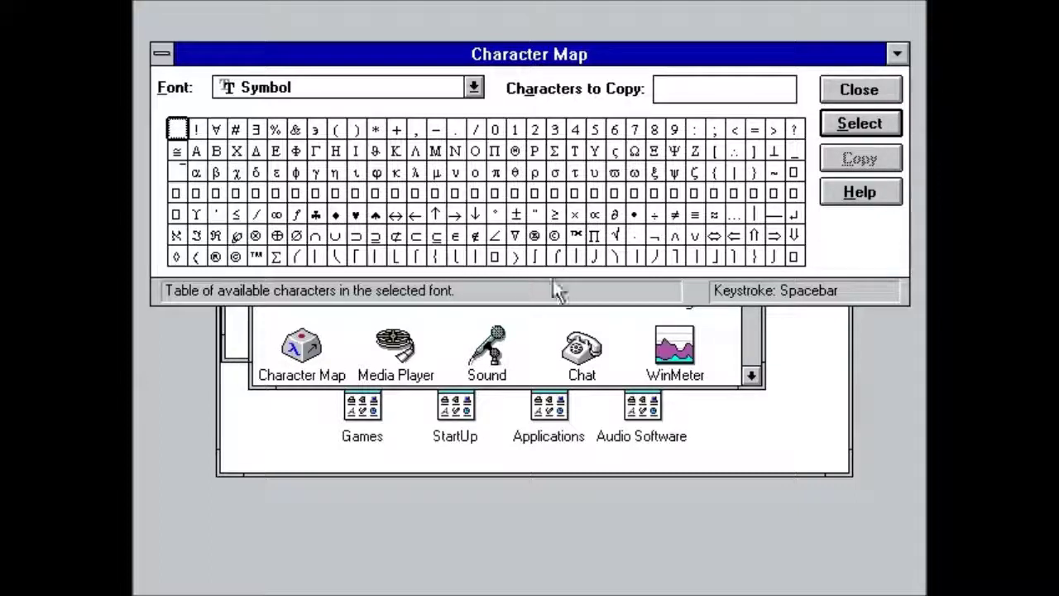
click(554, 236)
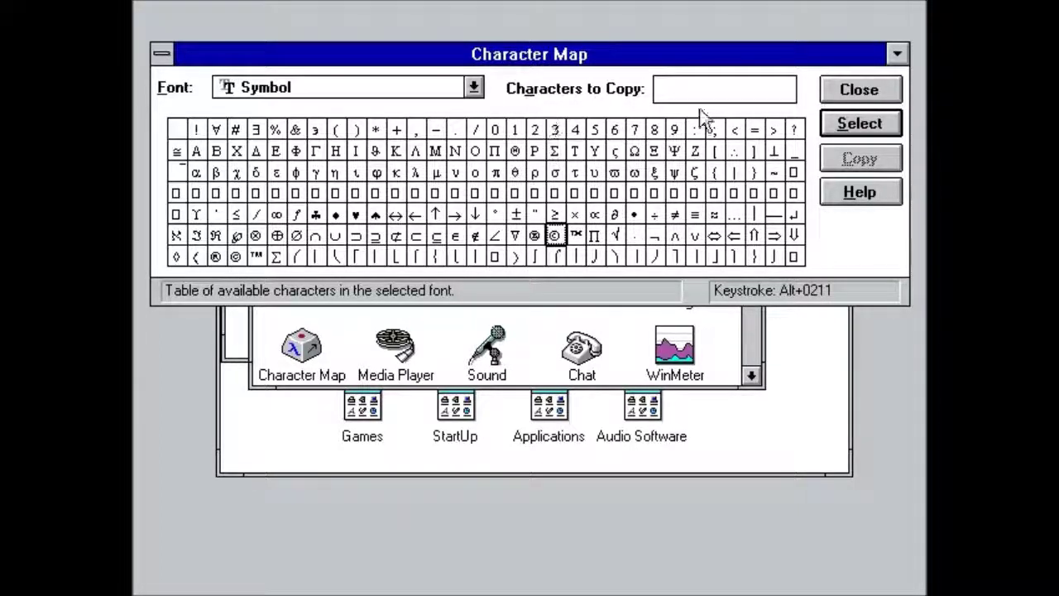
click(852, 124)
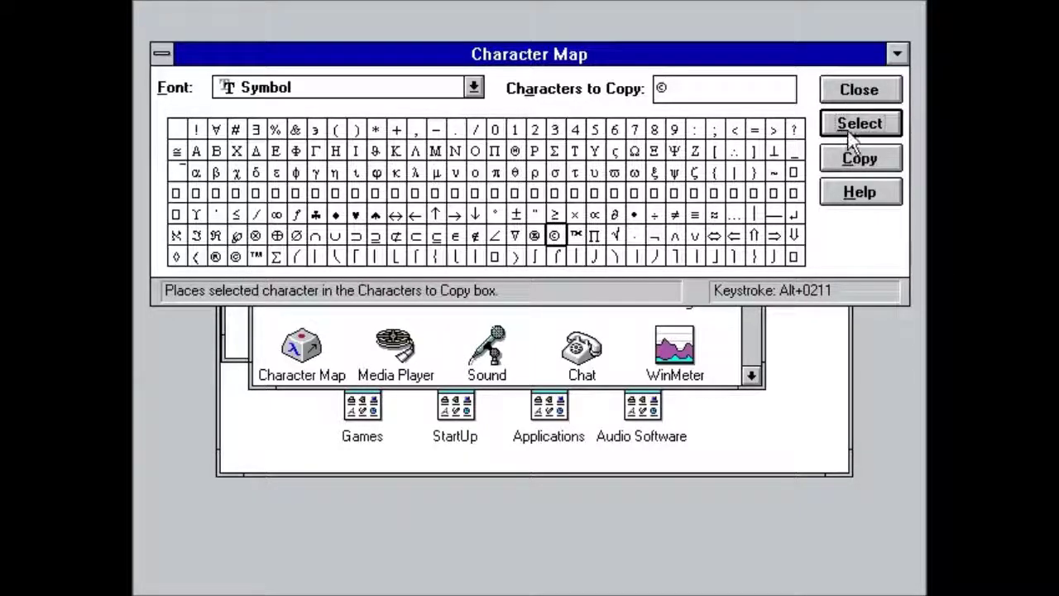
click(855, 91)
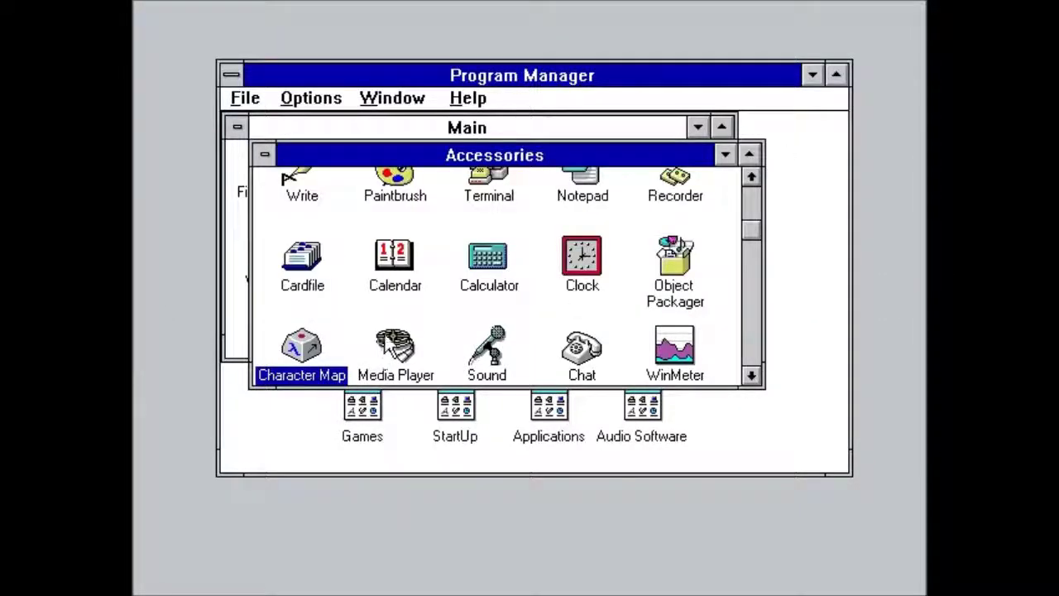
Start Media Player from the Accessories group, view its version and copyright information, and dismiss it
double_click(394, 343)
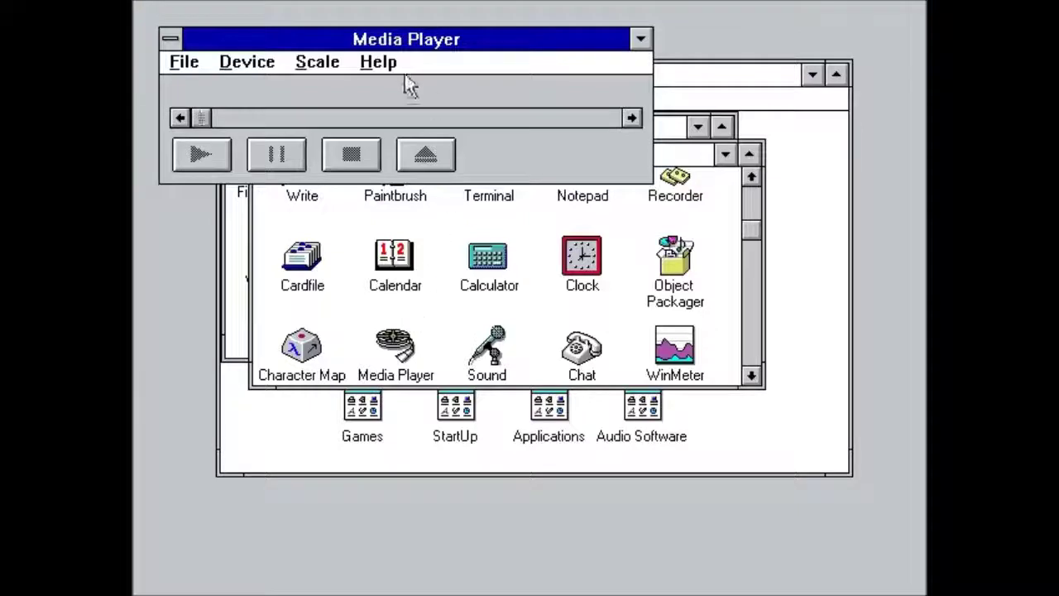
click(383, 62)
click(393, 159)
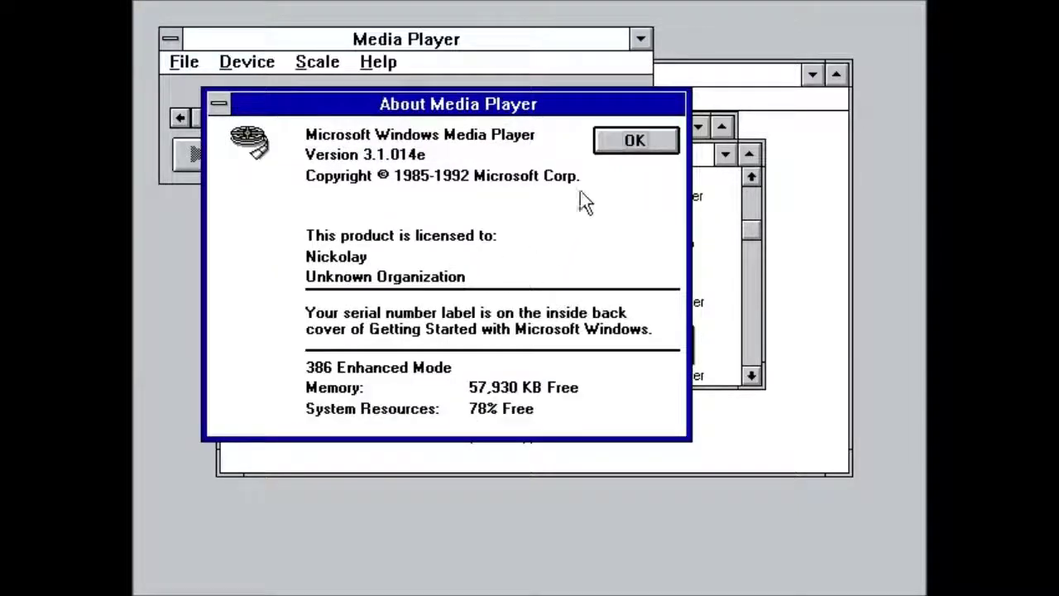
click(615, 147)
Look over Media Player's scale and device options and the openable sound file types, and exit the program without opening a file
click(322, 66)
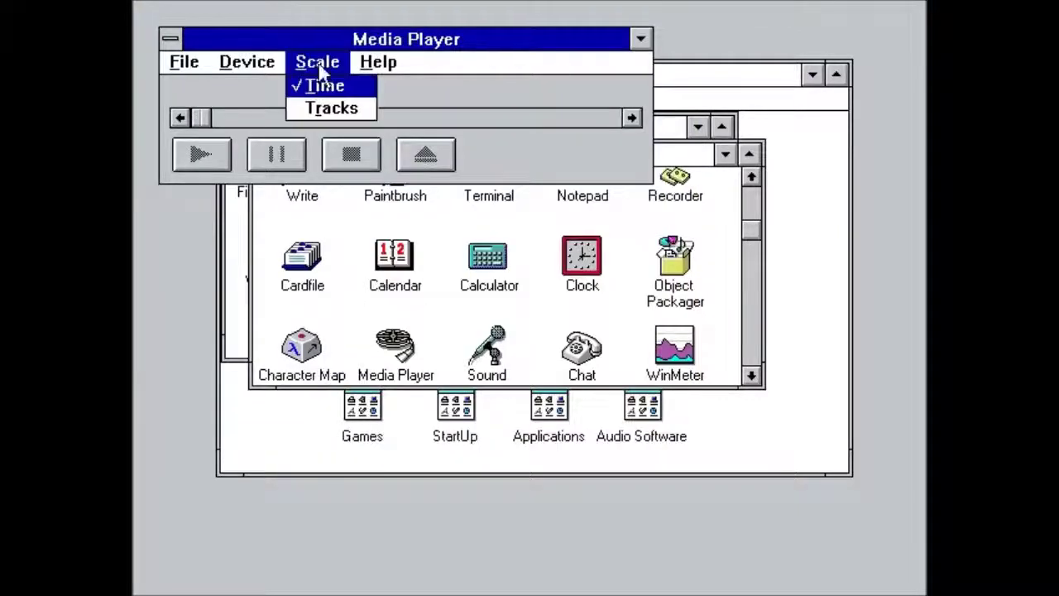
click(263, 64)
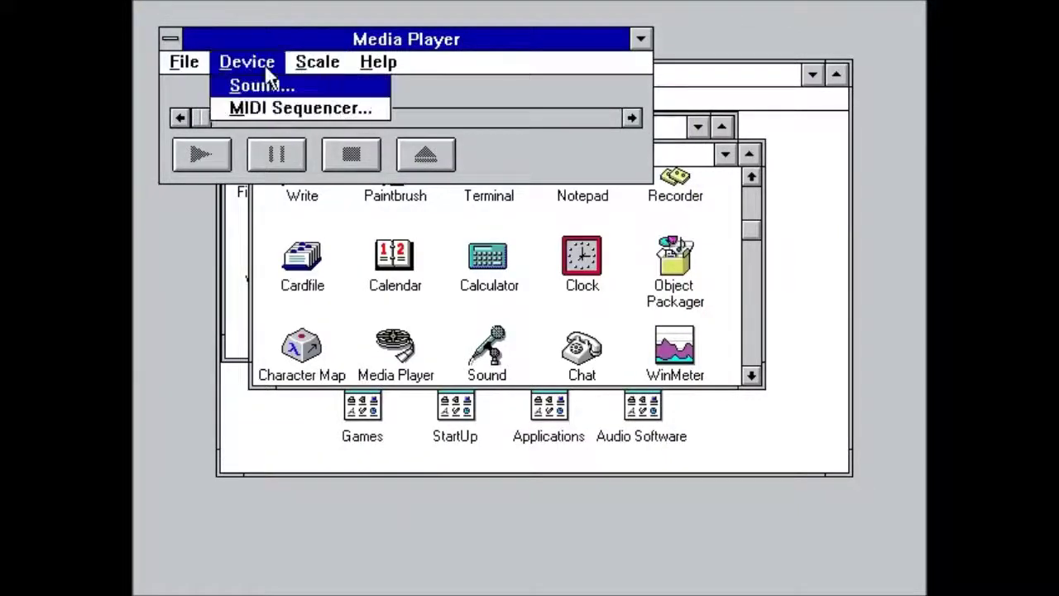
click(273, 89)
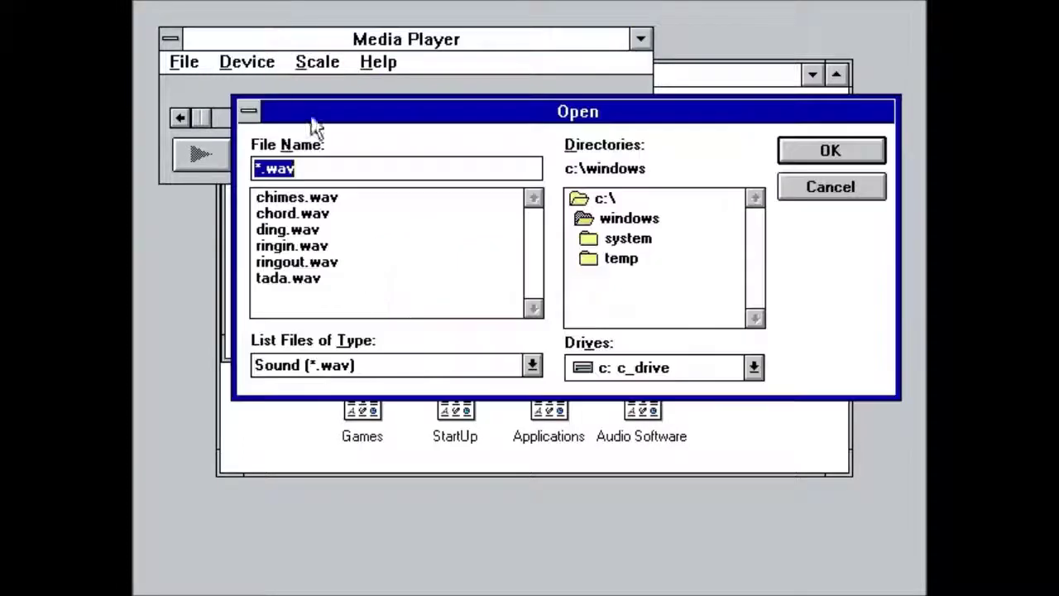
click(531, 364)
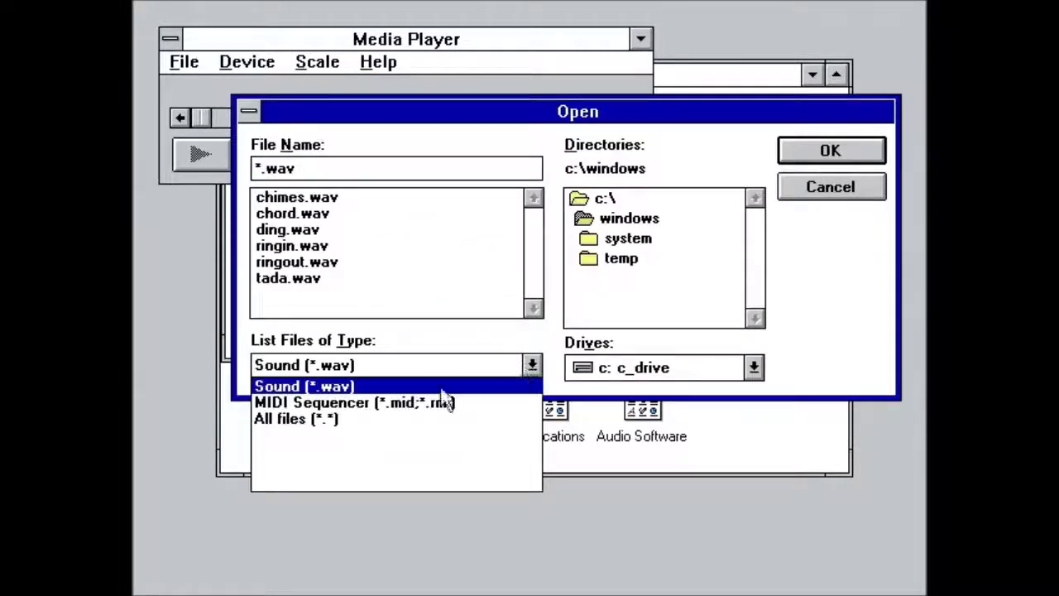
click(457, 336)
click(795, 187)
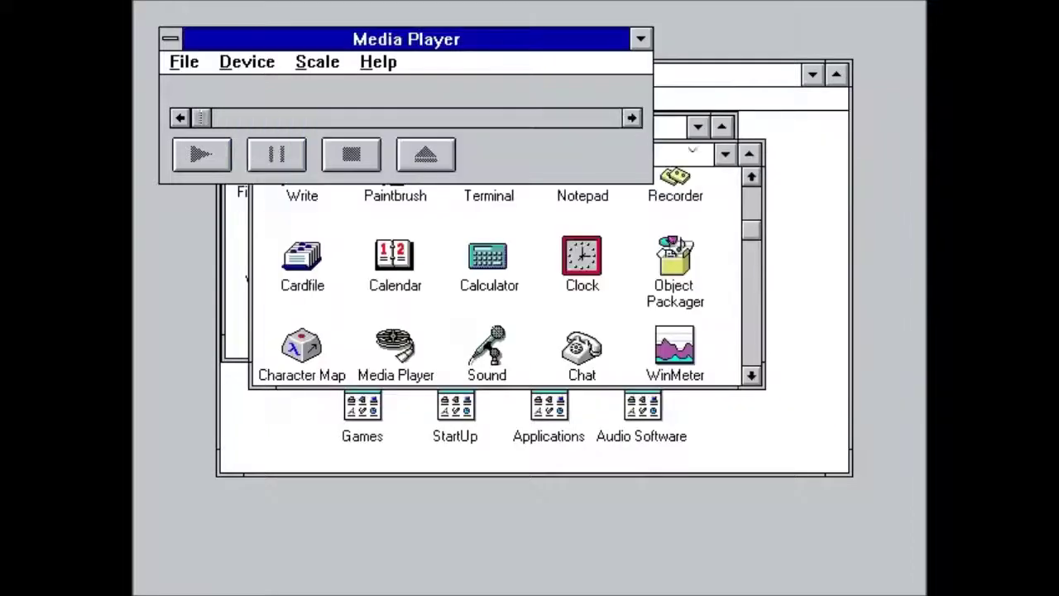
click(182, 65)
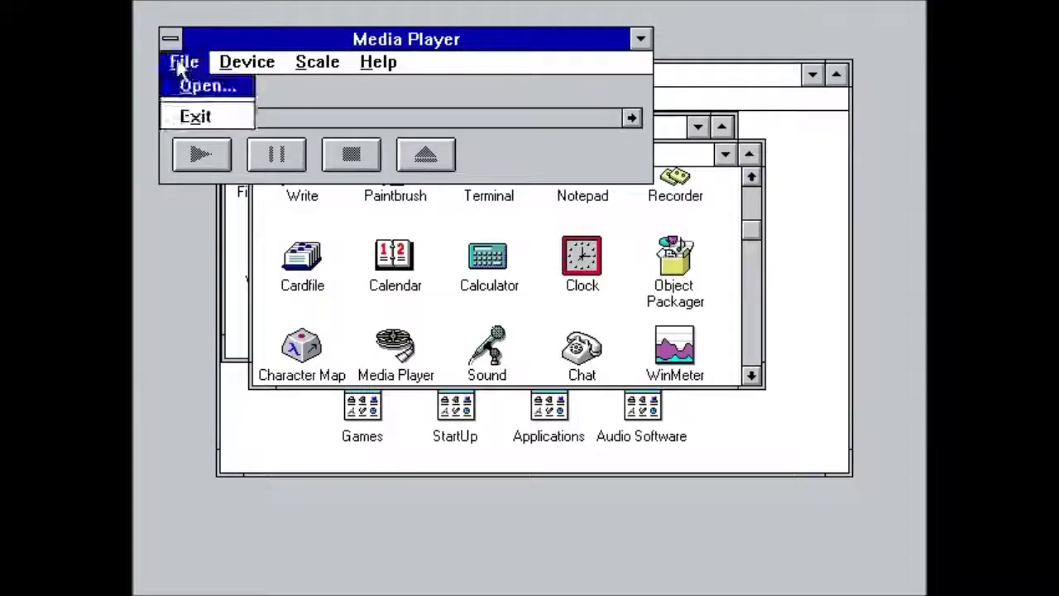
click(213, 120)
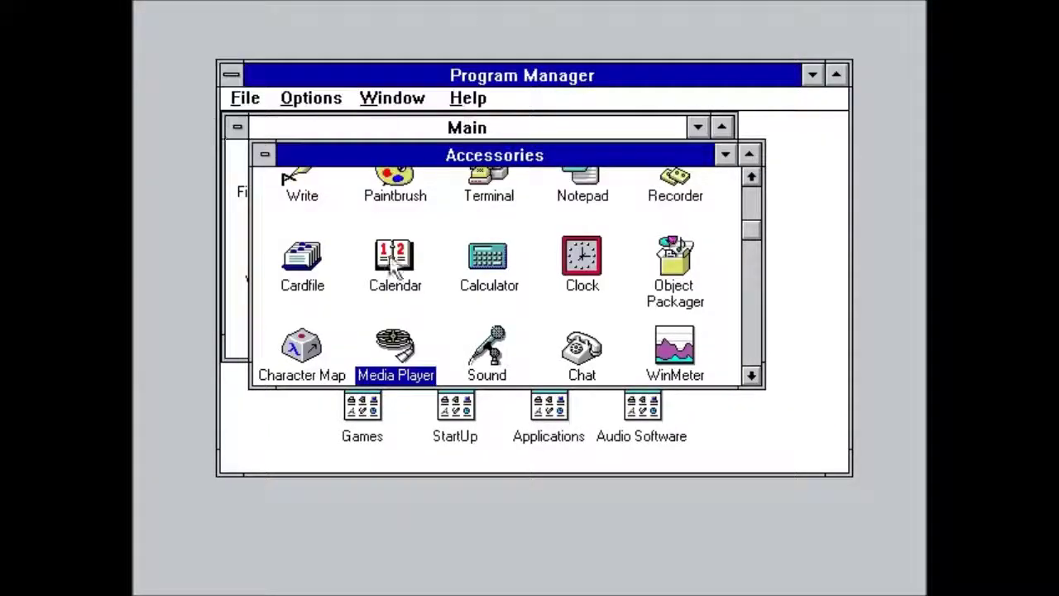
Start Sound Recorder and look over its help, effects, editing and file commands, cancelling the Save As dialog
double_click(488, 348)
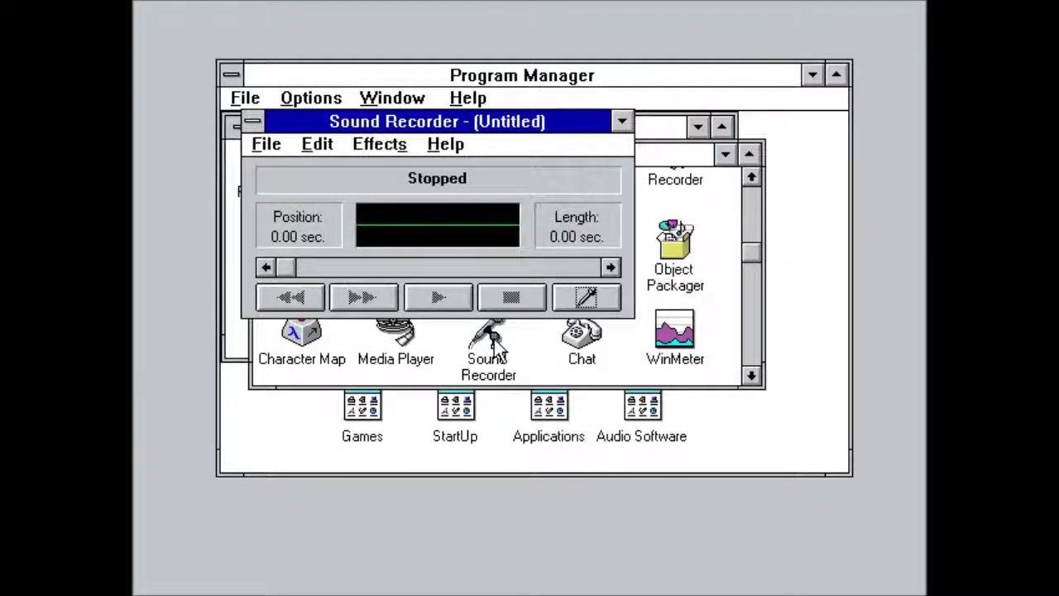
click(448, 146)
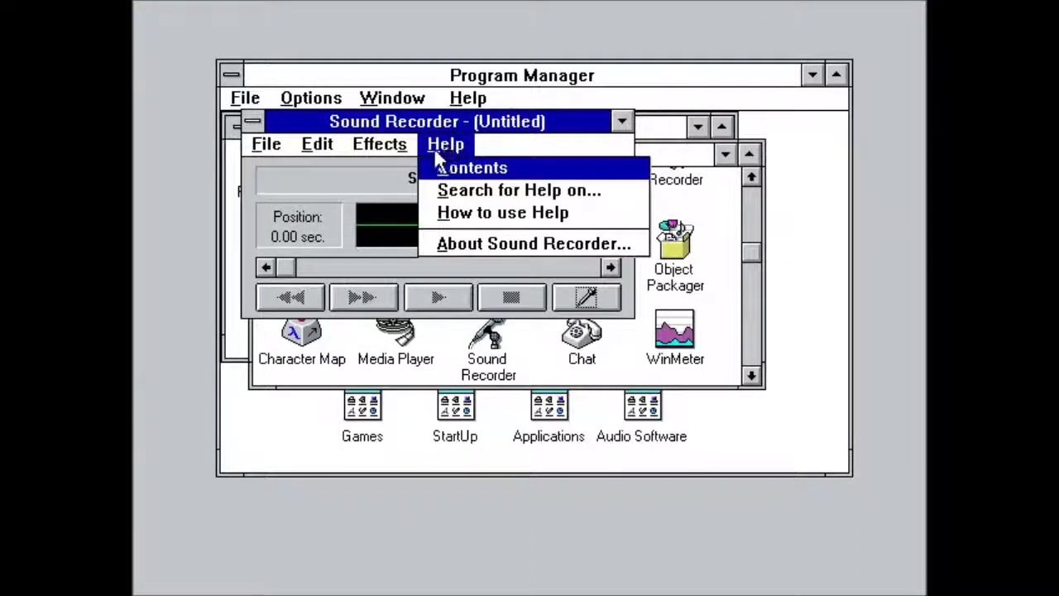
mouse_move(401, 144)
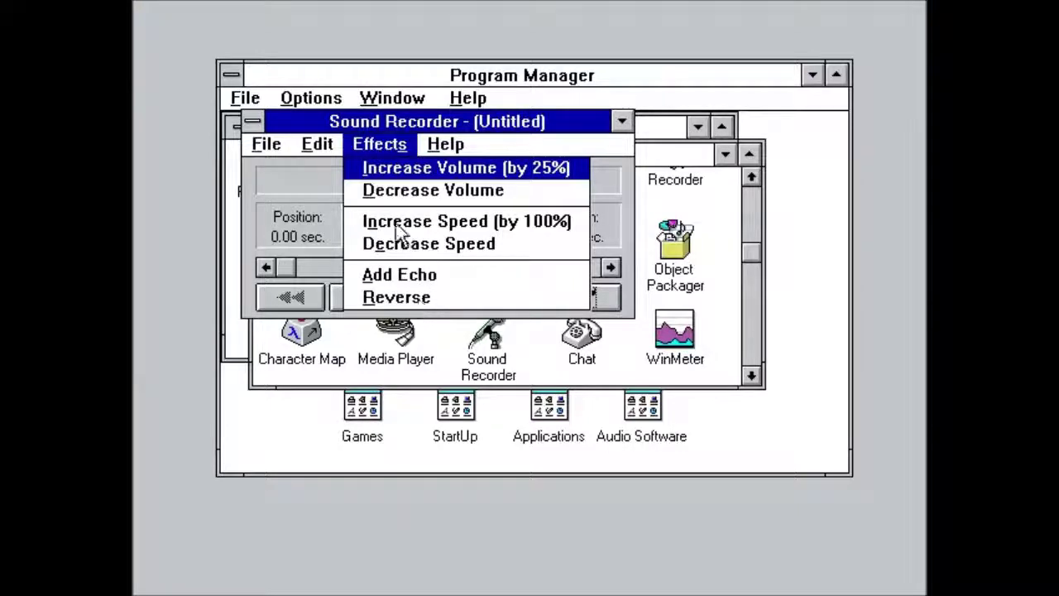
click(329, 145)
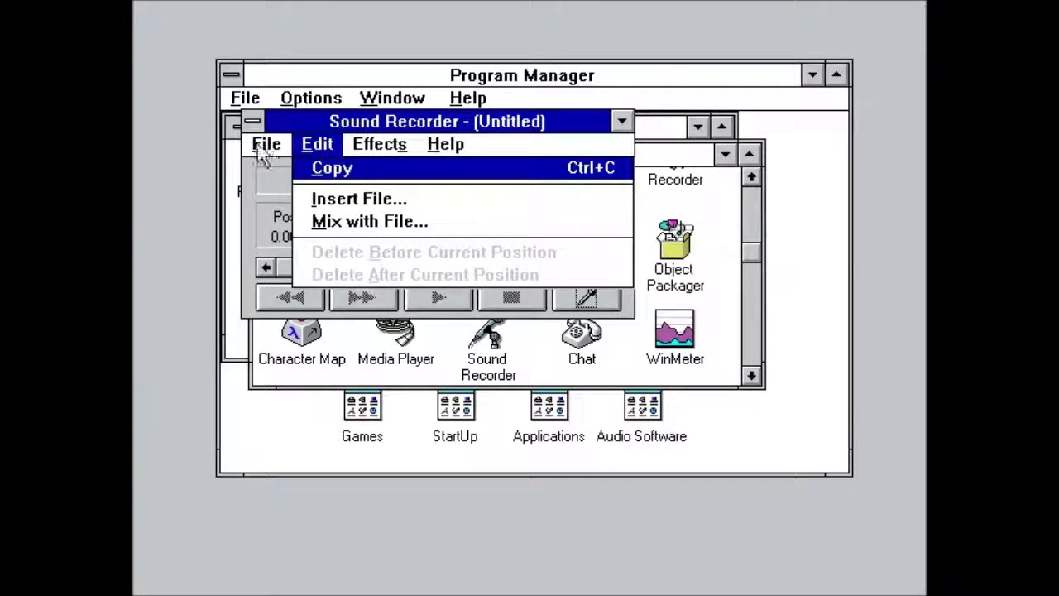
key(Left)
click(291, 237)
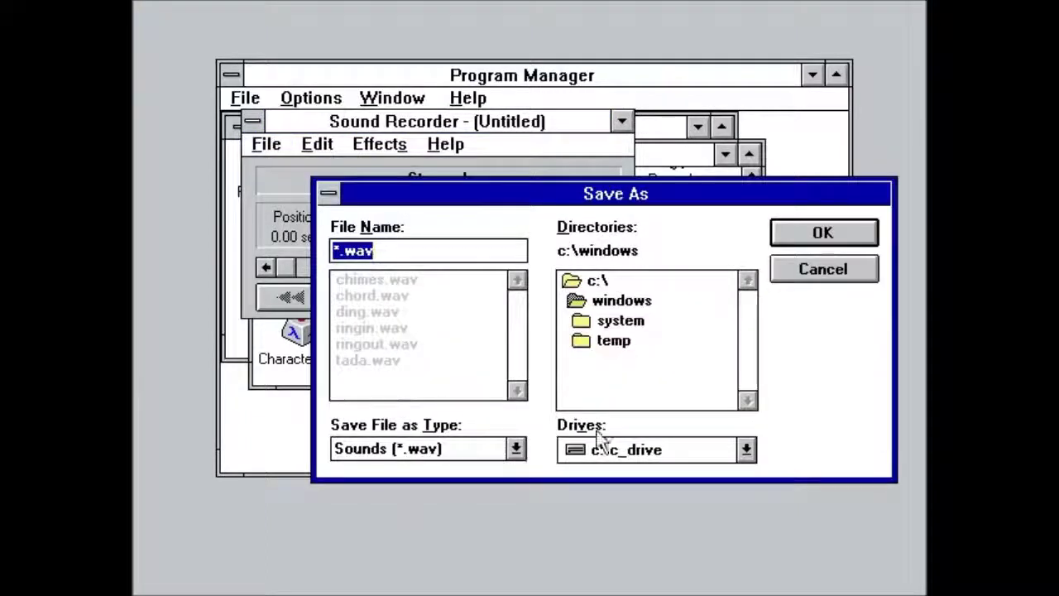
click(825, 274)
Record a sound clip about 3.4 seconds long in Sound Recorder and play it back
click(588, 300)
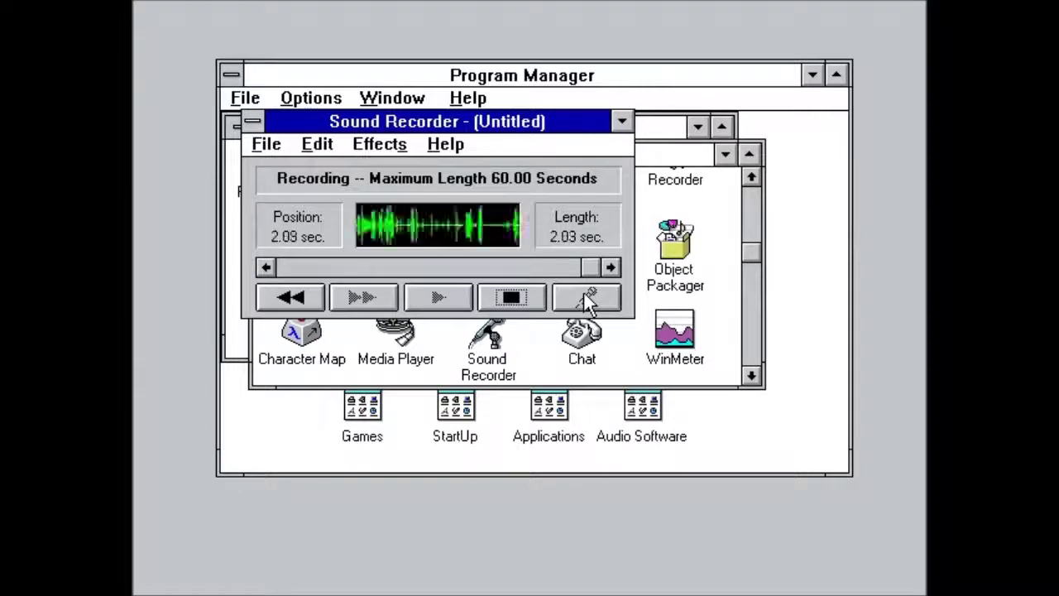
click(513, 297)
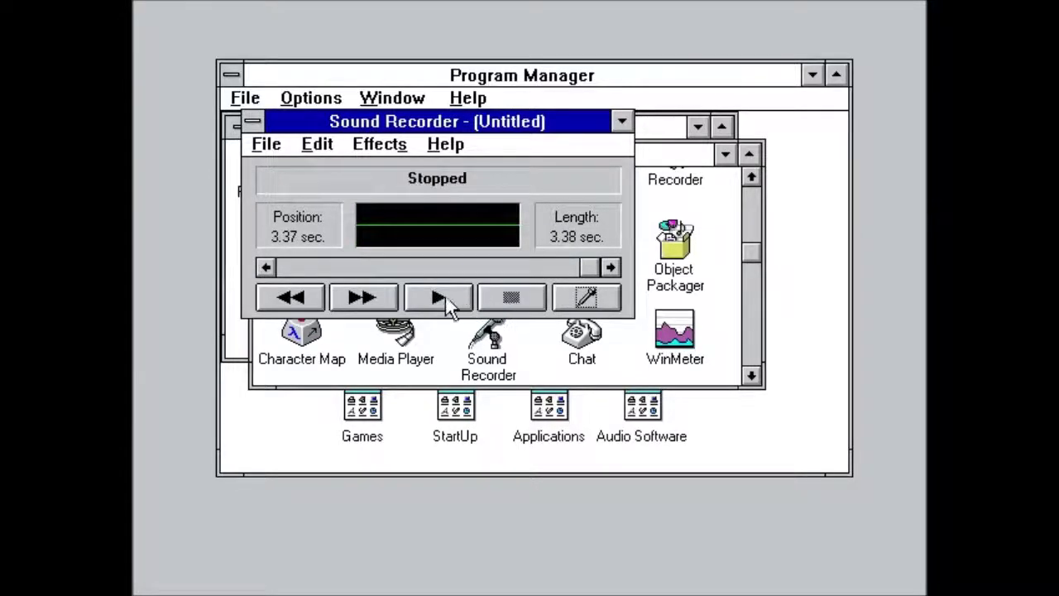
click(437, 298)
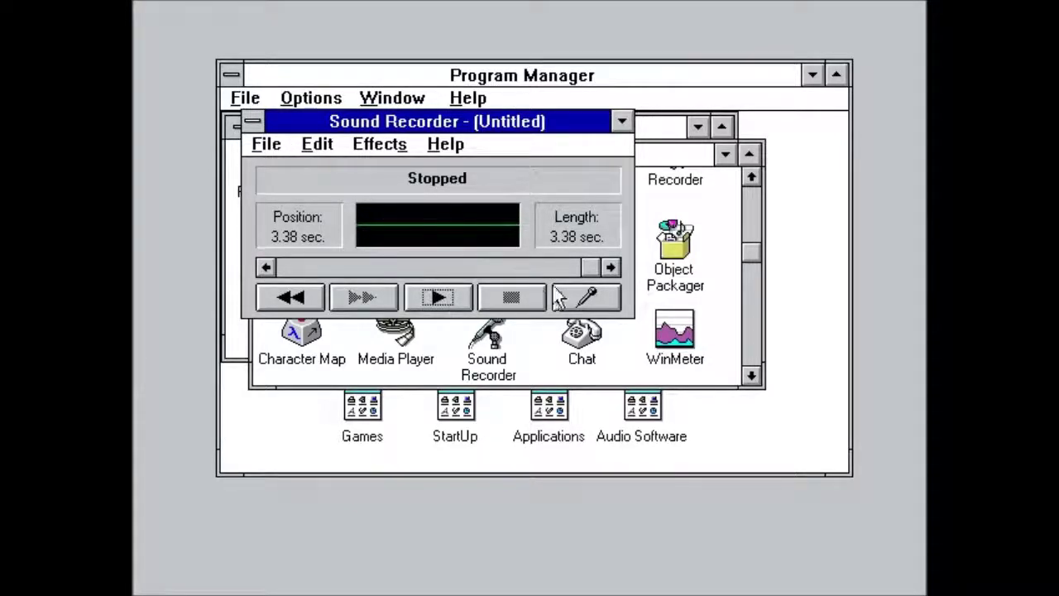
Close Sound Recorder without saving the untitled recording
click(253, 120)
click(343, 240)
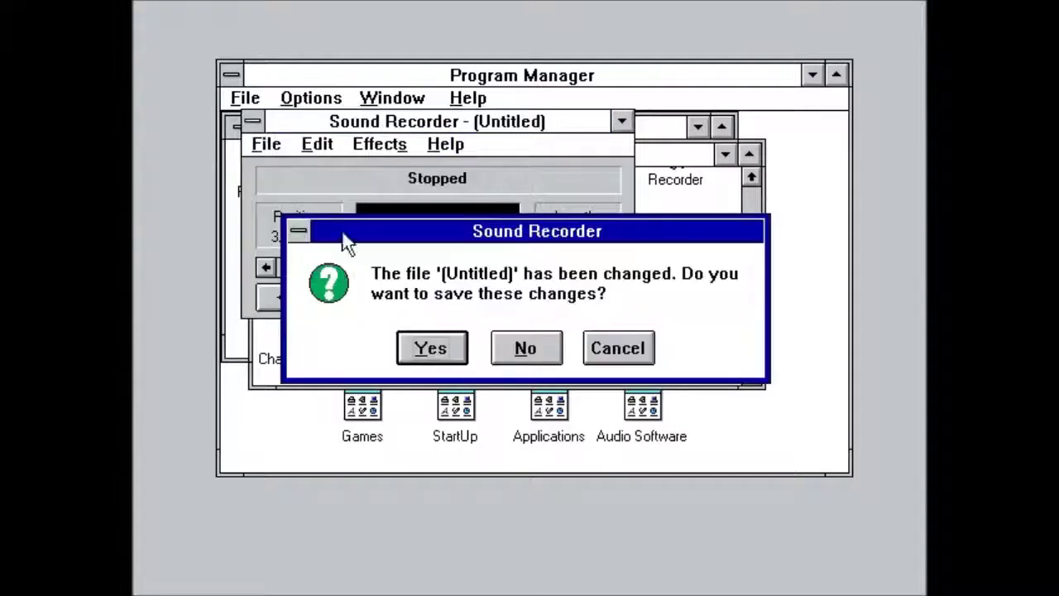
click(558, 348)
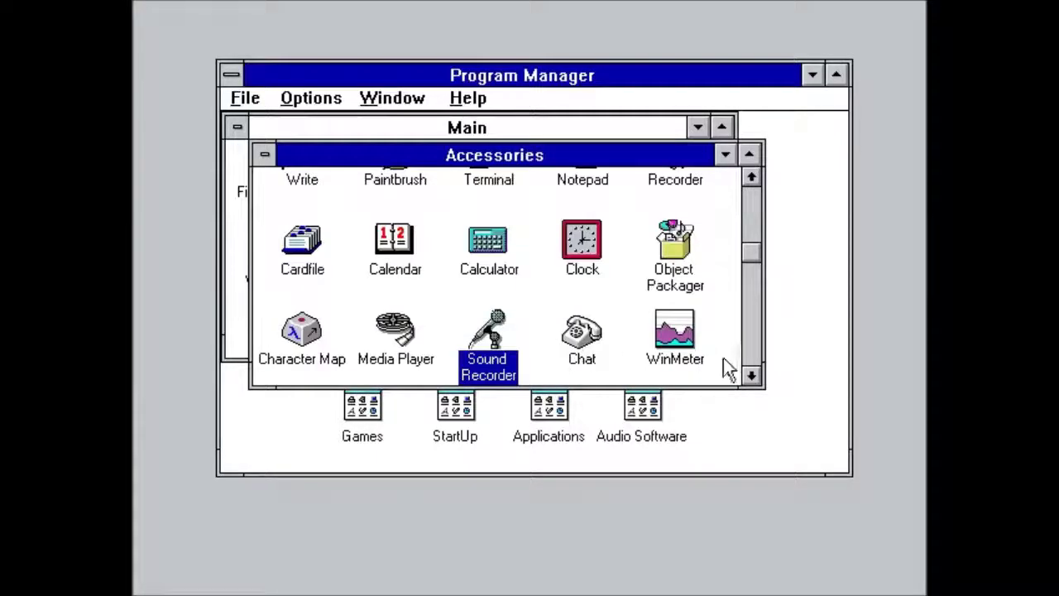
Start Chat from the Accessories group and maximize its window
click(751, 374)
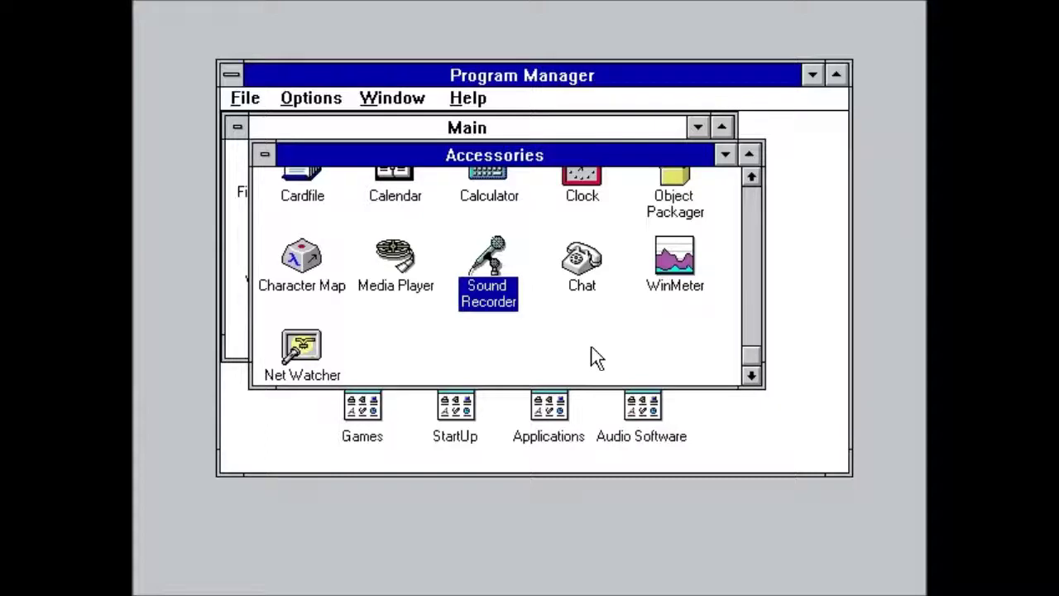
double_click(583, 264)
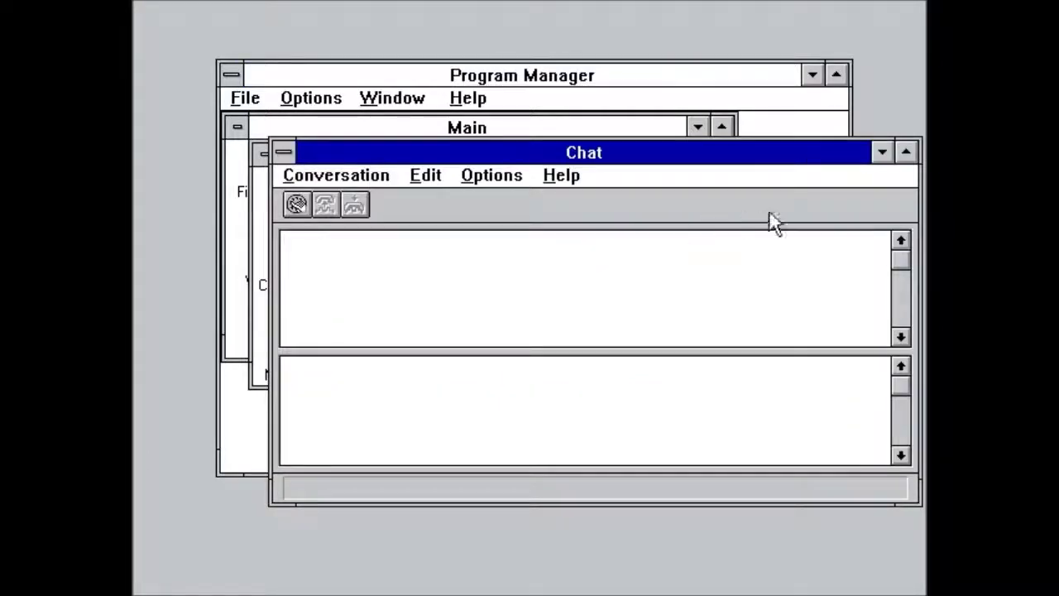
click(906, 152)
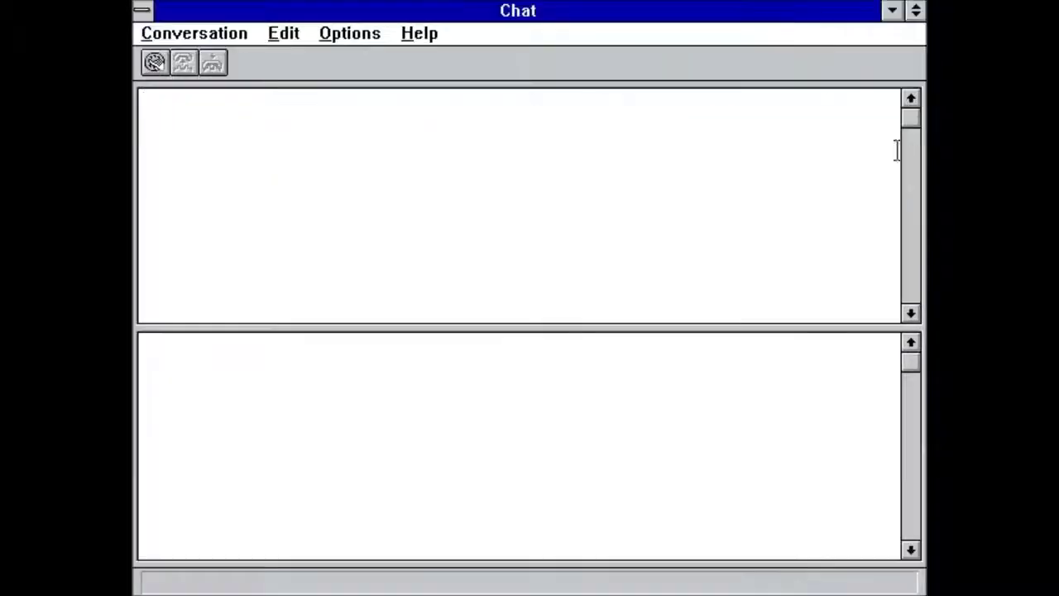
Try to dial another machine from Chat and dismiss the message
click(224, 39)
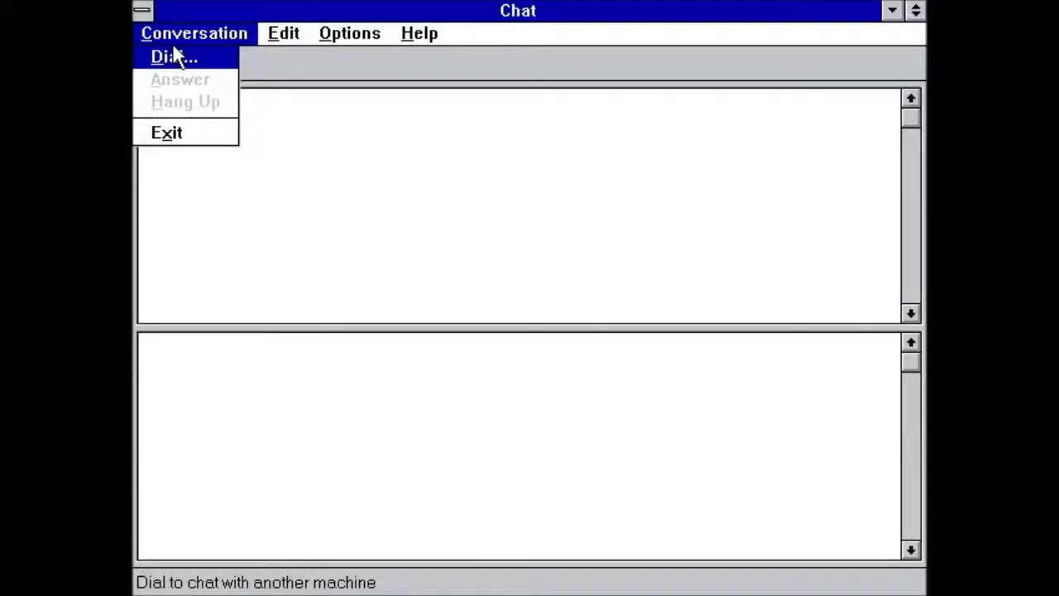
click(198, 59)
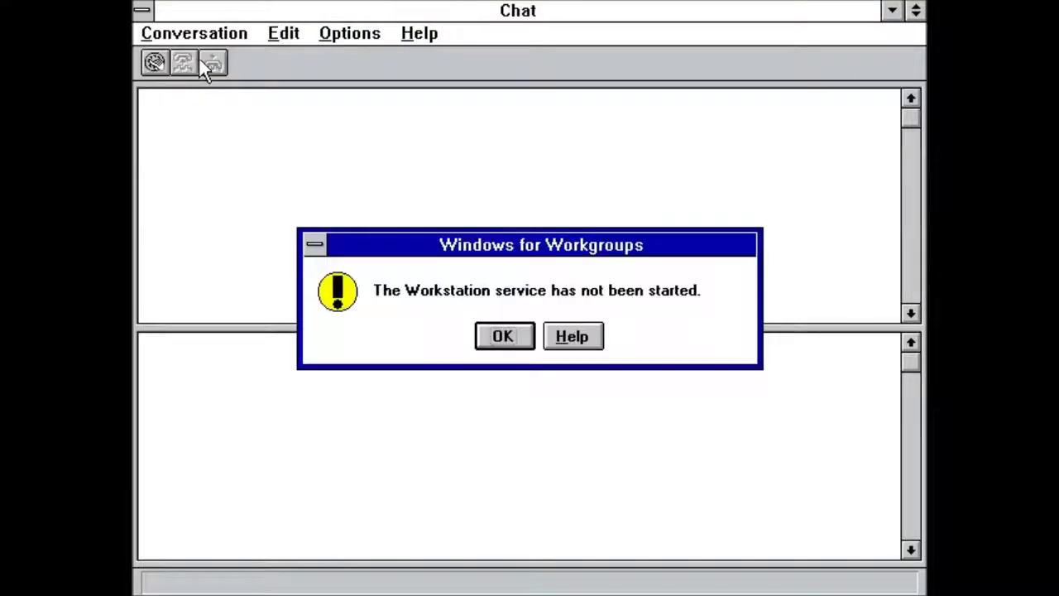
click(505, 334)
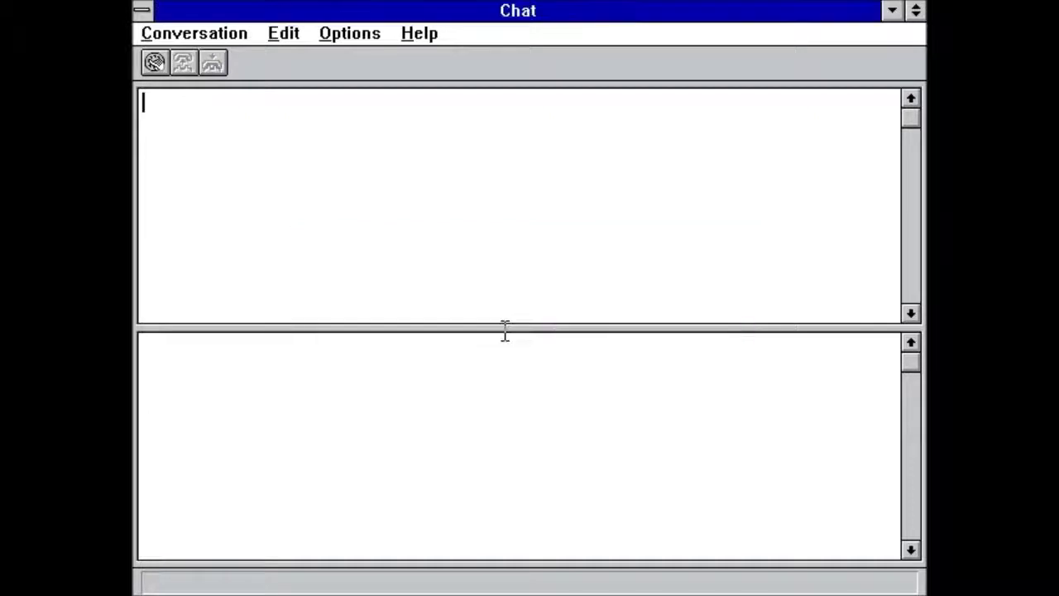
Look through Chat's conversation, editing, options and help commands
click(202, 34)
mouse_move(301, 33)
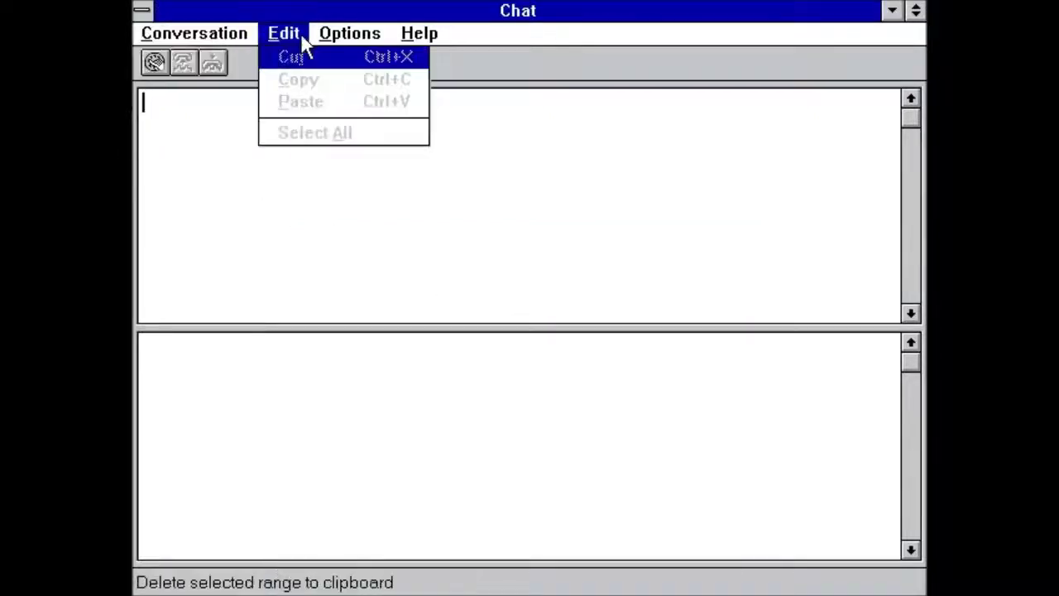
mouse_move(359, 37)
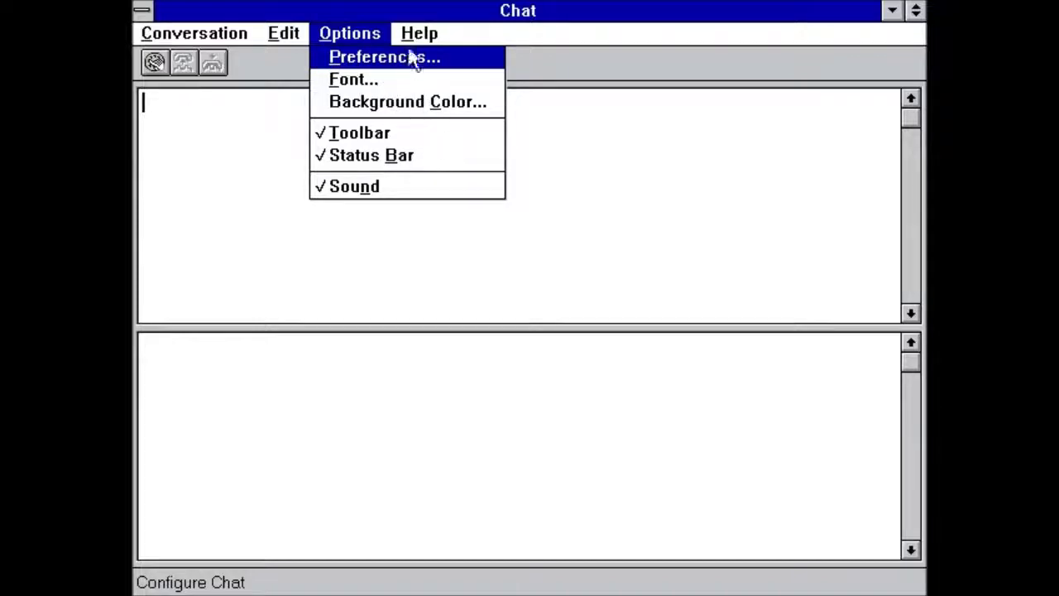
mouse_move(411, 37)
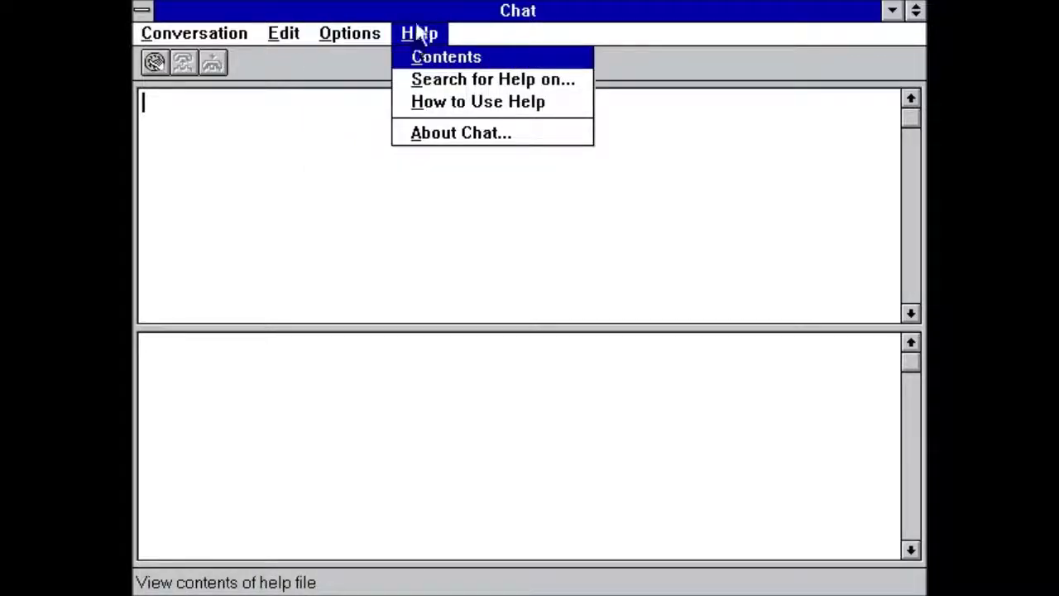
click(418, 34)
Try once more to dial another machine, dismiss the message, and close Chat
click(154, 63)
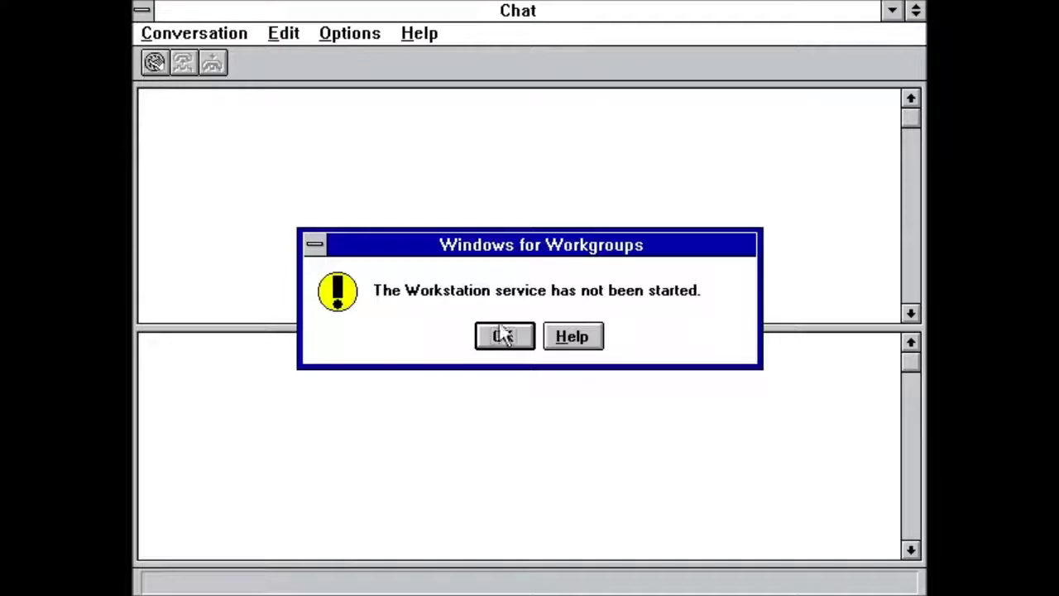
click(533, 342)
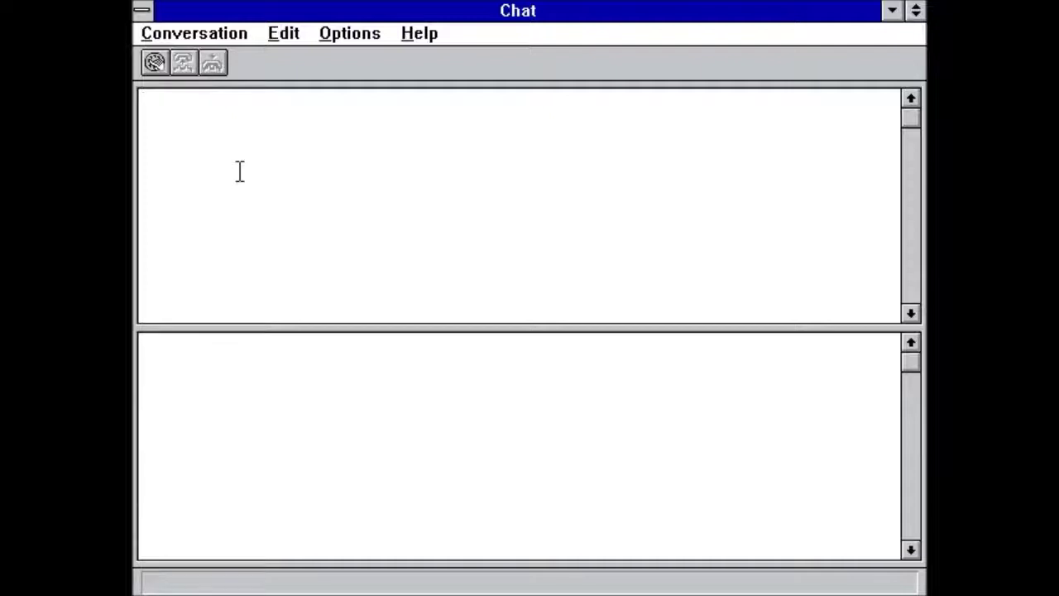
double_click(150, 11)
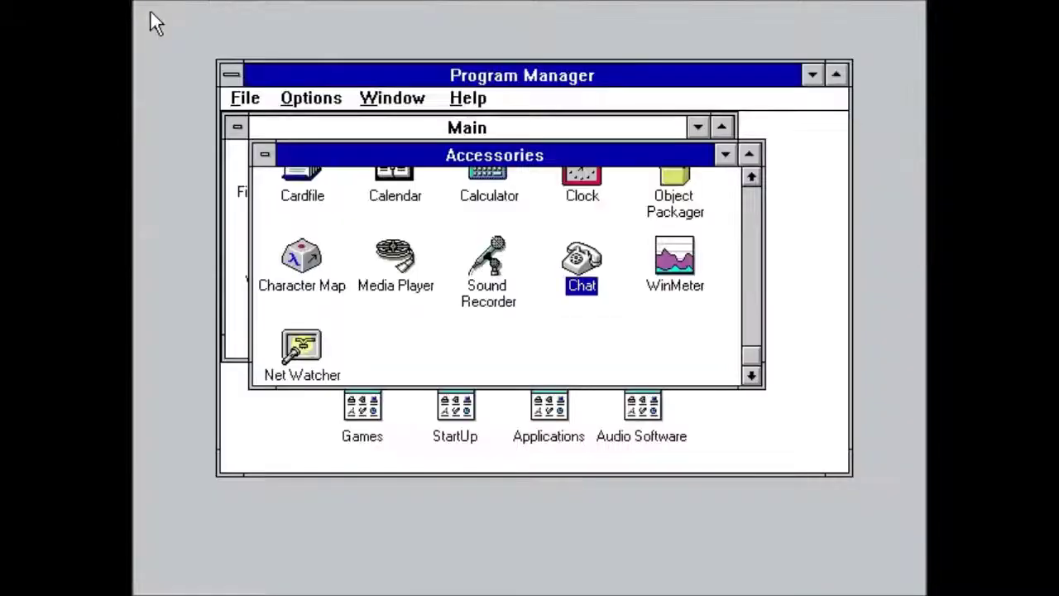
Try to start WinMeter and Net Watcher from the Accessories group, dismissing each message
double_click(671, 266)
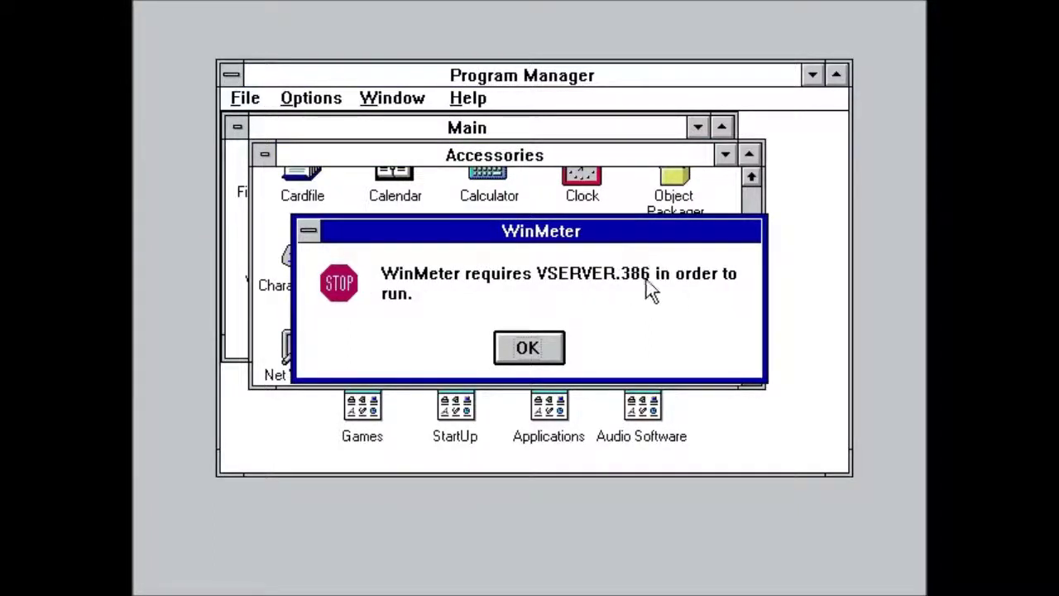
click(553, 345)
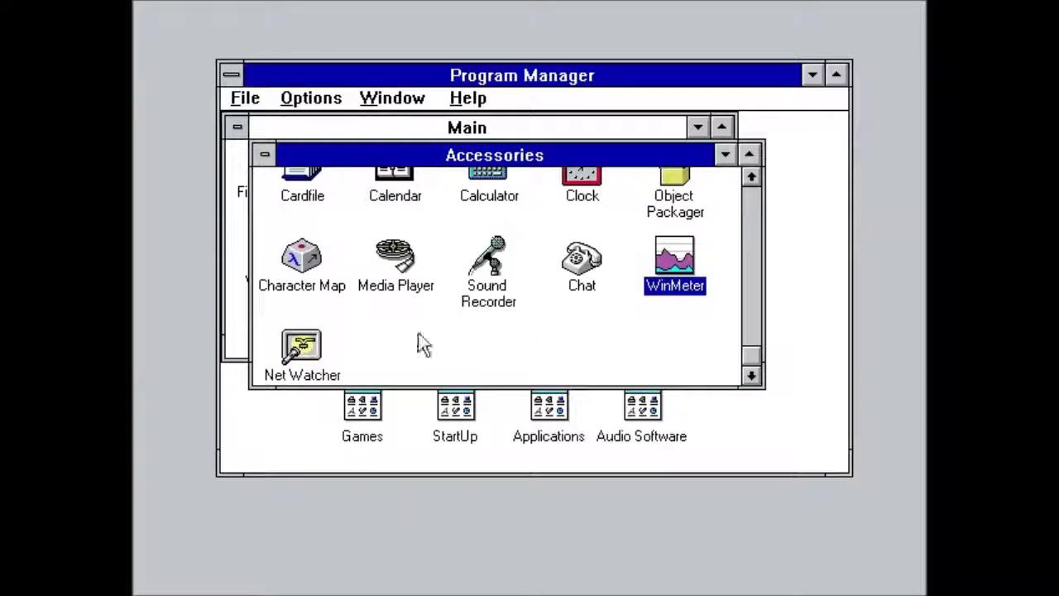
click(309, 349)
double_click(303, 348)
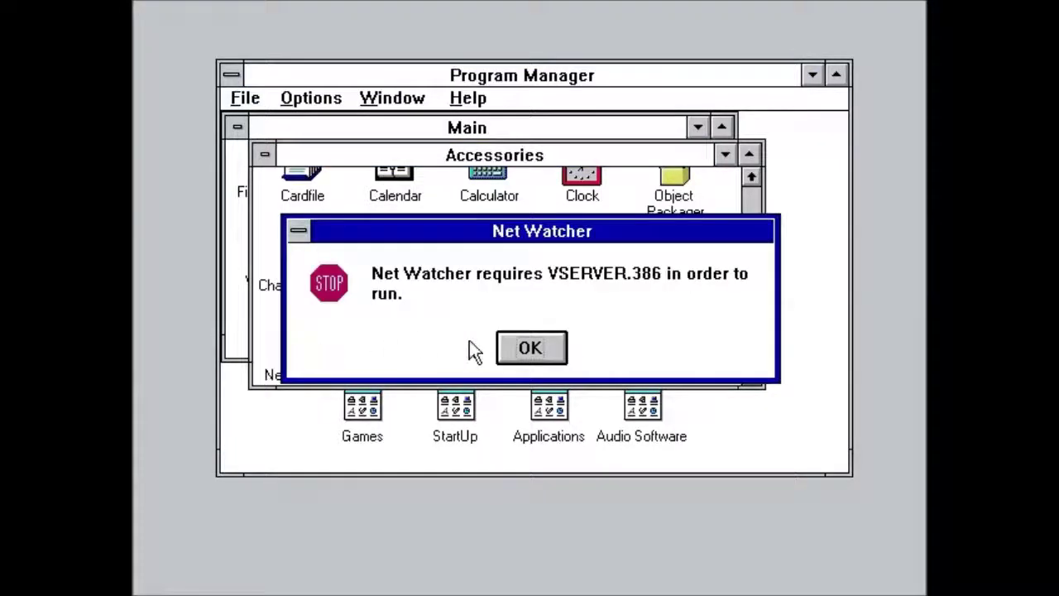
click(545, 347)
Return to the first programs in the Accessories group and close the group window
click(751, 176)
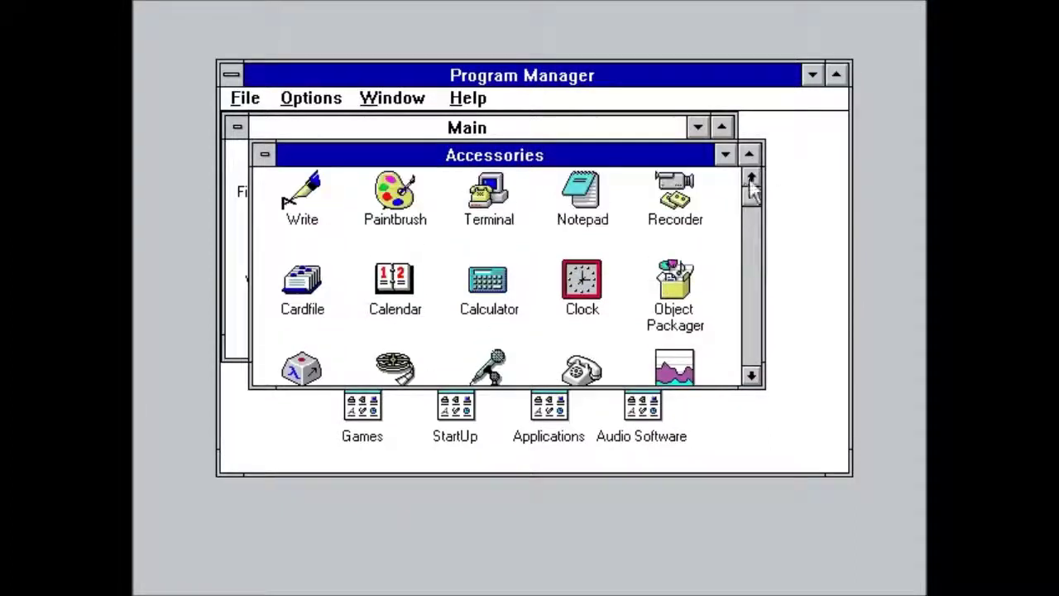
click(298, 203)
double_click(264, 154)
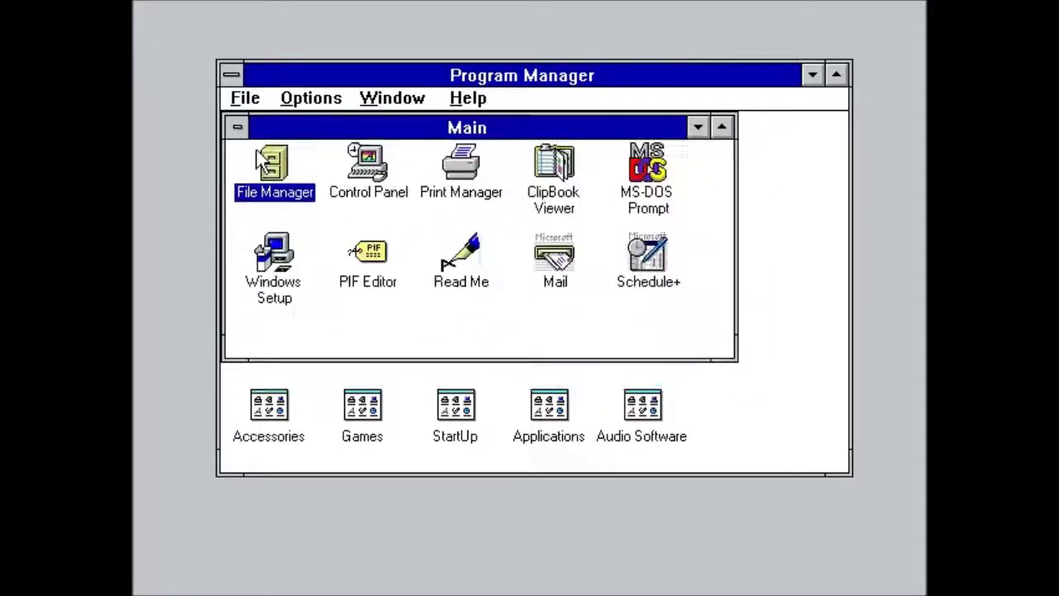
Start Solitaire from the Games group and maximize its window
double_click(376, 419)
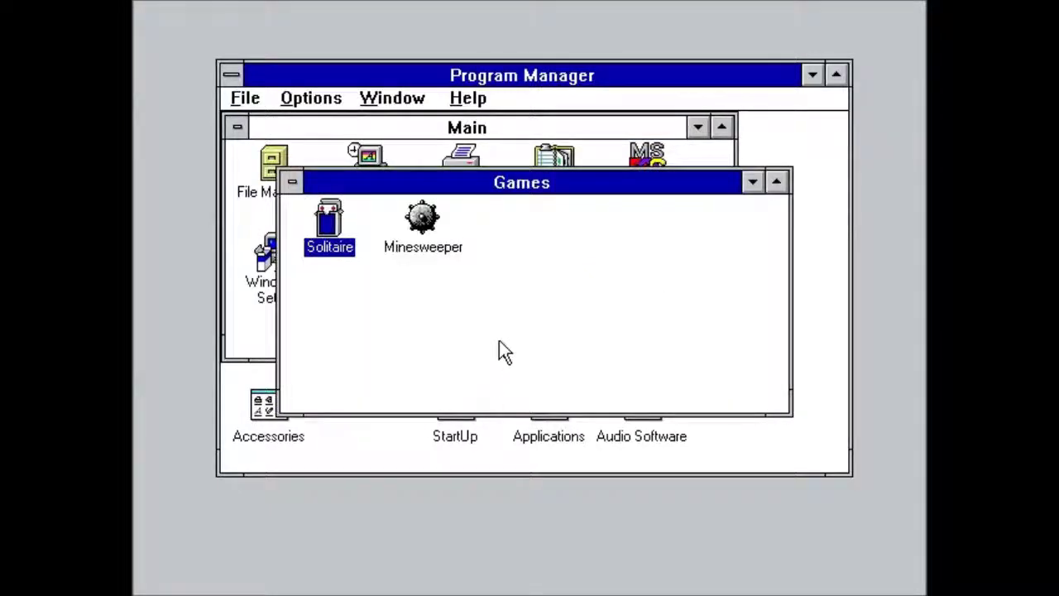
double_click(328, 236)
click(850, 15)
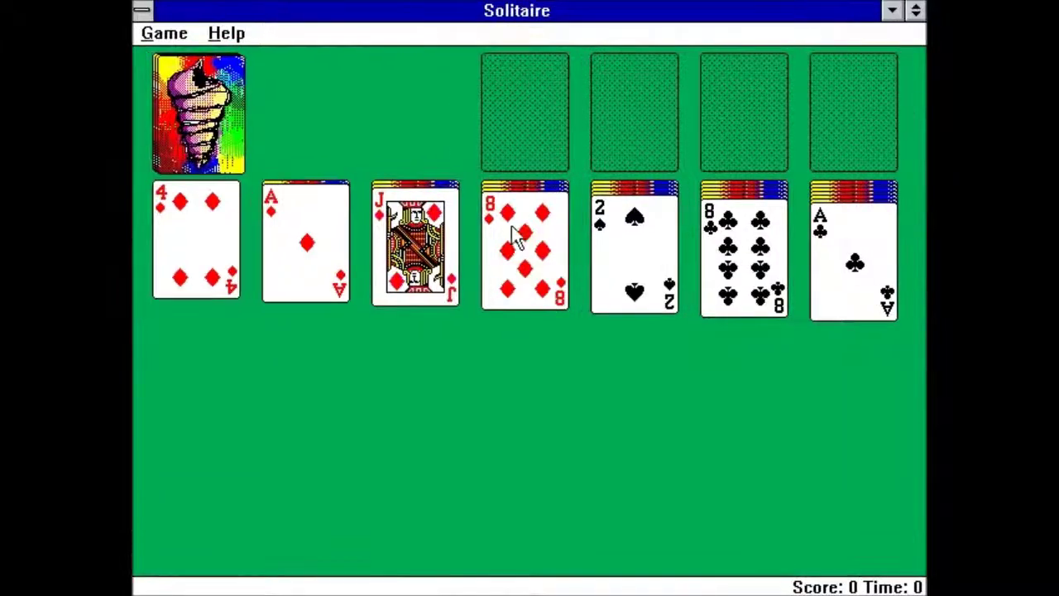
Move the aces of diamonds and clubs to the foundations and the ten of spades onto the jack of diamonds, turning over each uncovered card
double_click(277, 244)
click(281, 242)
double_click(830, 280)
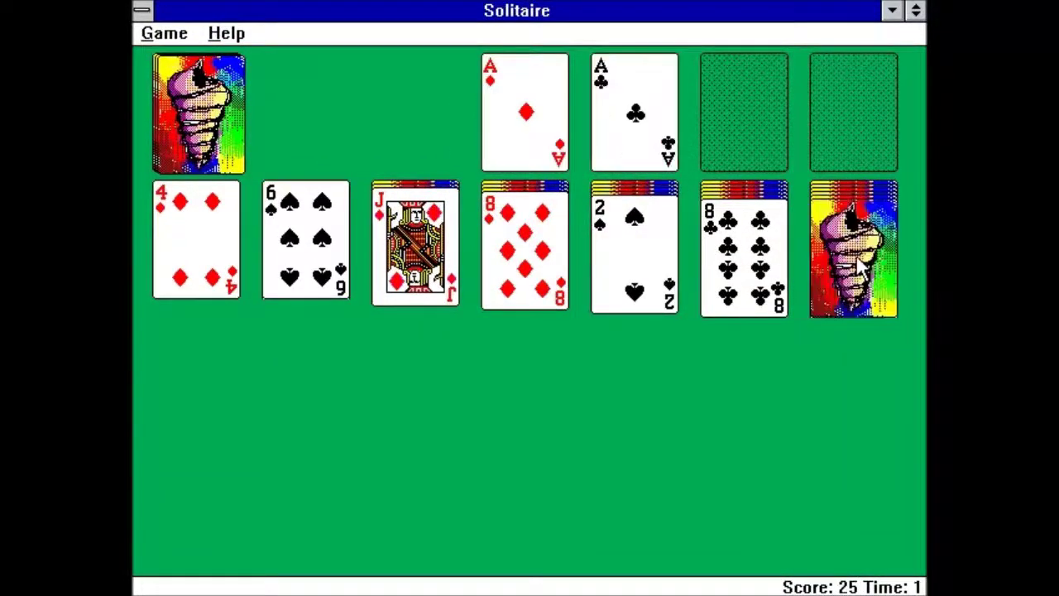
click(842, 273)
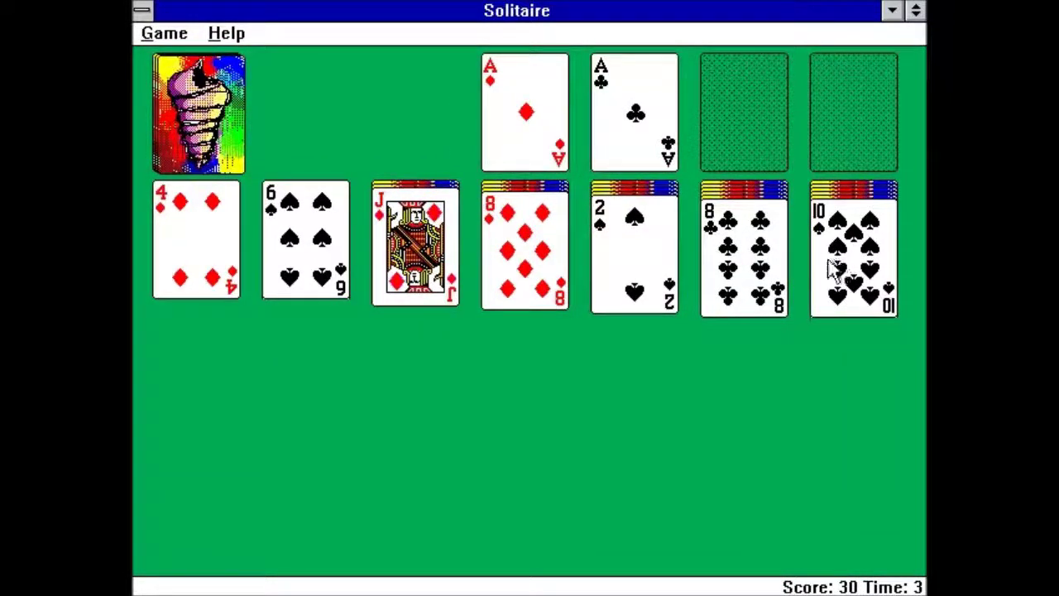
drag(823, 267, 437, 303)
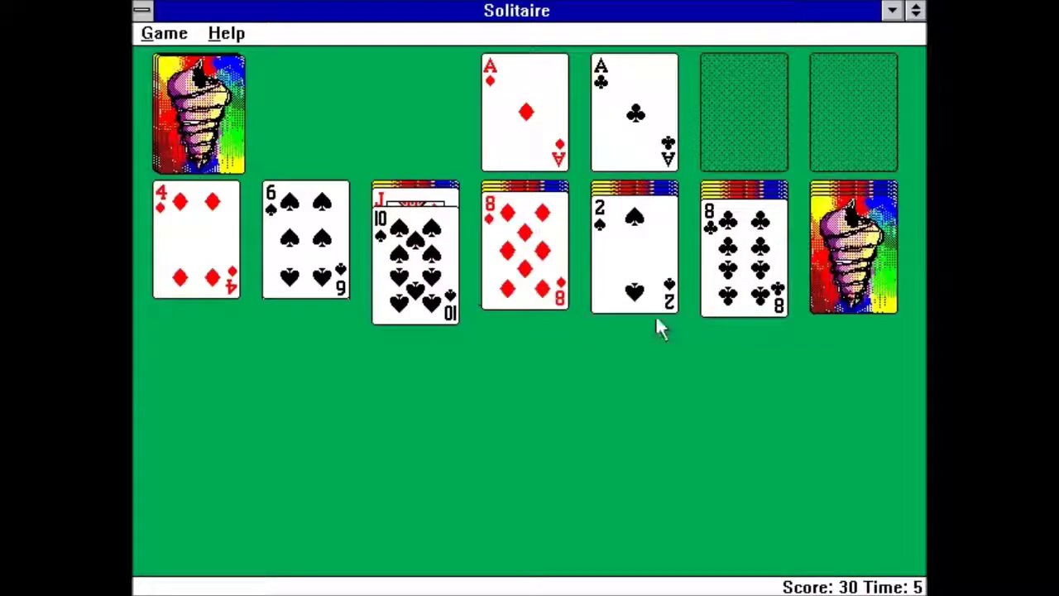
click(836, 279)
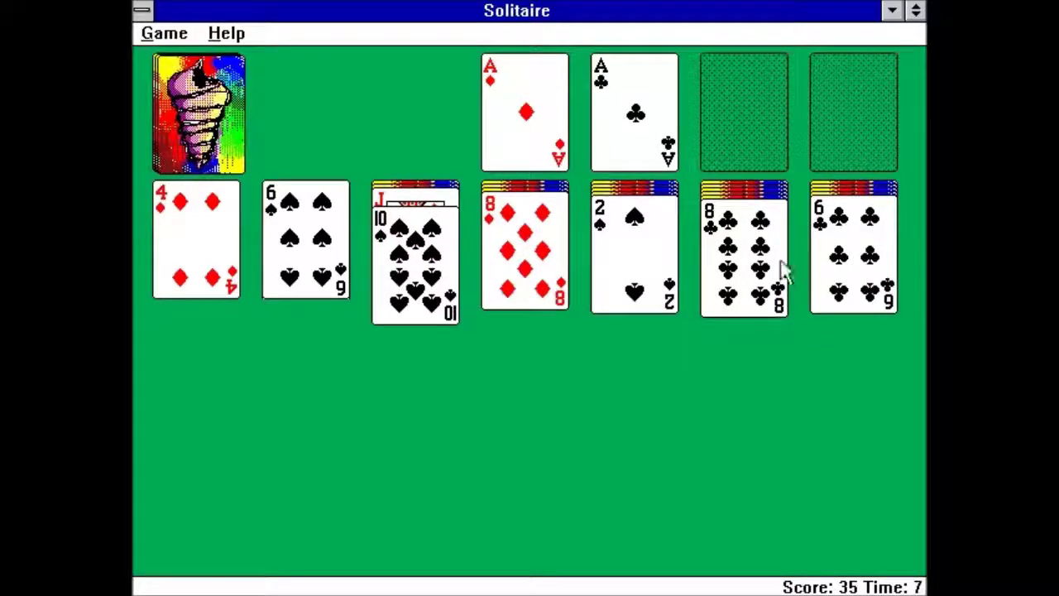
Set the Solitaire options to Draw One with scoring set to None
click(170, 35)
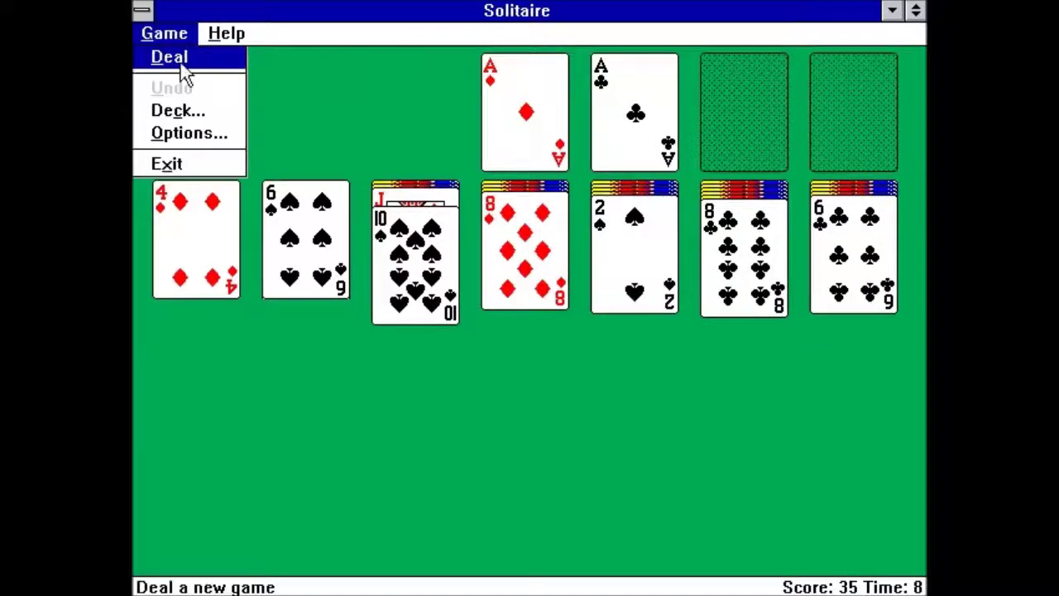
click(192, 134)
click(331, 172)
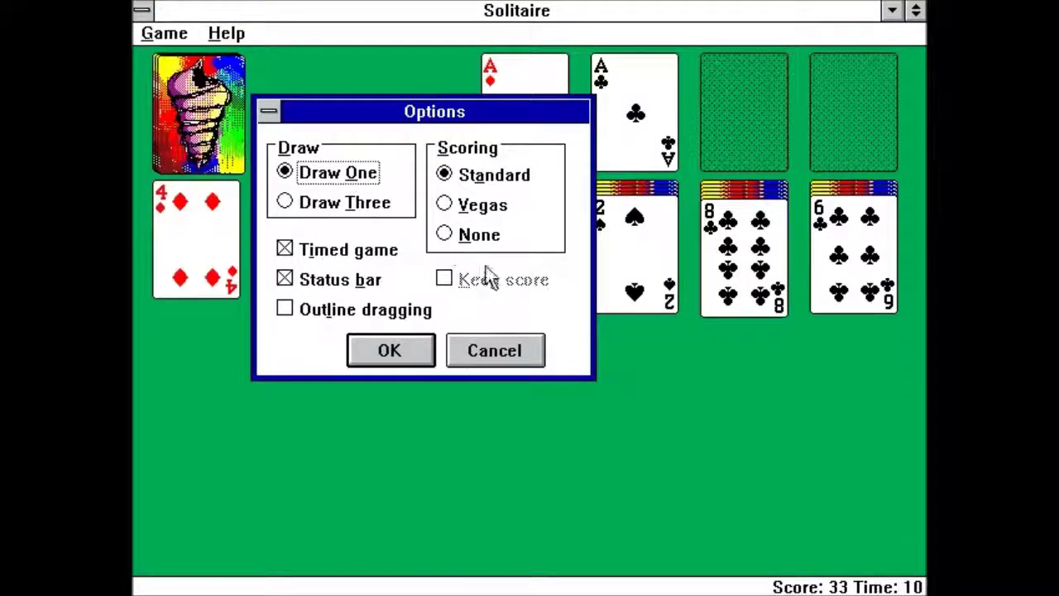
click(497, 235)
click(378, 358)
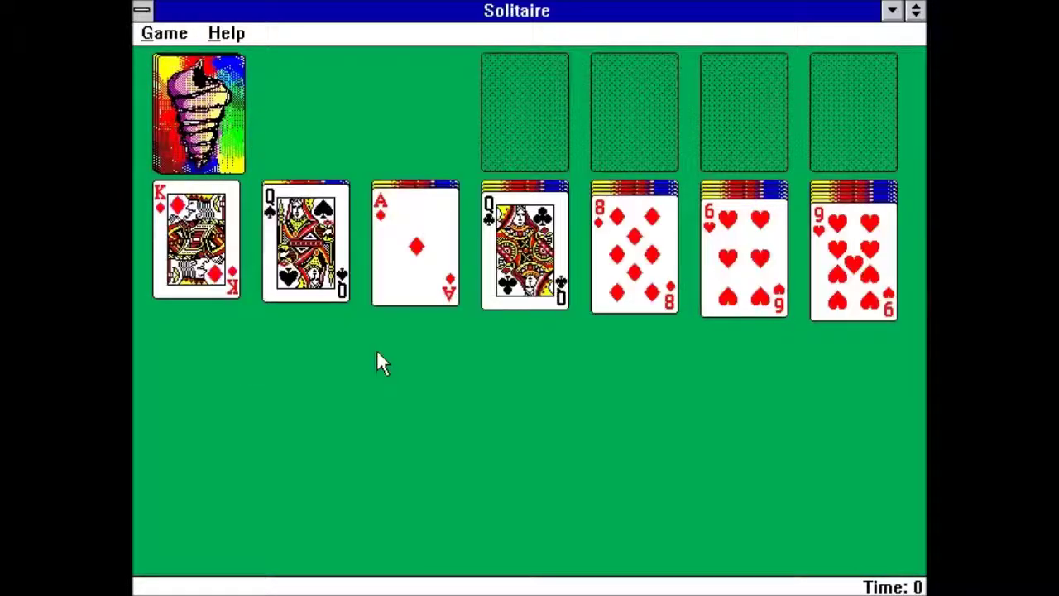
Move the ace of diamonds to a foundation and the queen of spades onto the king of diamonds, turning over the uncovered cards
double_click(418, 235)
click(417, 236)
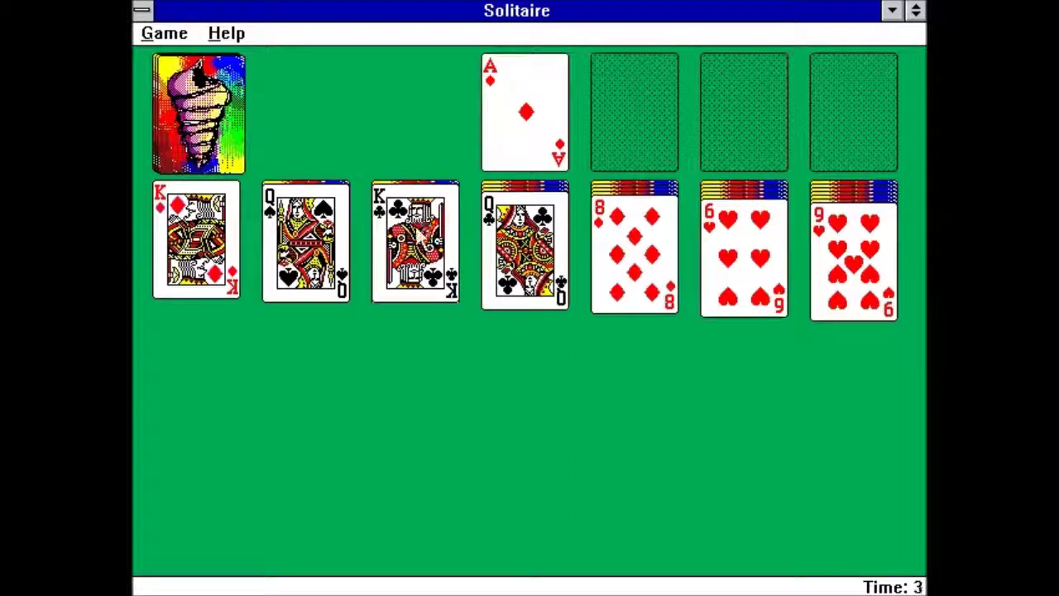
drag(339, 236, 228, 248)
click(315, 229)
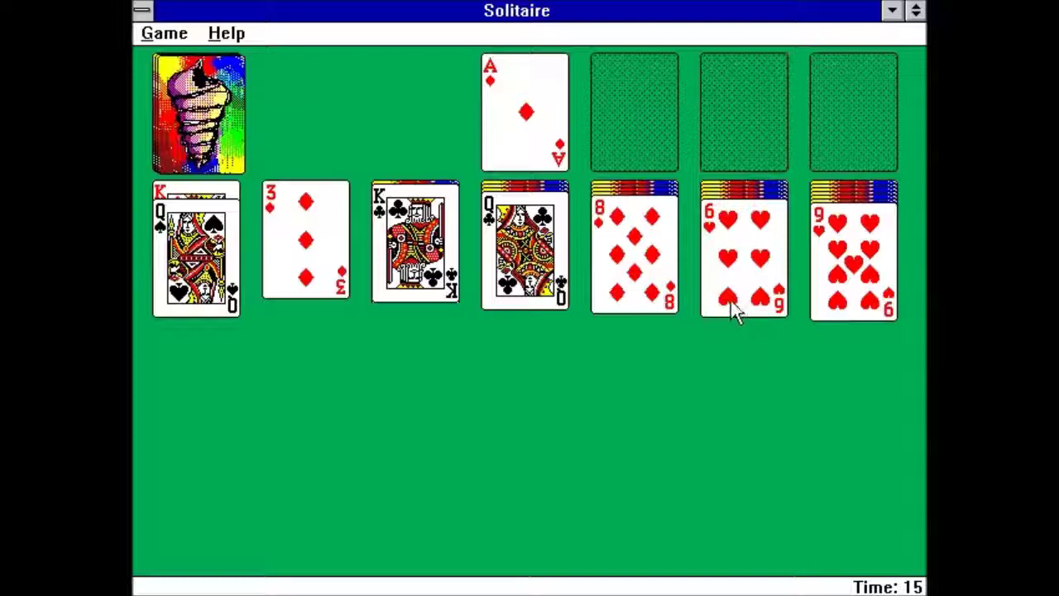
Check the Solitaire options, cancel without changes, and close the game
click(160, 32)
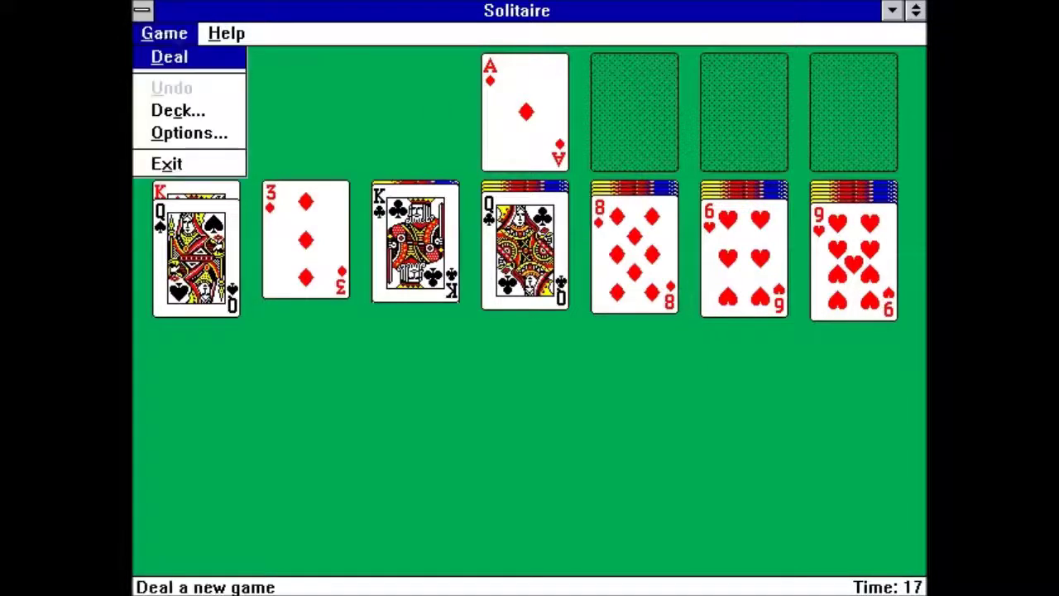
click(189, 132)
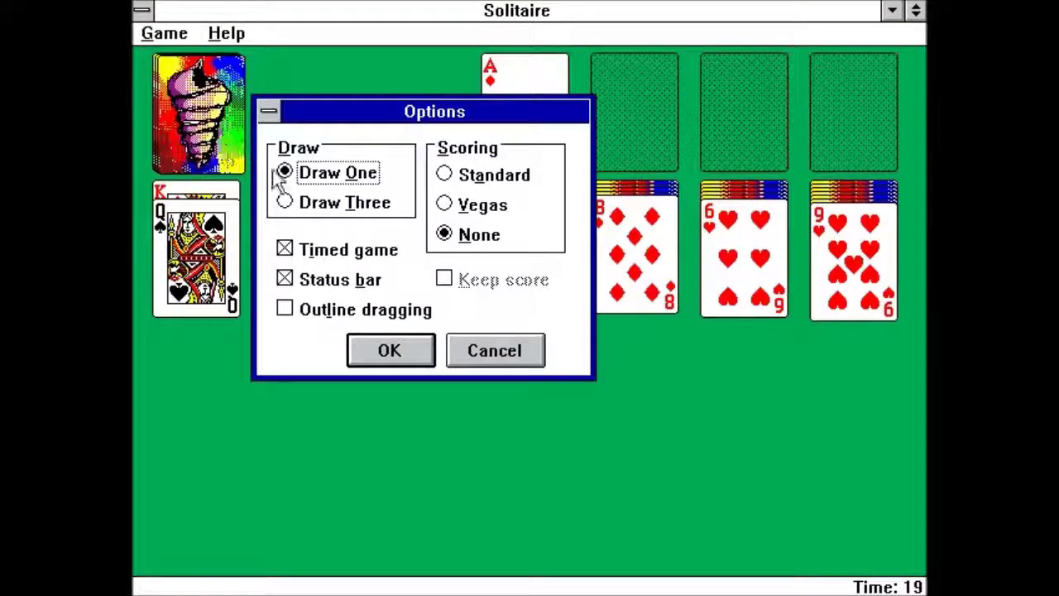
click(484, 350)
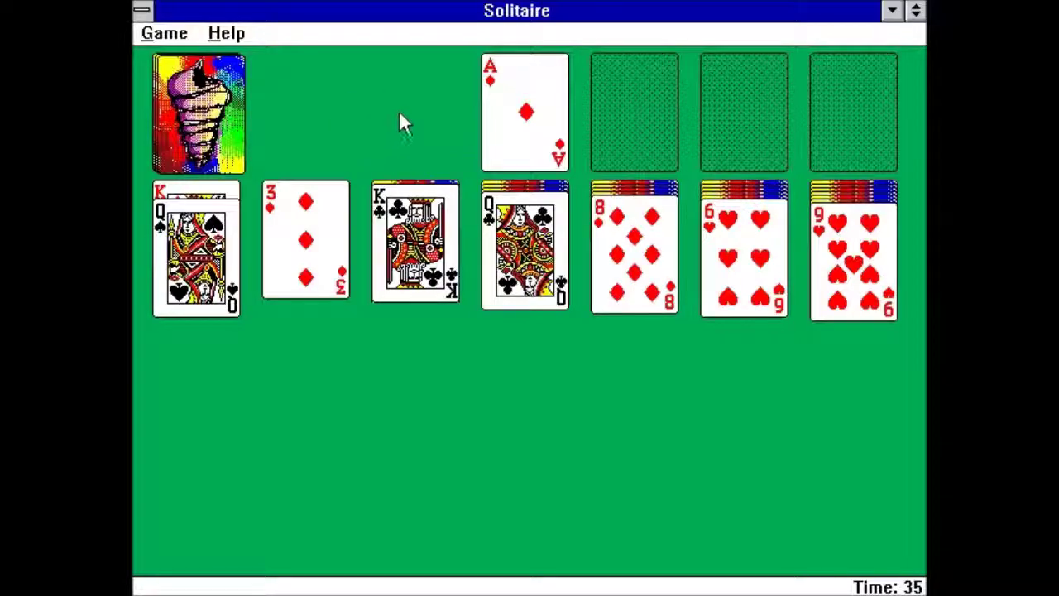
double_click(141, 10)
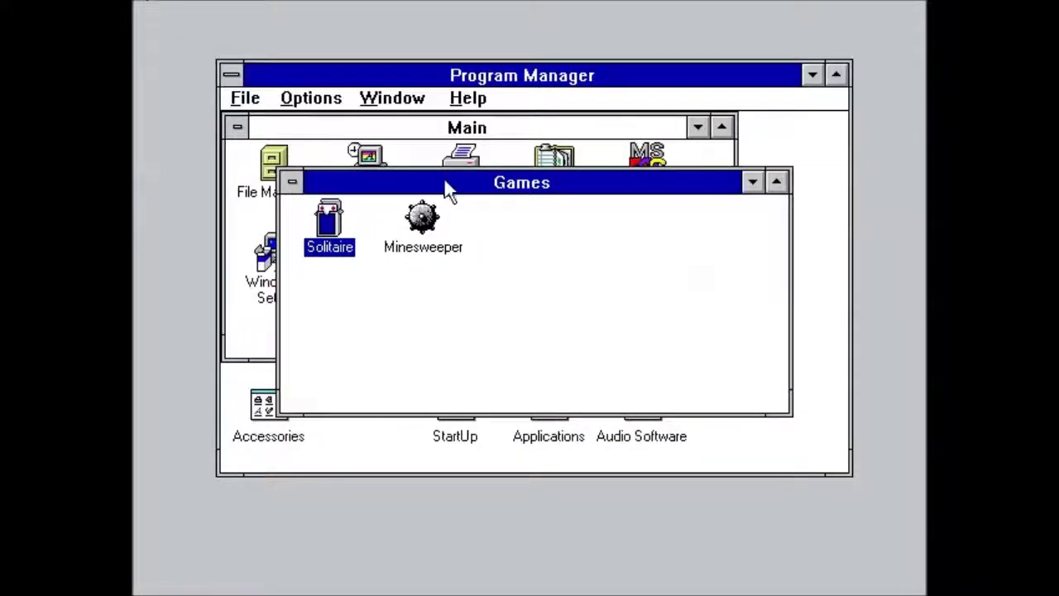
Start Minesweeper from the Games group and uncover squares across the Beginner board until a mine is hit
double_click(423, 220)
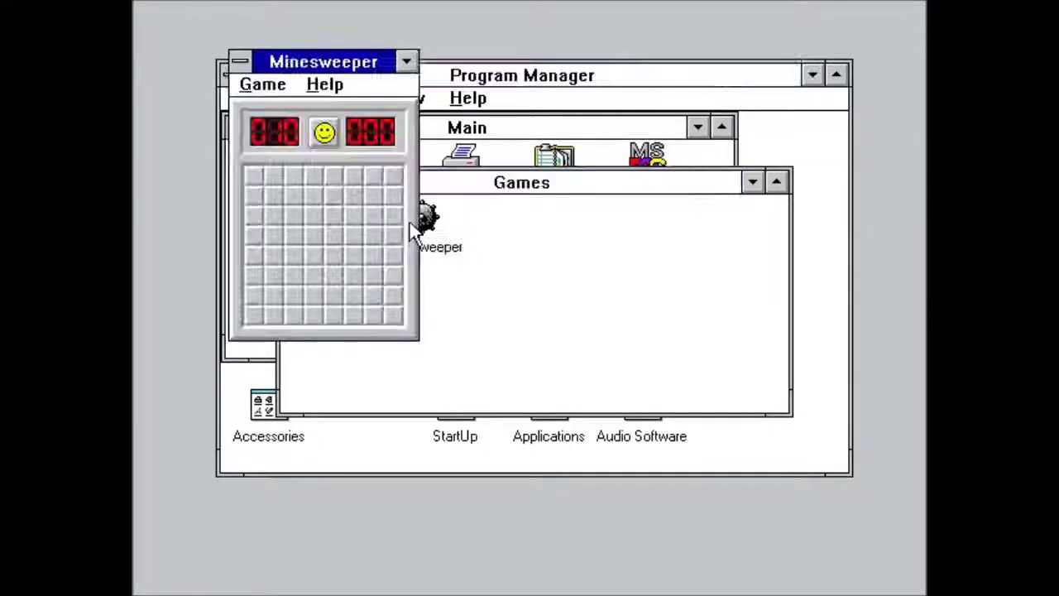
click(309, 210)
click(373, 216)
click(372, 258)
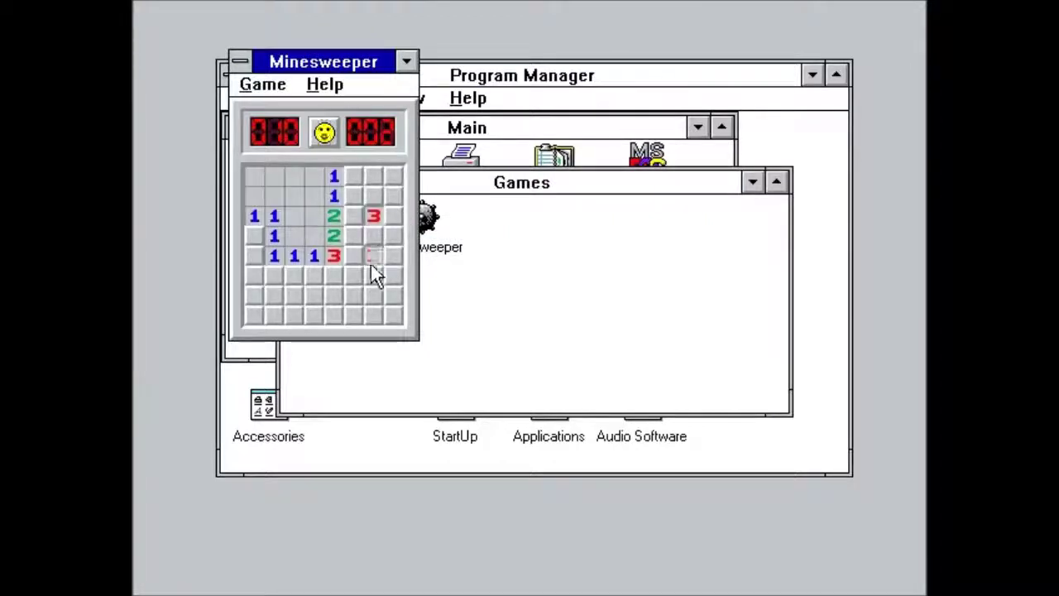
click(296, 295)
click(274, 296)
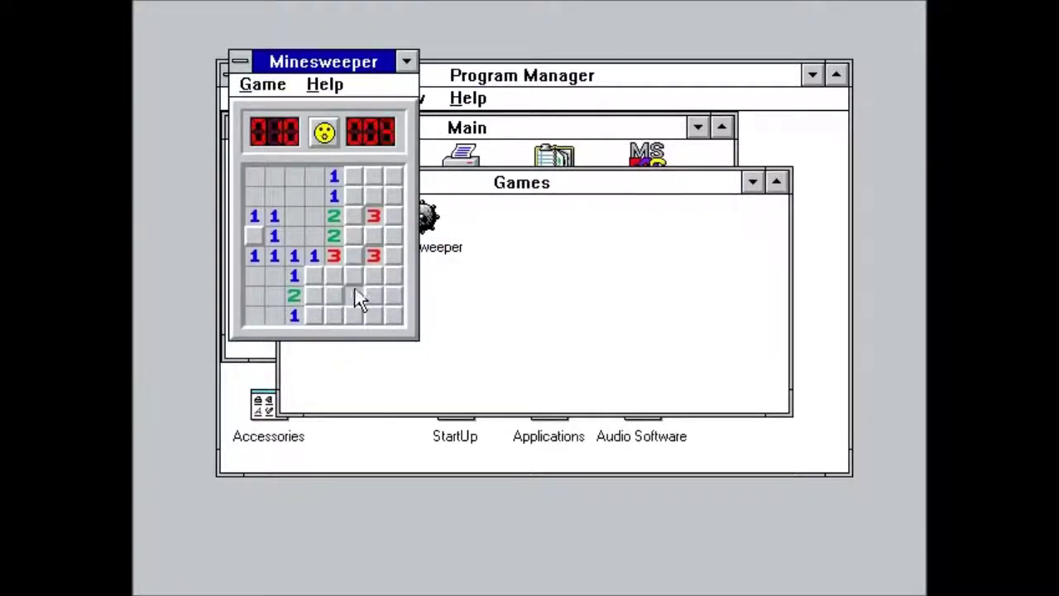
click(354, 297)
click(393, 176)
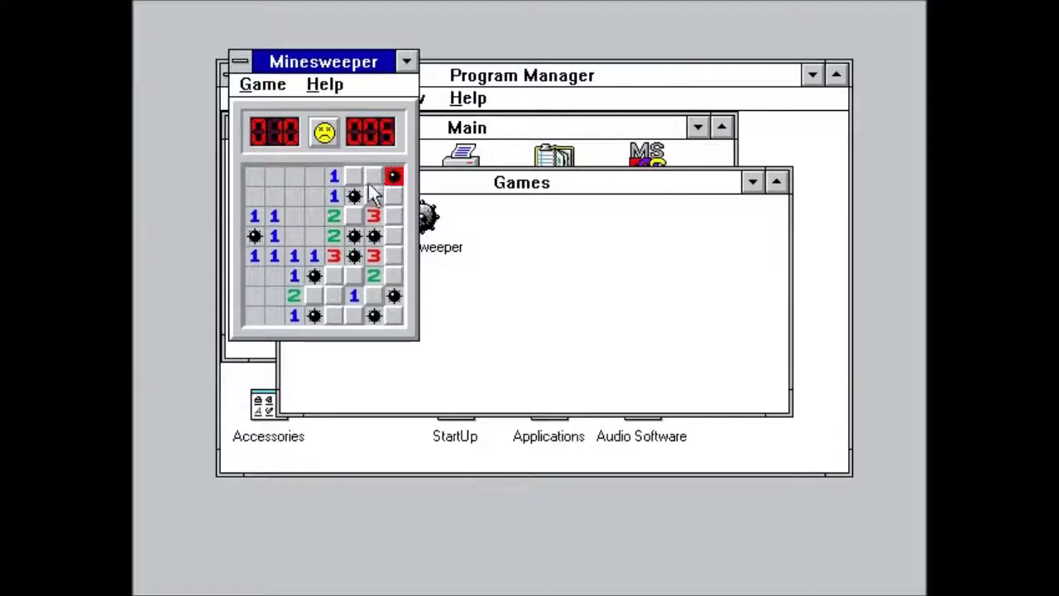
Start a new Minesweeper game, uncover three squares near the board's centre, and reset the board
click(323, 133)
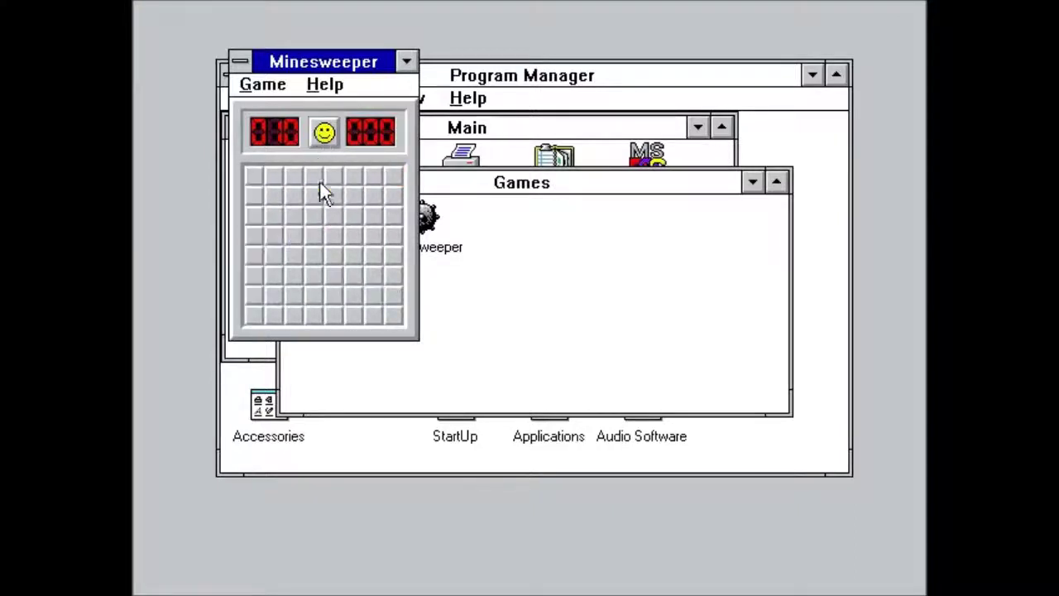
click(317, 259)
click(356, 256)
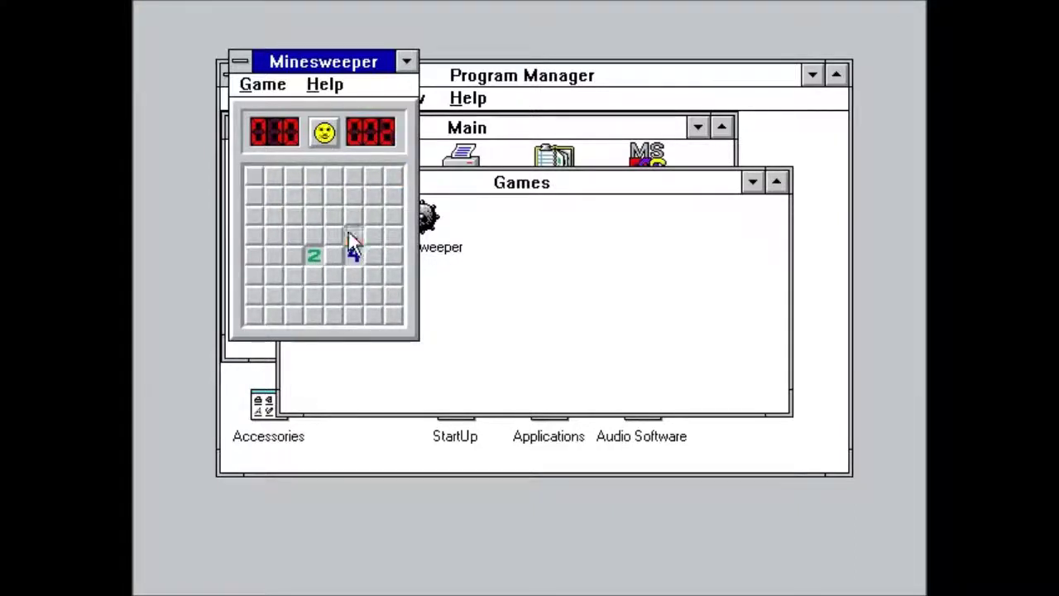
click(352, 235)
click(321, 136)
Check Minesweeper's difficulty levels and game settings, and close Minesweeper
click(264, 85)
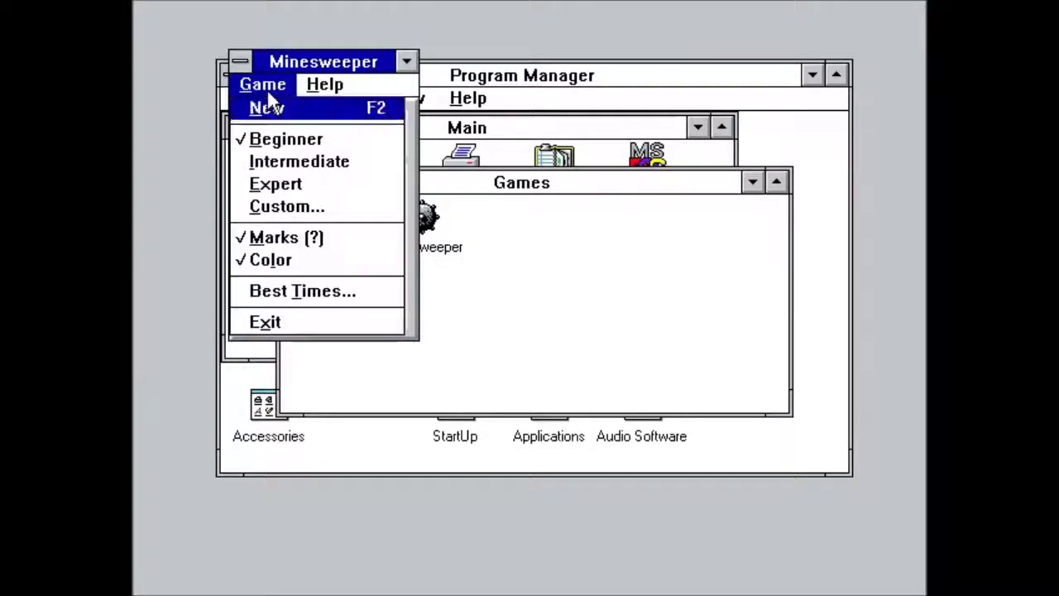
double_click(240, 65)
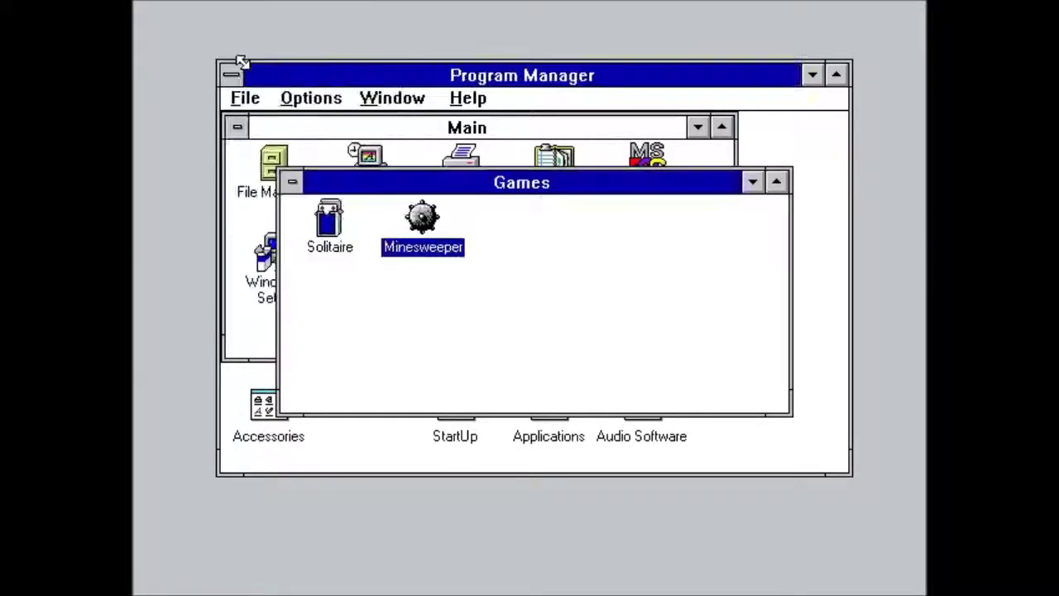
click(339, 231)
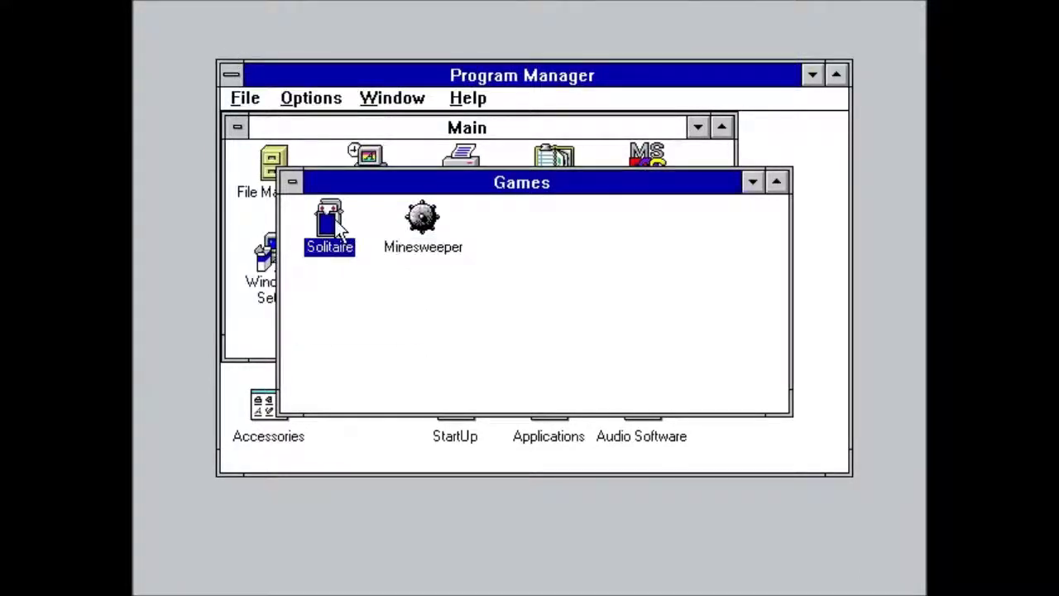
Close the Games group, open the Applications group, and maximize its window
double_click(293, 182)
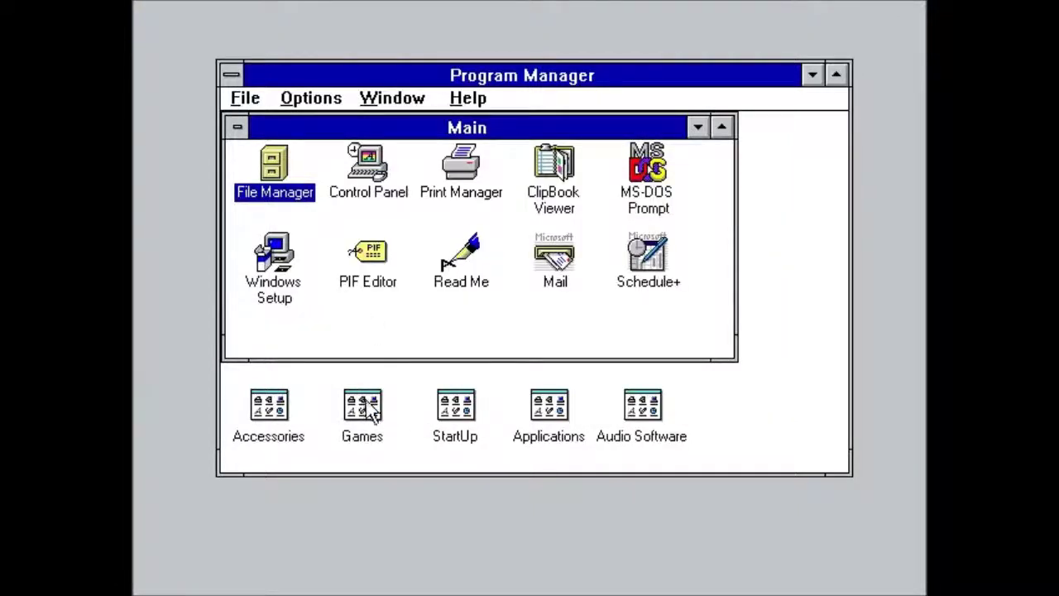
double_click(556, 406)
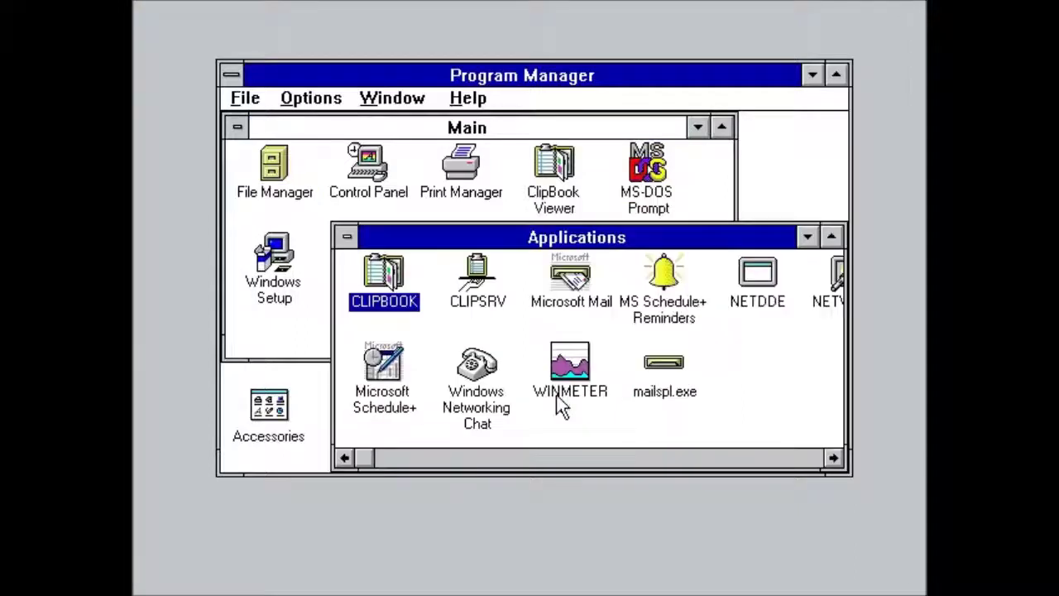
click(831, 238)
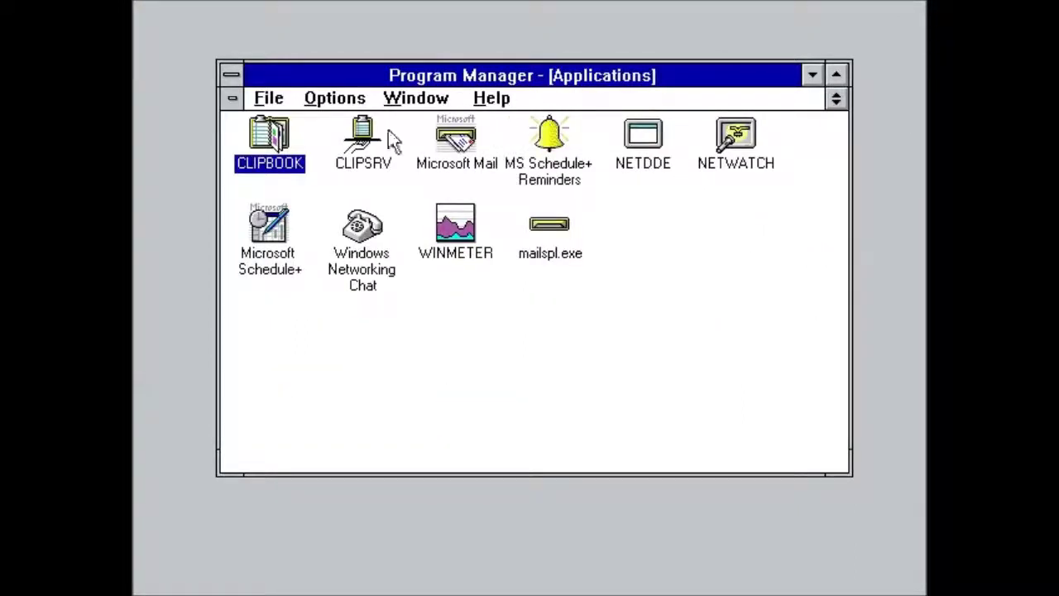
Open CLIPBOOK, look through the ClipBook Viewer's file, edit and display commands, and close it
double_click(279, 145)
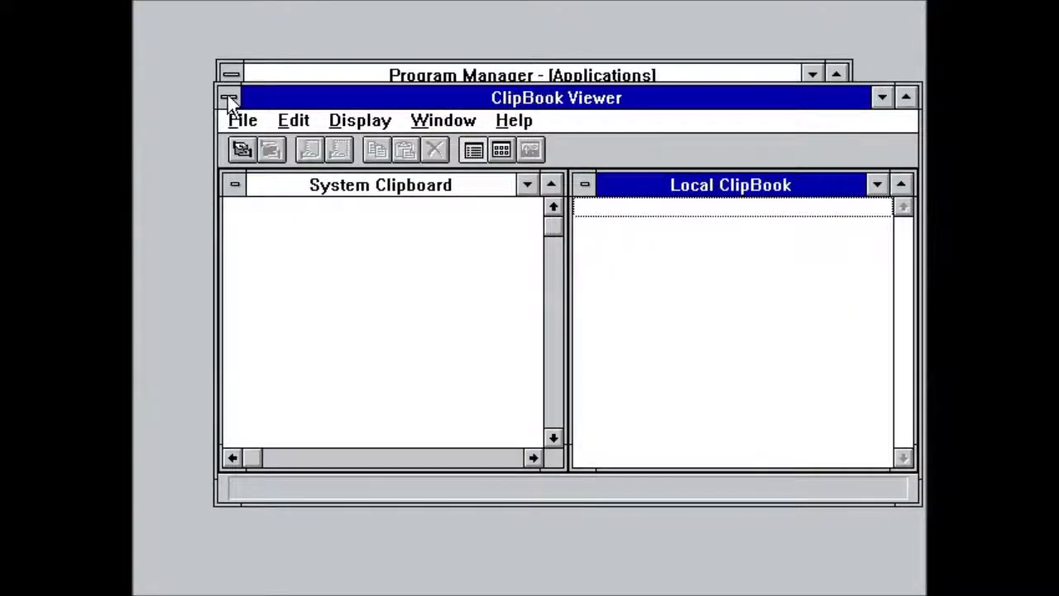
click(294, 120)
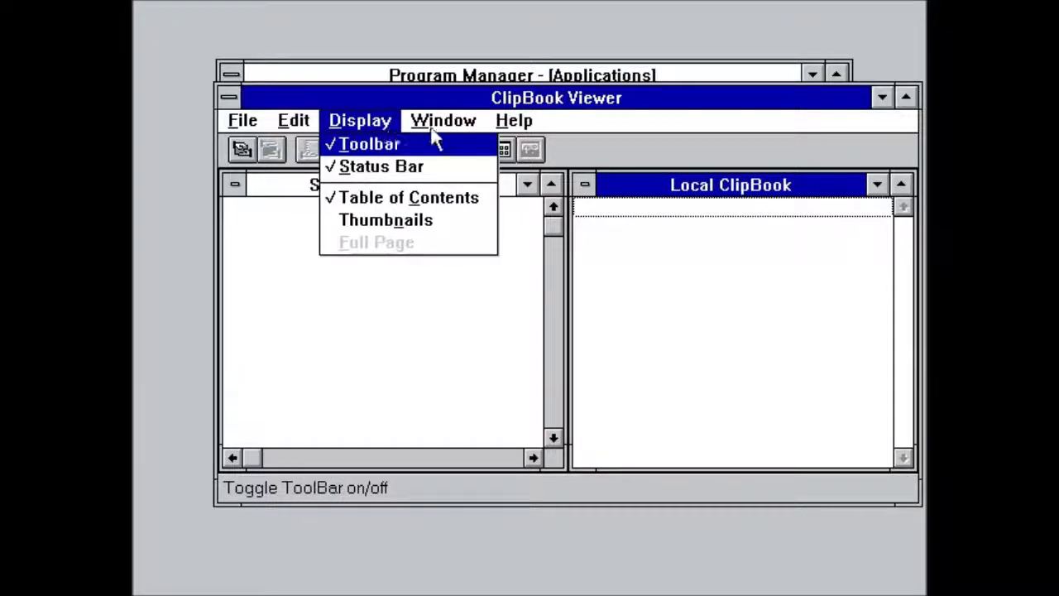
mouse_move(245, 122)
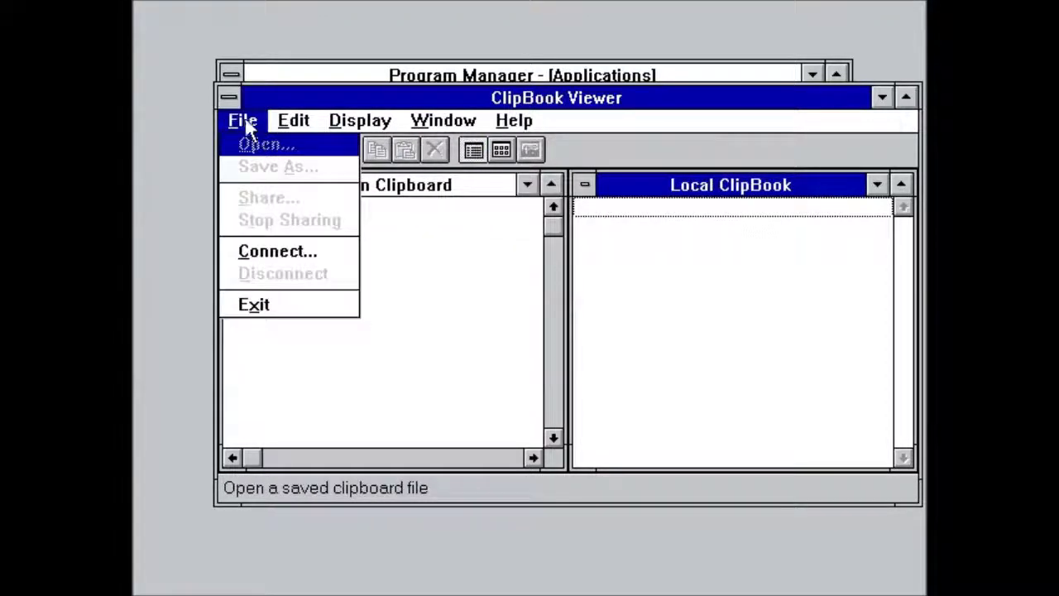
double_click(231, 97)
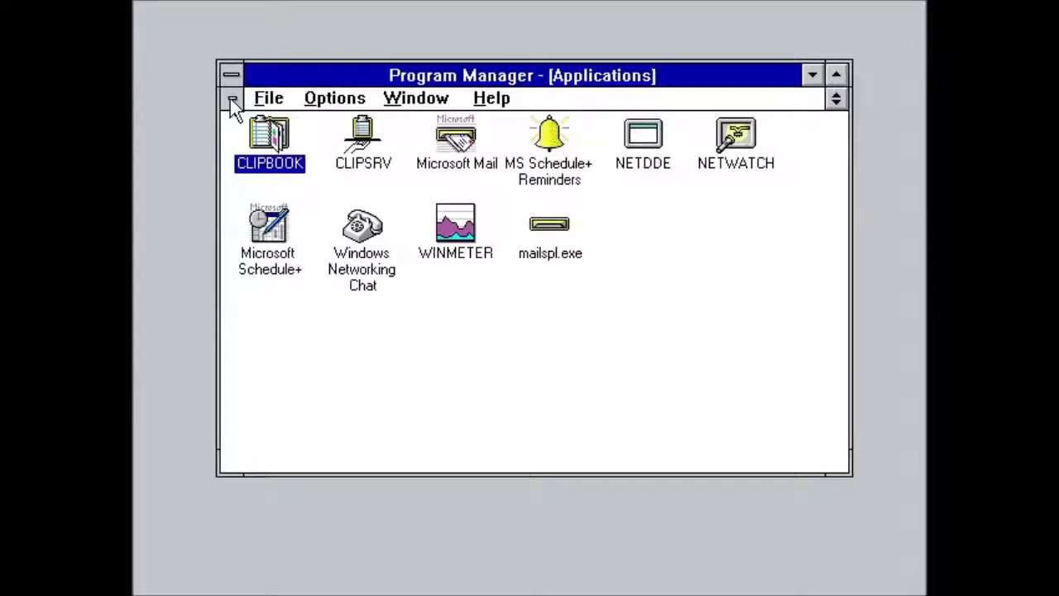
Select the CLIPSRV program, and close and reopen the Applications group
click(368, 168)
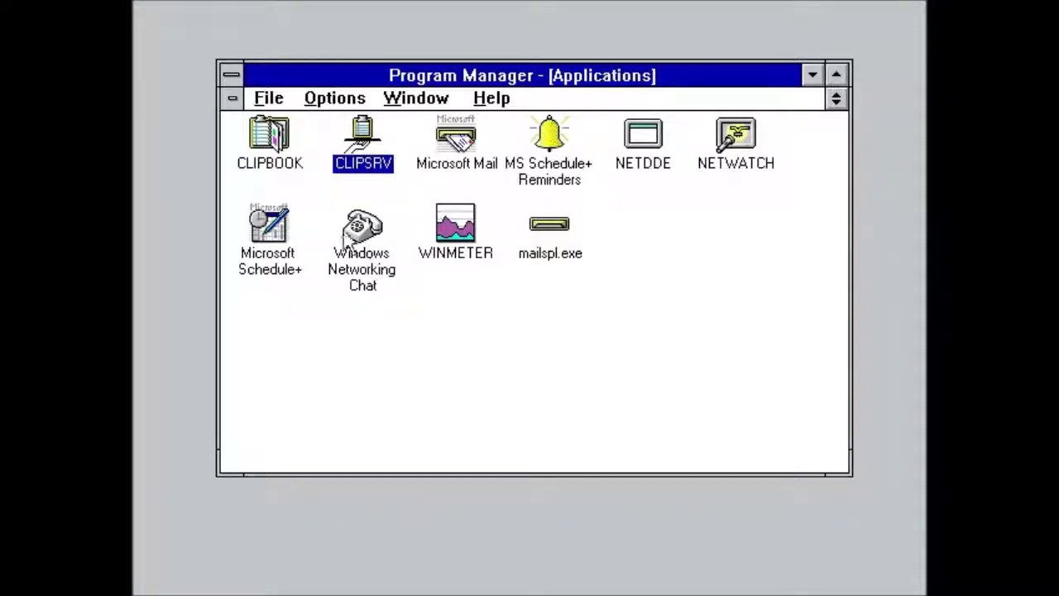
click(231, 74)
key(Escape)
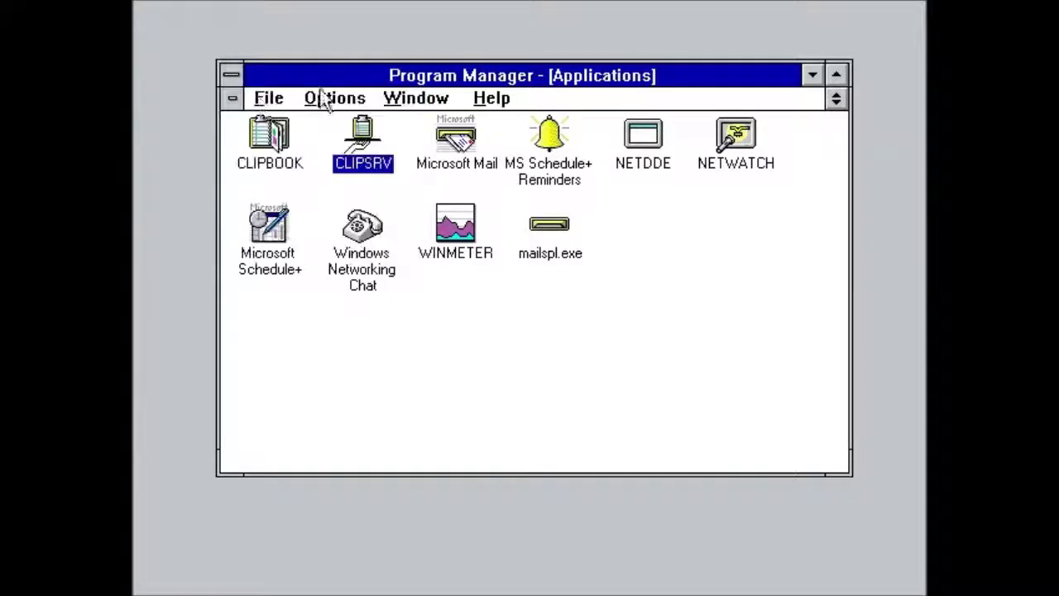
double_click(232, 99)
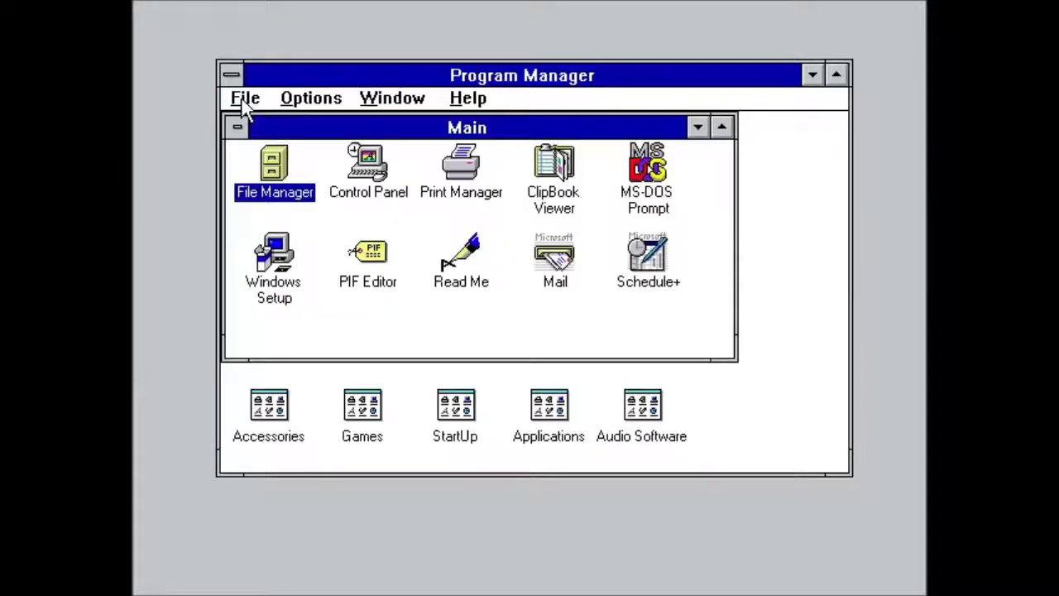
double_click(551, 414)
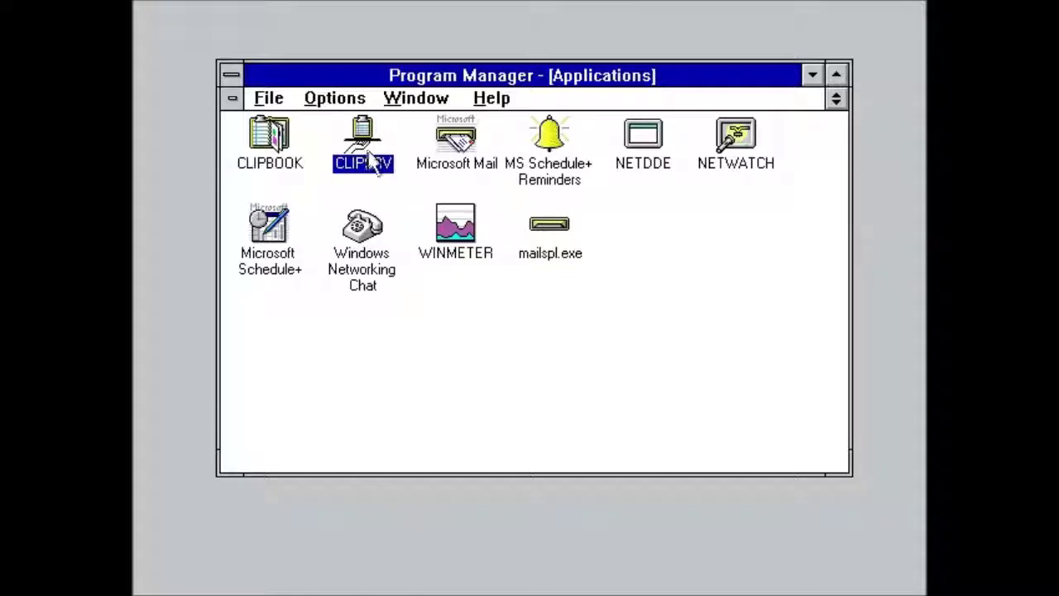
Try to start Microsoft Mail and MS Schedule+ Reminders from the Applications group, dismissing each message
click(463, 159)
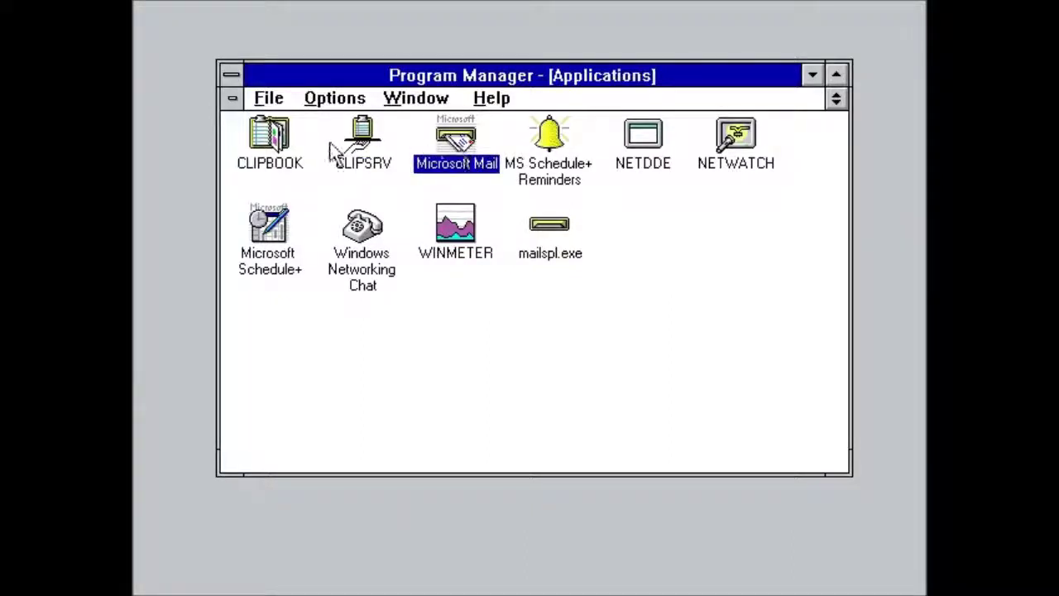
double_click(468, 141)
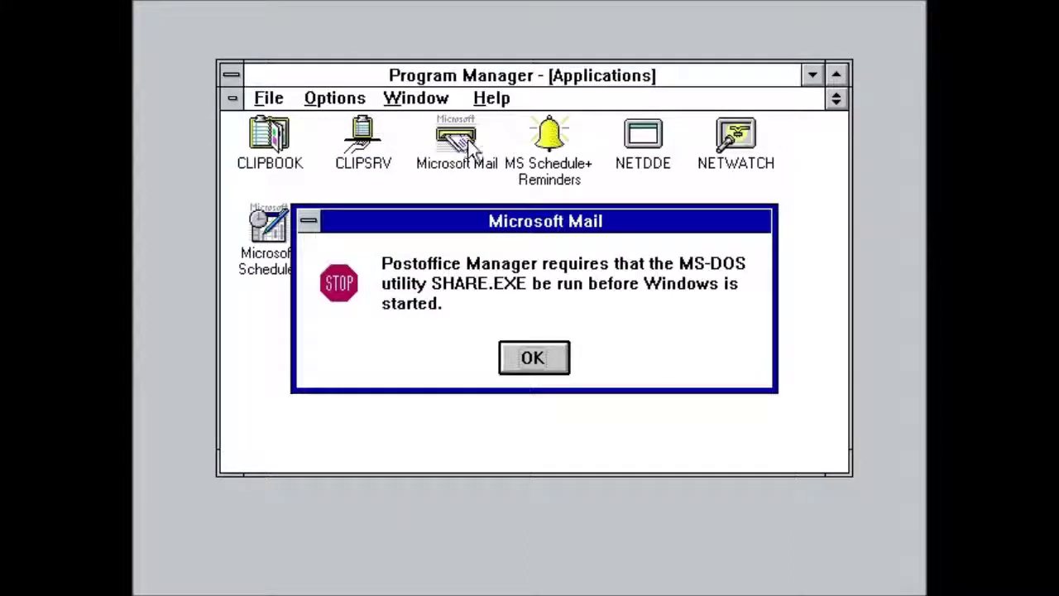
click(526, 356)
double_click(552, 131)
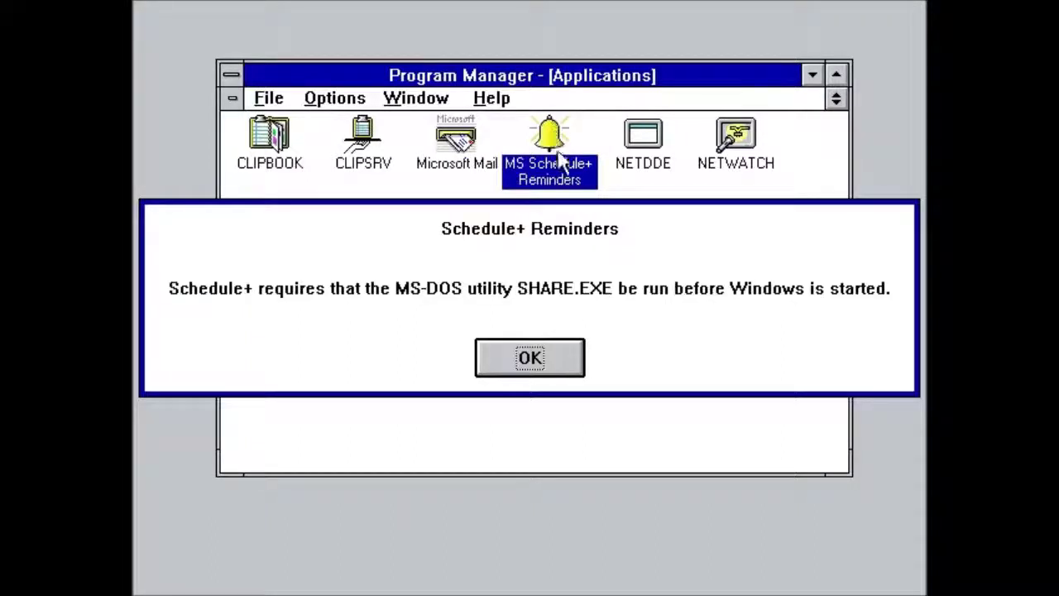
click(539, 350)
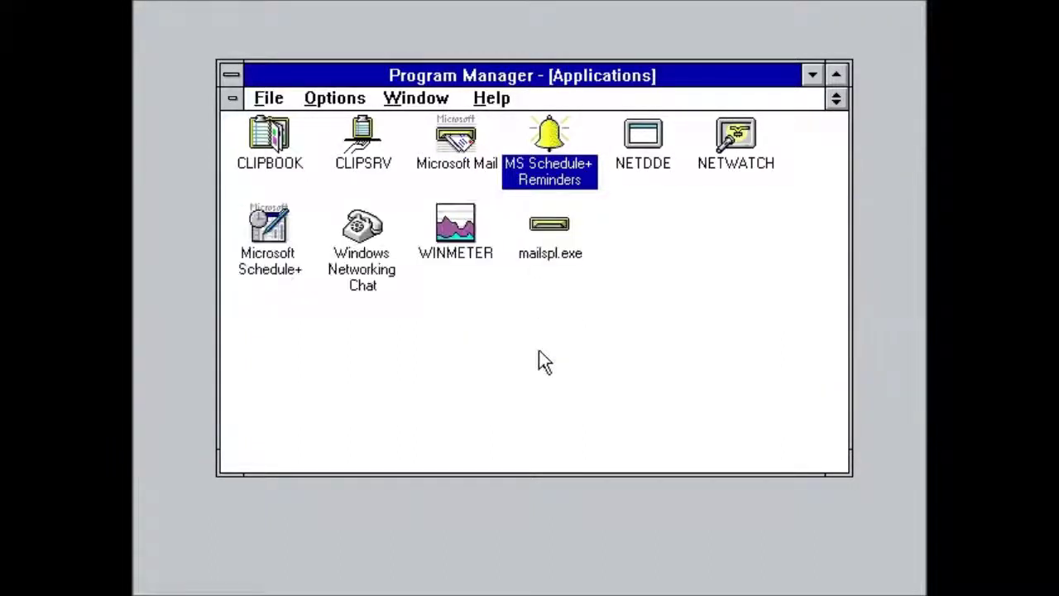
Try to start NETDDE, NETWATCH and Microsoft Schedule+ from the Applications group, dismissing each message
double_click(664, 157)
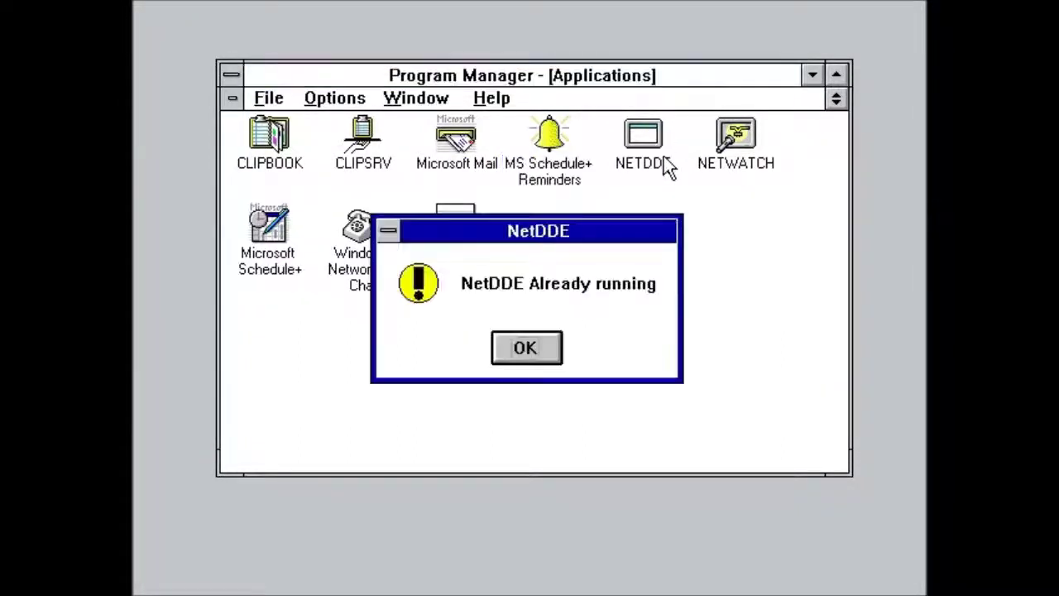
click(537, 346)
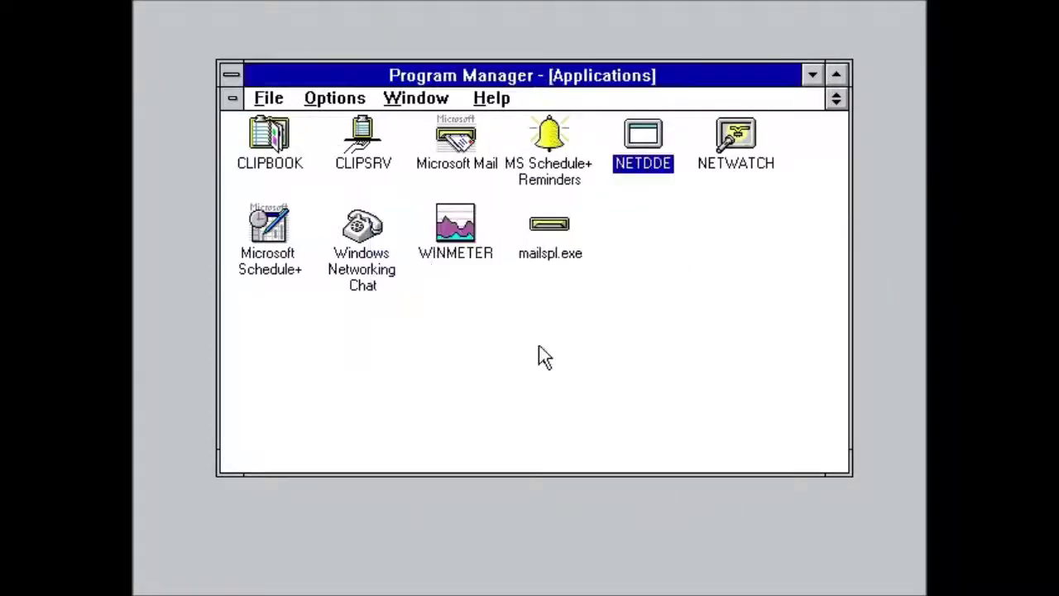
double_click(740, 155)
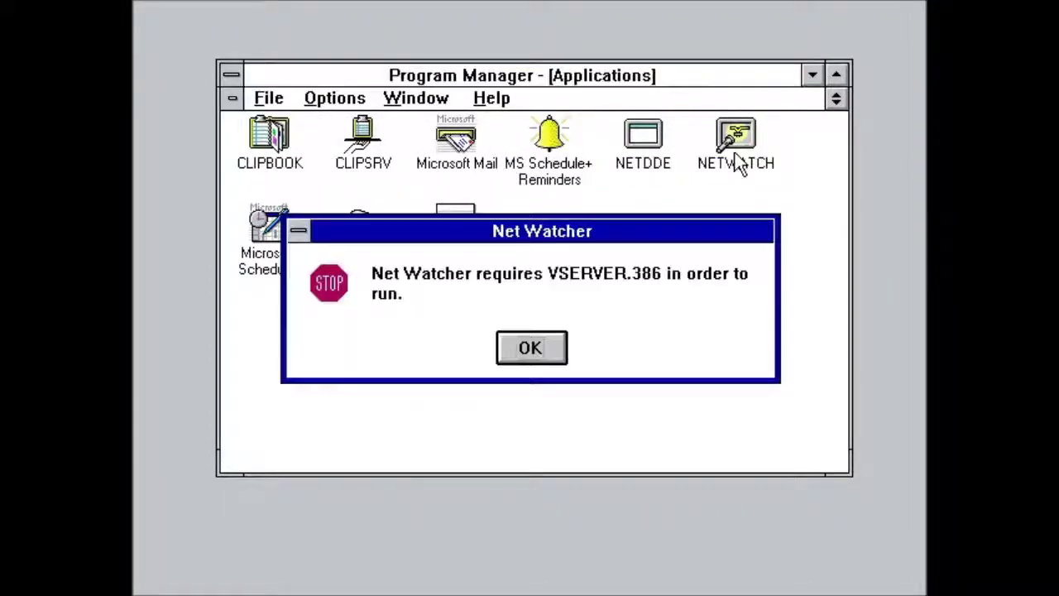
click(553, 344)
double_click(269, 225)
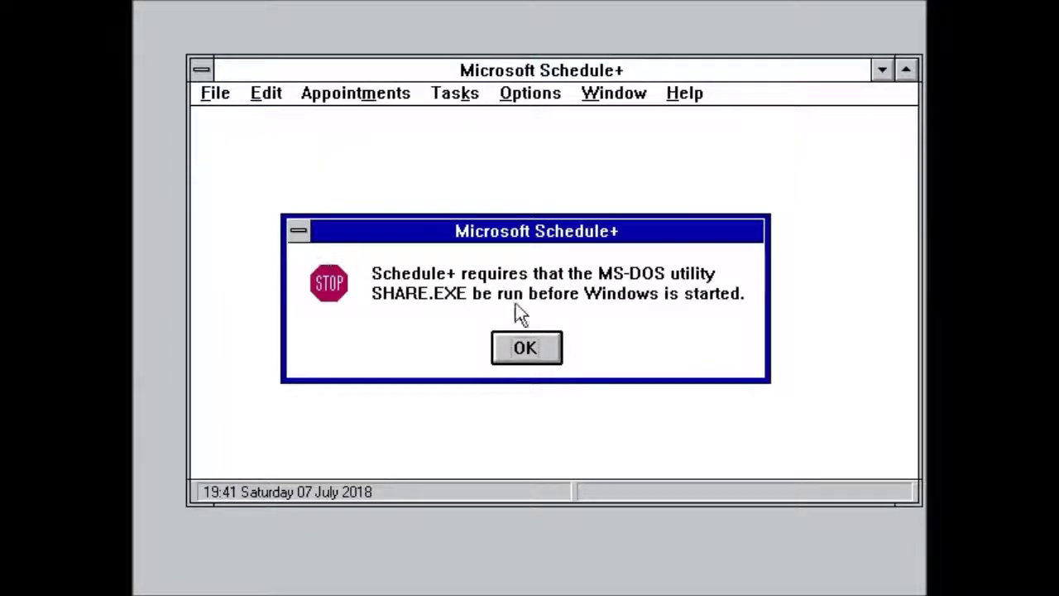
click(526, 348)
Open Windows Networking Chat, close it, and start the WINMETER program
double_click(373, 253)
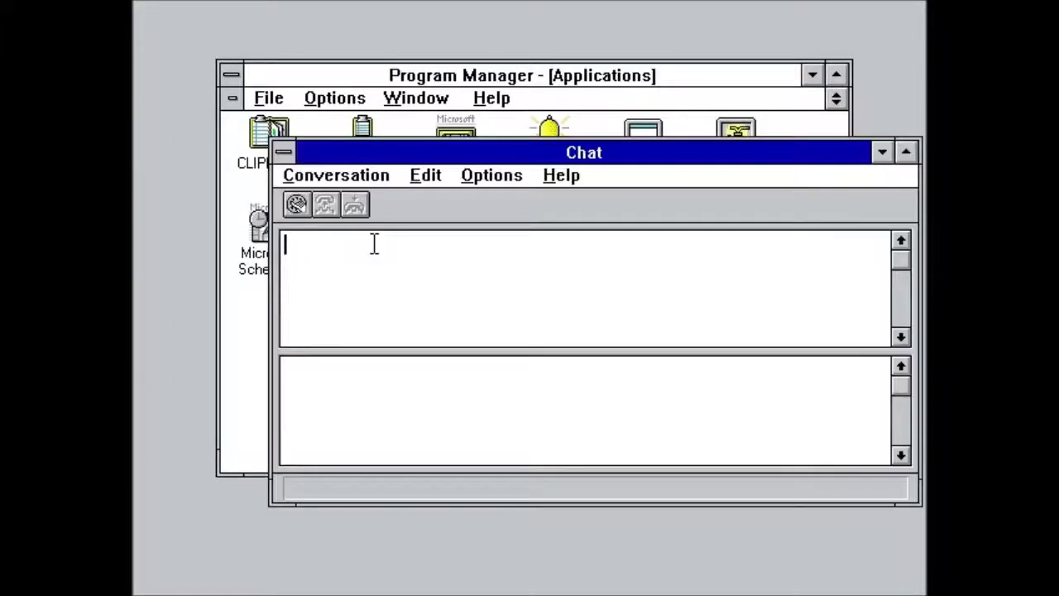
double_click(284, 152)
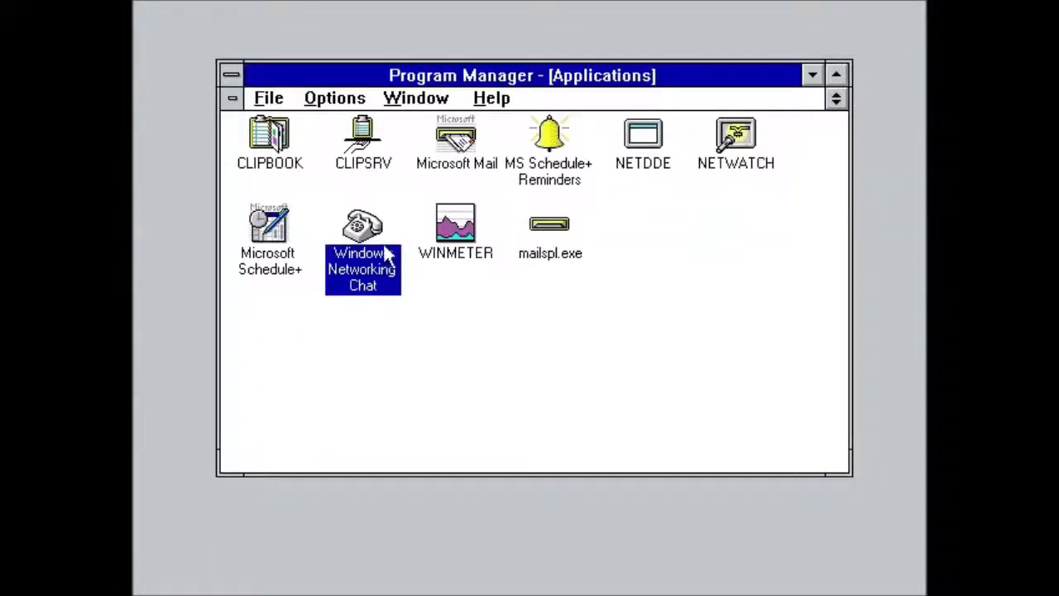
double_click(454, 251)
click(527, 349)
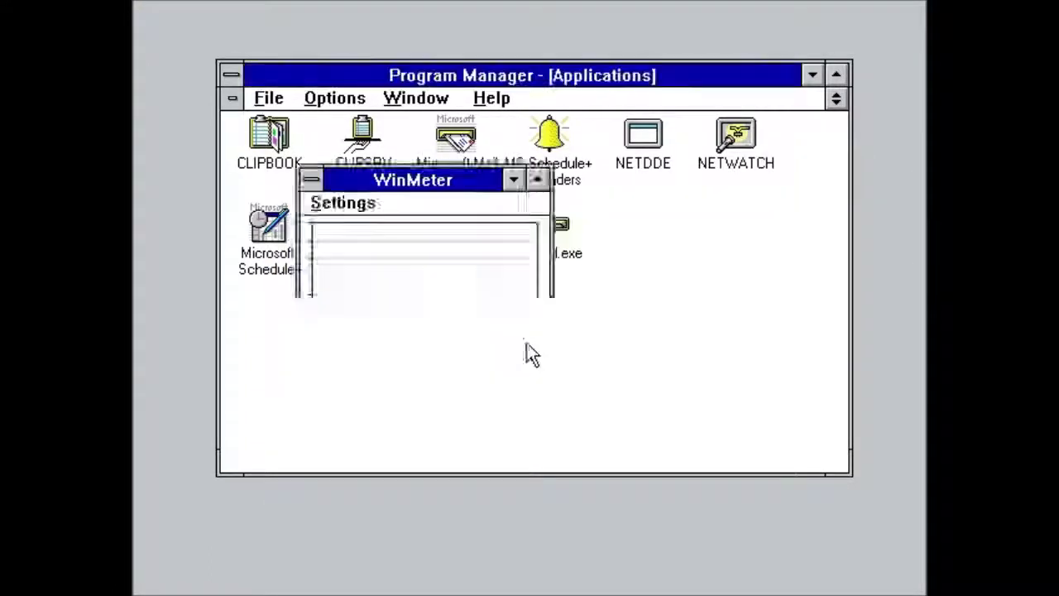
Run mailspl.exe, dismiss the connection message, choose to work offline, and cancel the mail sign-in
double_click(551, 243)
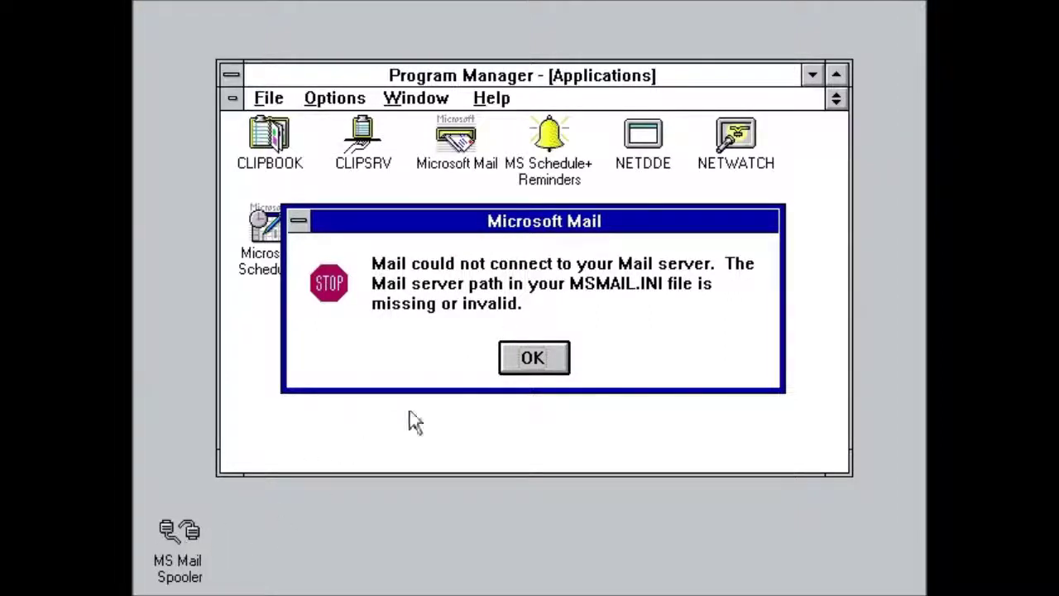
click(558, 358)
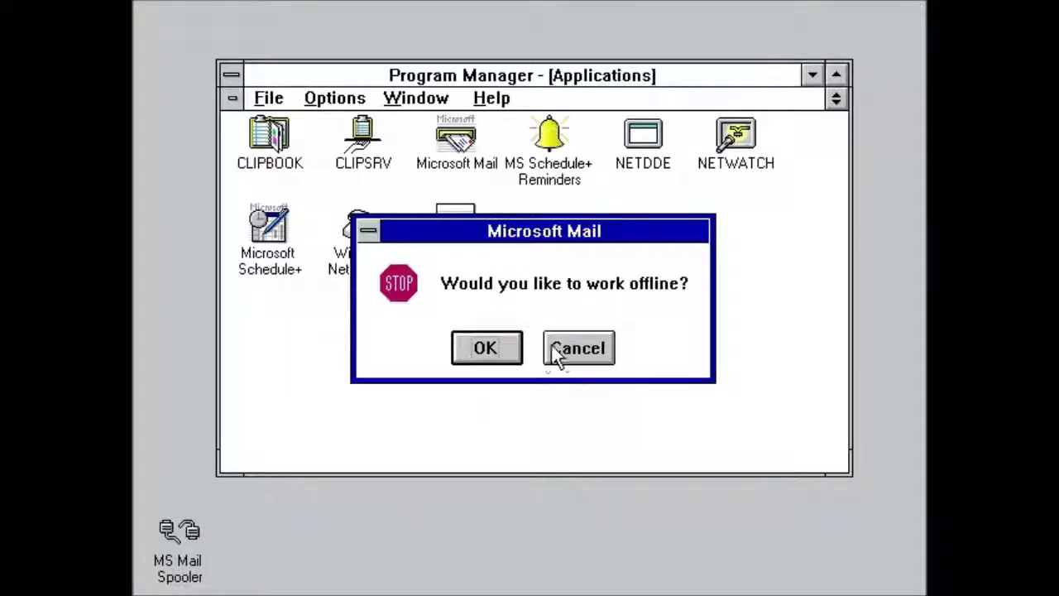
click(486, 348)
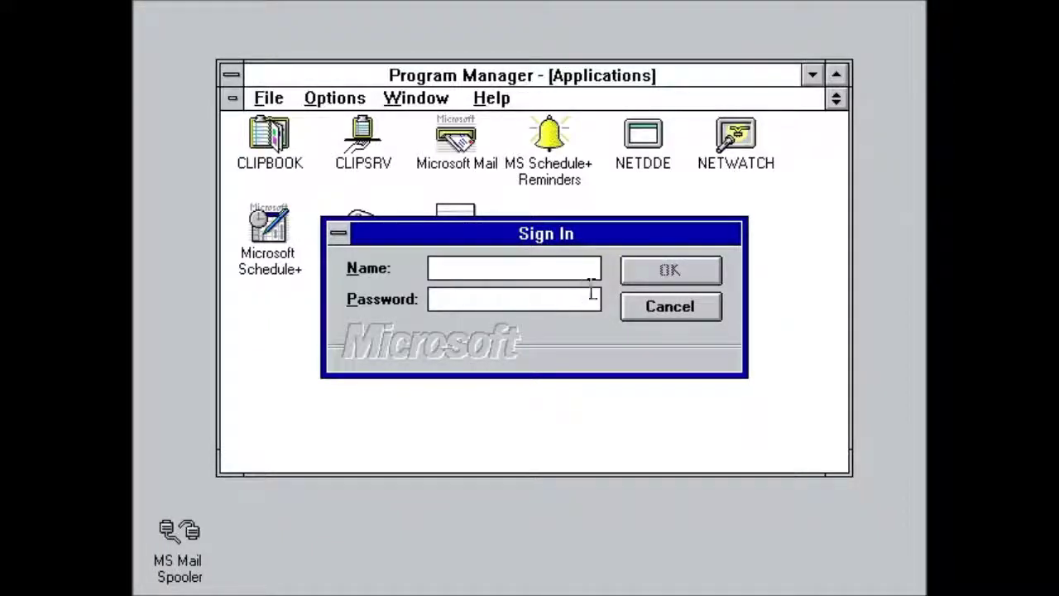
click(667, 308)
Close the Applications group, request to exit Windows from Program Manager, and dismiss the confirmation
click(270, 157)
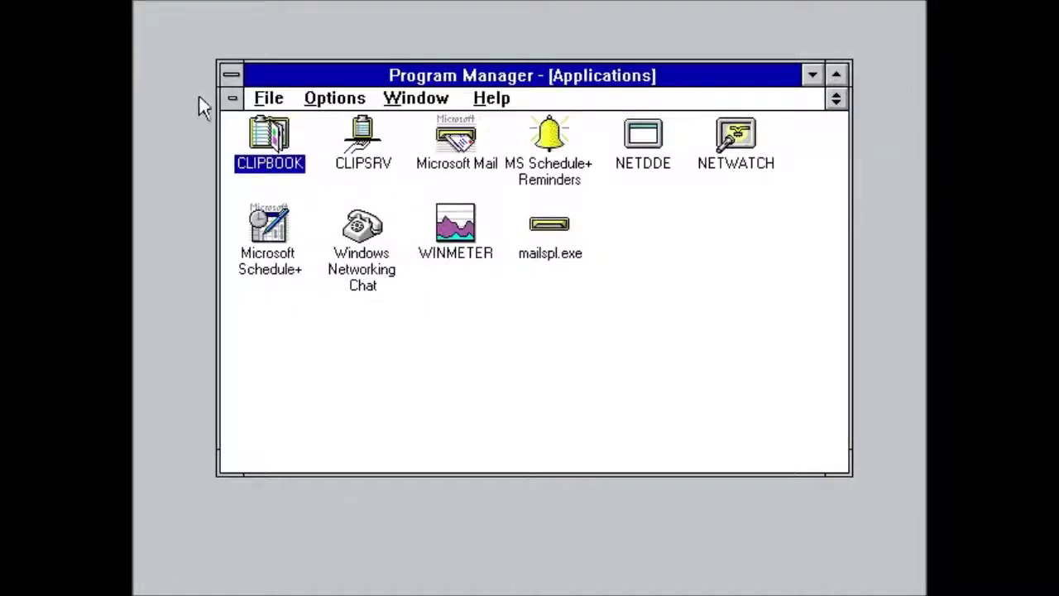
click(246, 105)
double_click(235, 101)
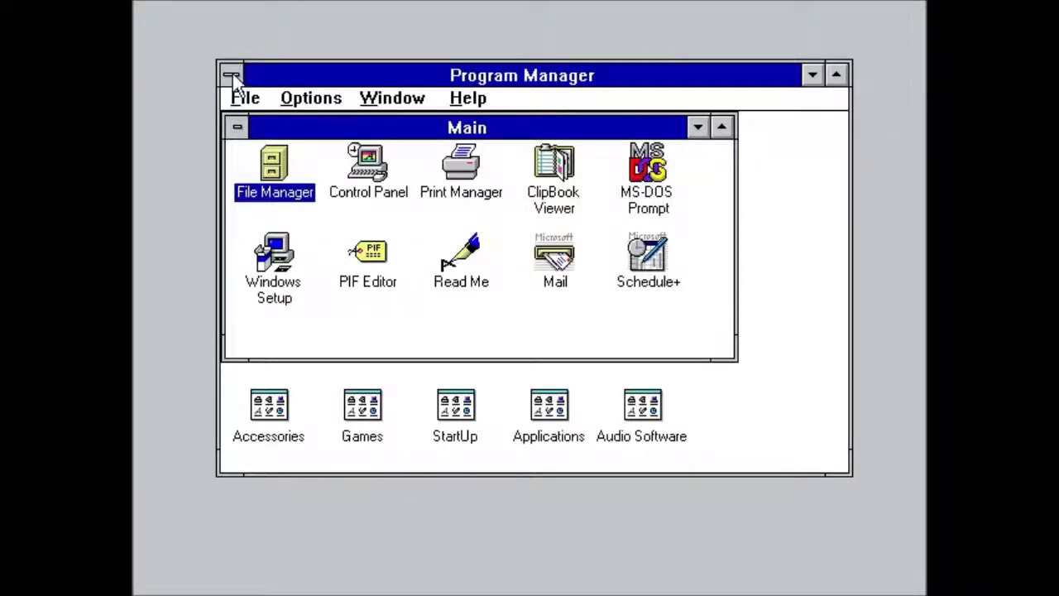
double_click(232, 77)
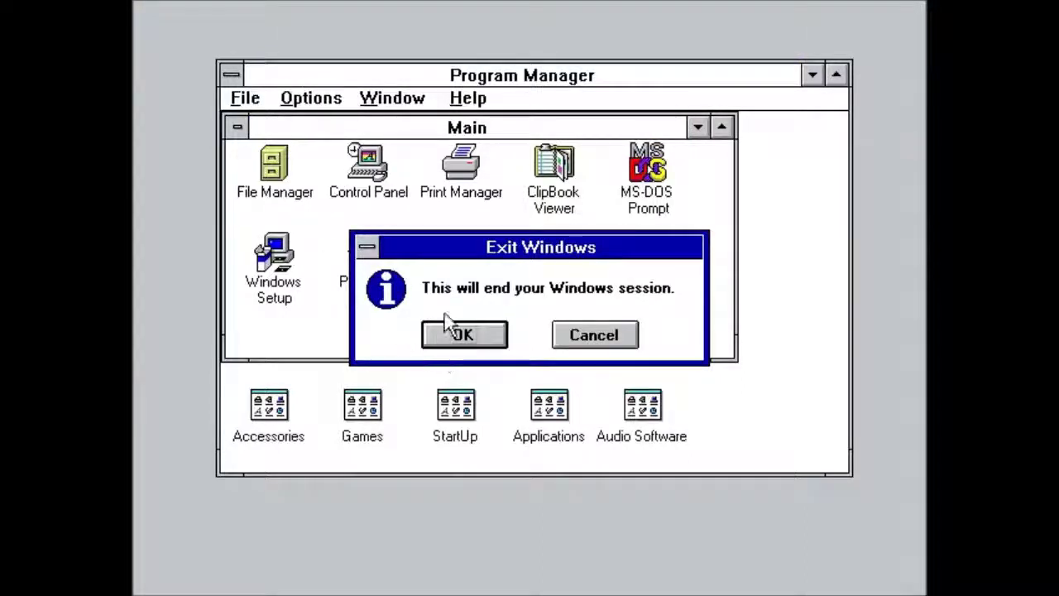
key(Escape)
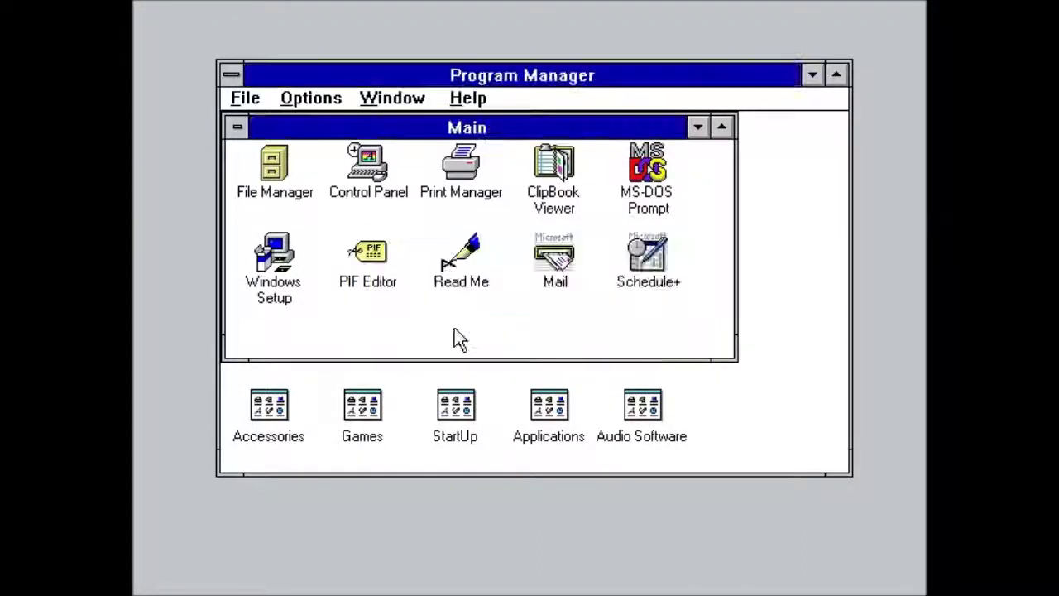